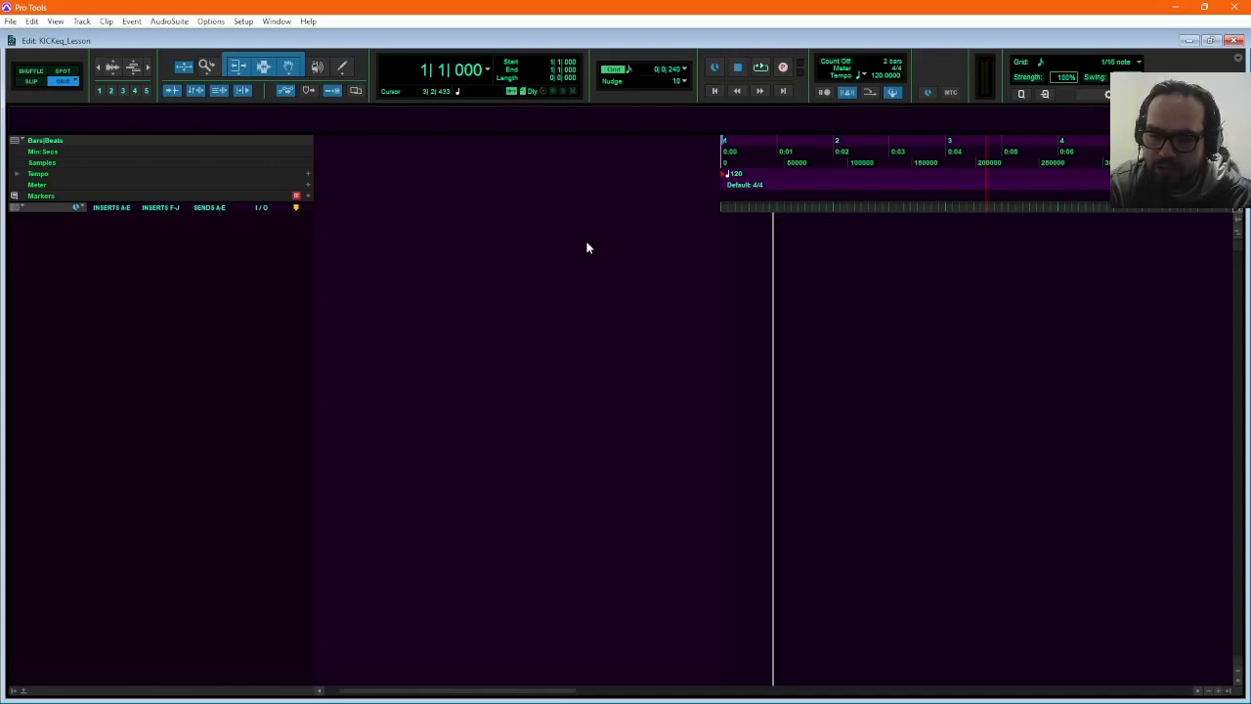
# Create one mono instrument track named KICK with its timebase set to Samples.
pyautogui.hotkey('ctrl', 'shift', 'n')
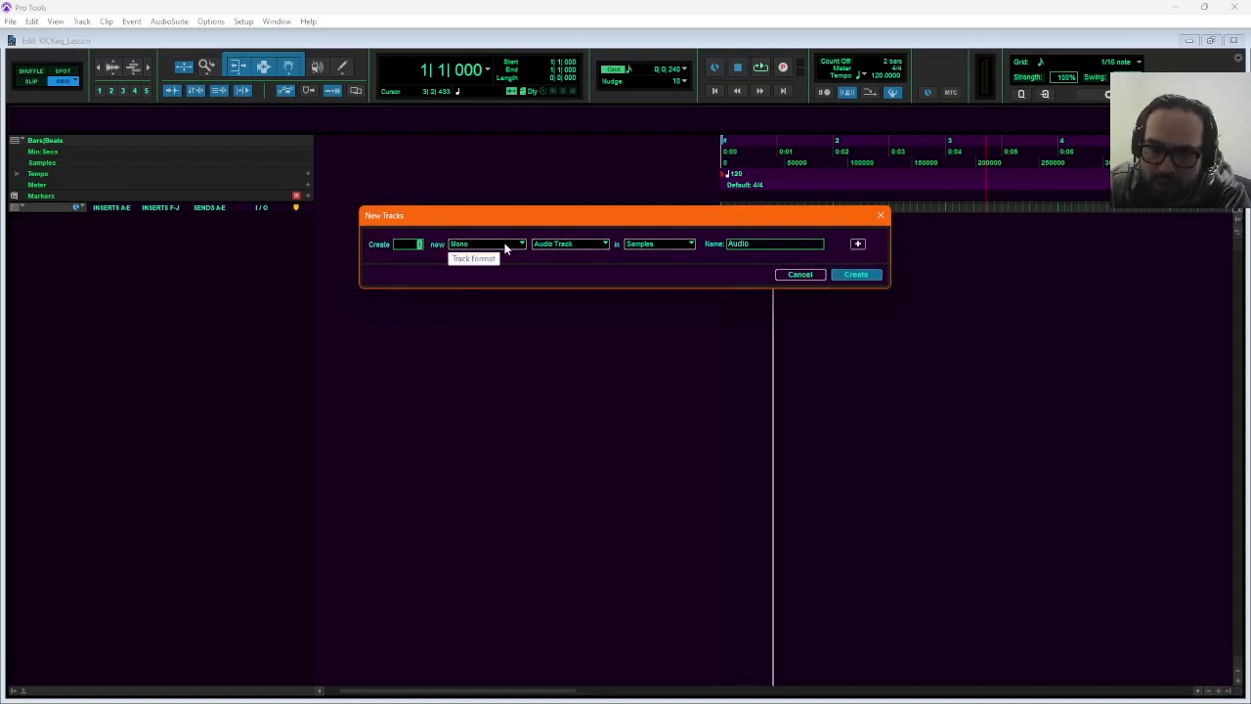
pyautogui.click(567, 245)
pyautogui.click(577, 334)
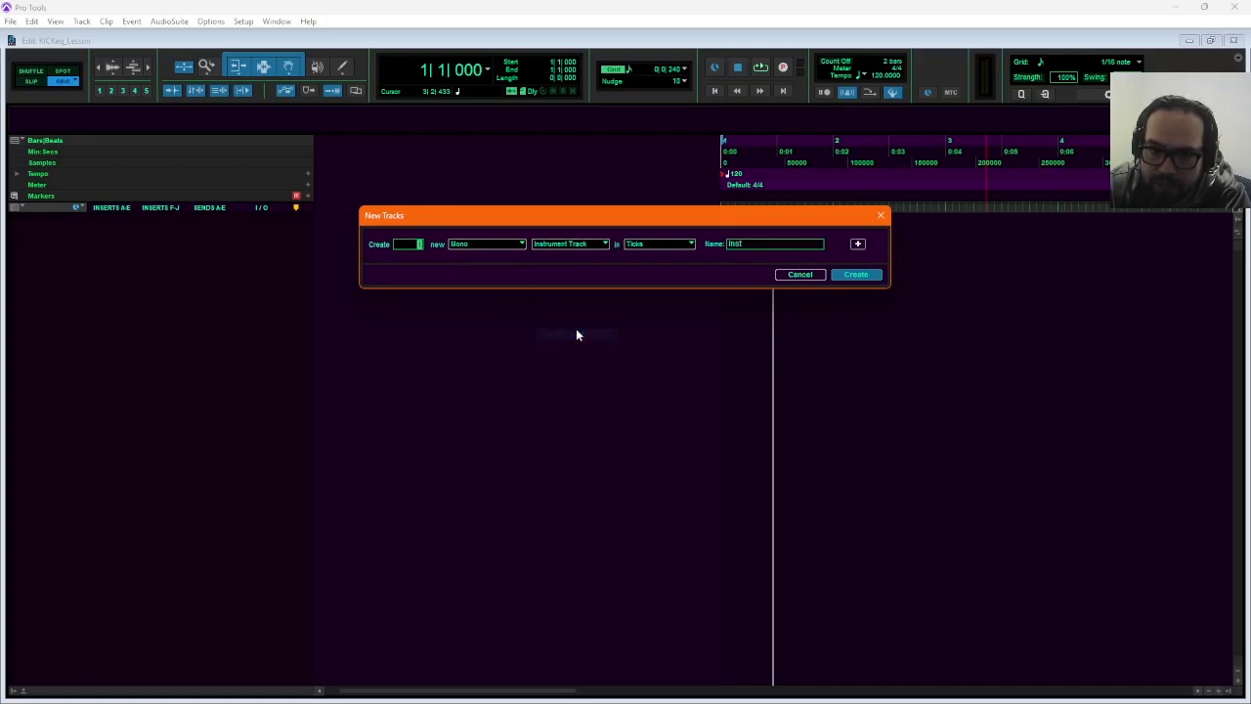
pyautogui.click(655, 248)
pyautogui.click(654, 244)
pyautogui.doubleClick(751, 243)
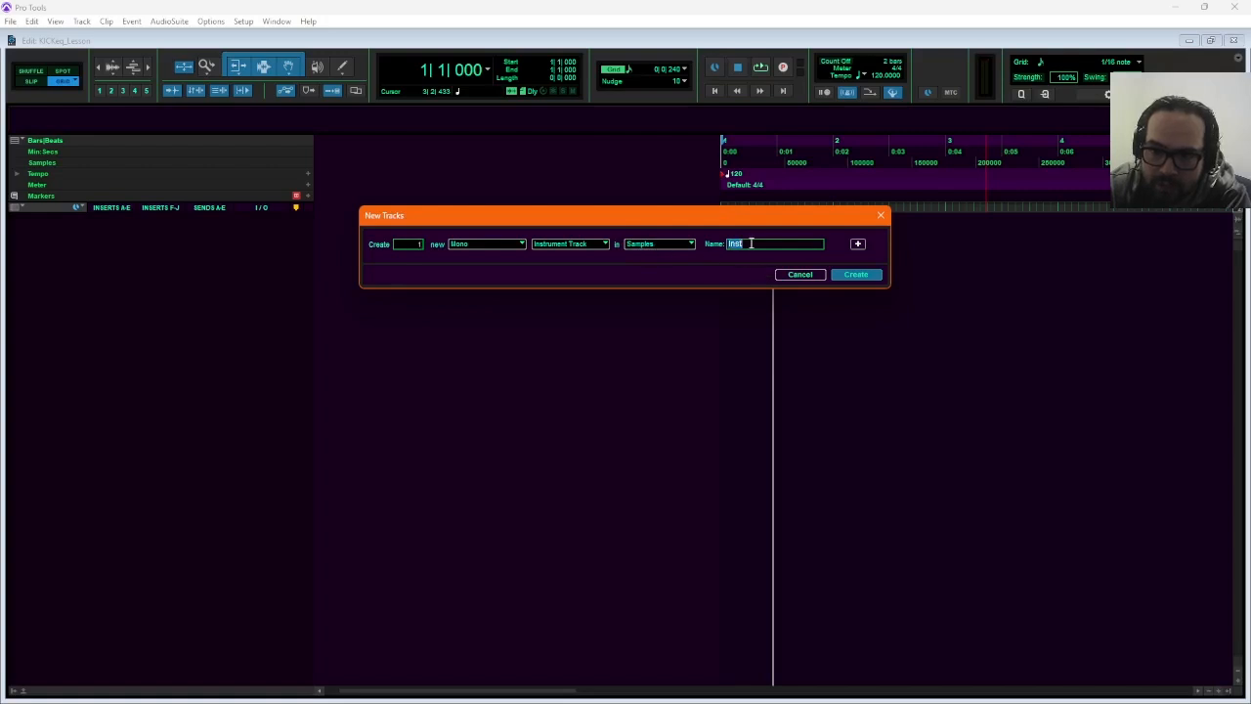
pyautogui.write('KICK')
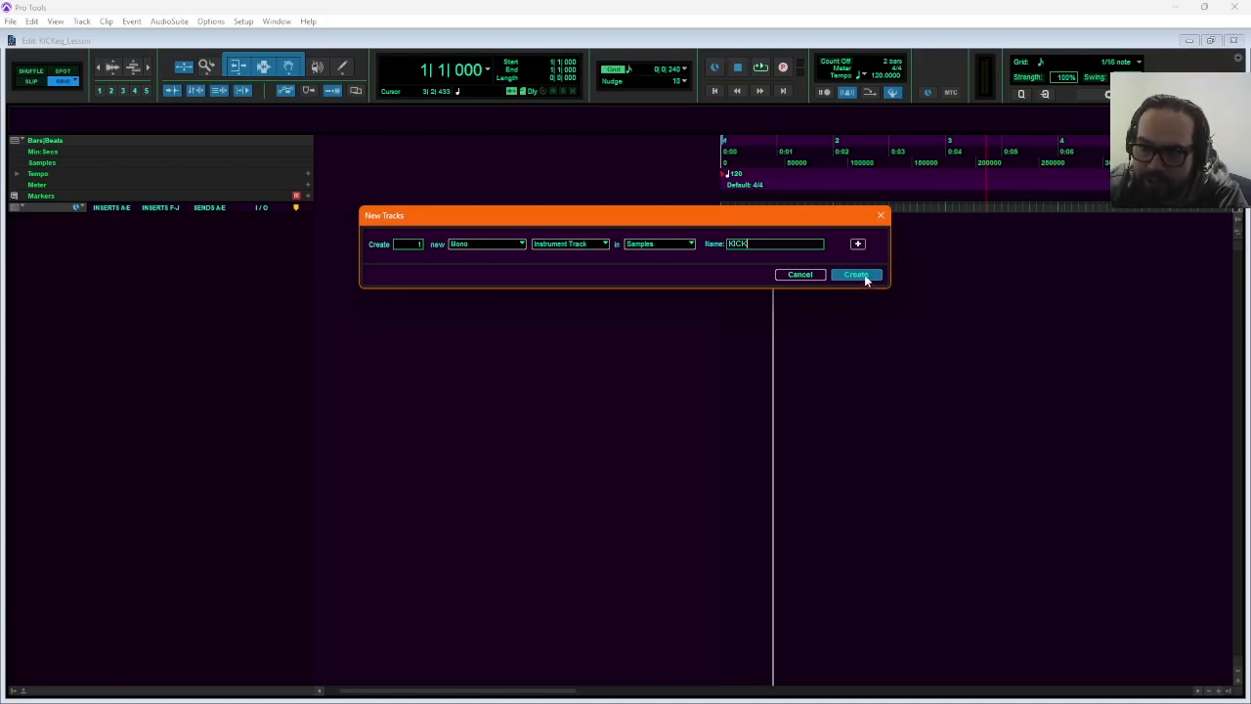
pyautogui.click(856, 275)
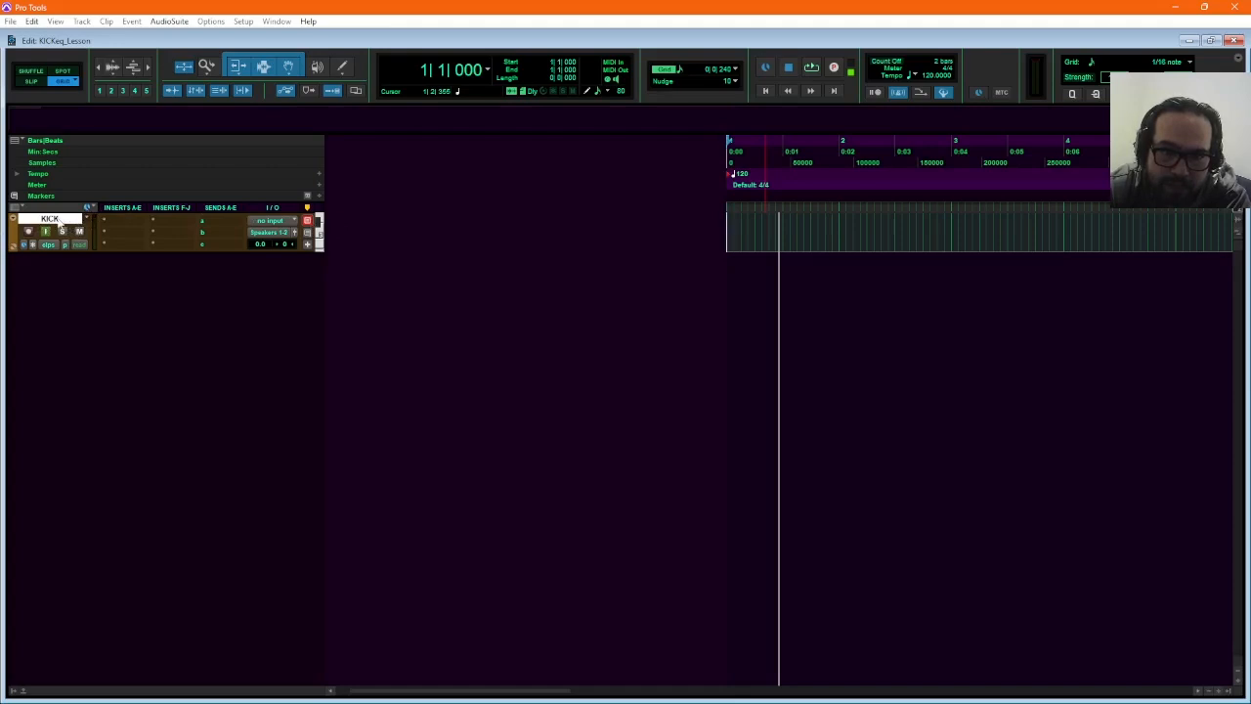
# Insert the Boom (mono) instrument on the KICK track's first insert slot and clear its drum pattern.
pyautogui.click(127, 224)
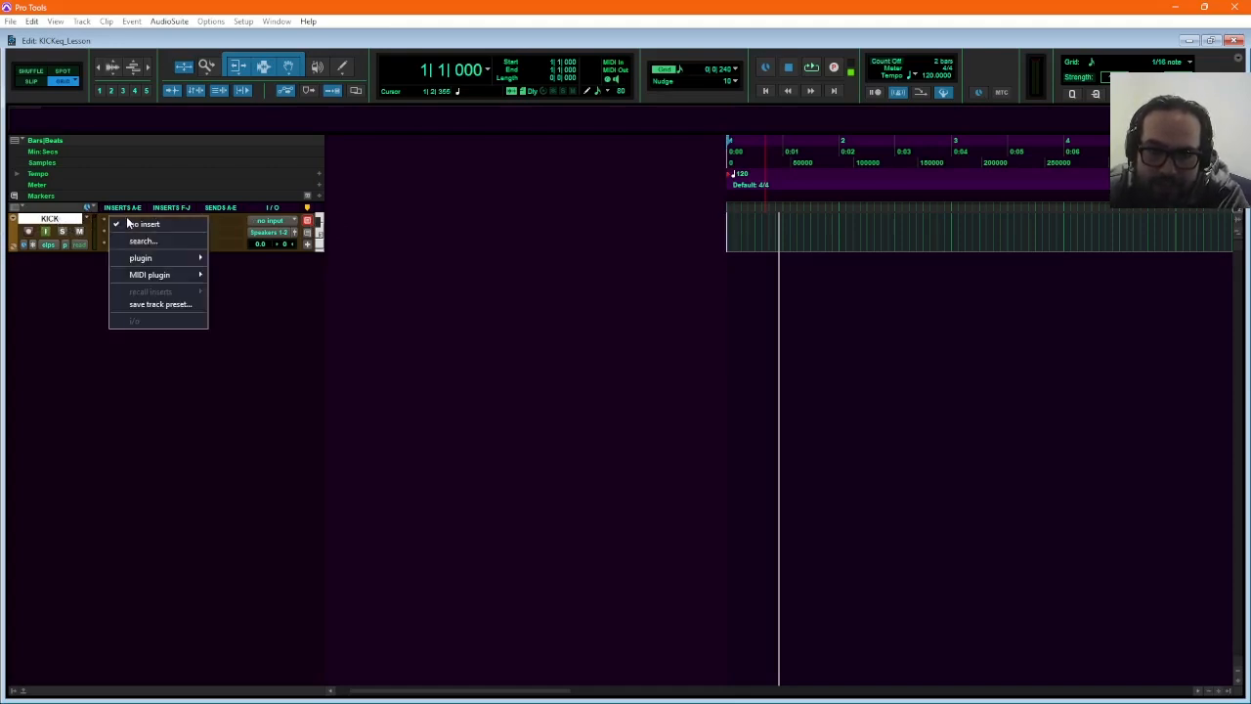
pyautogui.moveTo(154, 260)
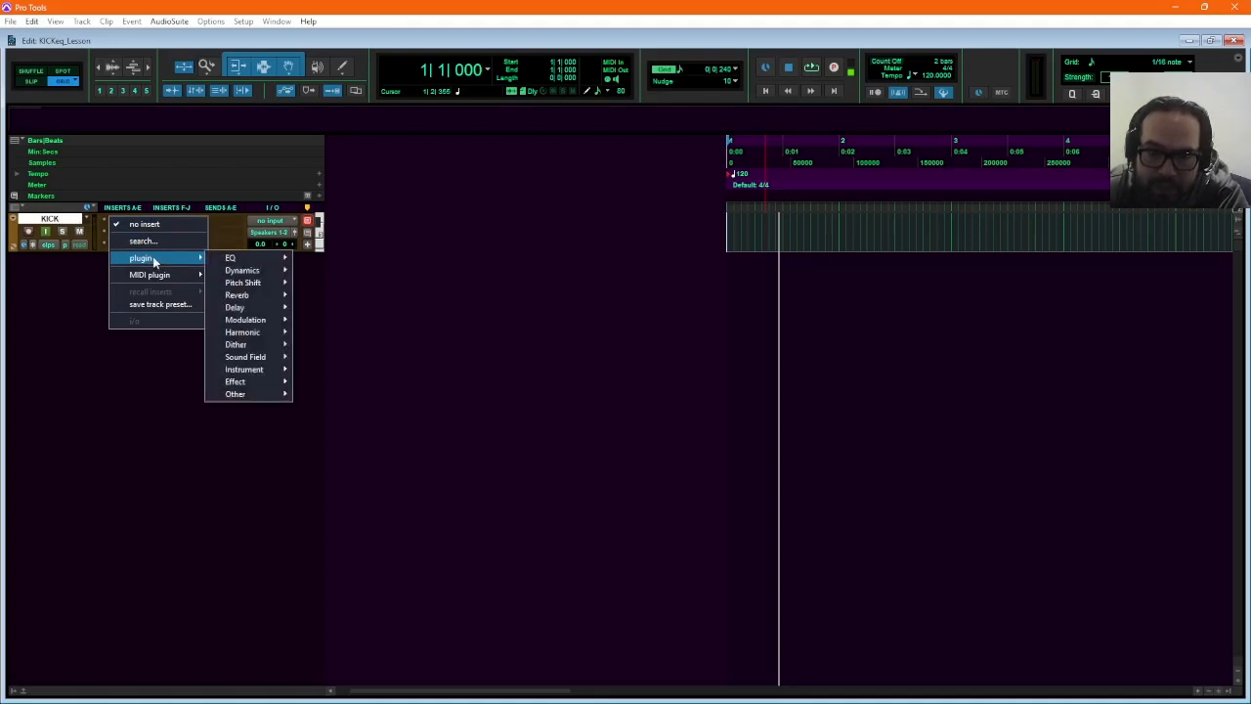
pyautogui.moveTo(253, 371)
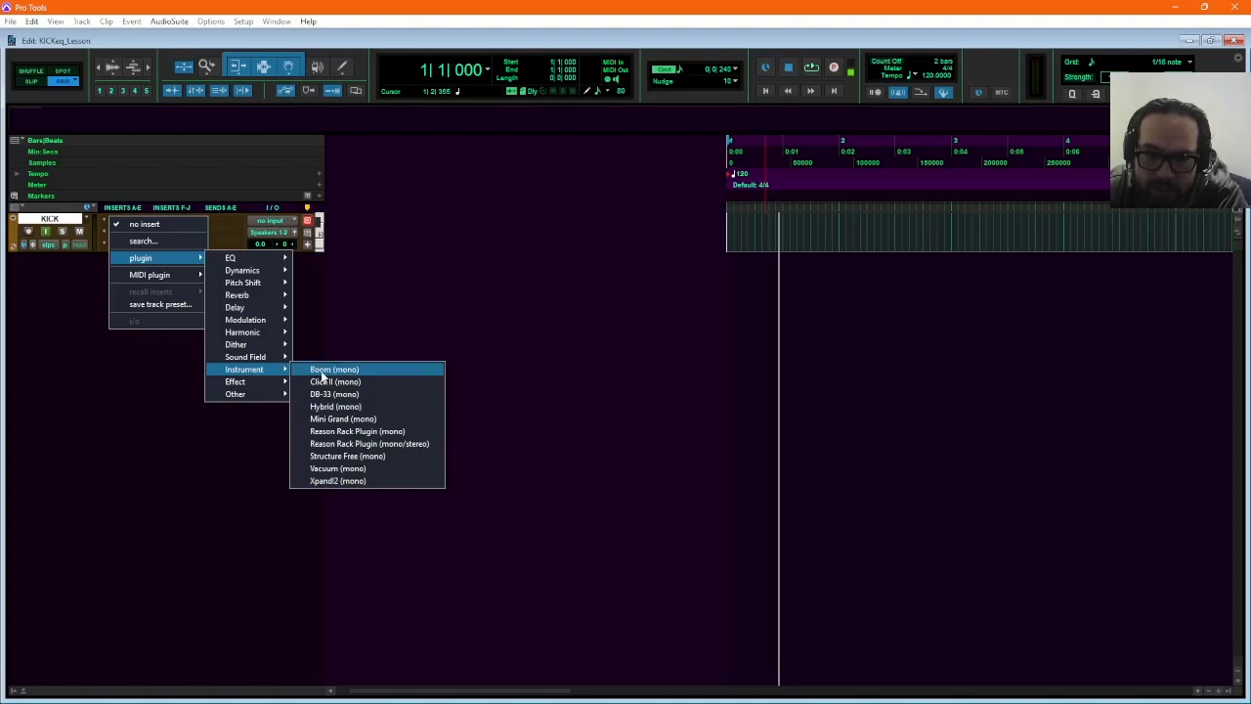
pyautogui.click(322, 376)
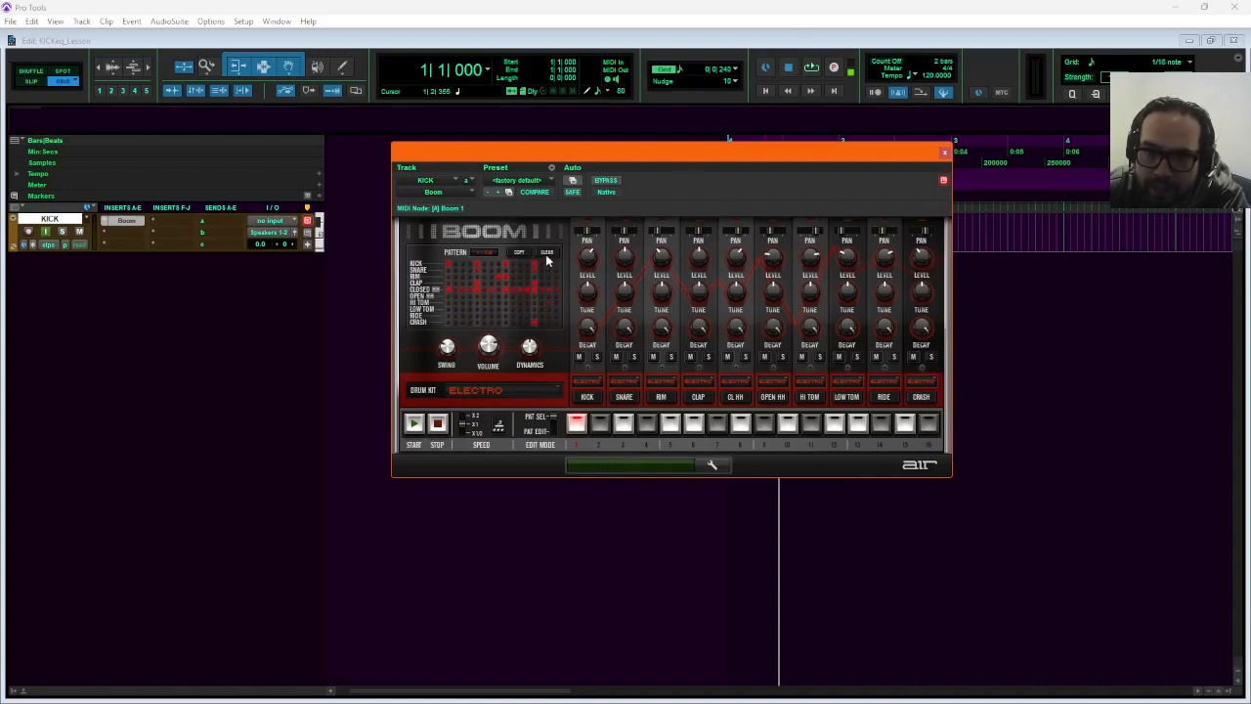
pyautogui.click(549, 251)
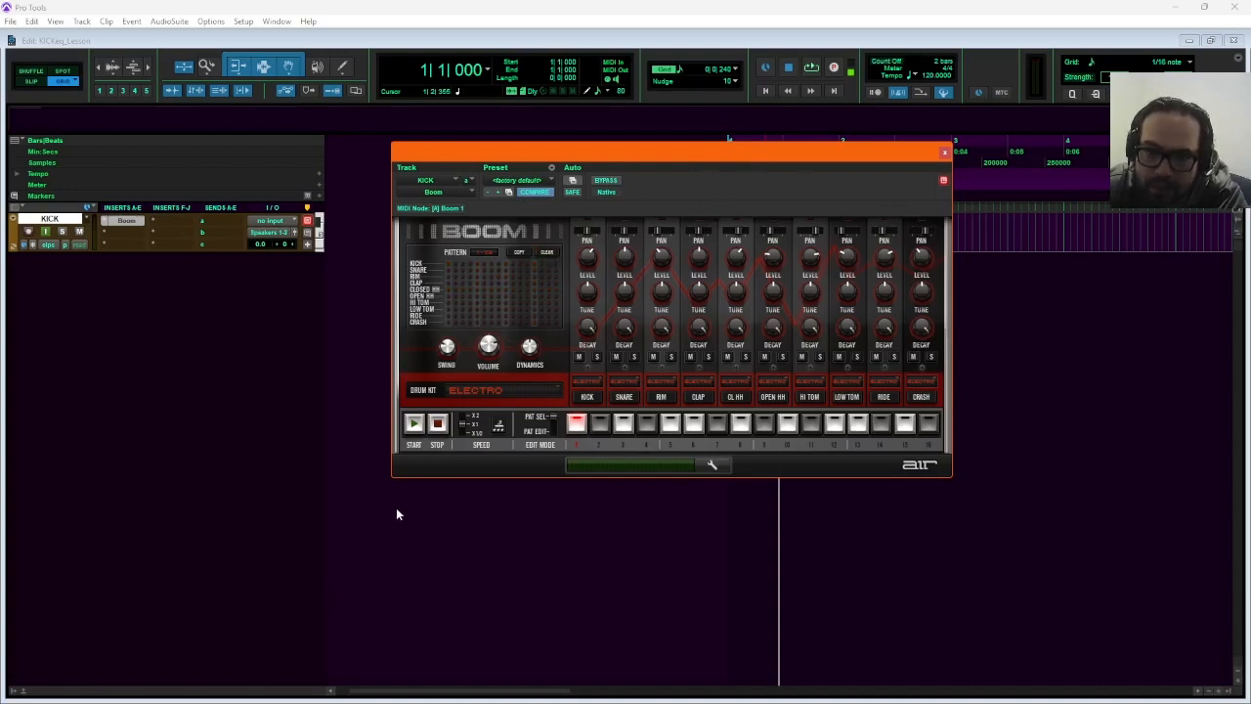
# Audition the current kit's kick, then load the Urban 1 kit and audition its kick, snare, rim and clap.
pyautogui.click(587, 397)
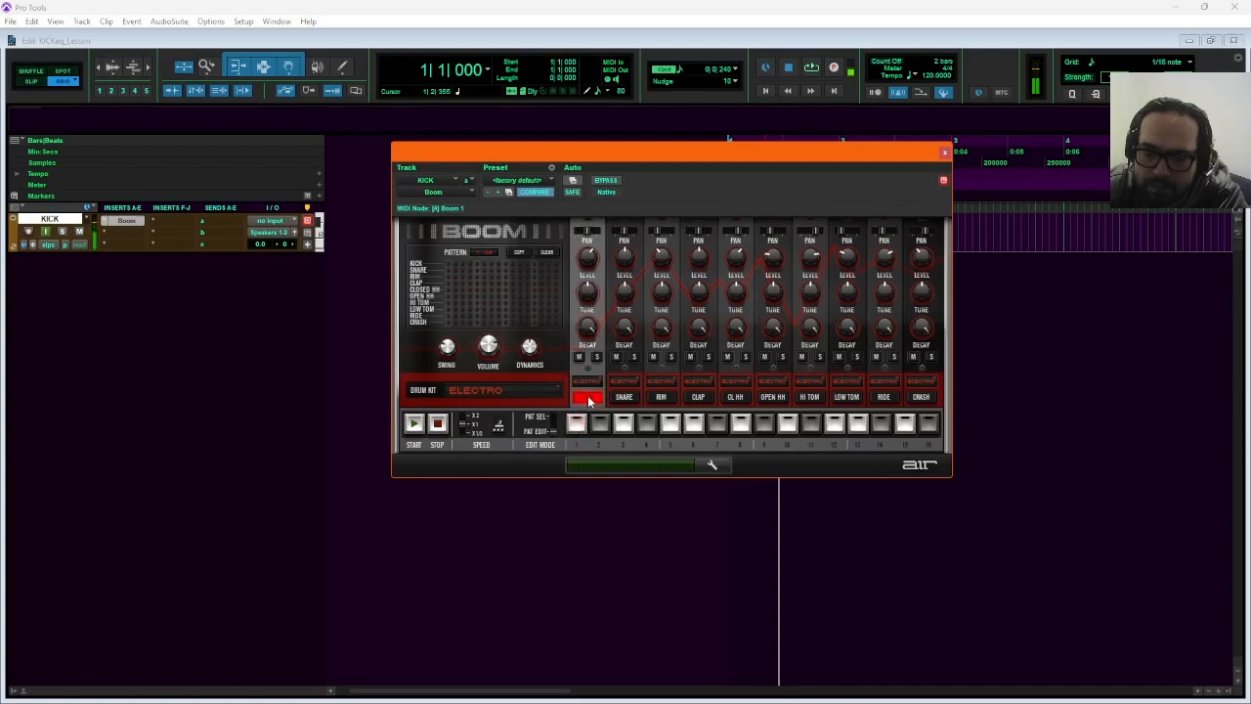
pyautogui.click(588, 401)
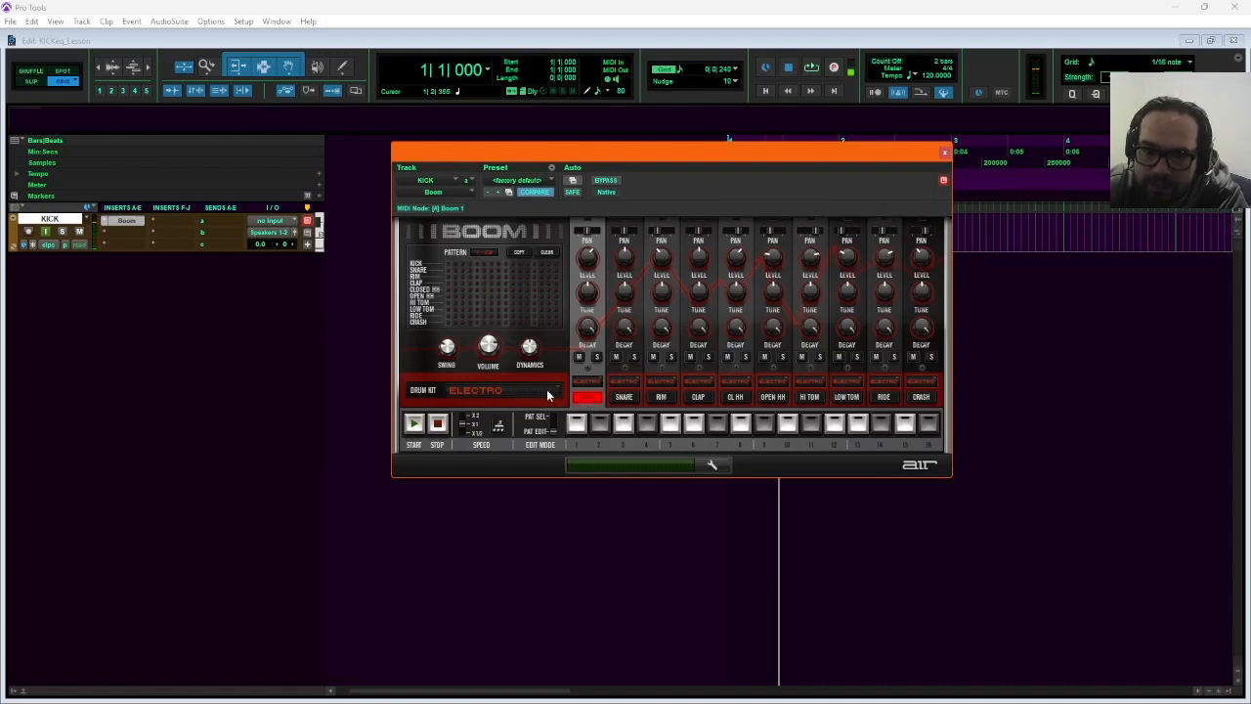
pyautogui.click(549, 395)
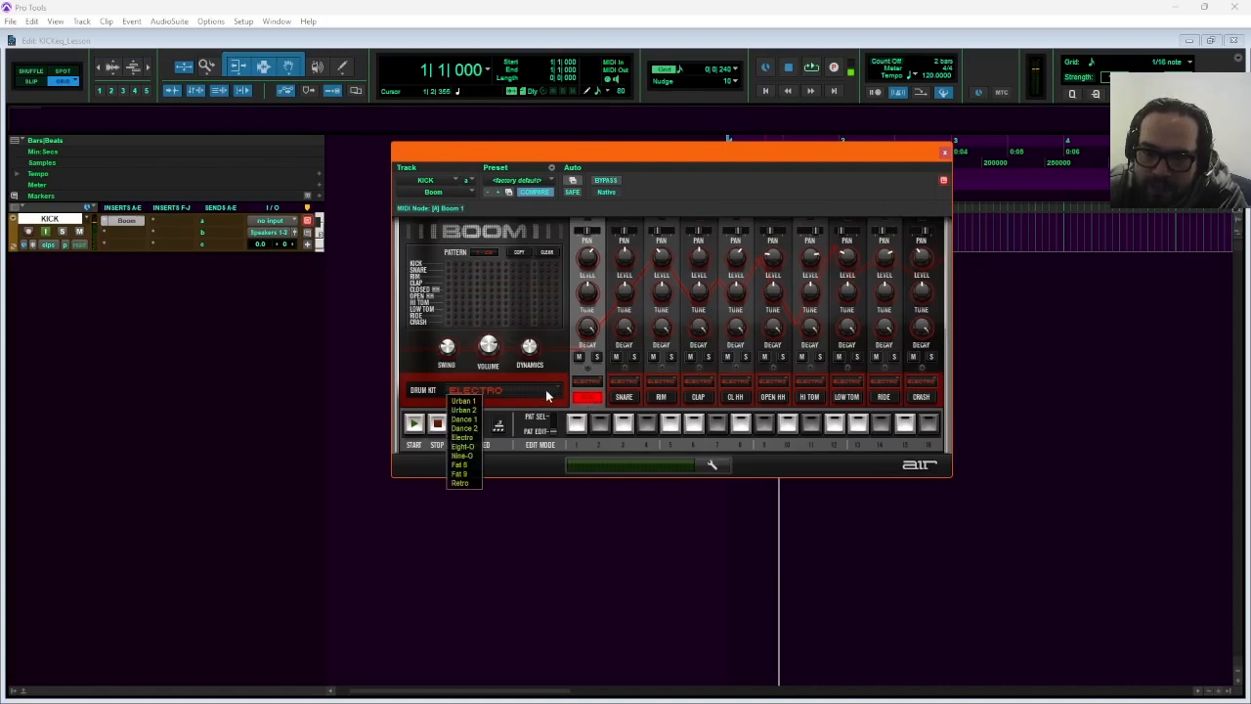
pyautogui.click(465, 401)
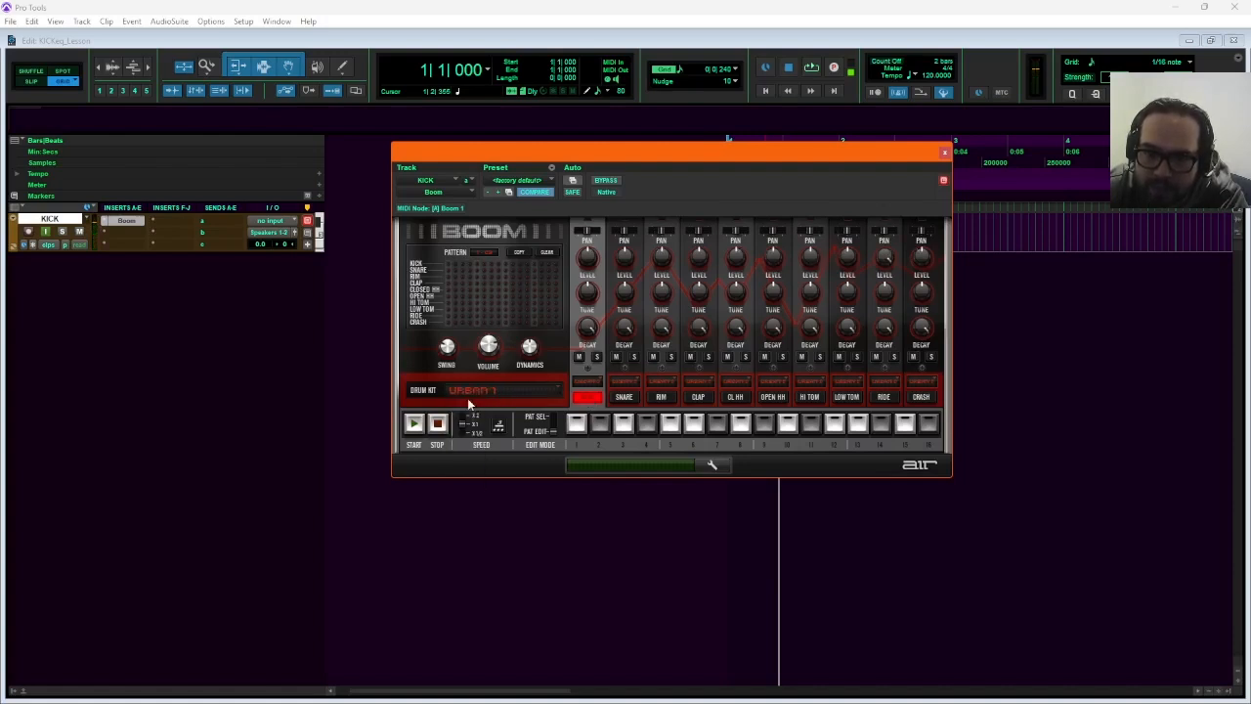
pyautogui.click(590, 398)
pyautogui.click(627, 398)
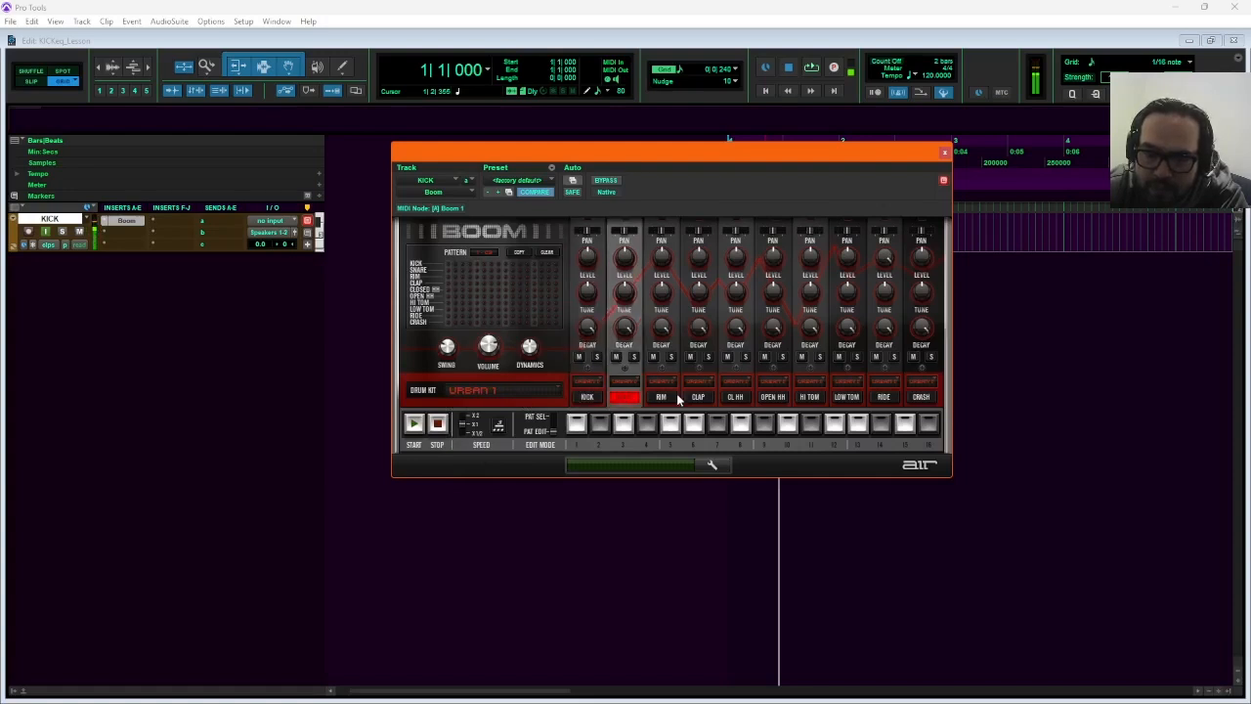
pyautogui.click(661, 398)
pyautogui.click(697, 398)
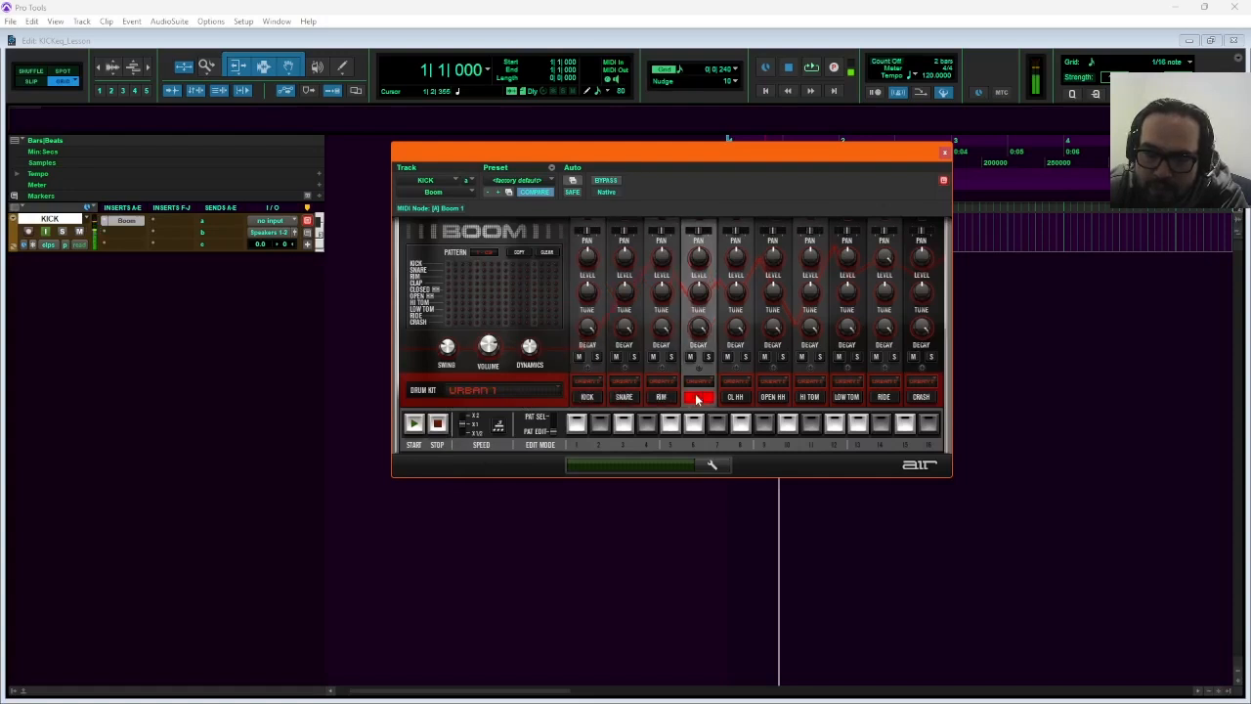
# Load the Dance 1 drum kit and audition its kick, snare, rim, clap and closed hi-hat.
pyautogui.click(521, 396)
pyautogui.click(466, 419)
pyautogui.click(588, 401)
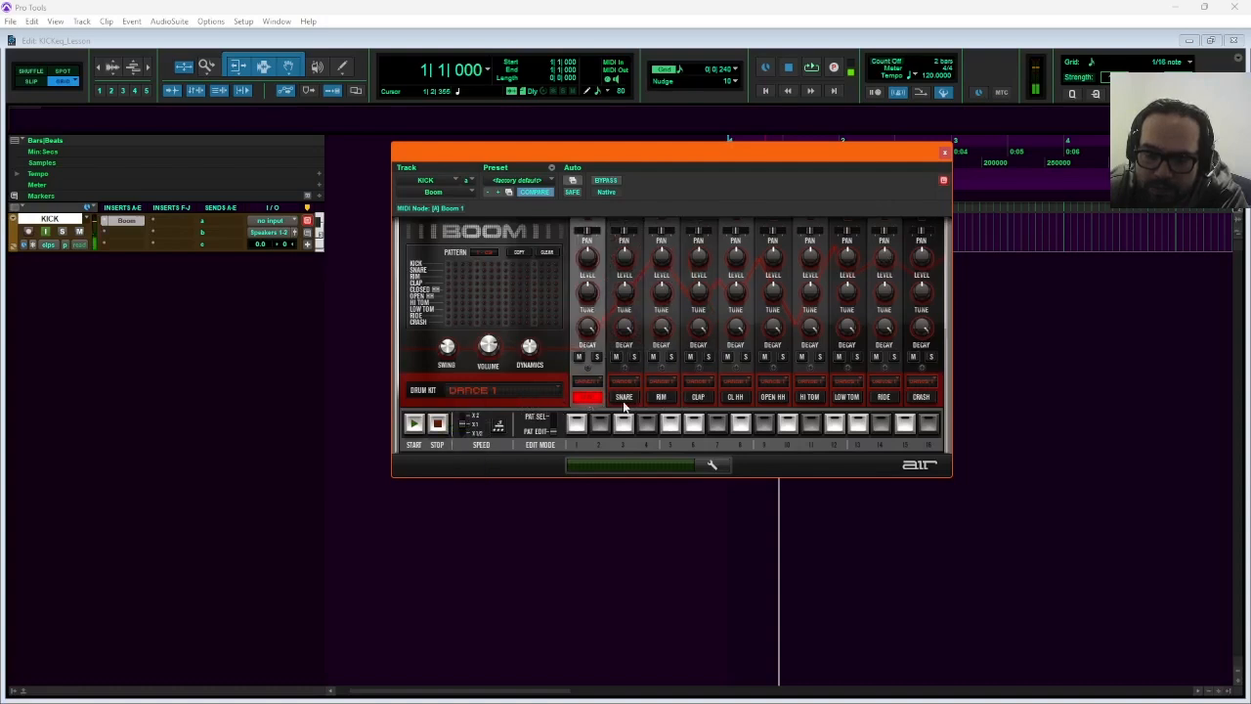
pyautogui.click(626, 403)
pyautogui.click(665, 397)
pyautogui.click(697, 398)
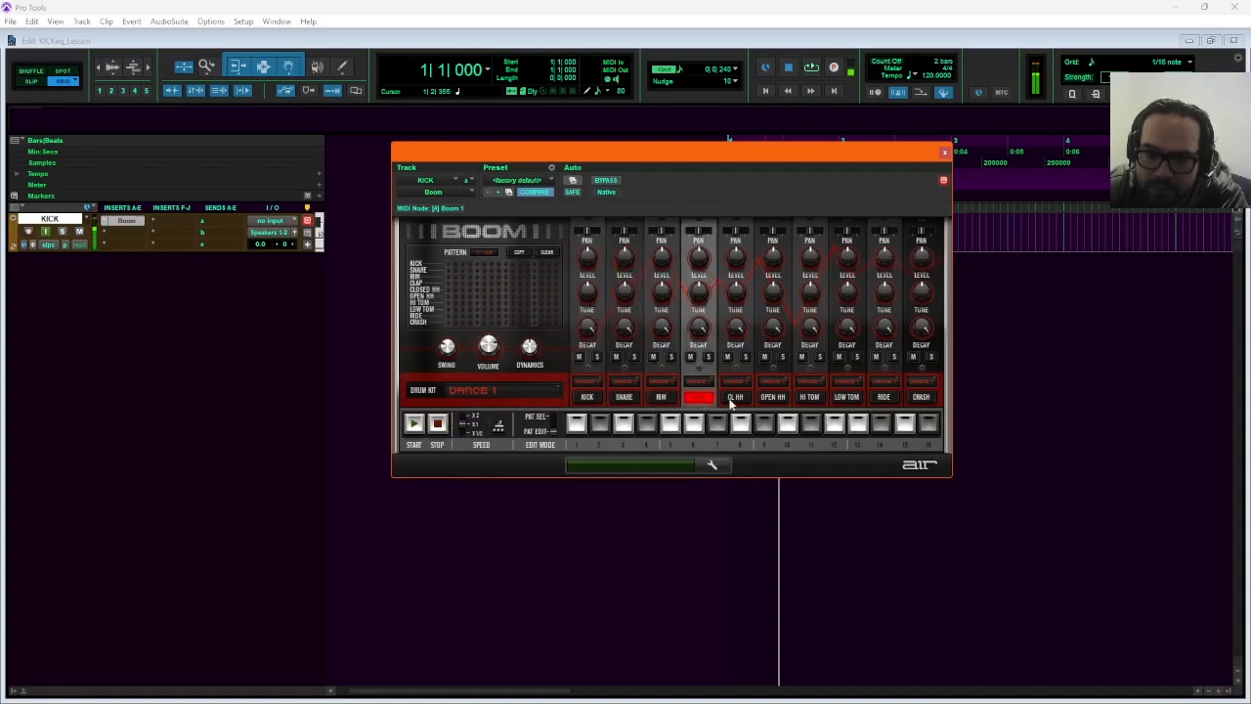
pyautogui.click(734, 398)
# Load the Dance 2 drum kit in Boom and audition its kick.
pyautogui.click(485, 394)
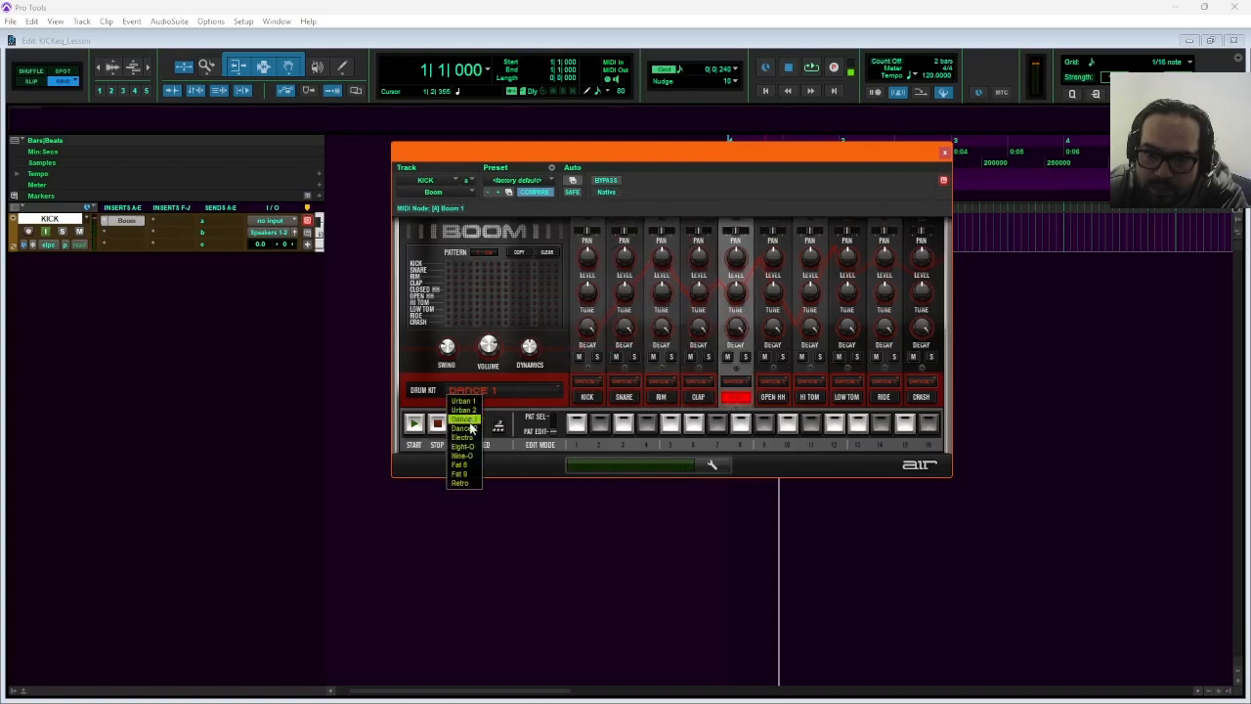
pyautogui.click(473, 428)
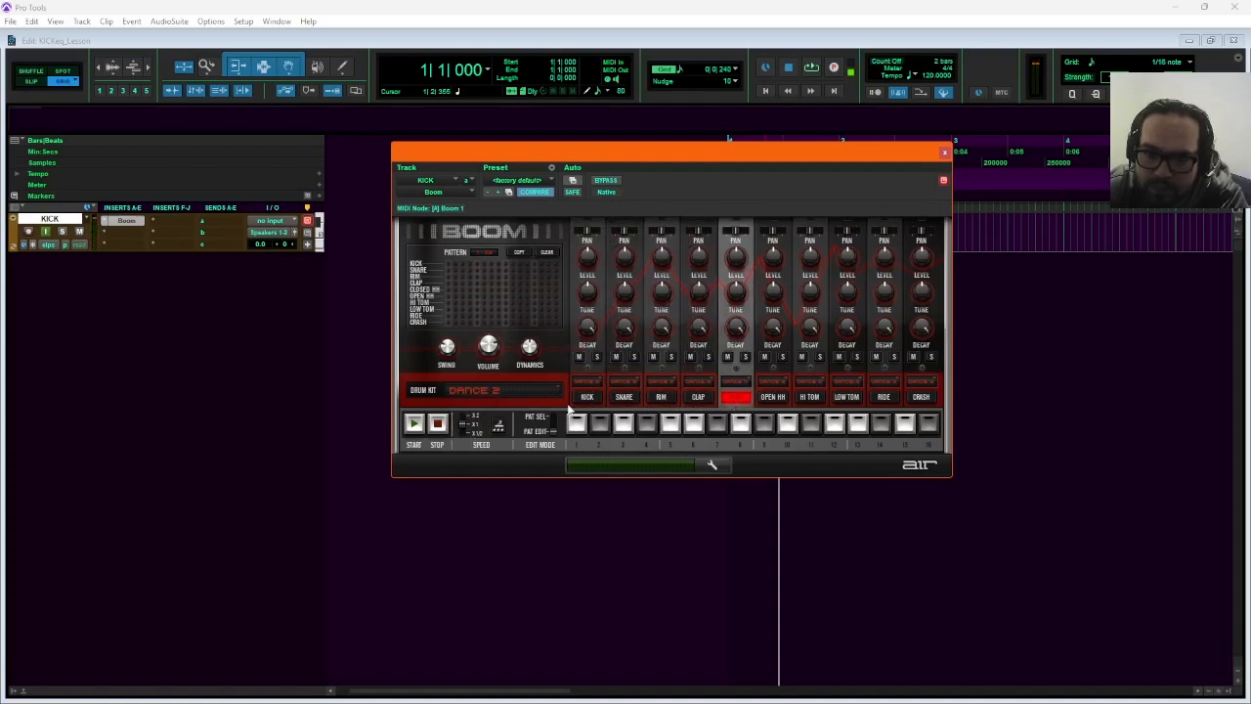
pyautogui.click(589, 399)
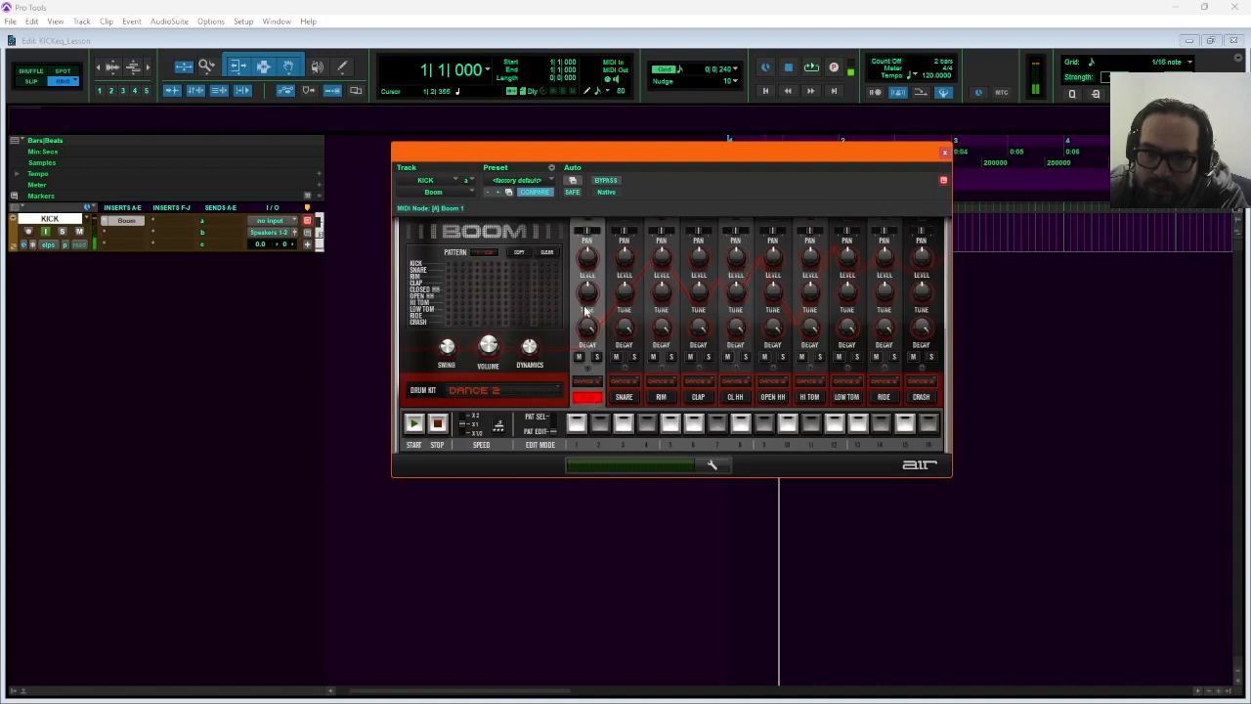
# Raise the kick channel's level in Boom, audition the kick and close the plug-in window.
pyautogui.moveTo(592, 207); pyautogui.dragTo(606, 159)
pyautogui.click(586, 398)
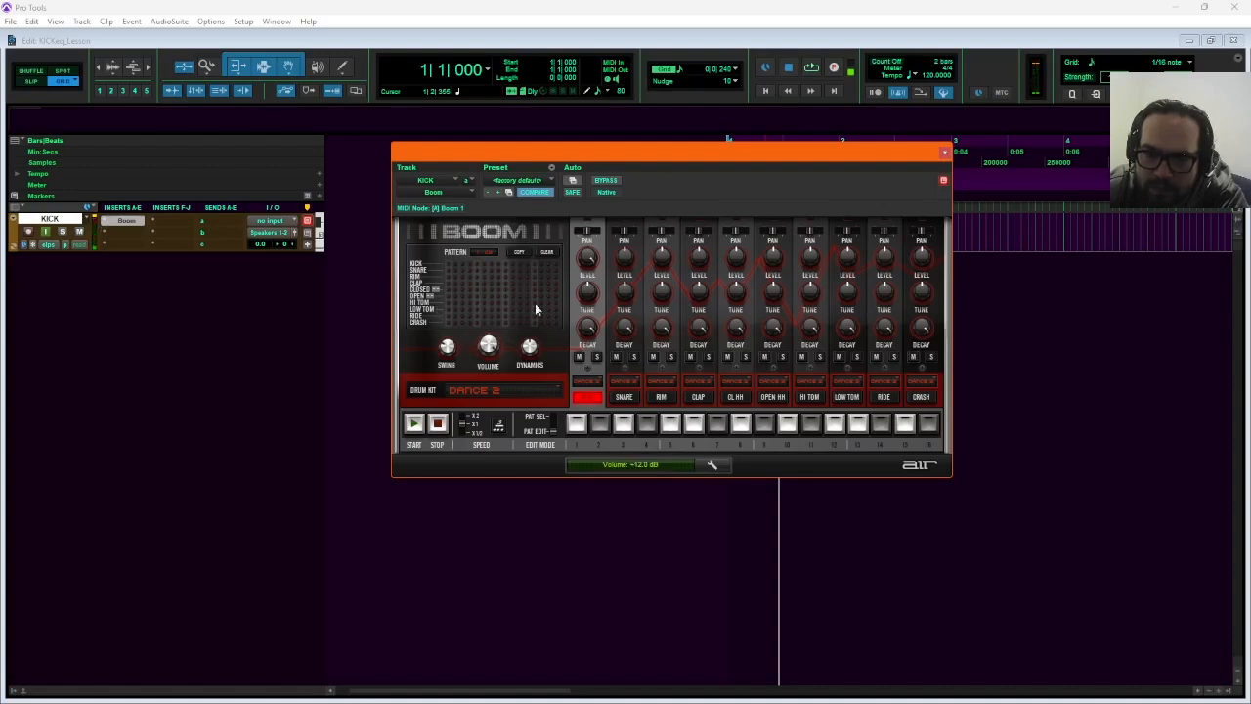
pyautogui.click(592, 403)
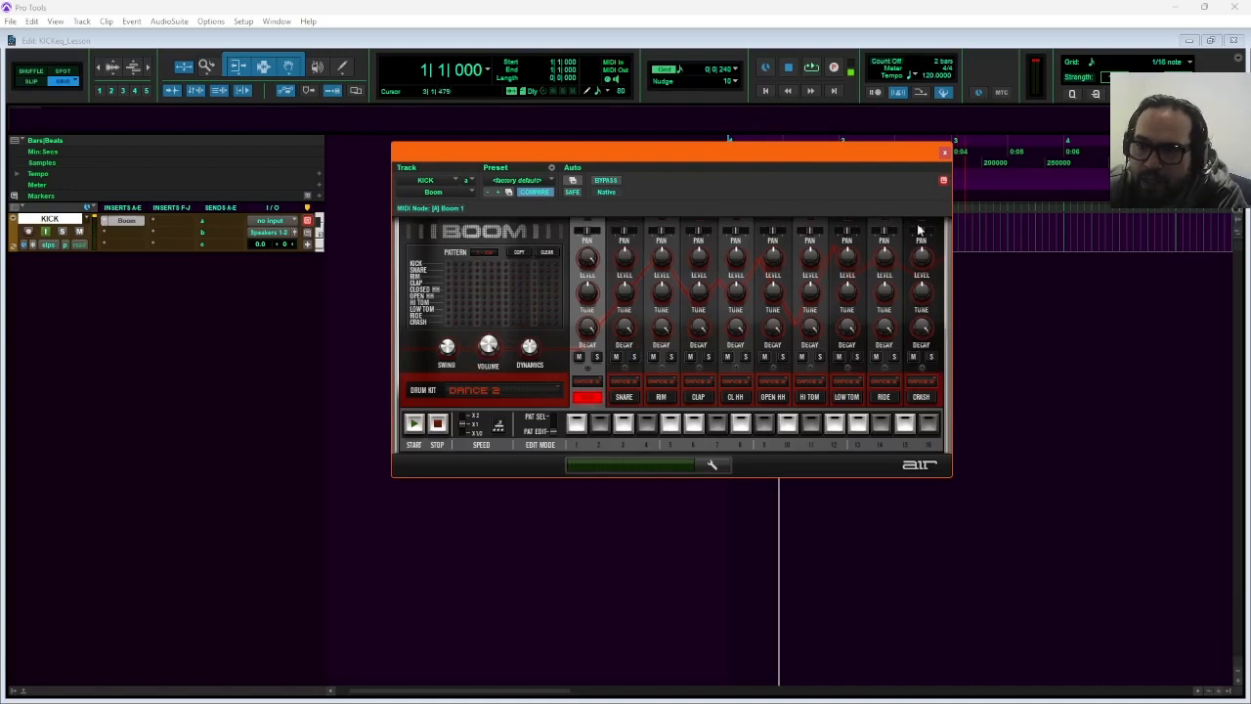
pyautogui.click(944, 153)
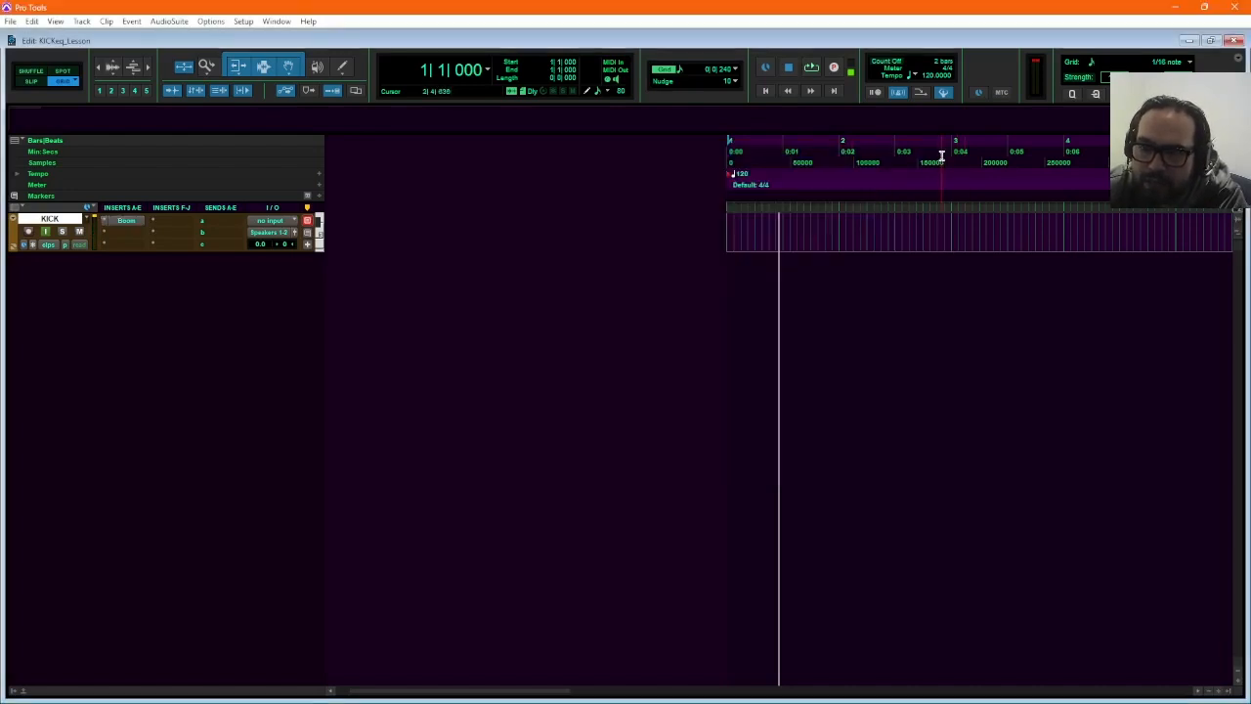
# Open the KICK track in the MIDI Editor and audition keys on its piano keyboard.
pyautogui.rightClick(58, 221)
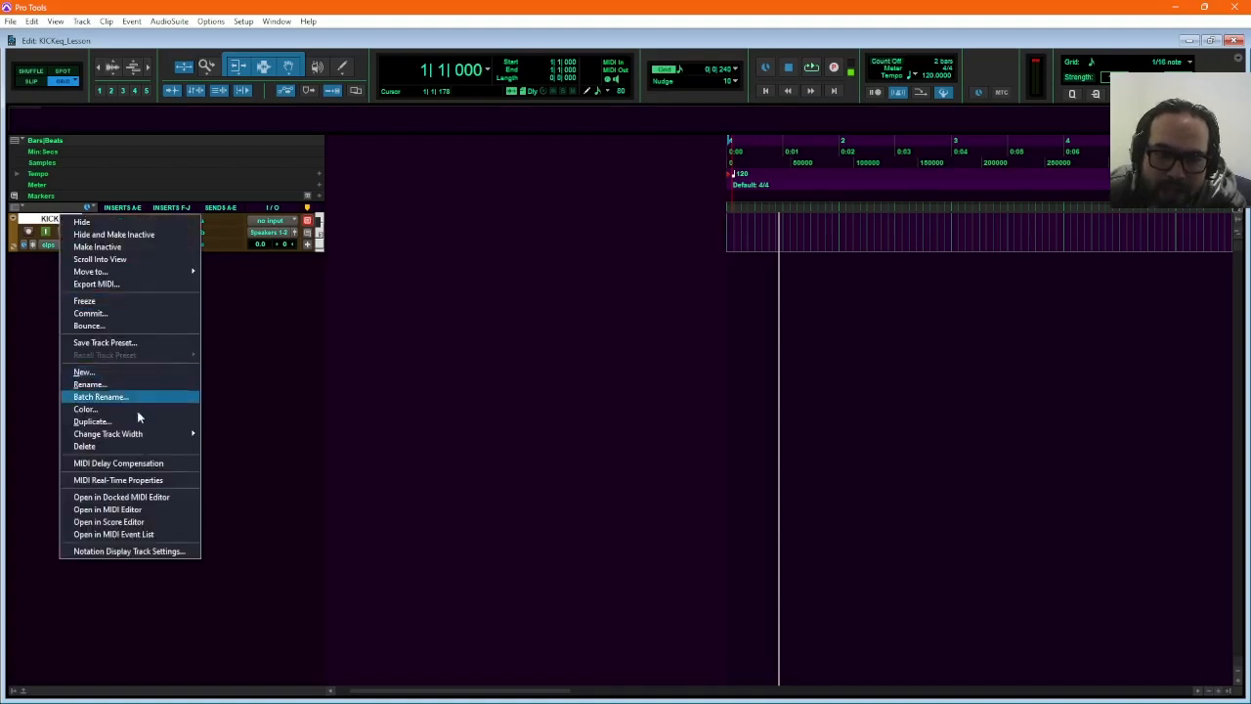
pyautogui.click(109, 509)
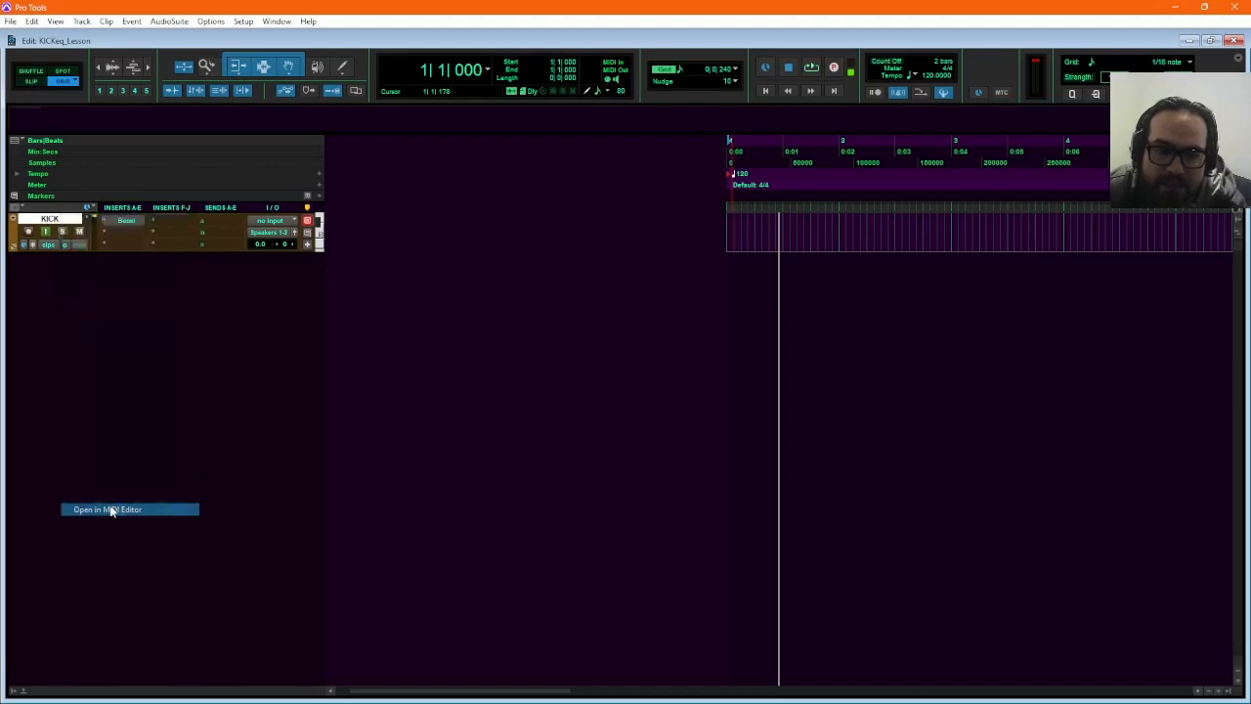
pyautogui.click(56, 427)
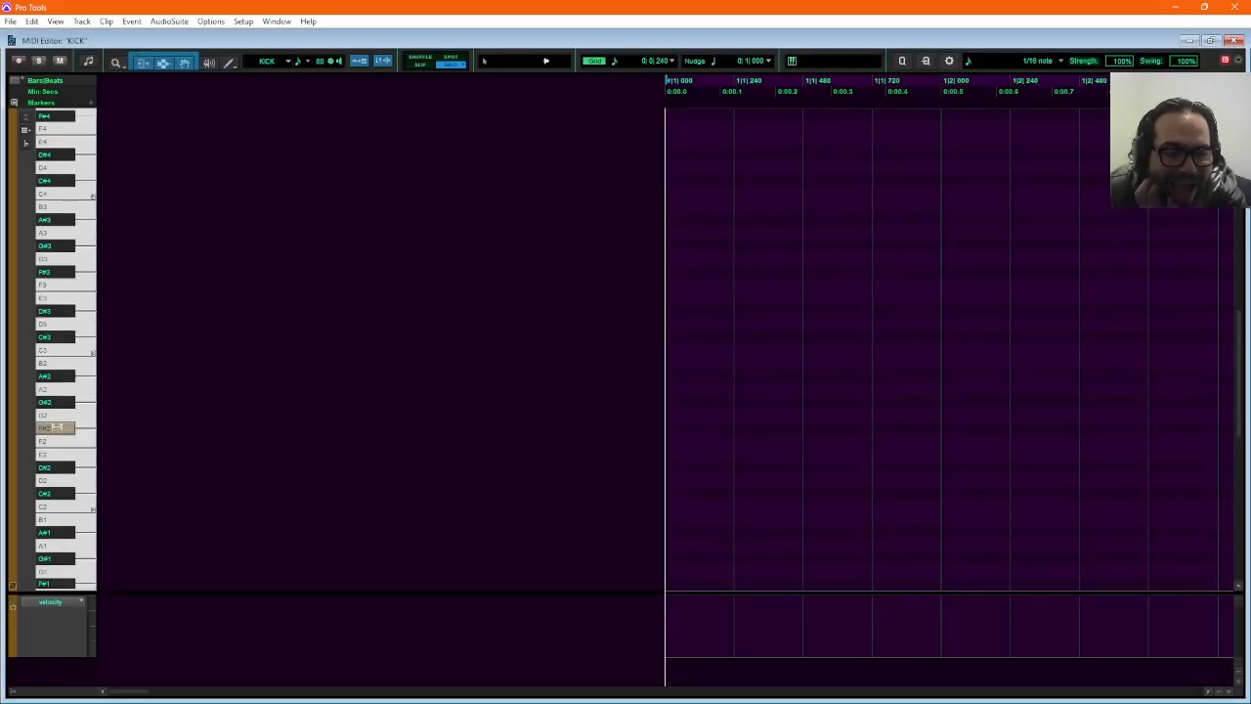
pyautogui.click(57, 375)
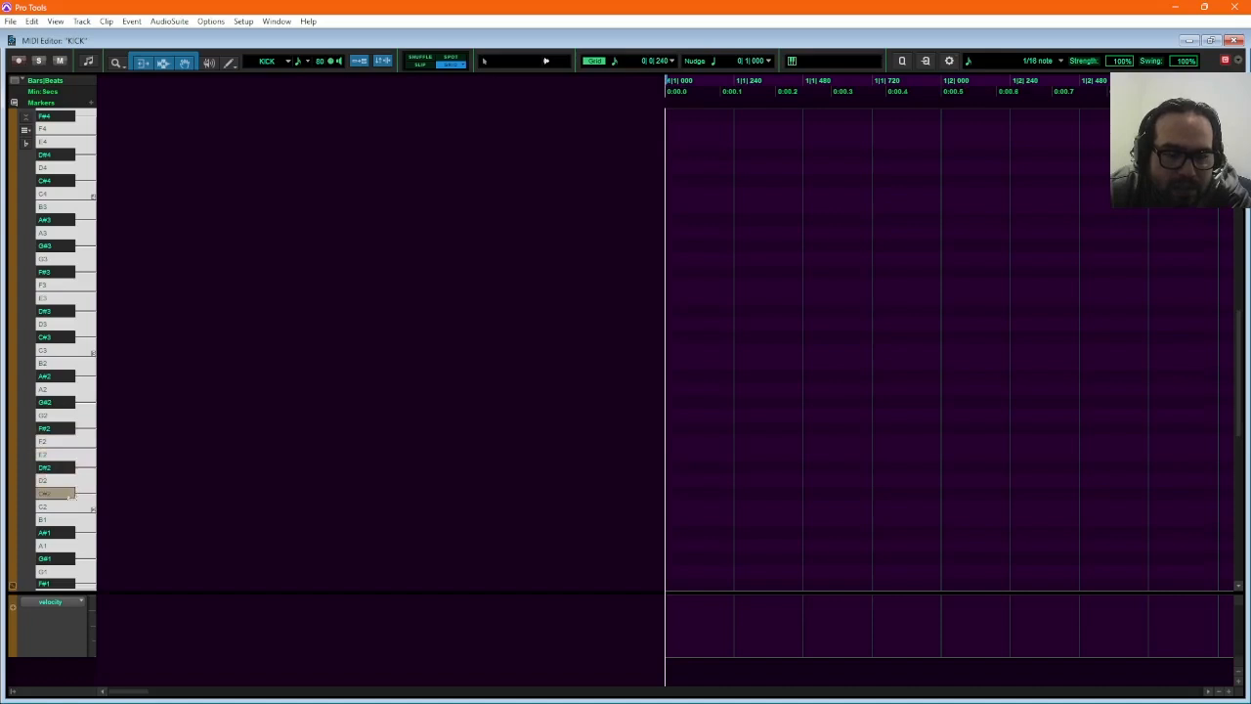
# Enter four consecutive 1/16 notes on C1, starting at 1|1|000.
pyautogui.scroll(-4, 71, 494)
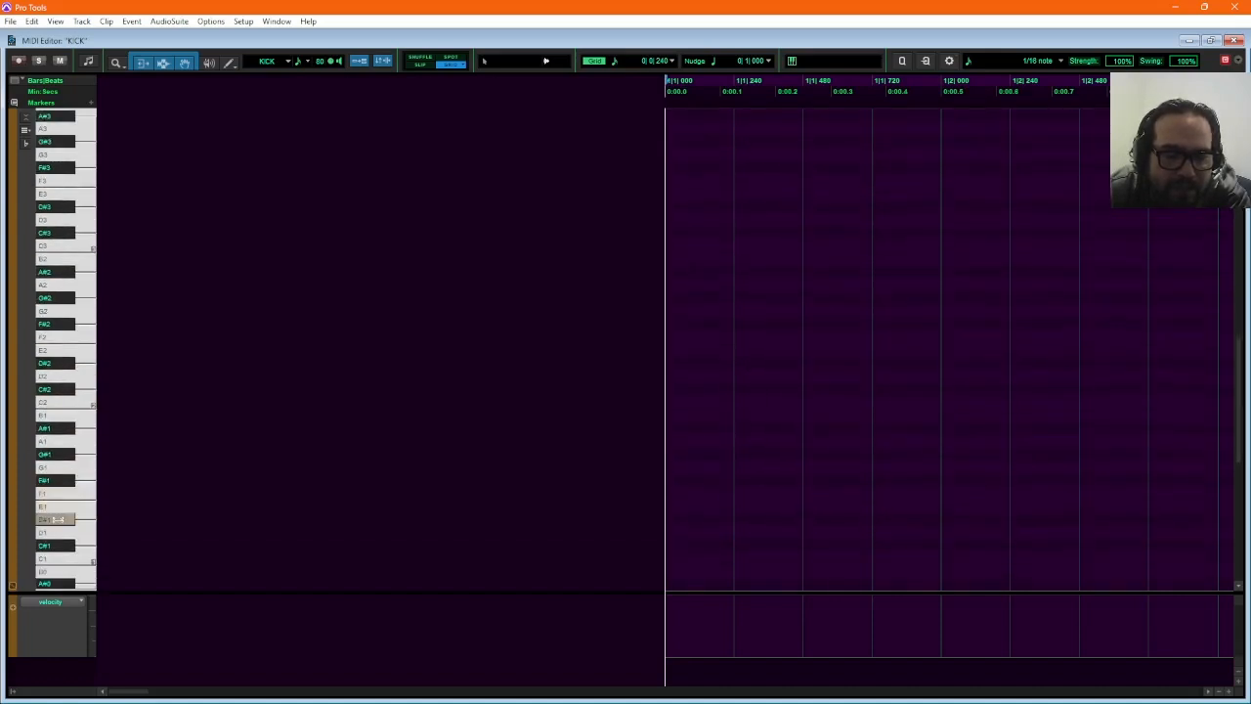
pyautogui.scroll(-2, 60, 513)
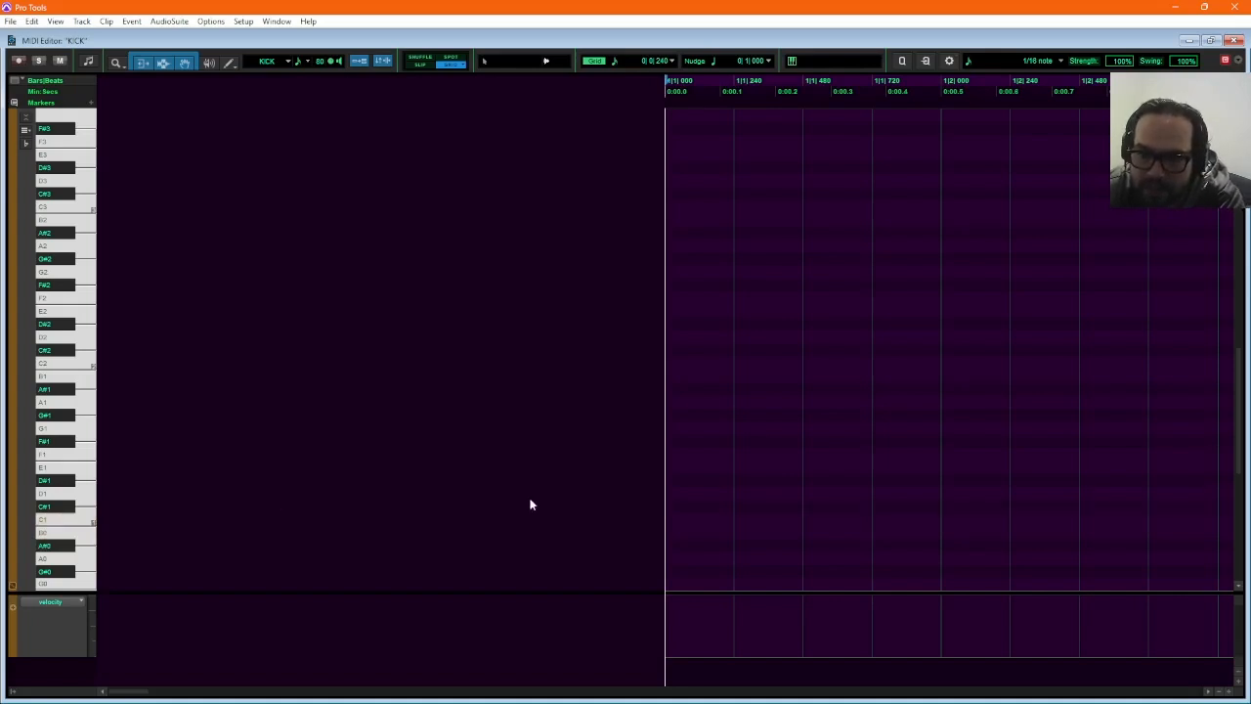
pyautogui.click(697, 519)
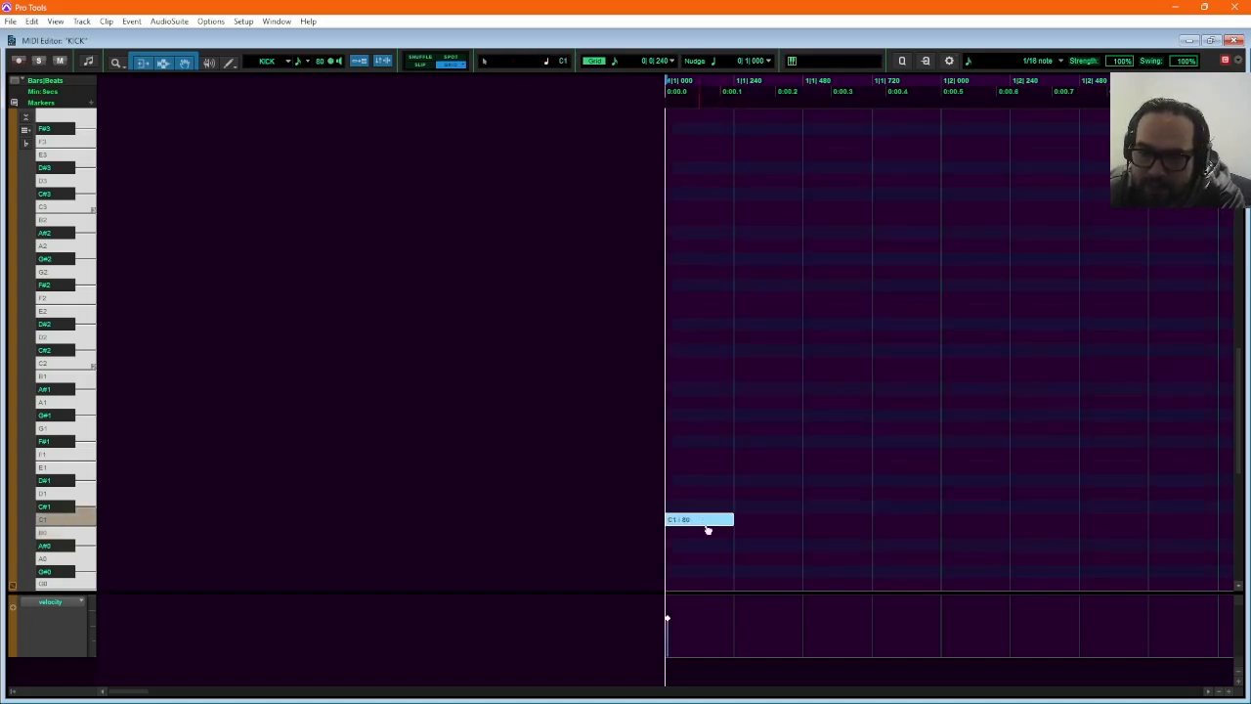
pyautogui.click(762, 519)
pyautogui.click(832, 519)
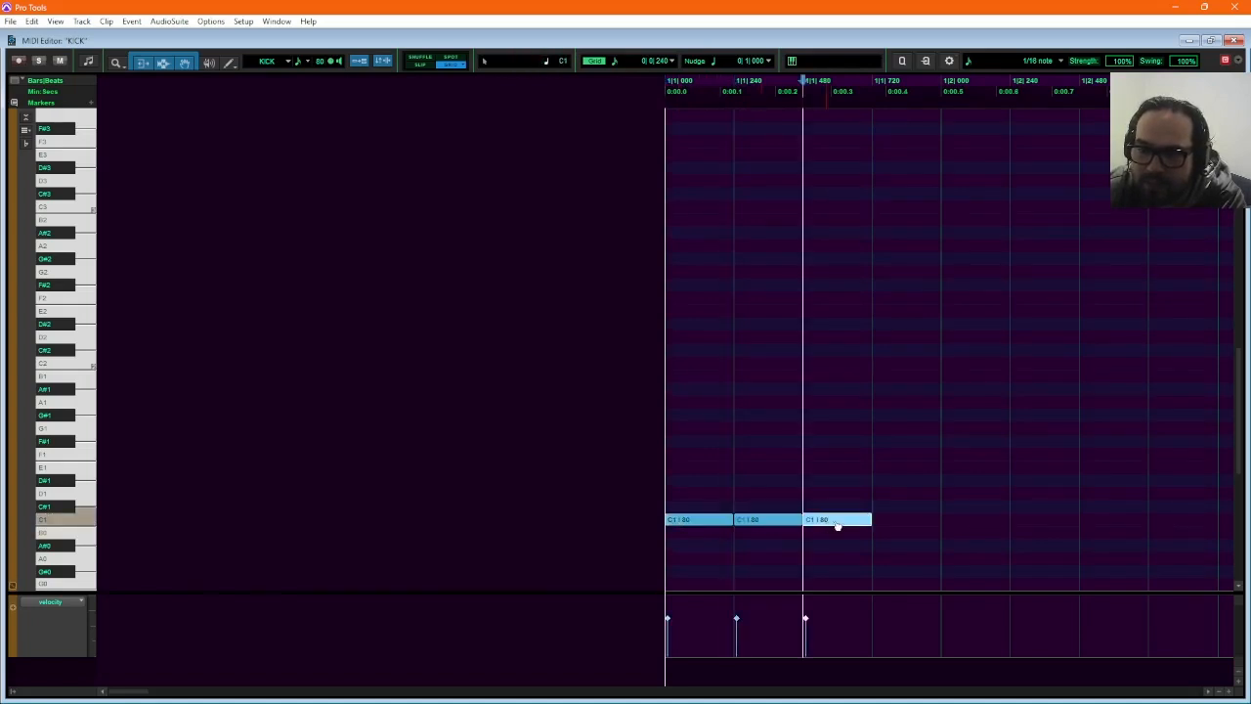
pyautogui.click(915, 519)
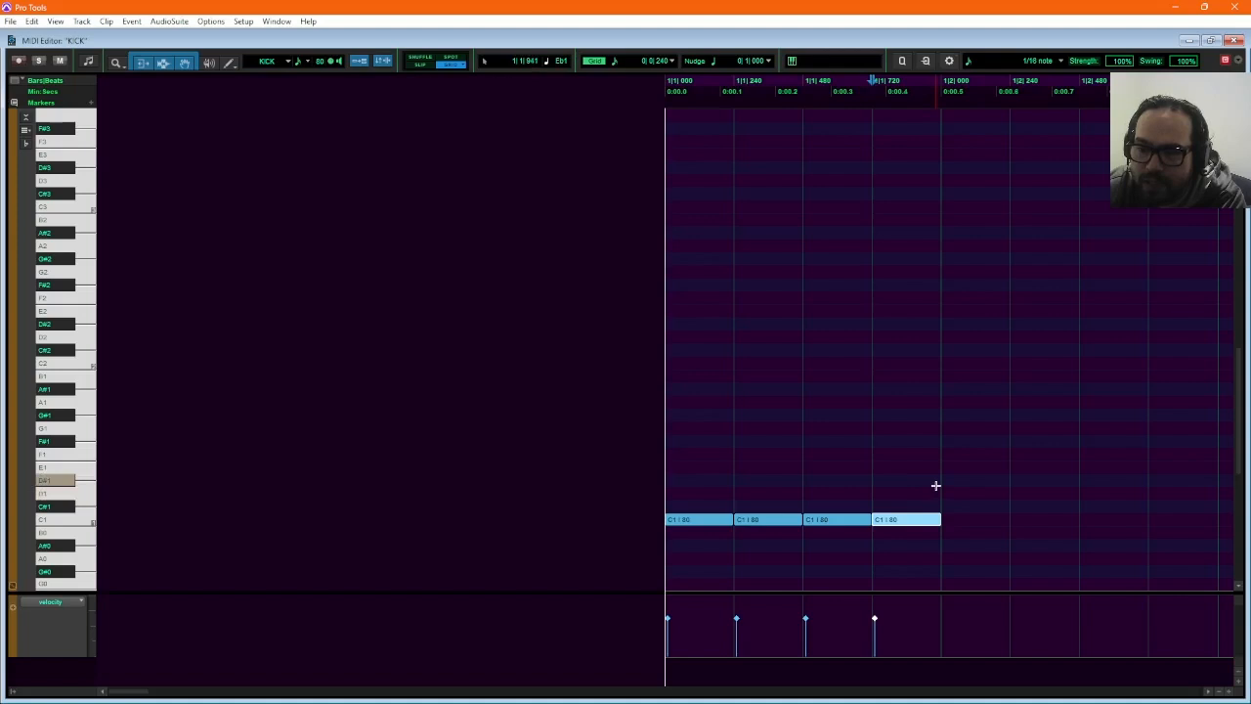
# Raise the velocity of all four C1 notes to 127 and close the MIDI Editor.
pyautogui.moveTo(822, 618); pyautogui.dragTo(666, 641)
pyautogui.scroll(2, 801, 382)
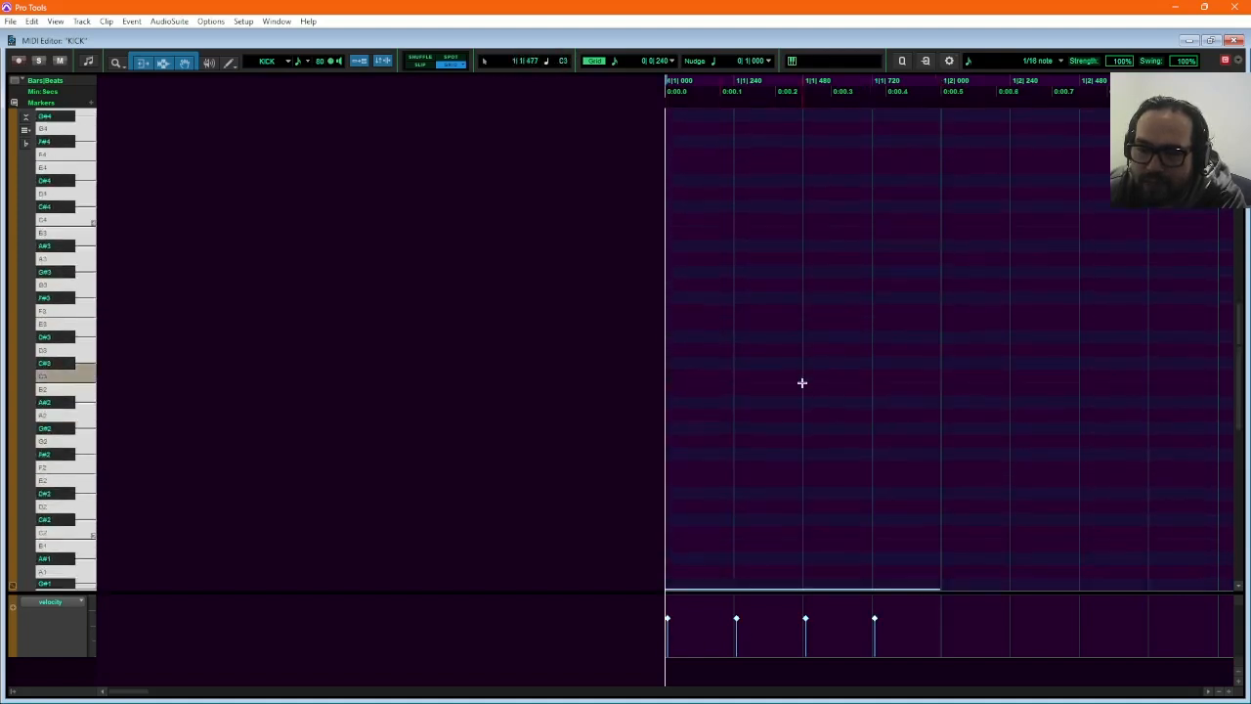
pyautogui.scroll(-2, 802, 382)
pyautogui.moveTo(884, 598); pyautogui.dragTo(617, 661)
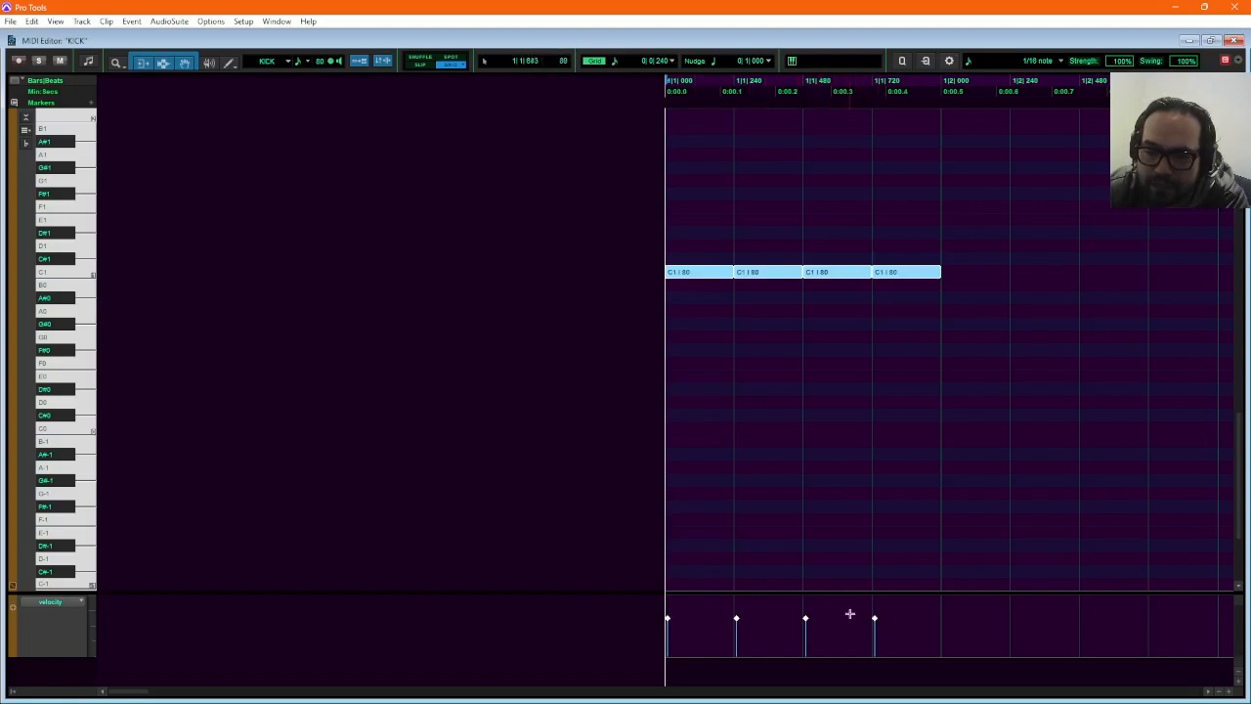
pyautogui.moveTo(876, 623); pyautogui.dragTo(882, 572)
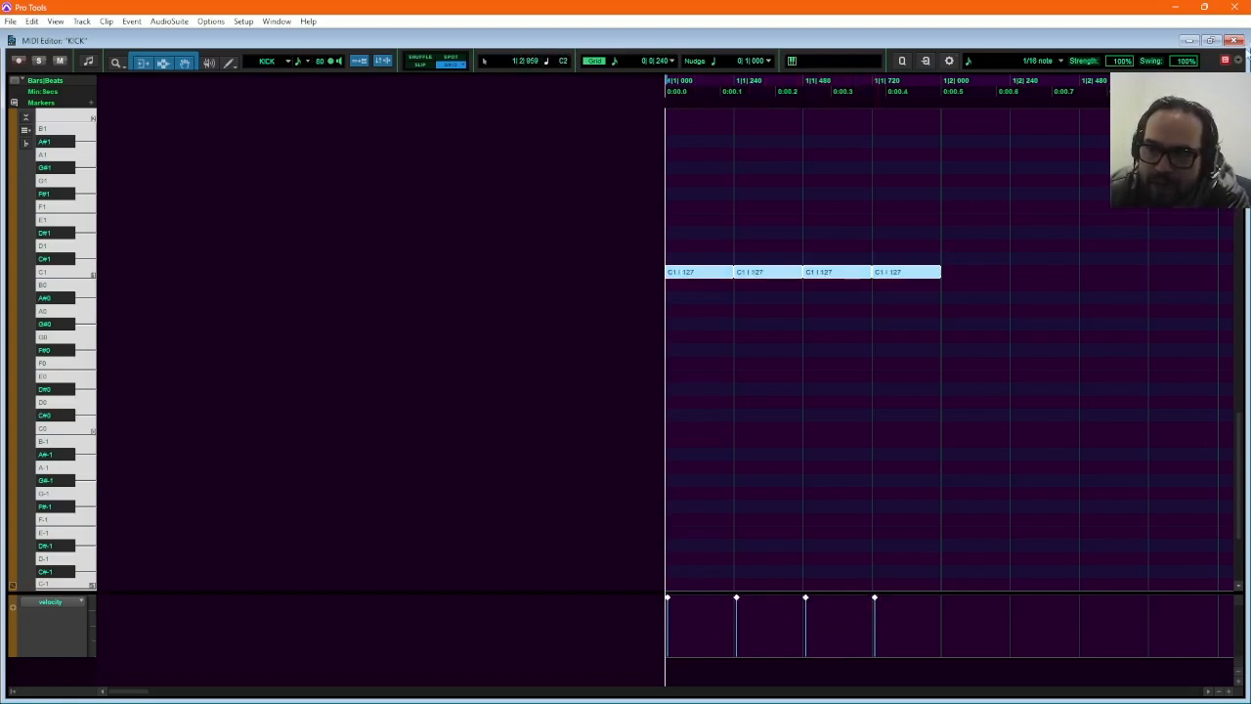
pyautogui.click(1235, 40)
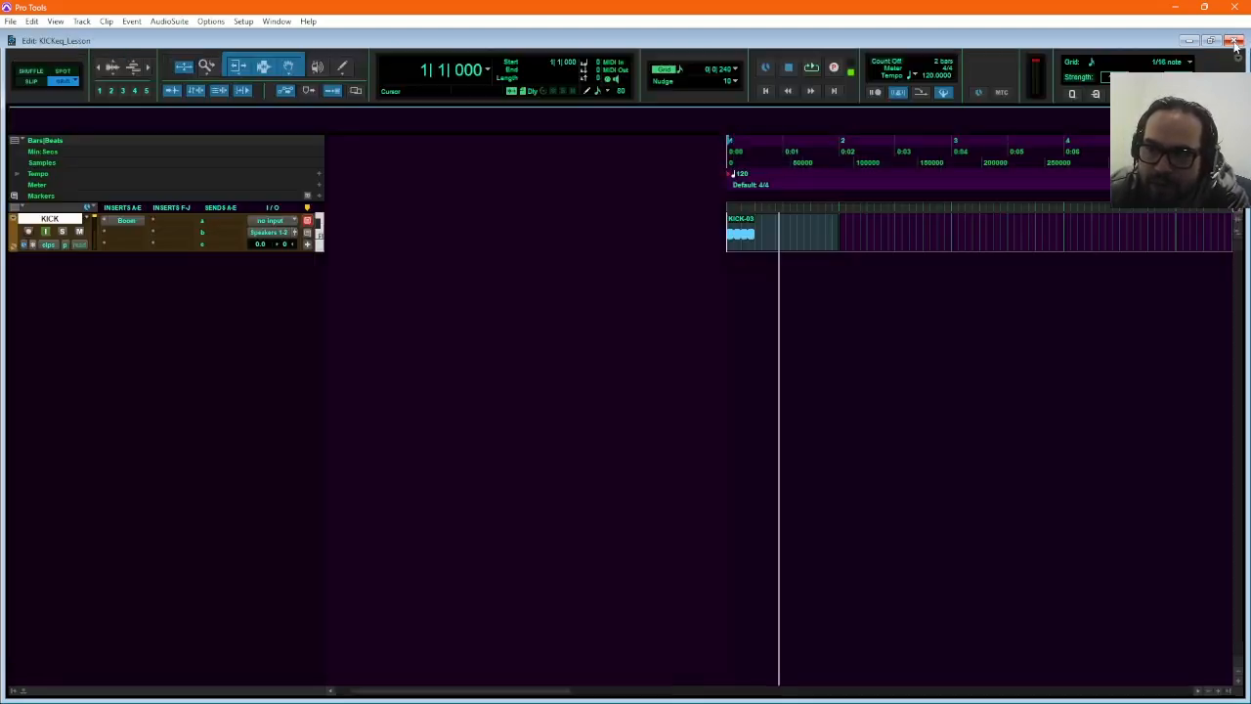
# Trim the end of the KICK clip to the first beat and audition it in loop playback.
pyautogui.click(829, 234)
pyautogui.moveTo(836, 236); pyautogui.dragTo(754, 237)
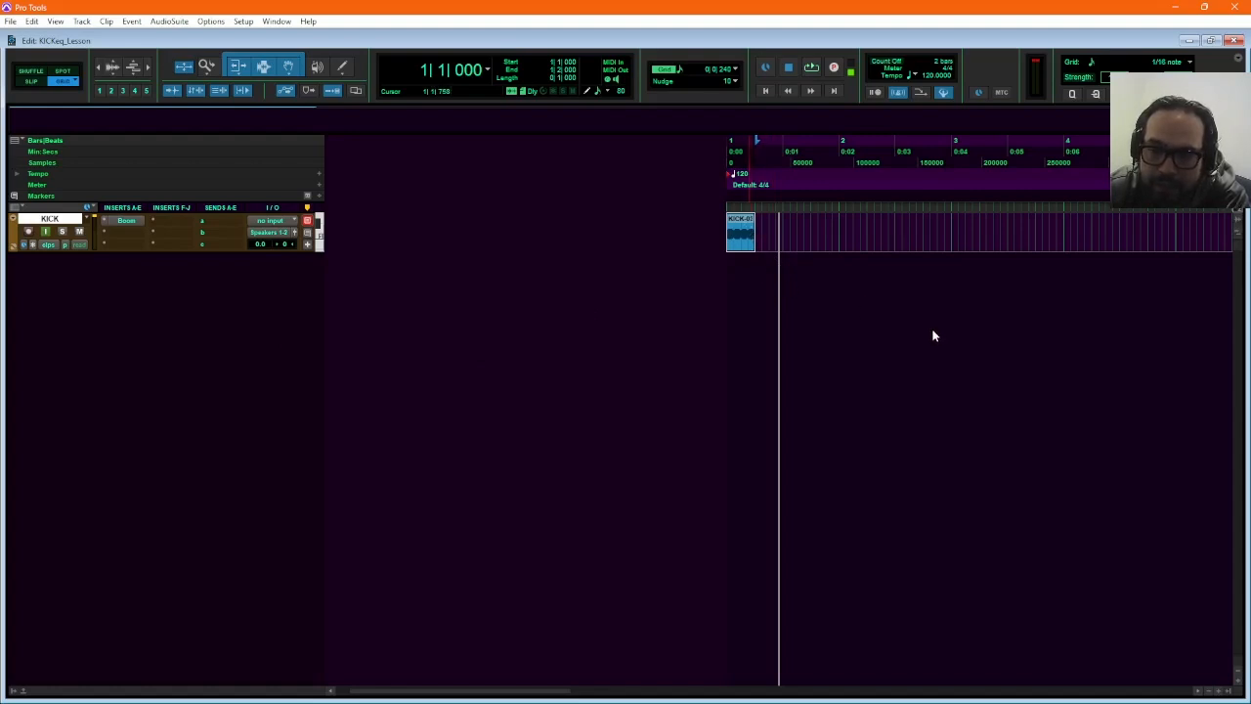
pyautogui.press('space')
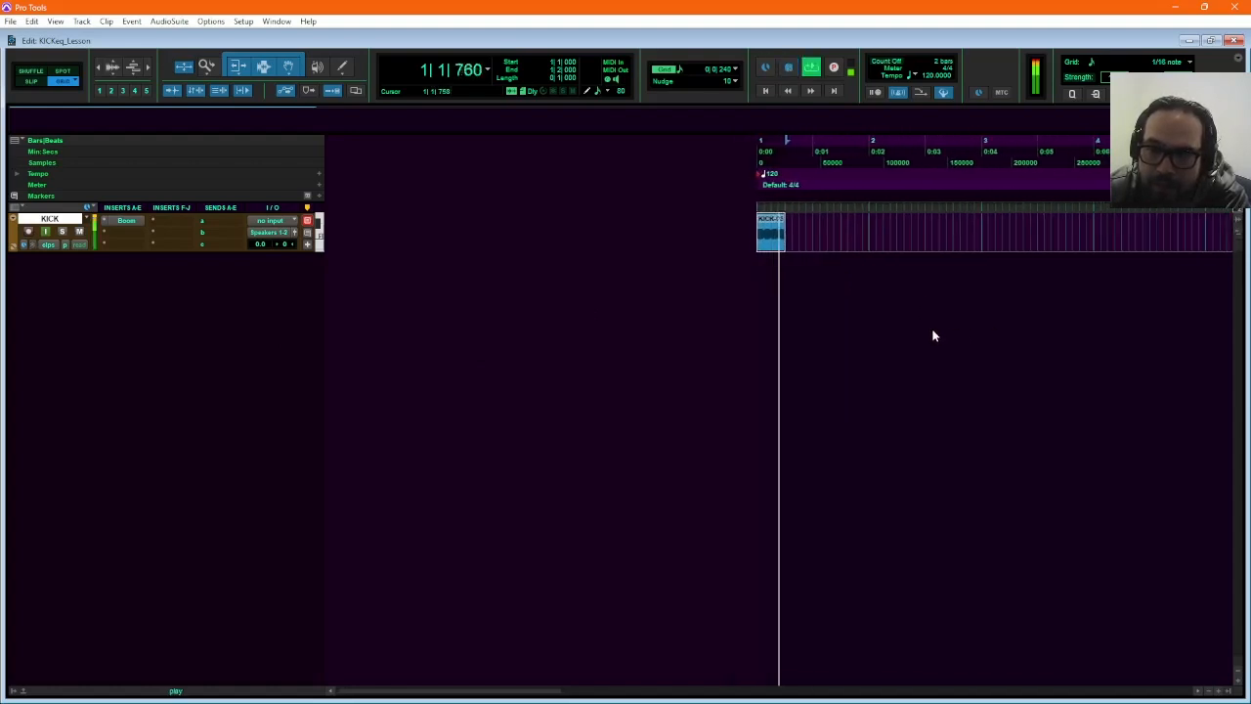
pyautogui.press('space')
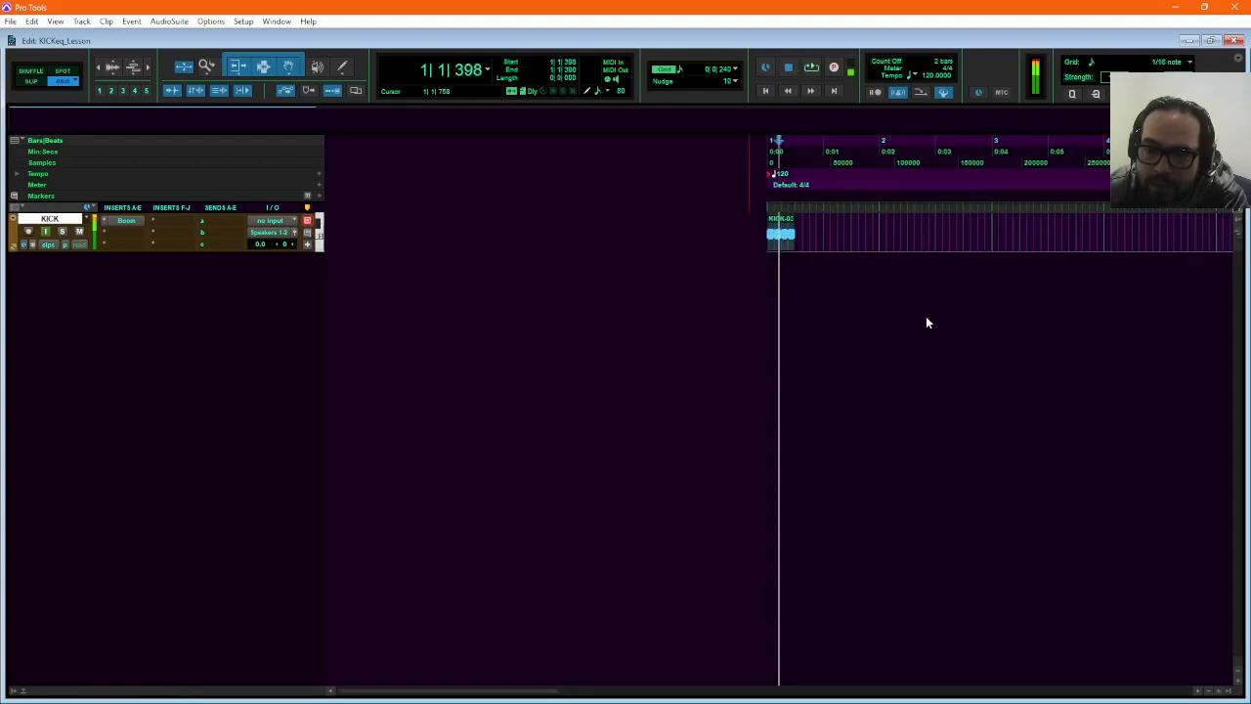
# Reopen the KICK track in the MIDI Editor and delete the second and fourth C1 notes.
pyautogui.rightClick(69, 219)
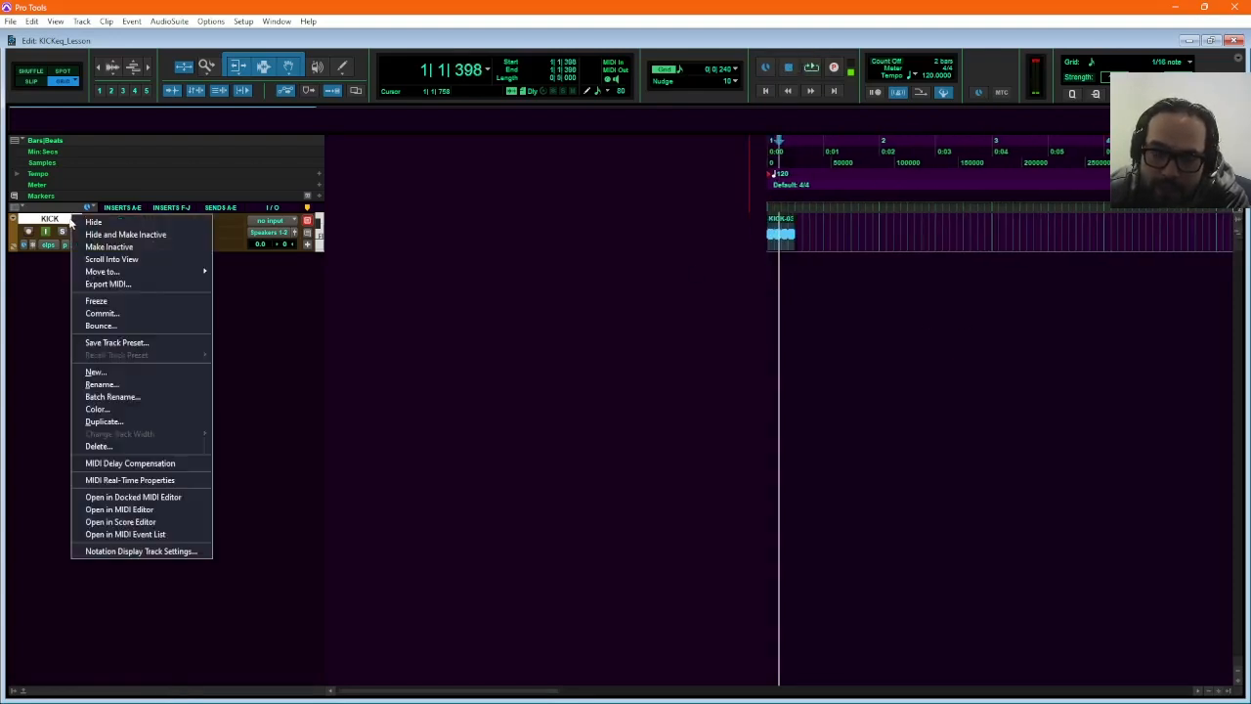
pyautogui.click(127, 510)
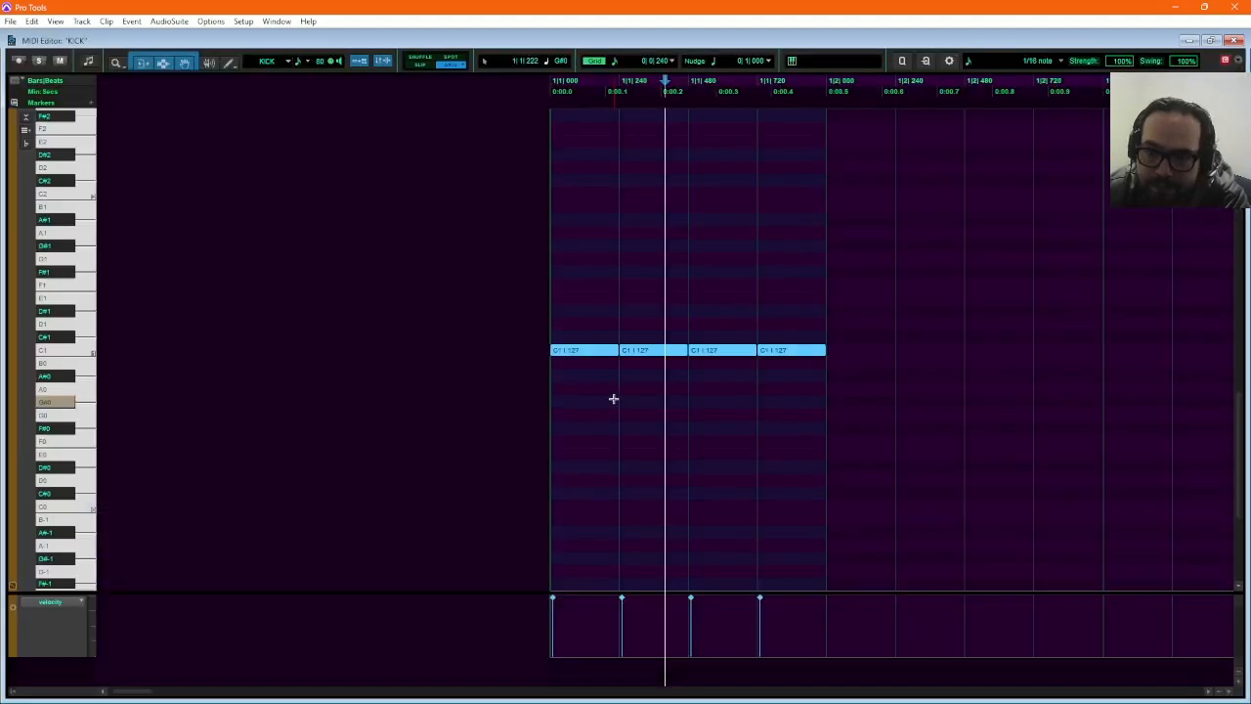
pyautogui.click(644, 354)
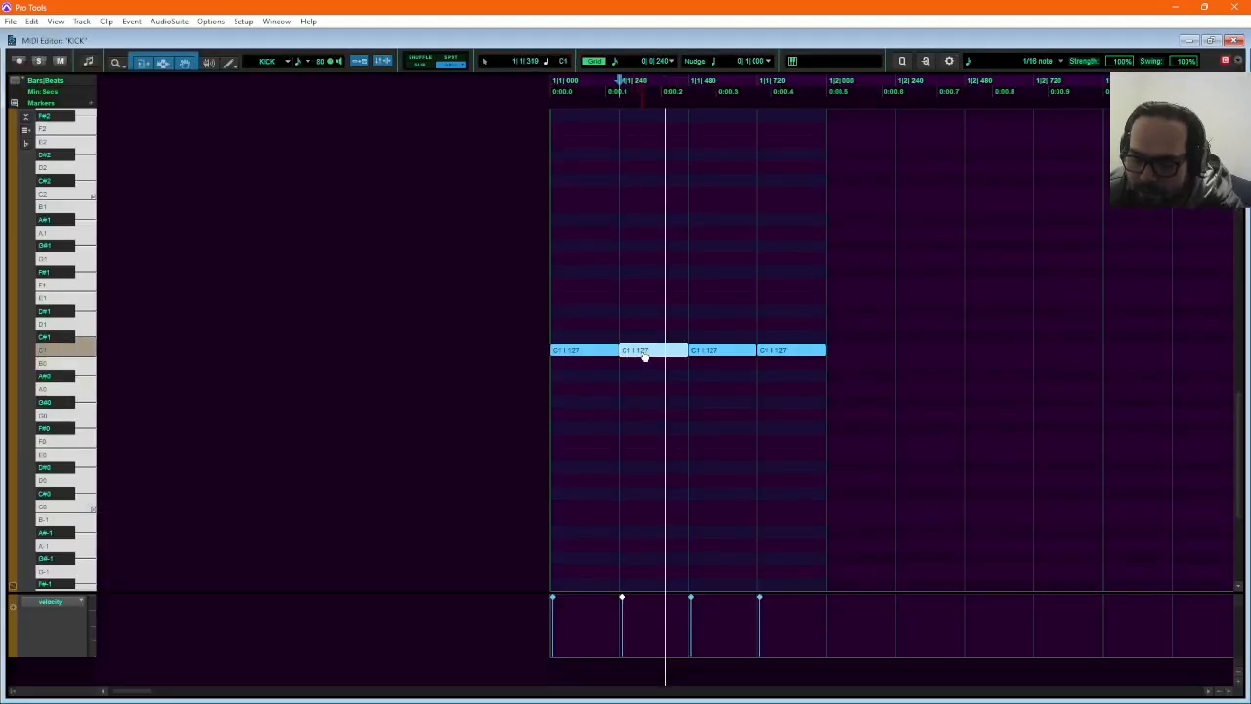
pyautogui.press('Delete')
pyautogui.click(768, 353)
pyautogui.press('Delete')
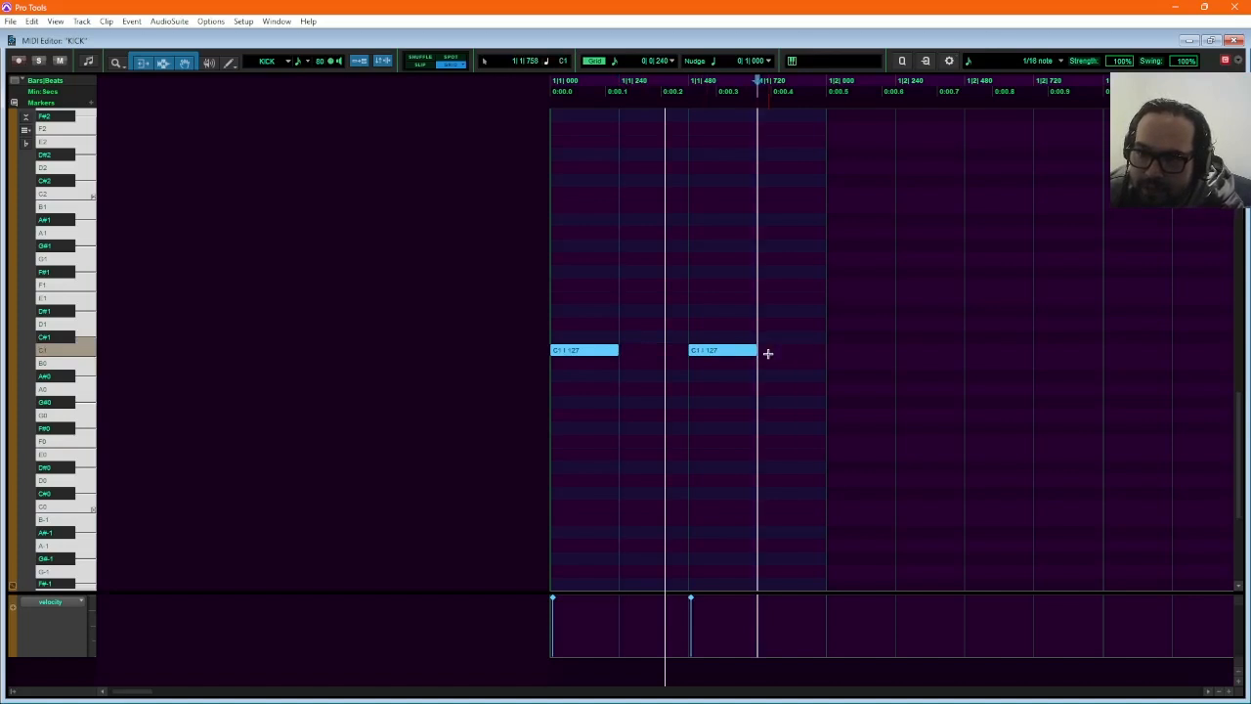
# Add C1 notes at 1|2|000 and 1|2|480, raise their velocity to 127 and play the pattern from the start.
pyautogui.click(851, 350)
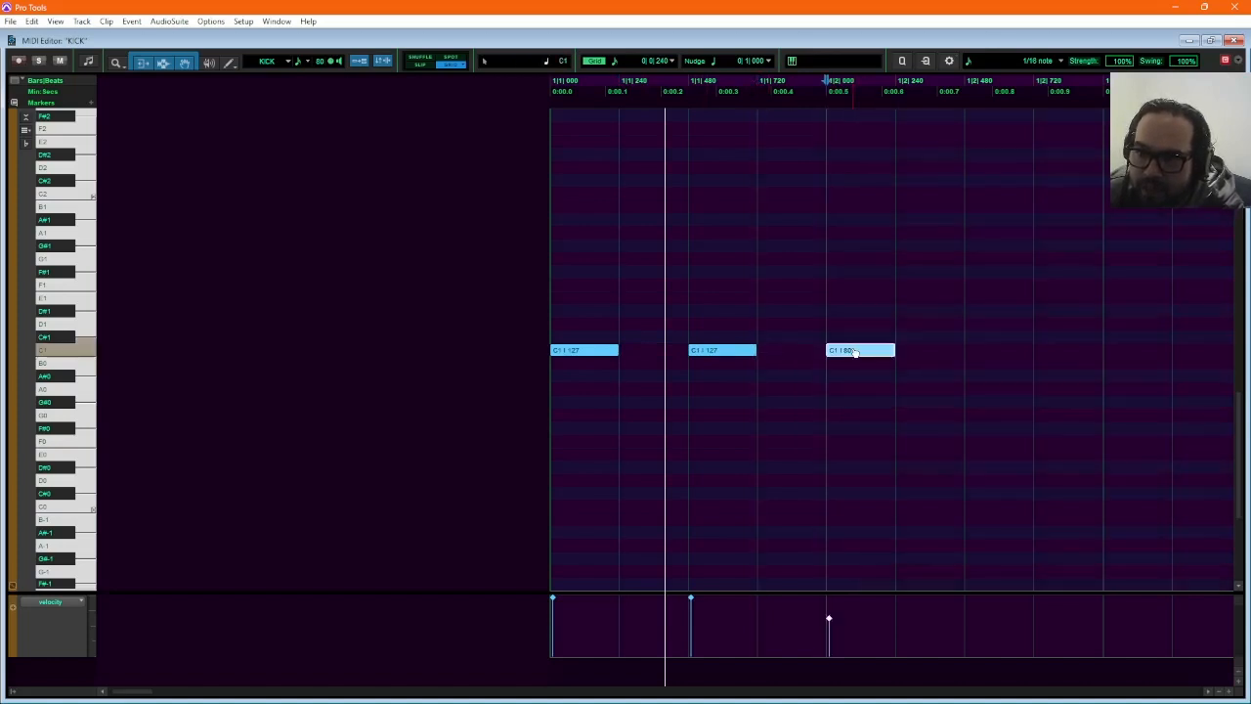
pyautogui.click(990, 349)
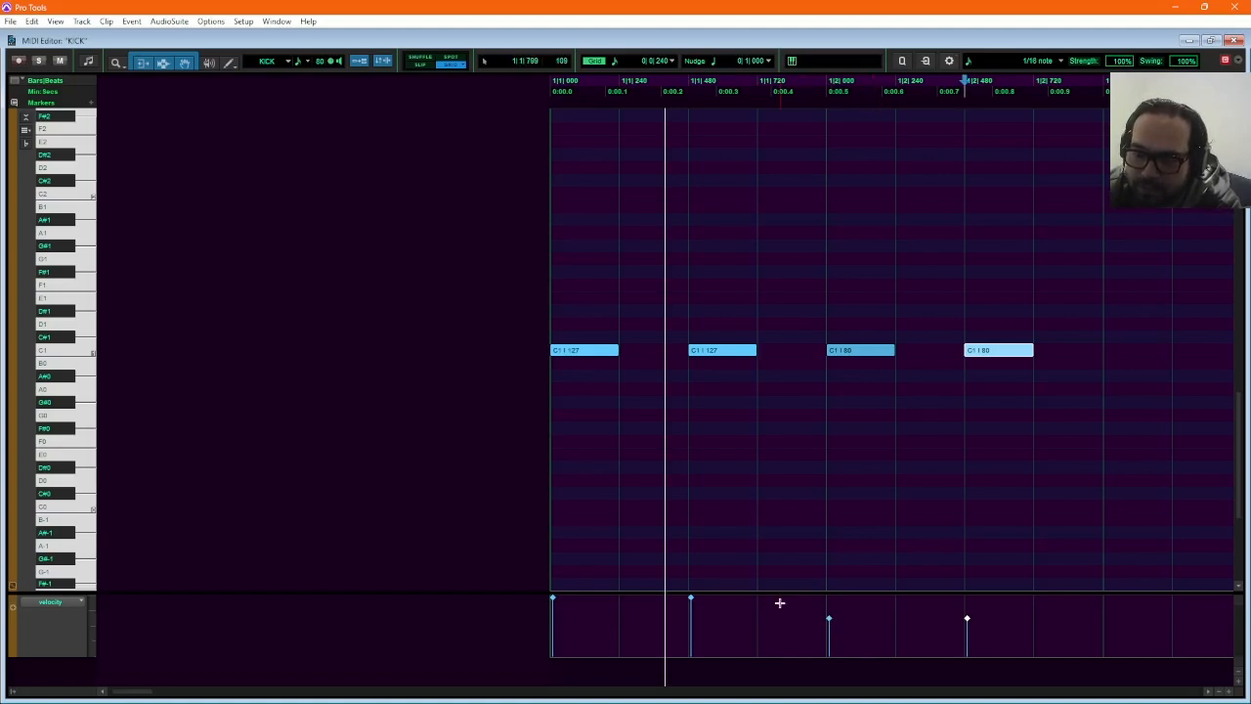
pyautogui.moveTo(829, 619); pyautogui.dragTo(839, 581)
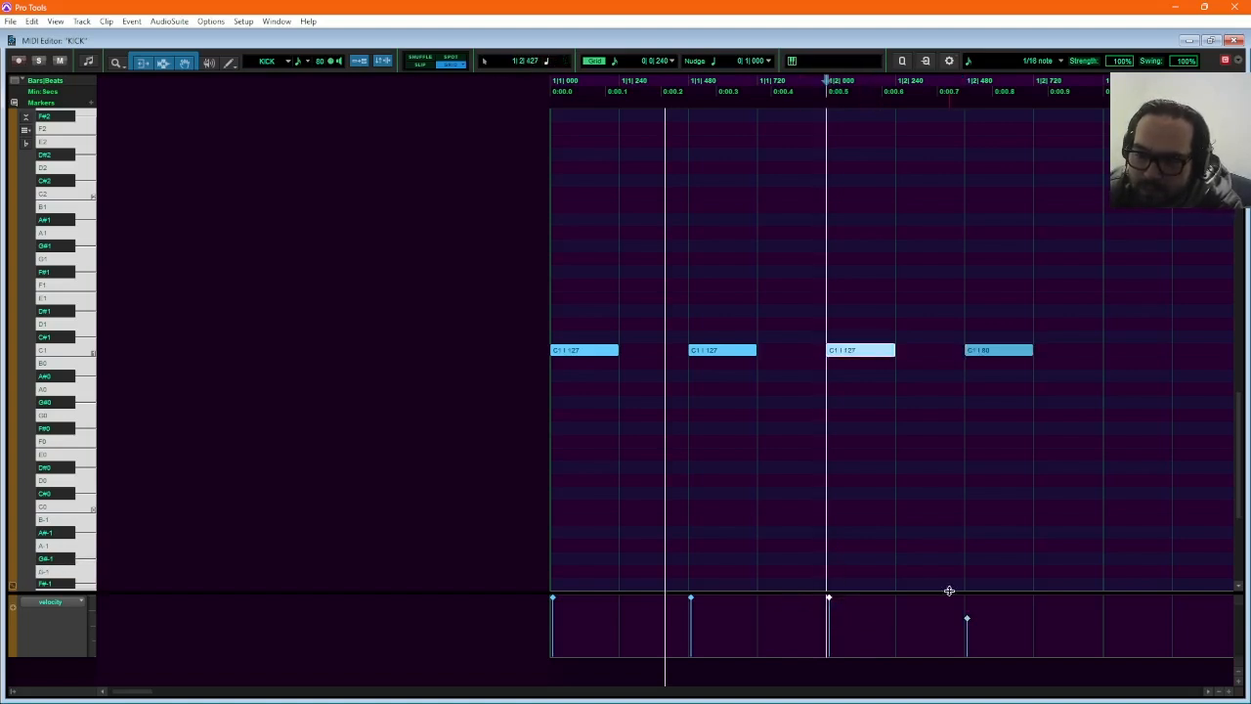
pyautogui.moveTo(966, 618); pyautogui.dragTo(977, 565)
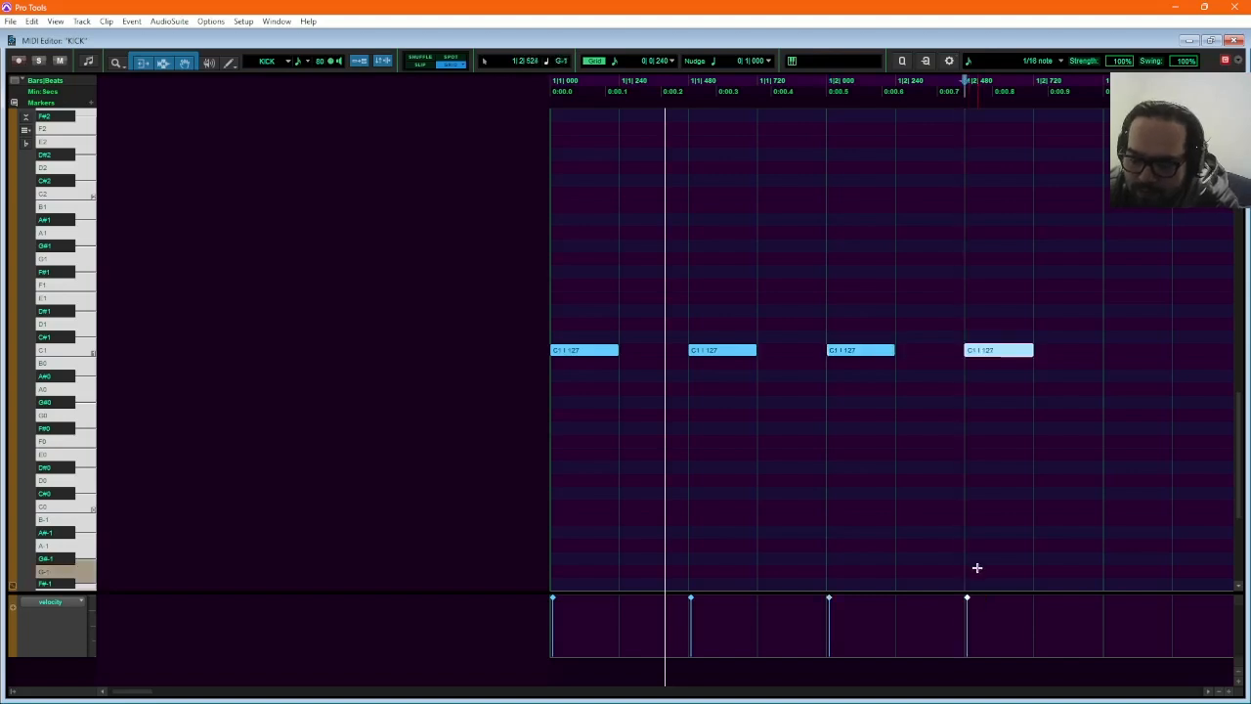
pyautogui.press('Return')
pyautogui.press('space')
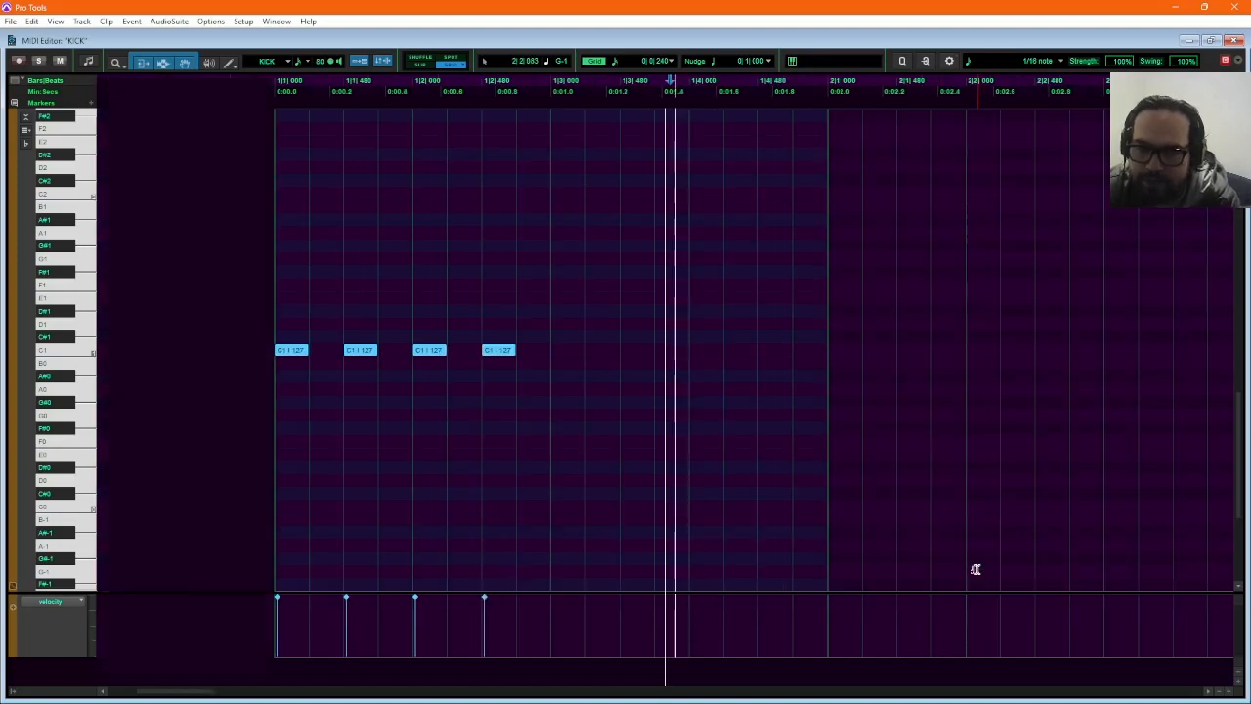
# Delete every C1 note after the first one at 1|1|000.
pyautogui.click(361, 351)
pyautogui.moveTo(360, 351); pyautogui.dragTo(432, 354)
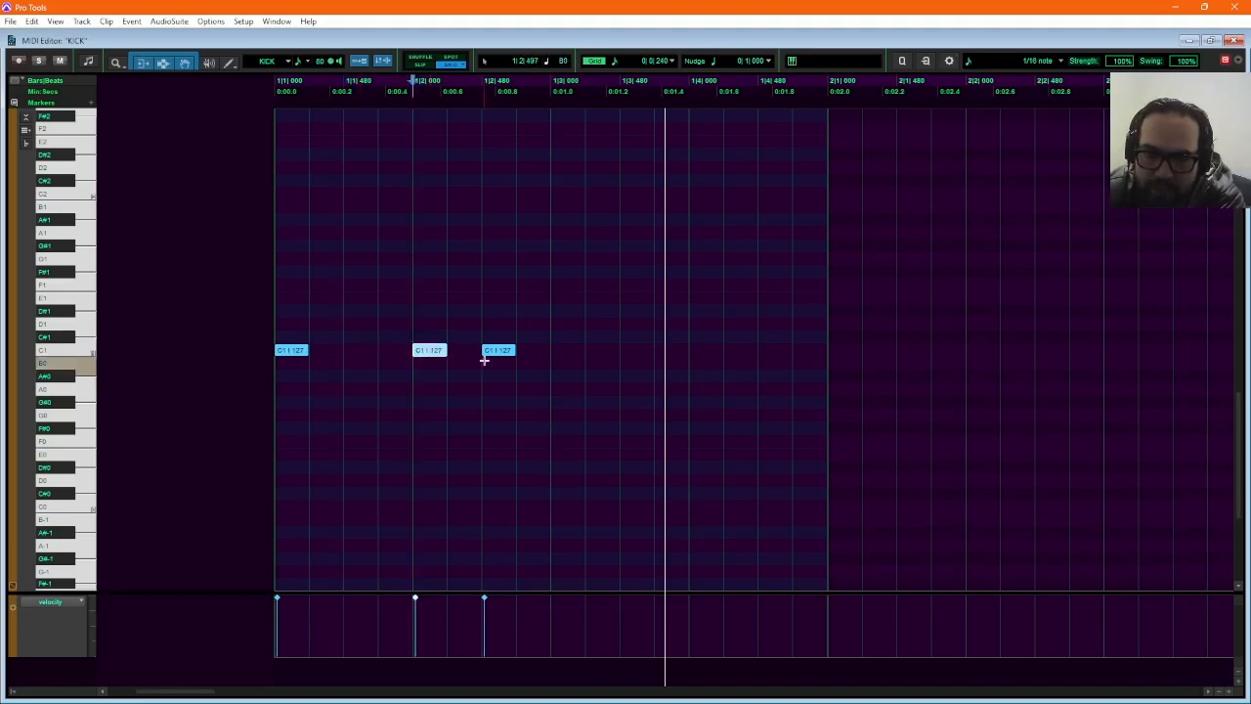
pyautogui.press('Delete')
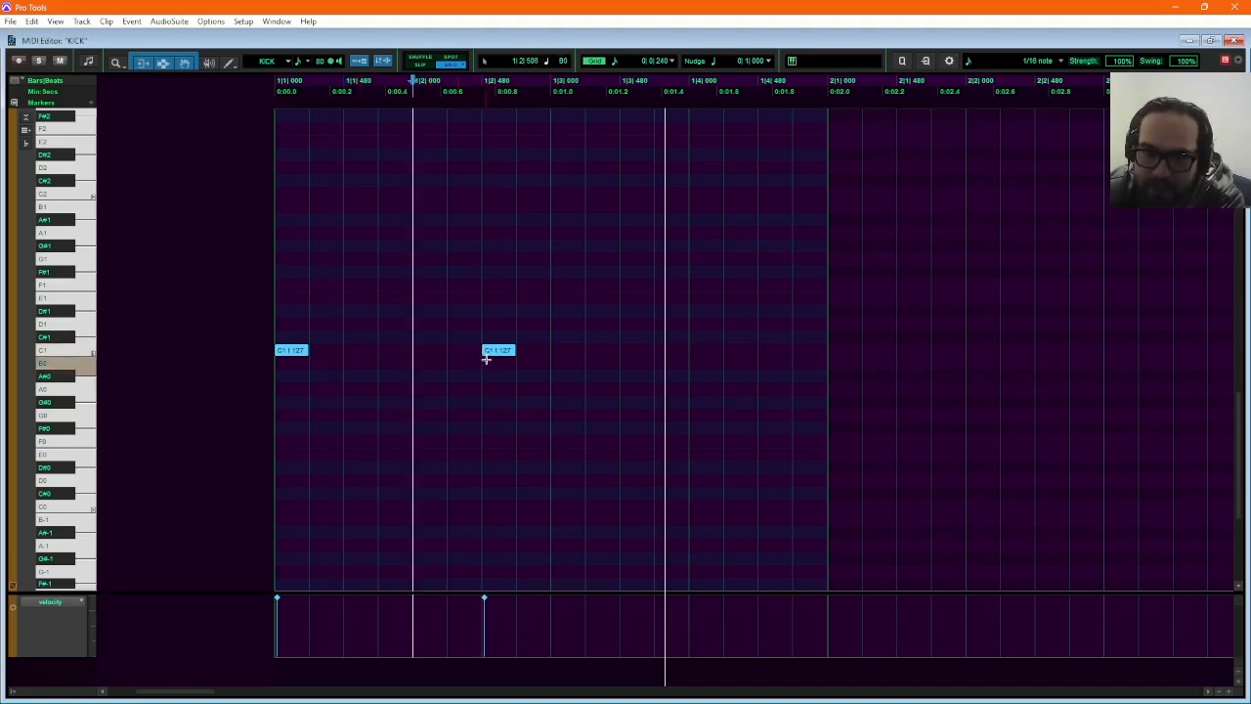
pyautogui.click(492, 354)
pyautogui.press('Delete')
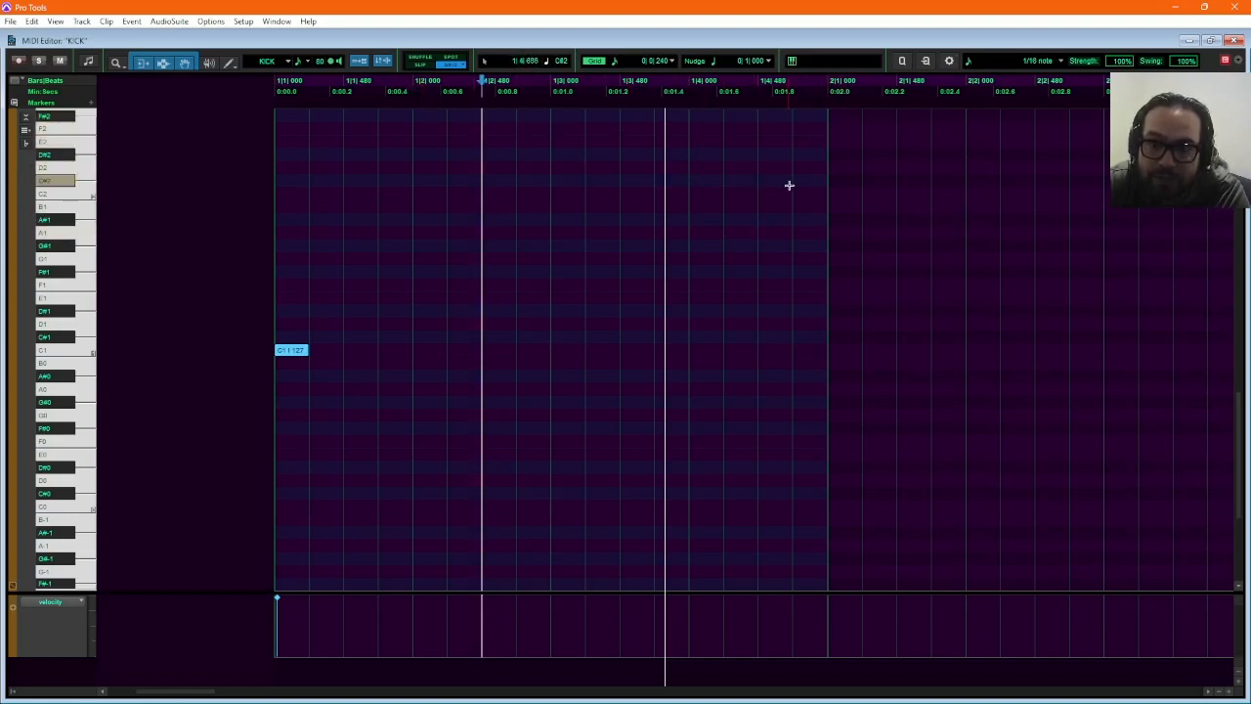
# Enter 1/16 notes on C1 at 1|2|000, 1|3|000 and 1|3|720.
pyautogui.click(416, 349)
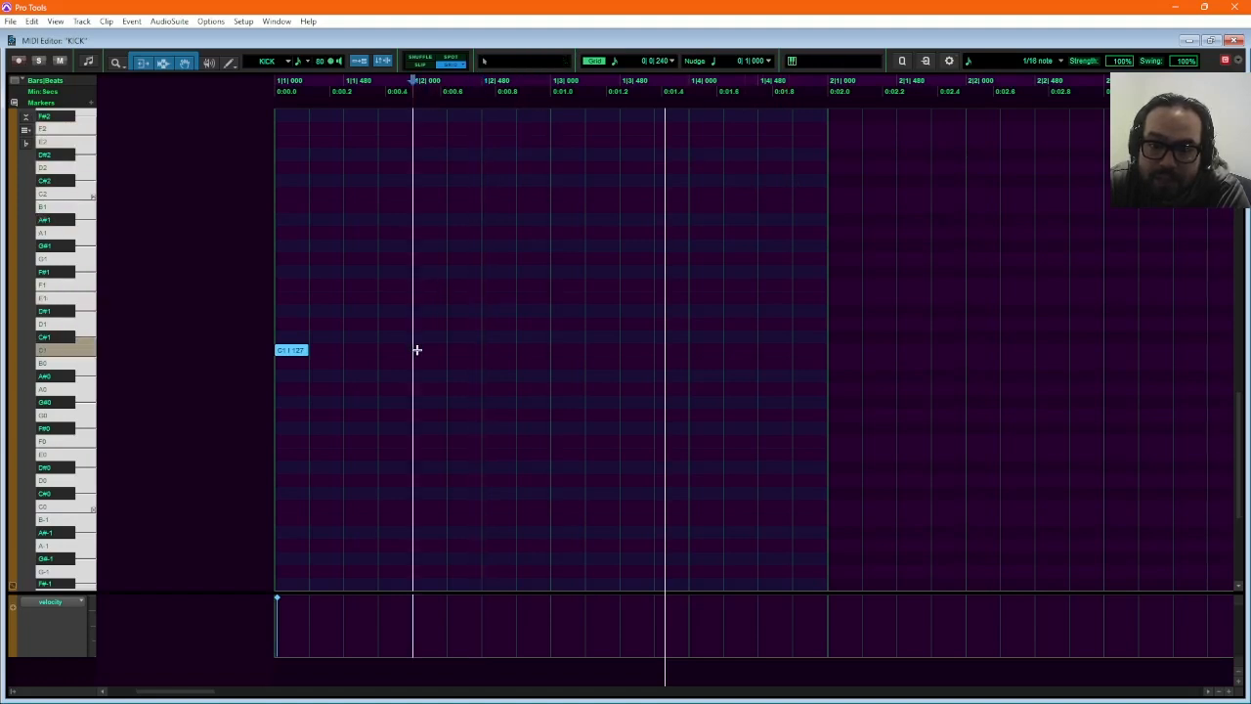
pyautogui.click(564, 349)
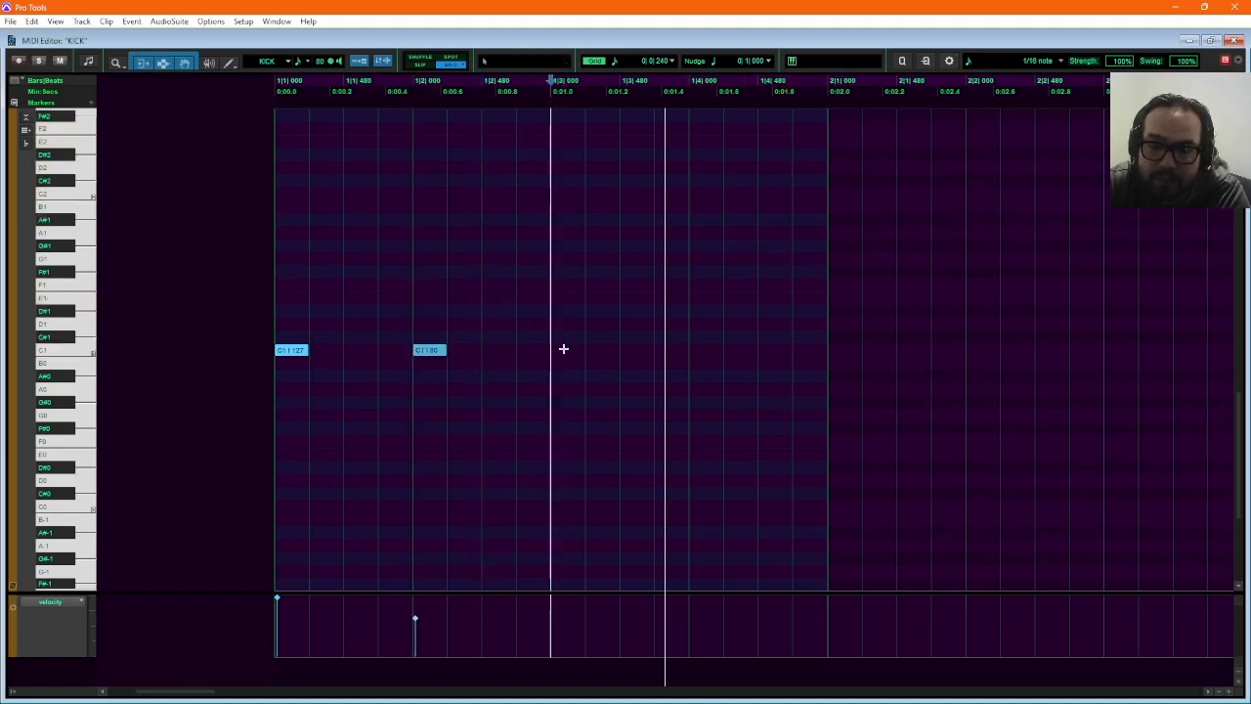
pyautogui.click(675, 348)
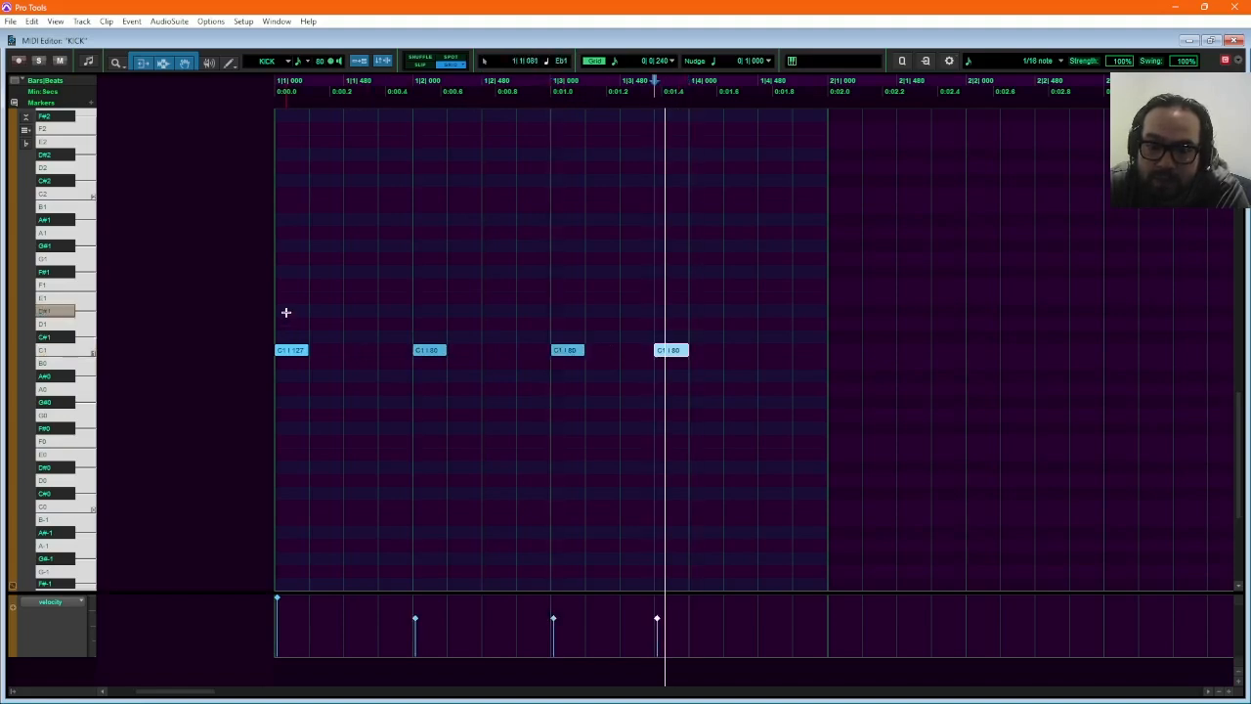
# Lengthen all four C1 notes to a full beat each and move the last one to 1|4|000.
pyautogui.moveTo(285, 313); pyautogui.dragTo(746, 413)
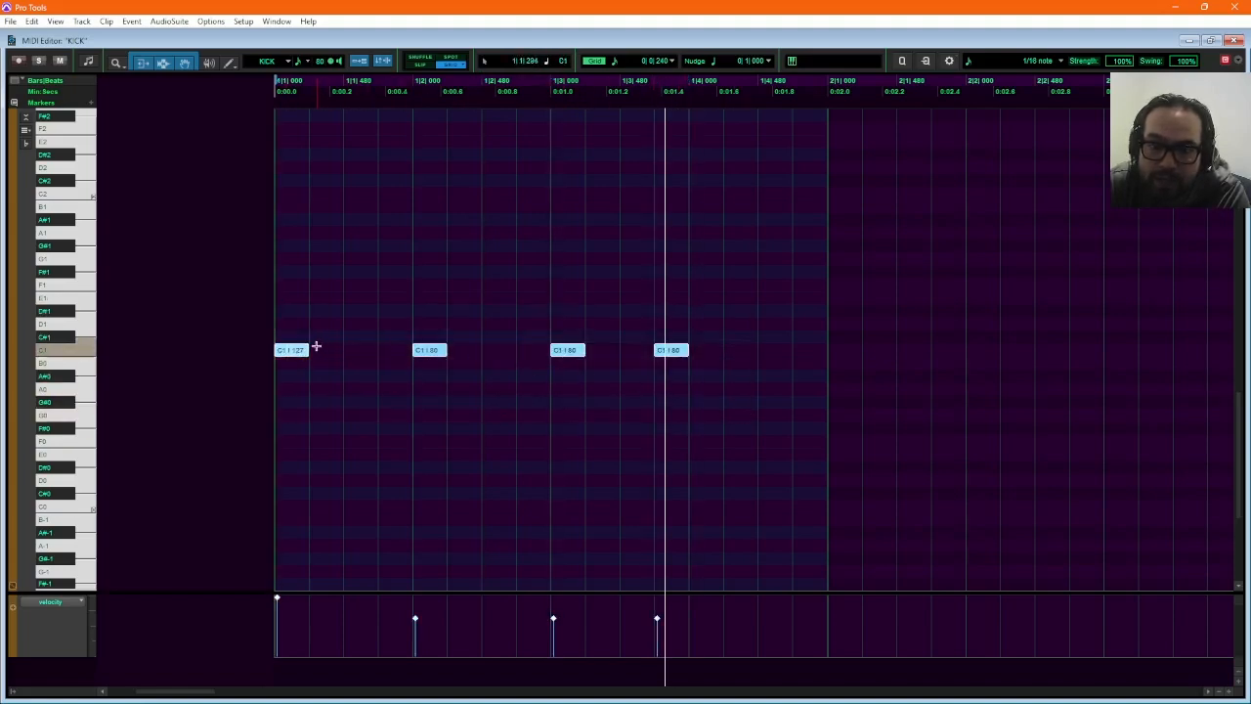
pyautogui.moveTo(307, 350); pyautogui.dragTo(395, 357)
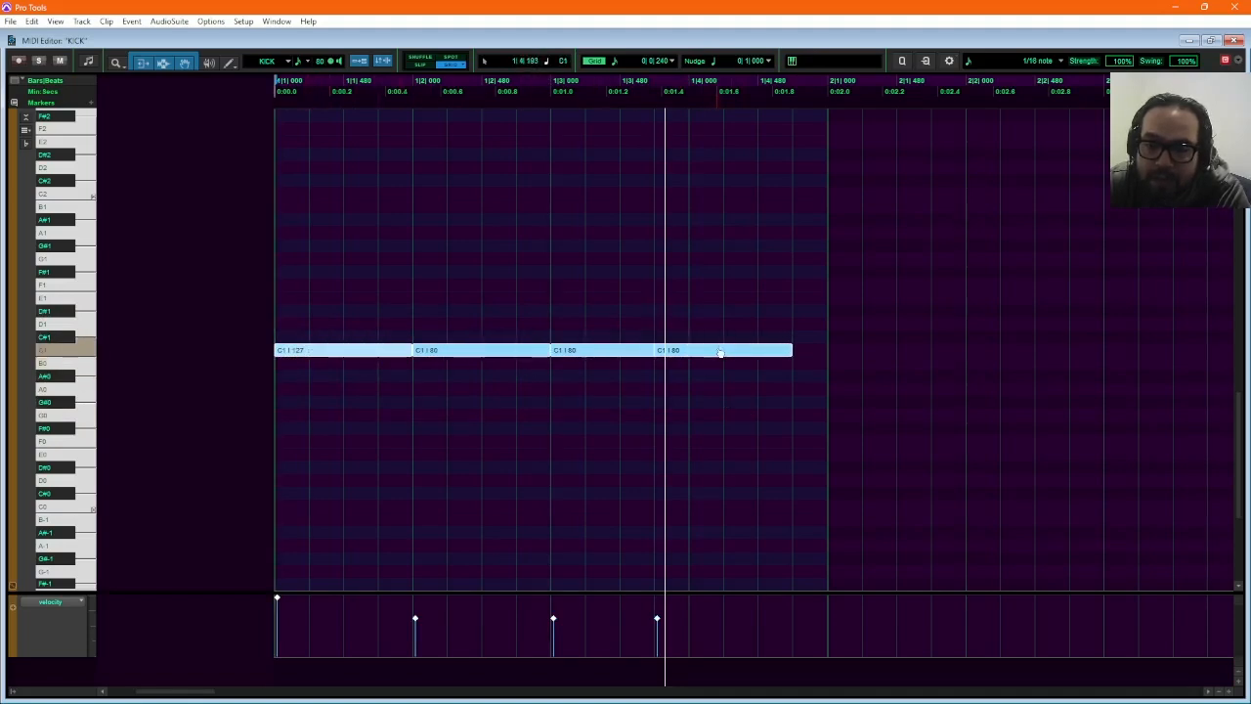
pyautogui.click(727, 311)
pyautogui.moveTo(717, 351)
pyautogui.mouseDown()
pyautogui.moveTo(786, 351)
pyautogui.moveTo(734, 354)
pyautogui.mouseUp()
pyautogui.click(773, 306)
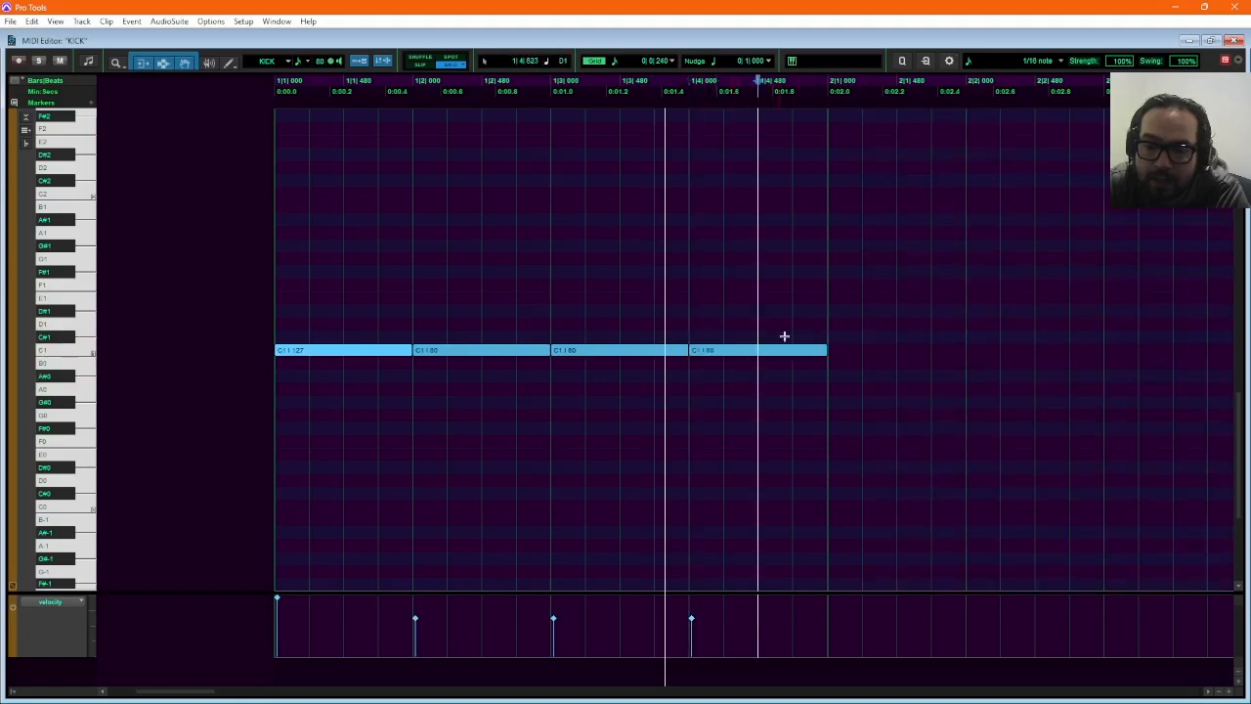
# Raise the velocity of the second, third and fourth C1 notes to 127.
pyautogui.moveTo(715, 604); pyautogui.dragTo(257, 636)
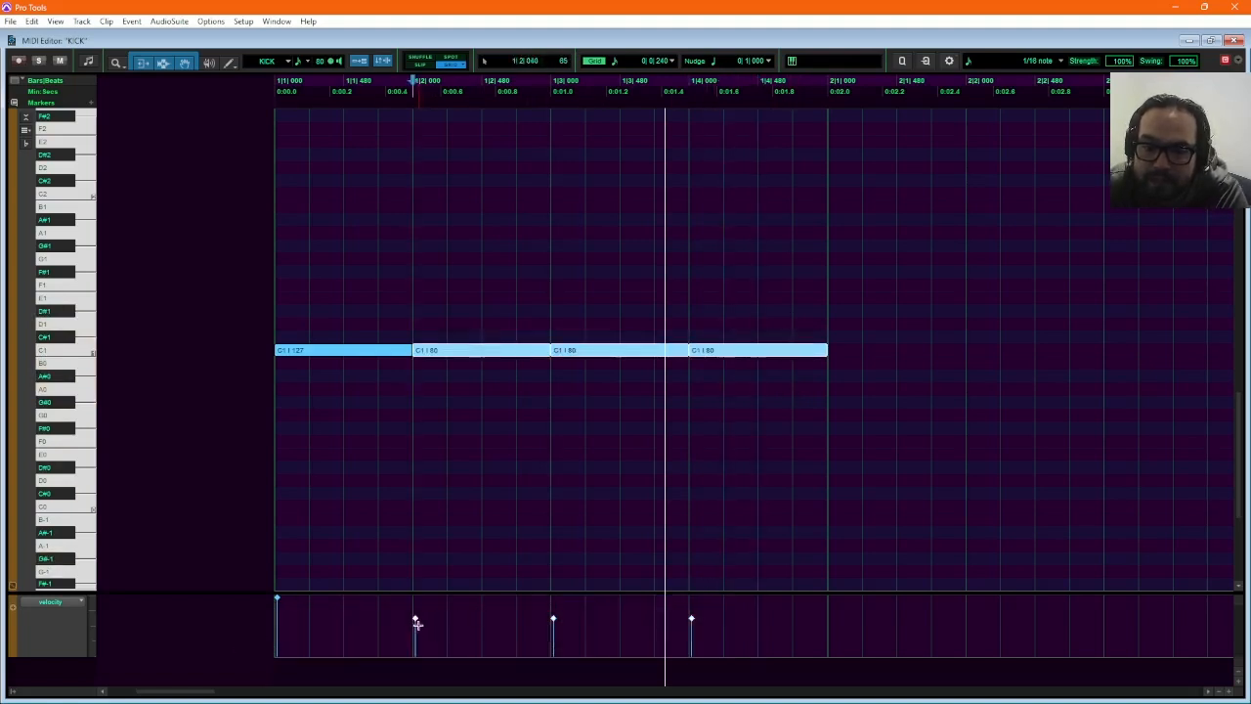
pyautogui.moveTo(414, 618); pyautogui.dragTo(416, 538)
pyautogui.click(857, 332)
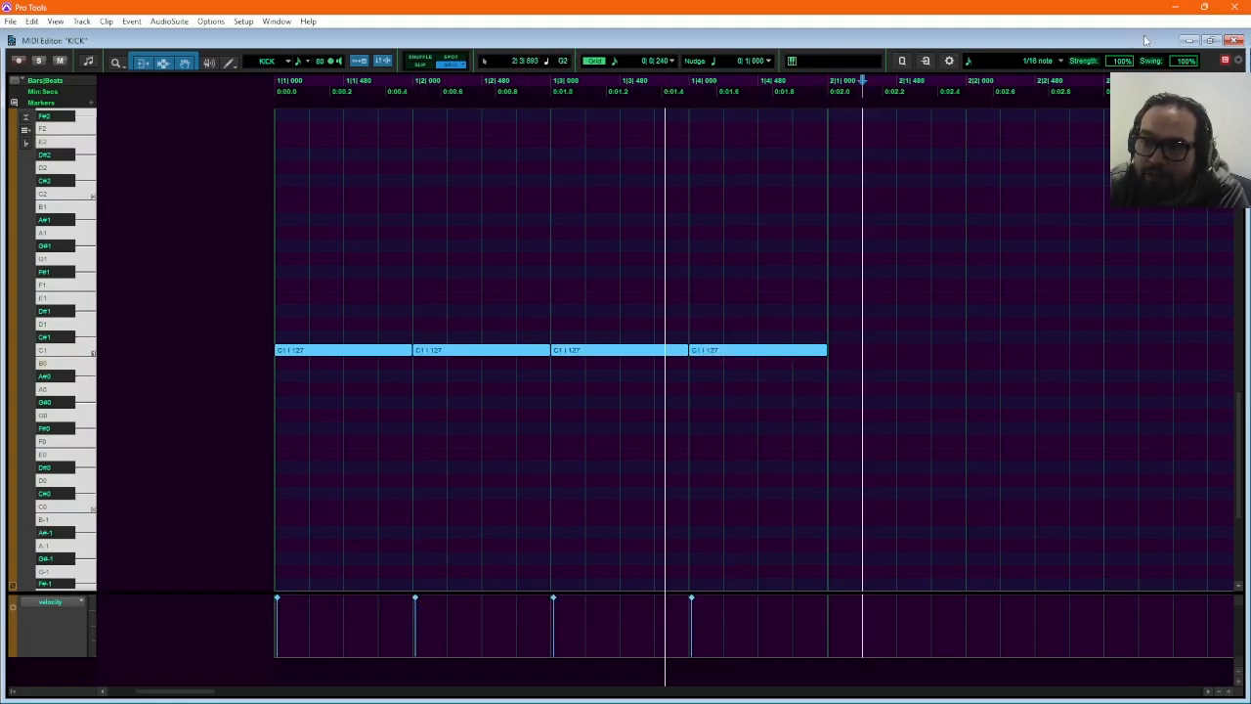
# Close the MIDI Editor, trim the KICK clip's end to one bar and audition it in loop playback.
pyautogui.click(1234, 41)
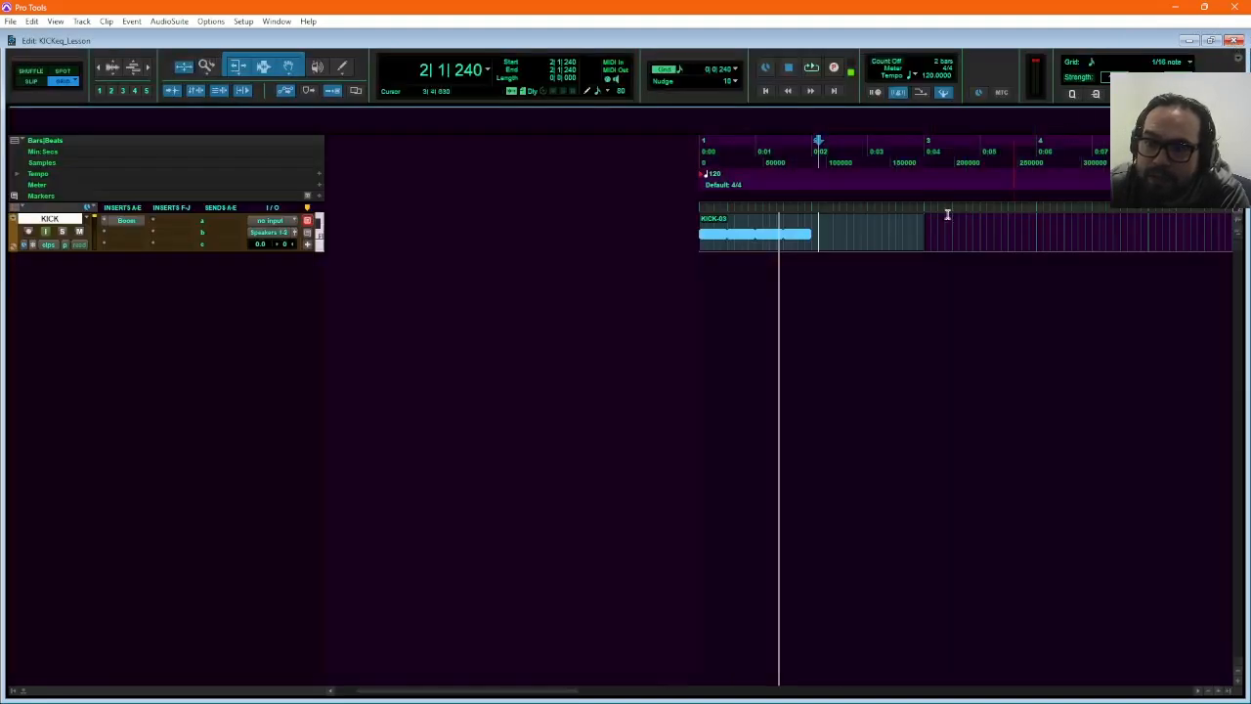
pyautogui.moveTo(917, 228); pyautogui.dragTo(812, 230)
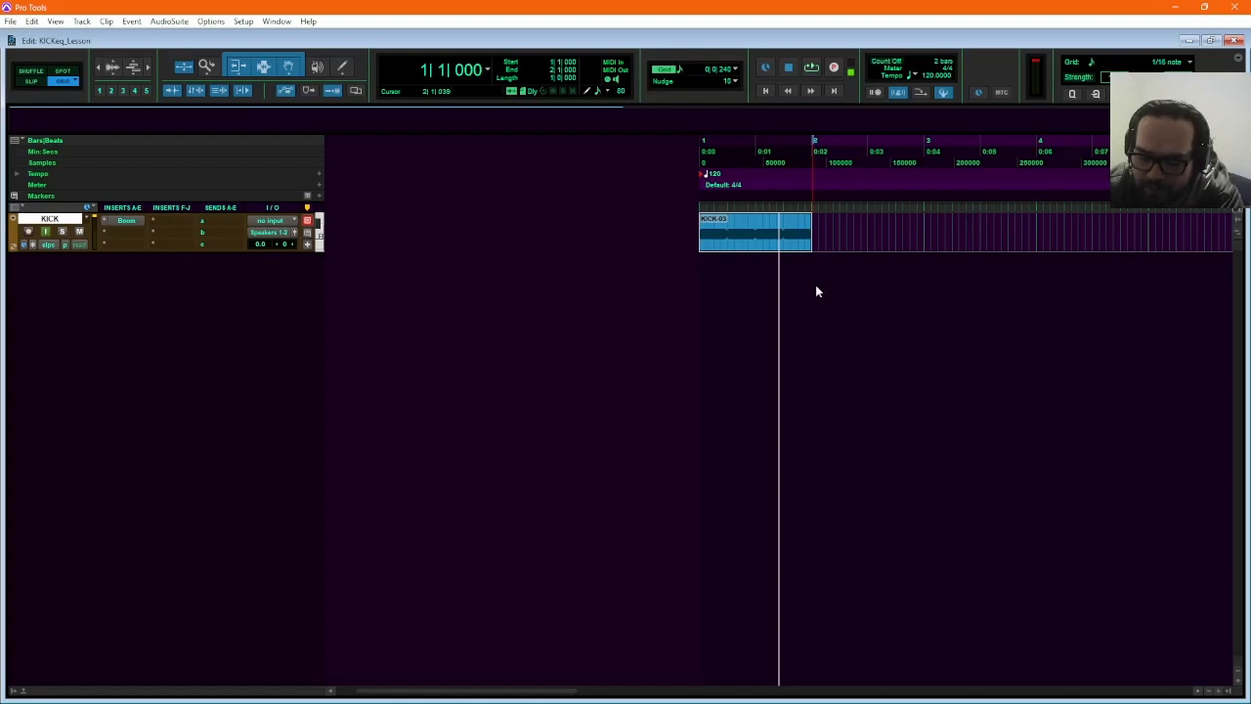
pyautogui.press('space')
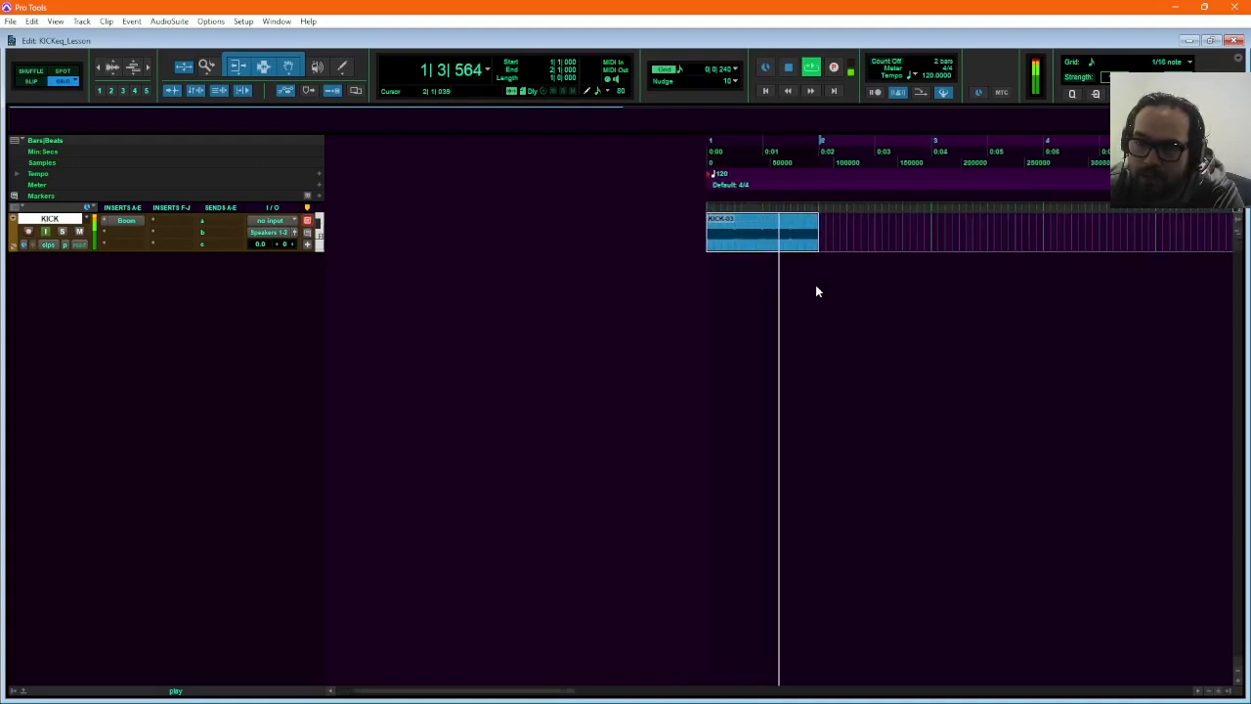
pyautogui.press('space')
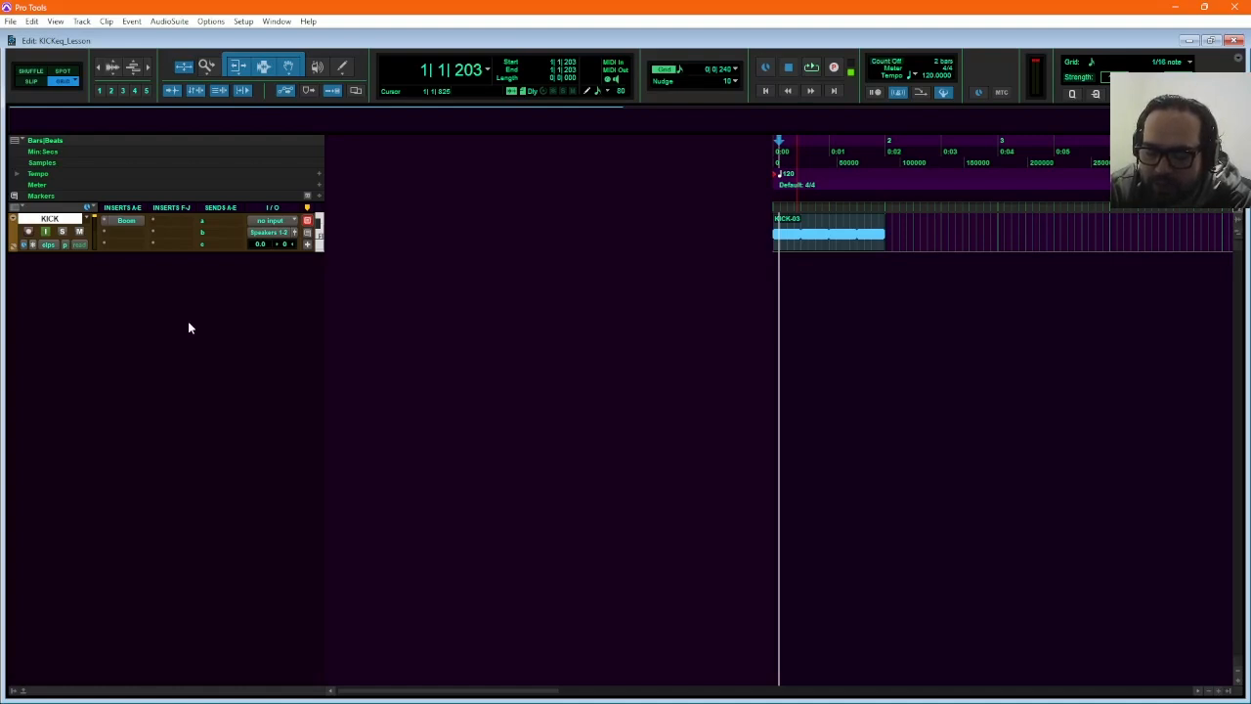
# Set up one new stereo Aux Input track in Ticks named KICKfx.
pyautogui.hotkey('ctrl', 'shift', 'n')
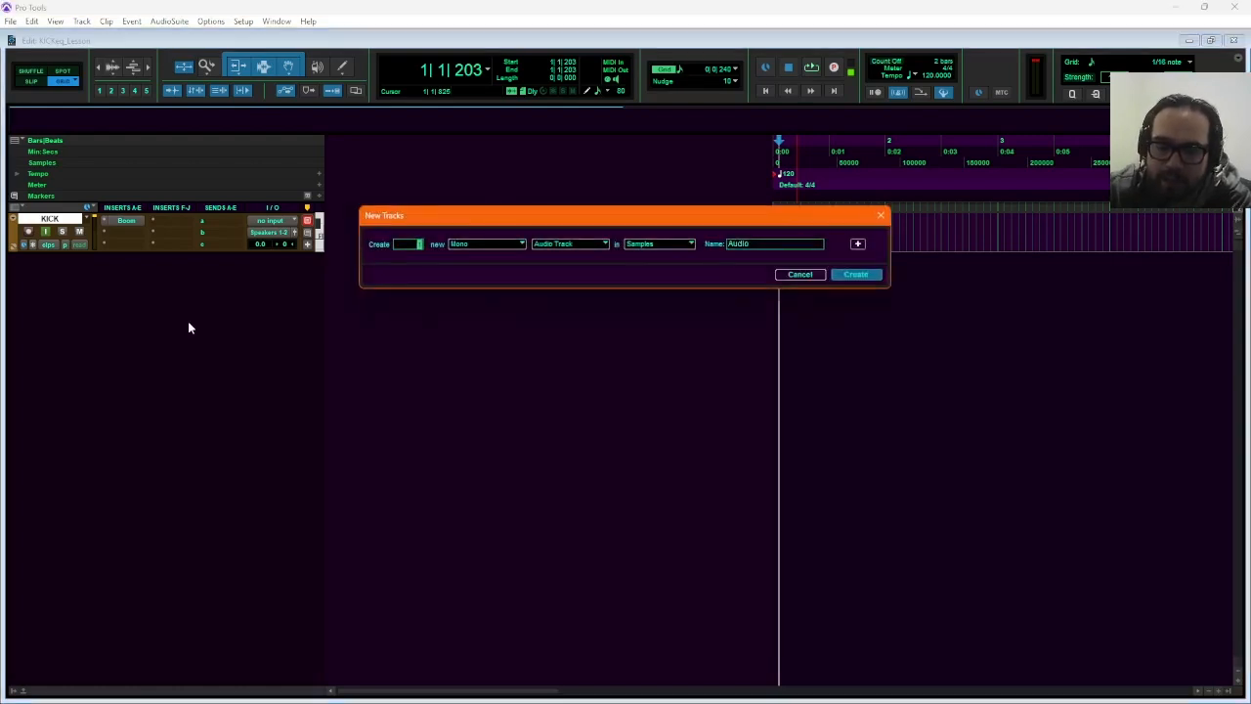
pyautogui.click(514, 243)
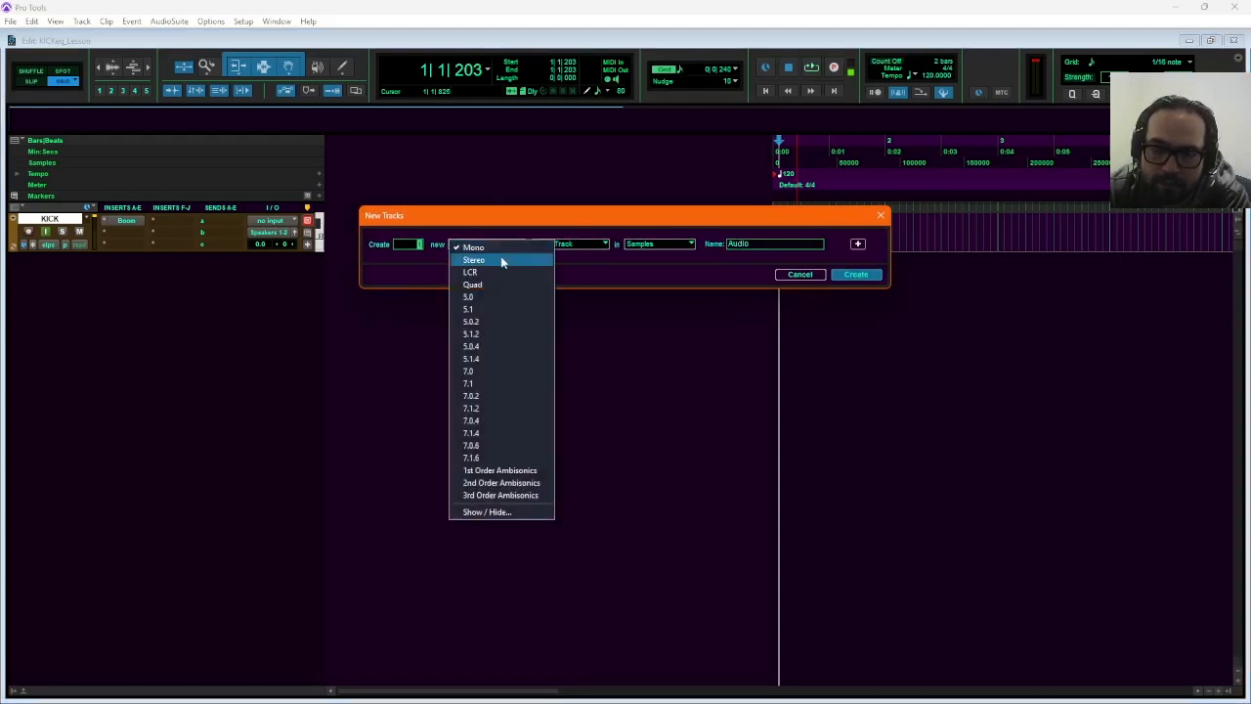
pyautogui.click(502, 261)
pyautogui.click(605, 243)
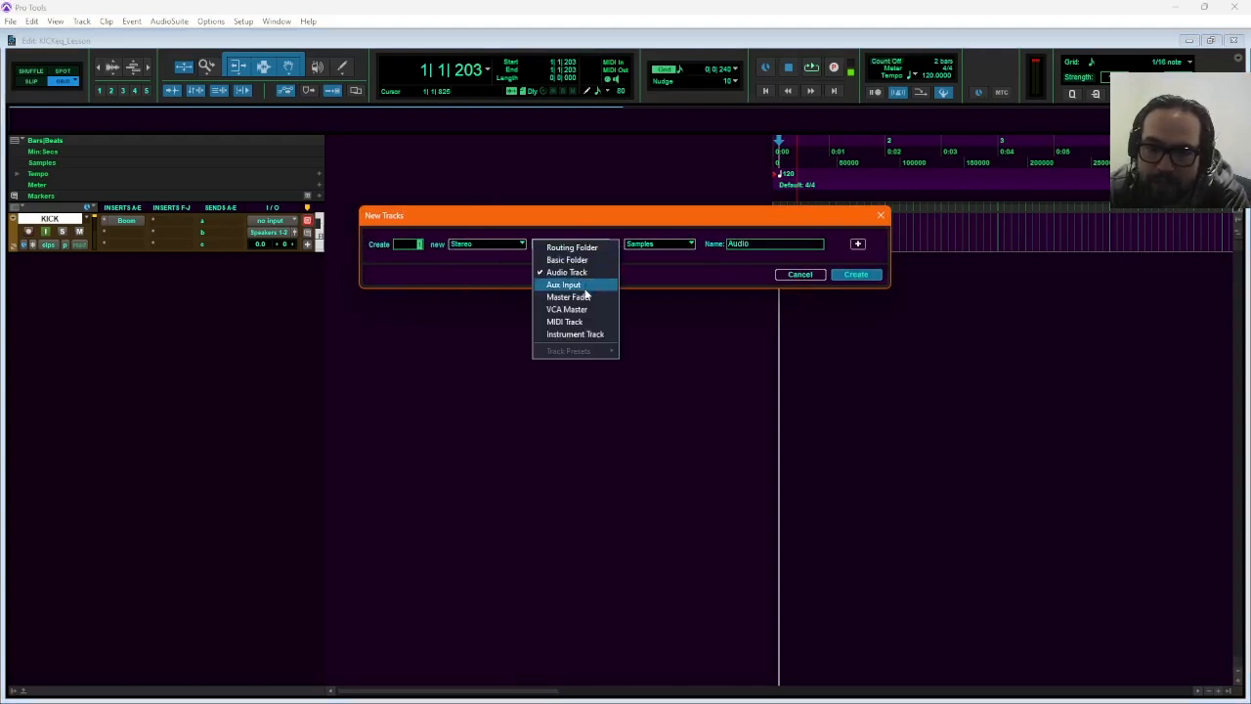
pyautogui.click(584, 290)
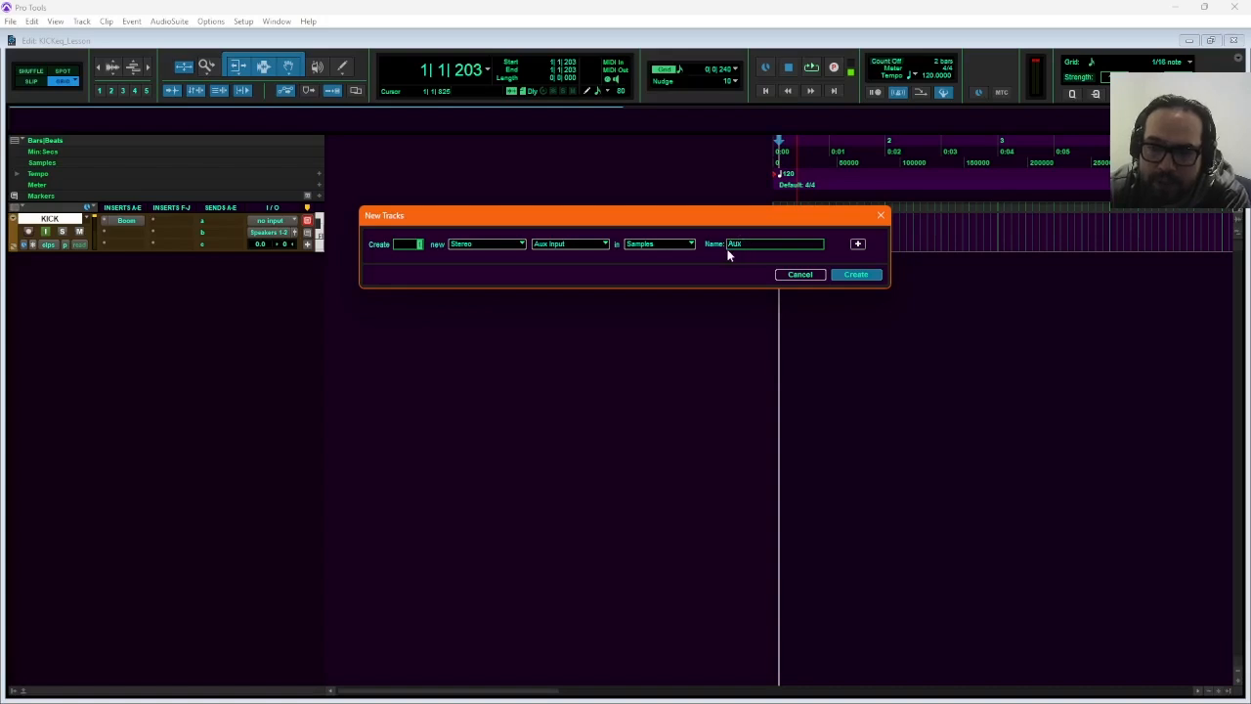
pyautogui.click(686, 244)
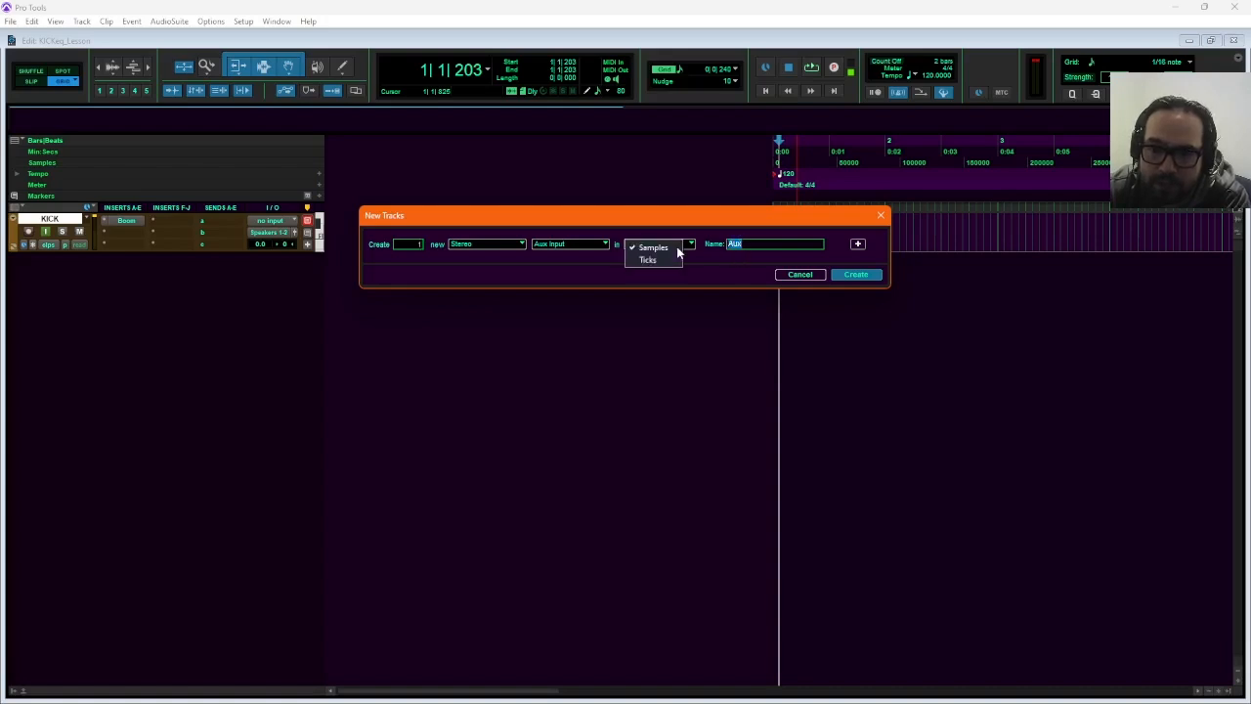
pyautogui.click(661, 260)
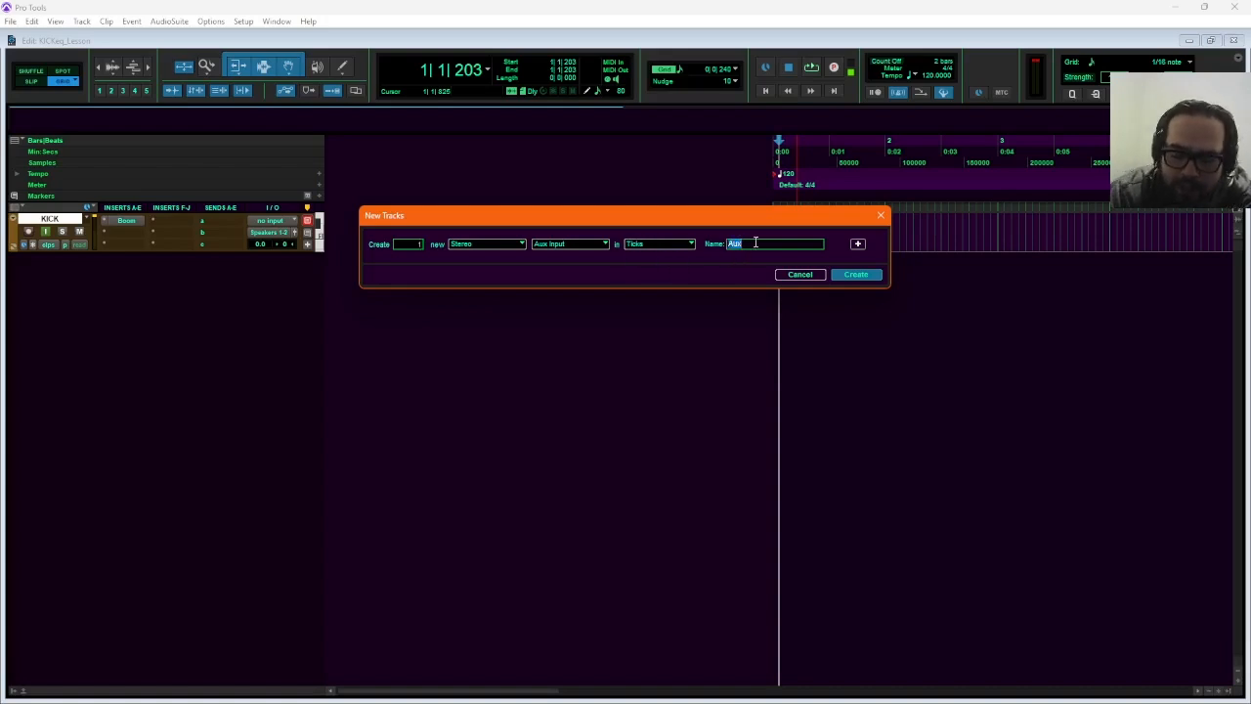
pyautogui.write('KICKS')
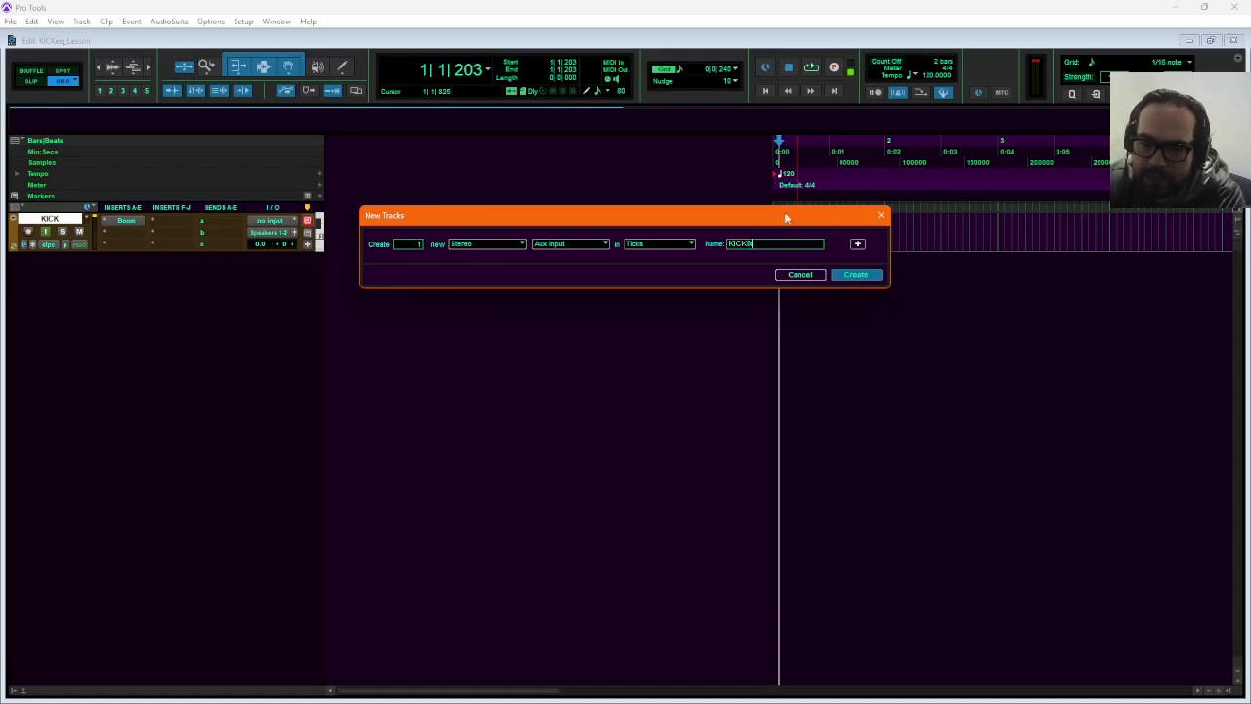
# Add a second new-track entry for a stereo Aux Input in Ticks named DRMmix.
pyautogui.click(857, 244)
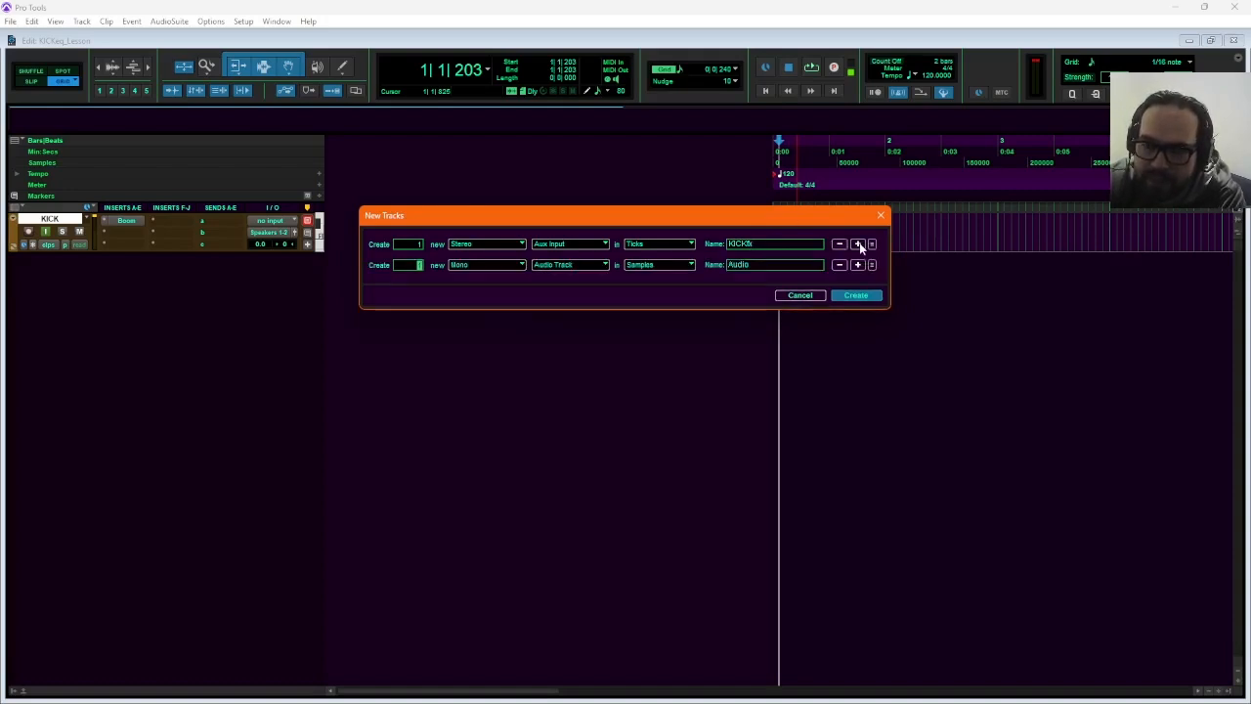
pyautogui.click(462, 273)
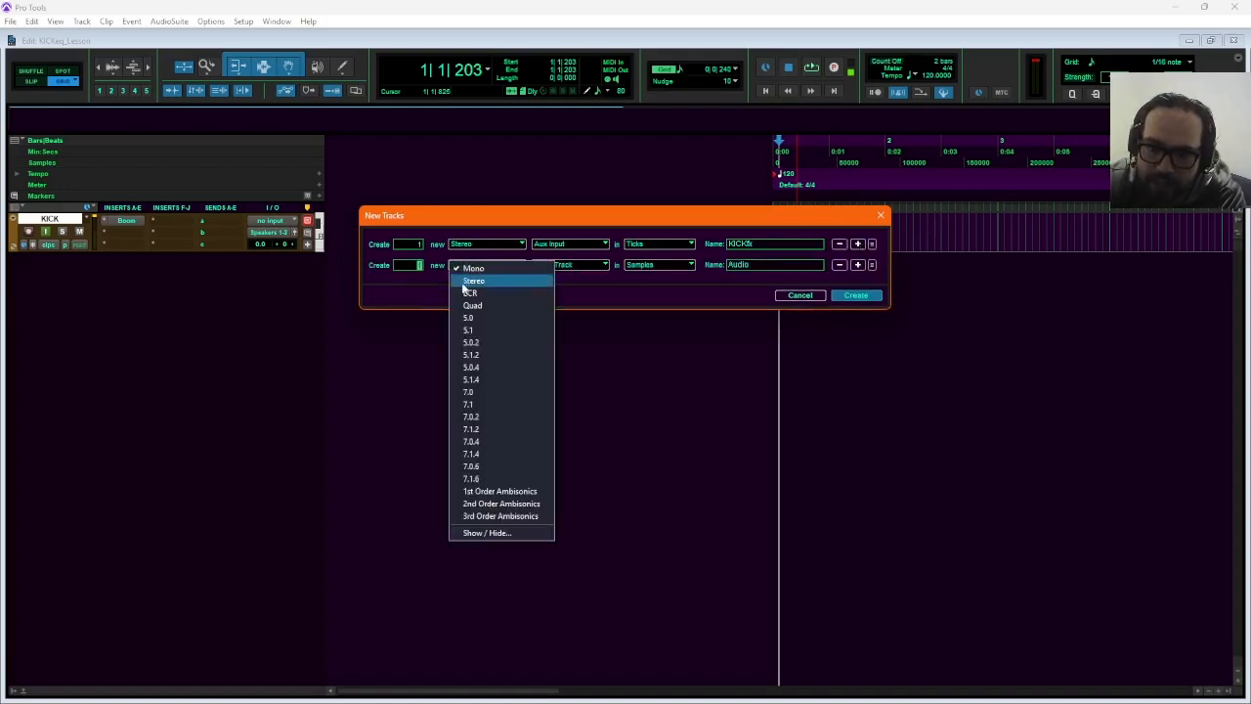
pyautogui.click(463, 283)
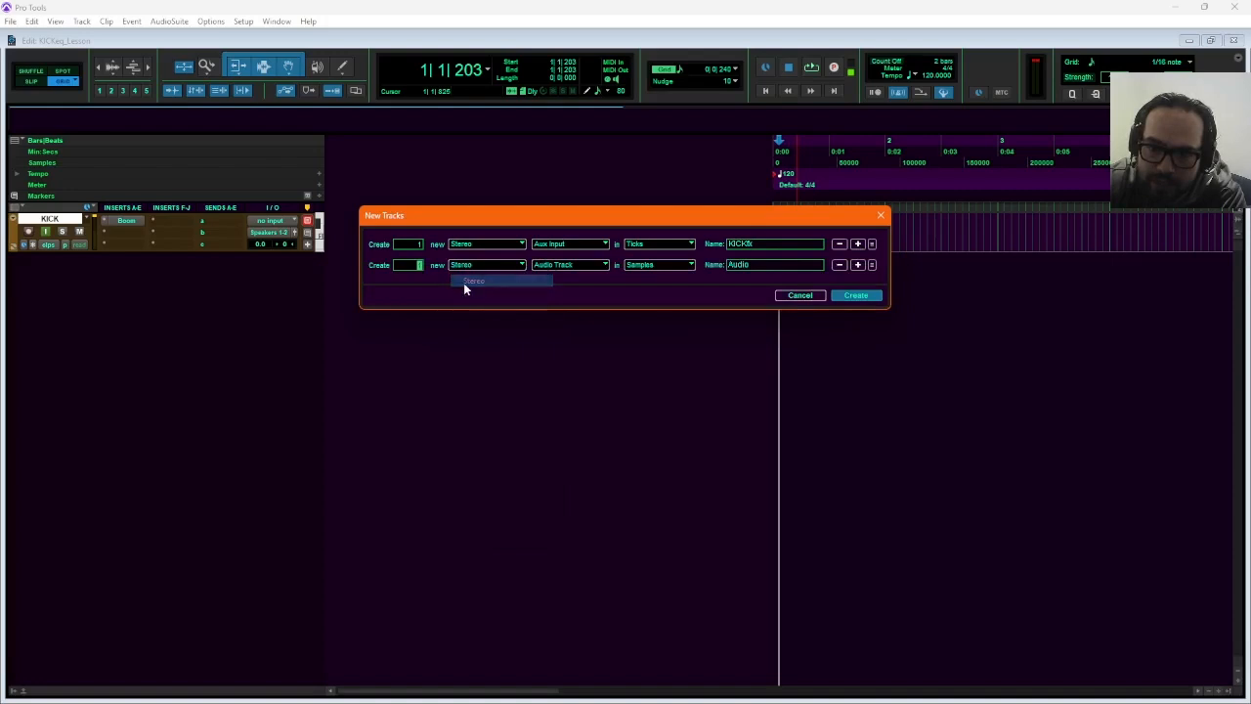
pyautogui.click(572, 266)
pyautogui.click(574, 306)
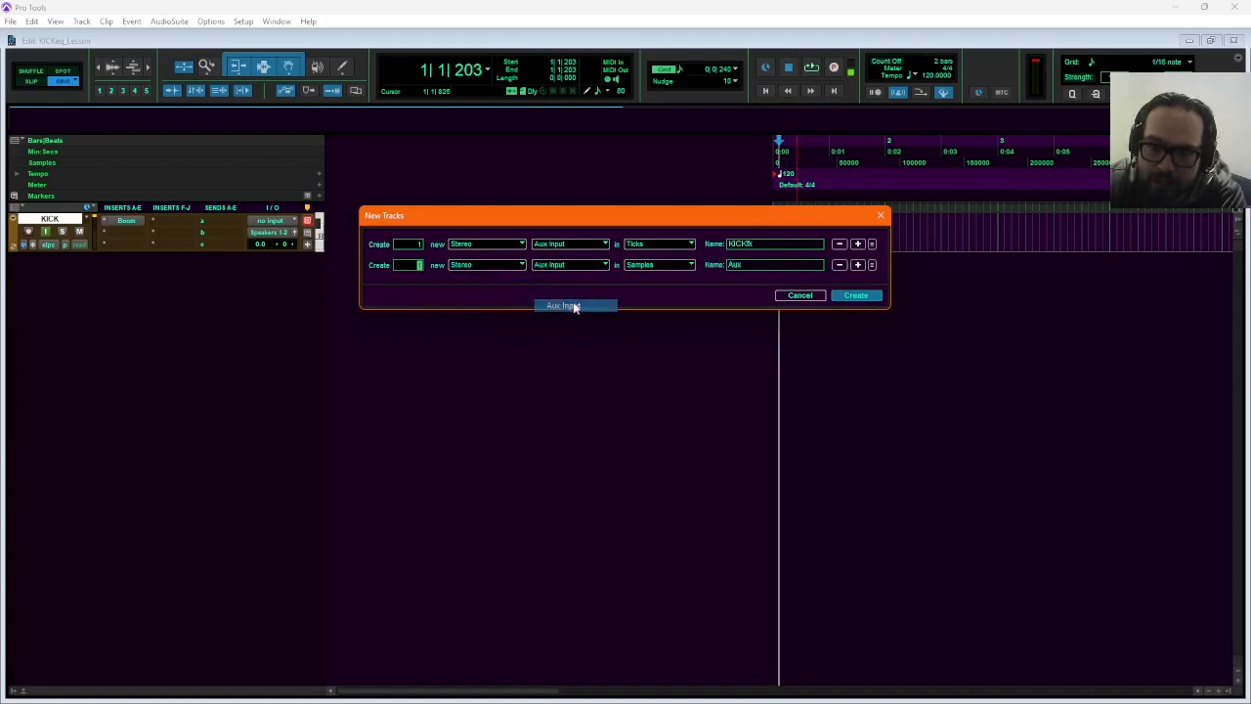
pyautogui.click(657, 266)
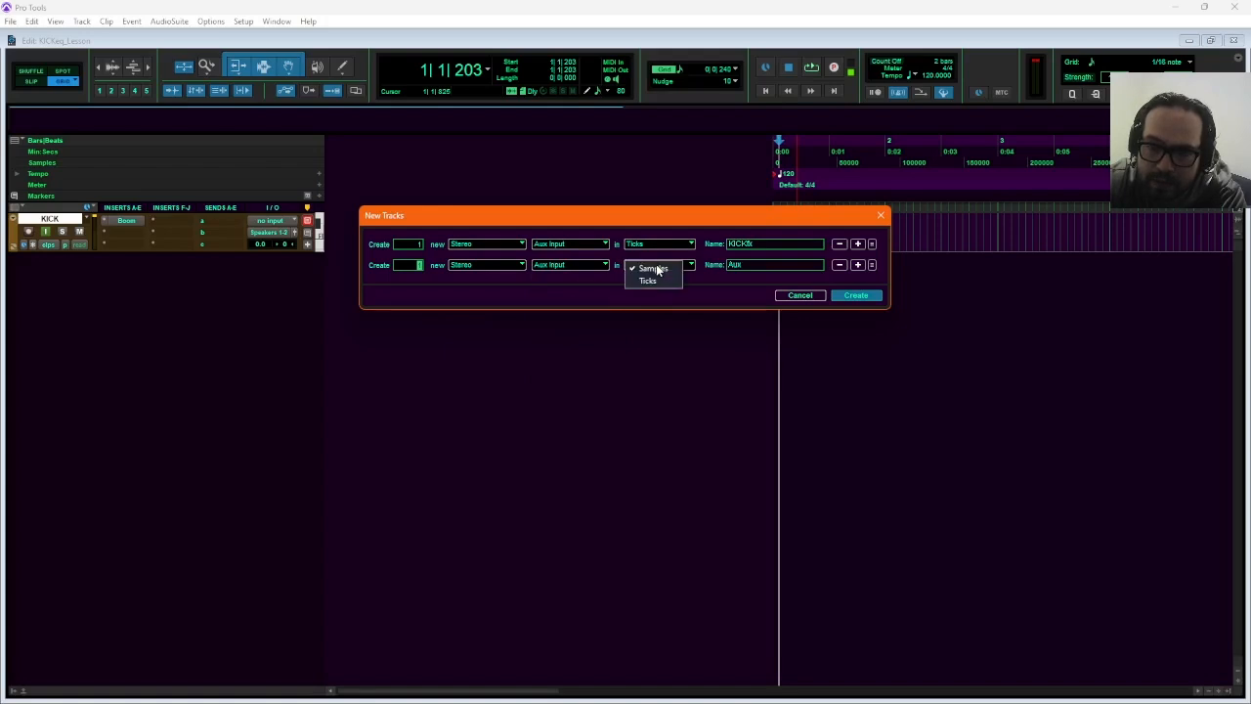
pyautogui.click(652, 280)
pyautogui.doubleClick(771, 264)
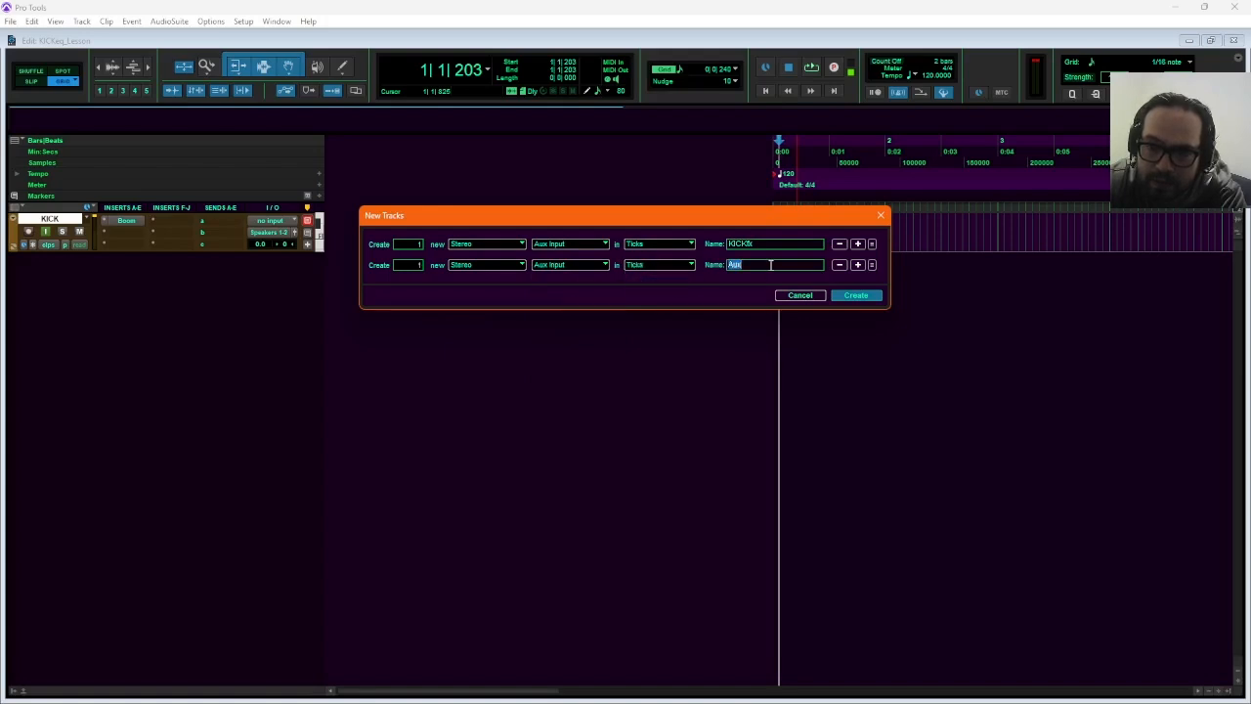
pyautogui.write('DRMmix')
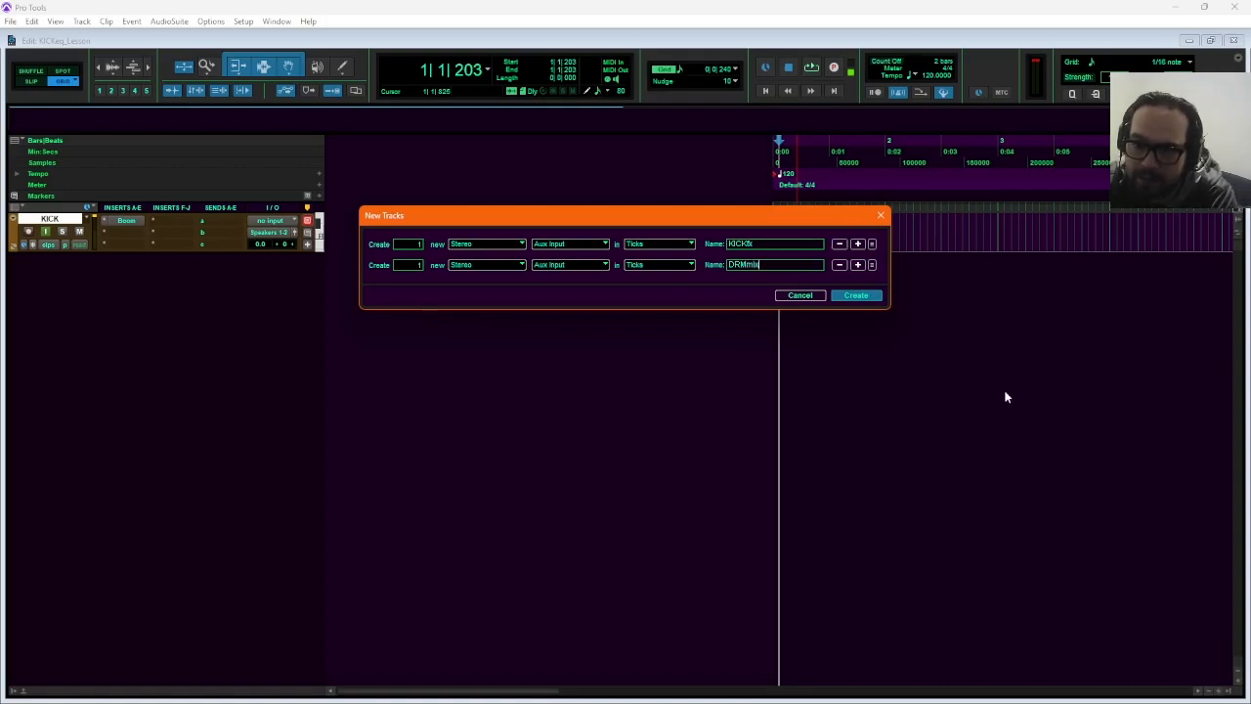
# Add a stereo Master Fader as the third new-track entry and create all three tracks.
pyautogui.click(857, 265)
pyautogui.click(492, 288)
pyautogui.click(490, 290)
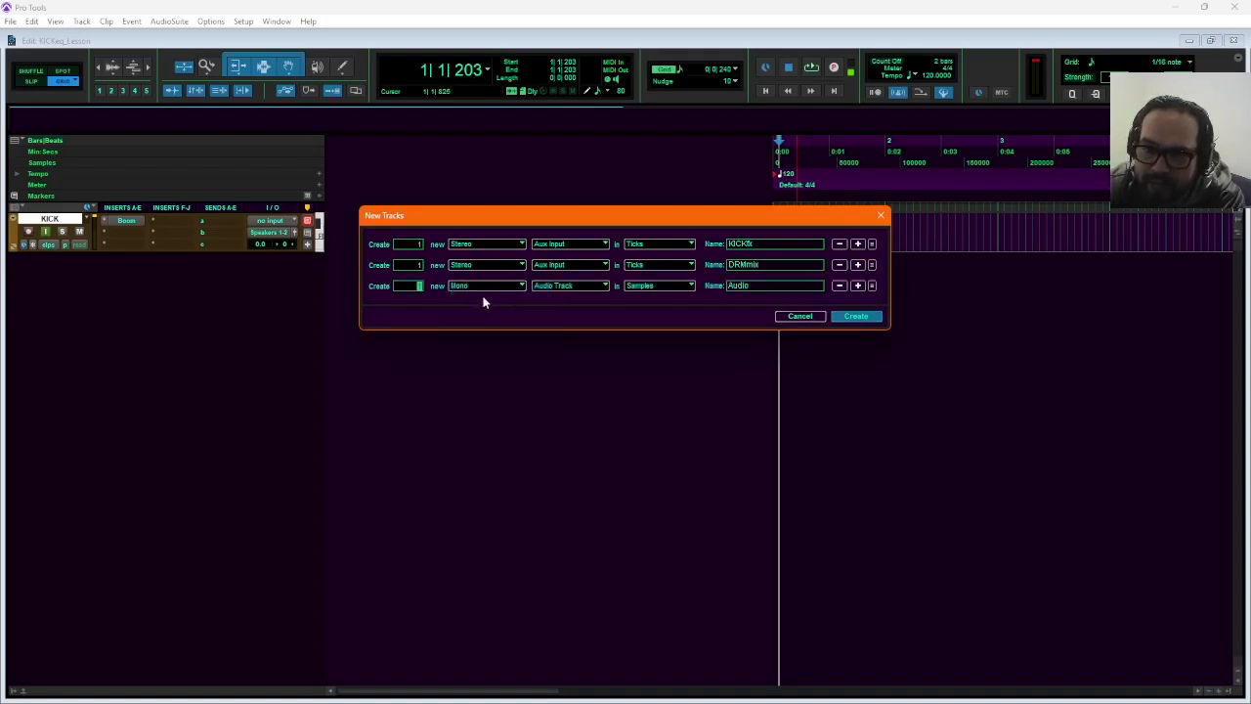
pyautogui.click(482, 289)
pyautogui.click(478, 303)
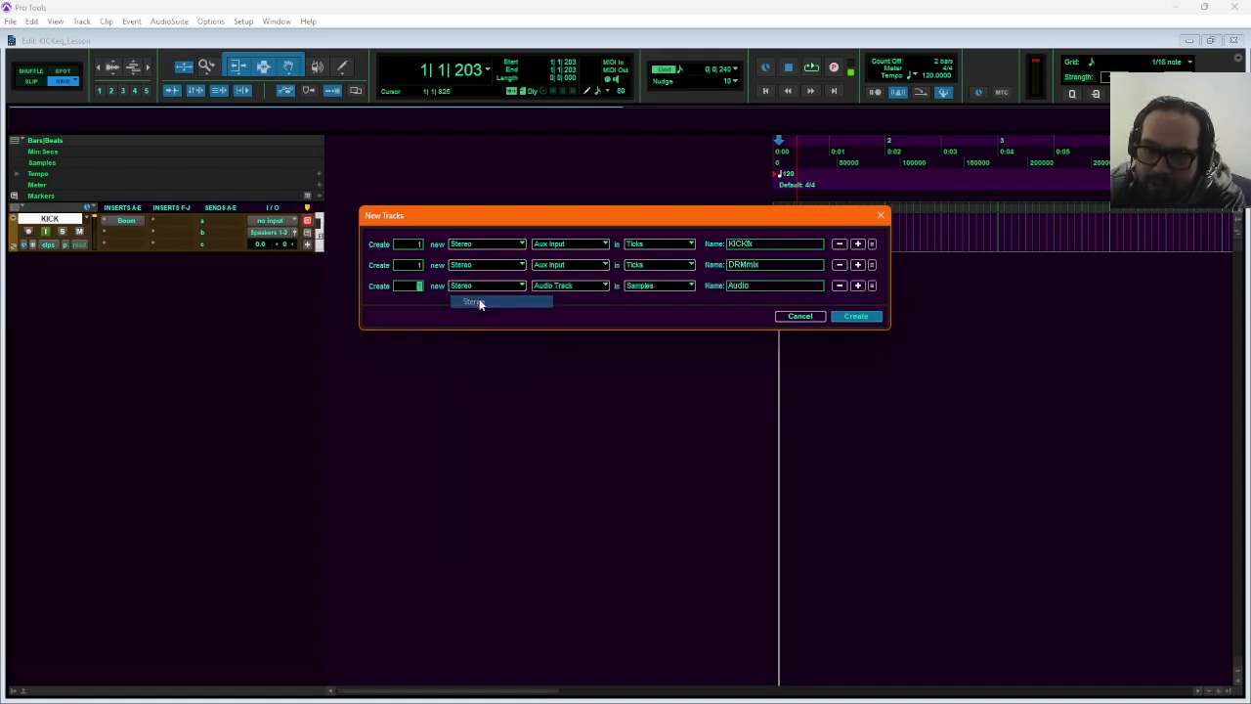
pyautogui.click(544, 286)
pyautogui.click(568, 338)
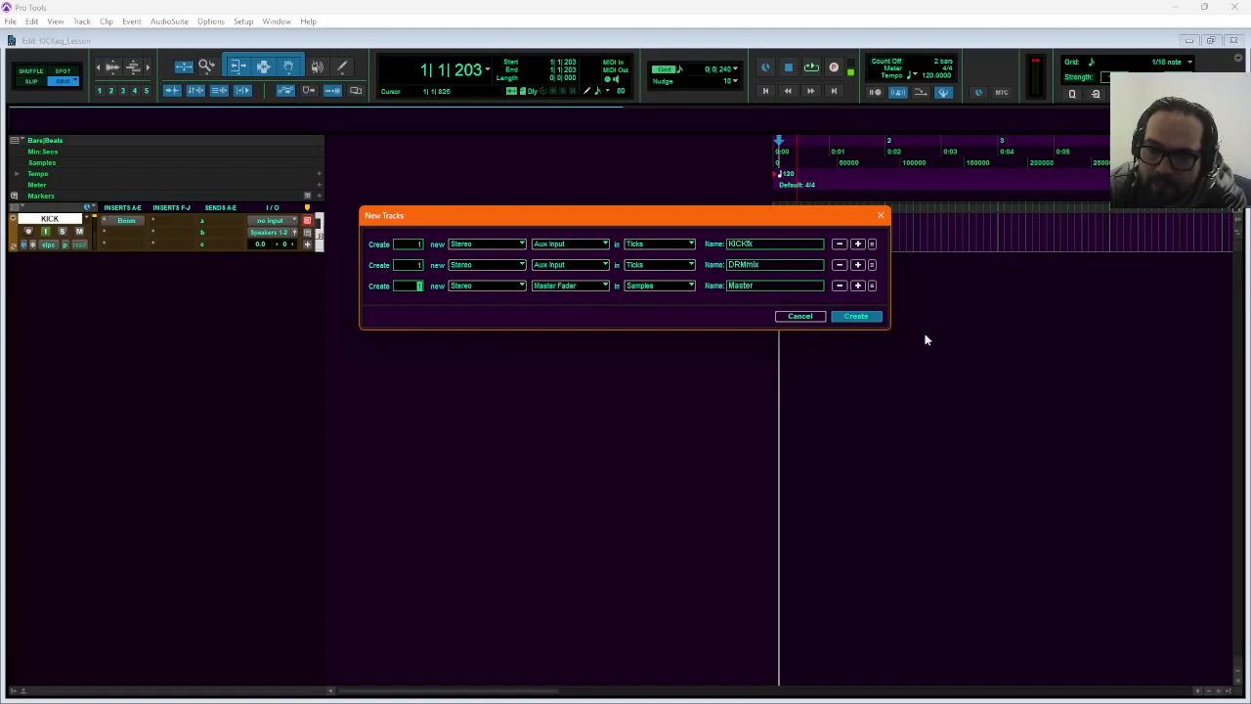
pyautogui.click(860, 316)
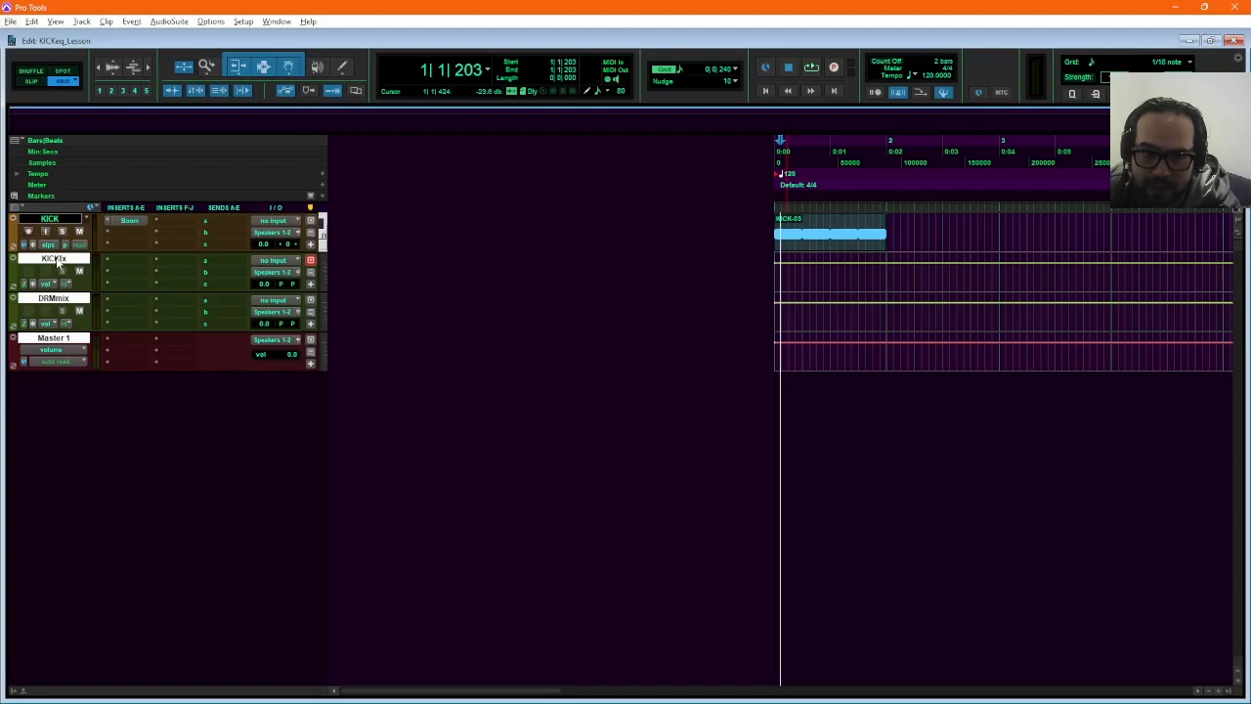
# Deselect all tracks, then enlarge every track's height and zoom in horizontally on the timeline.
pyautogui.keyDown('alt'); pyautogui.click(57, 264); pyautogui.keyUp('alt')
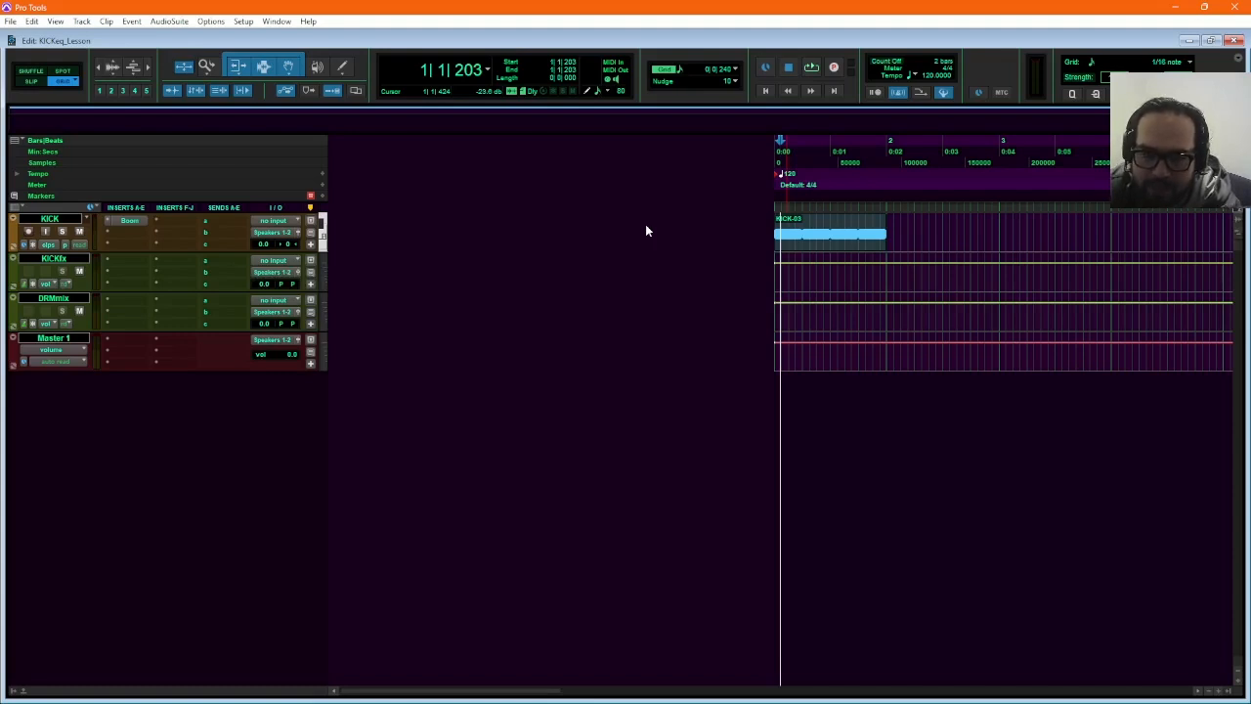
pyautogui.press('ctrl+alt+super+Up')
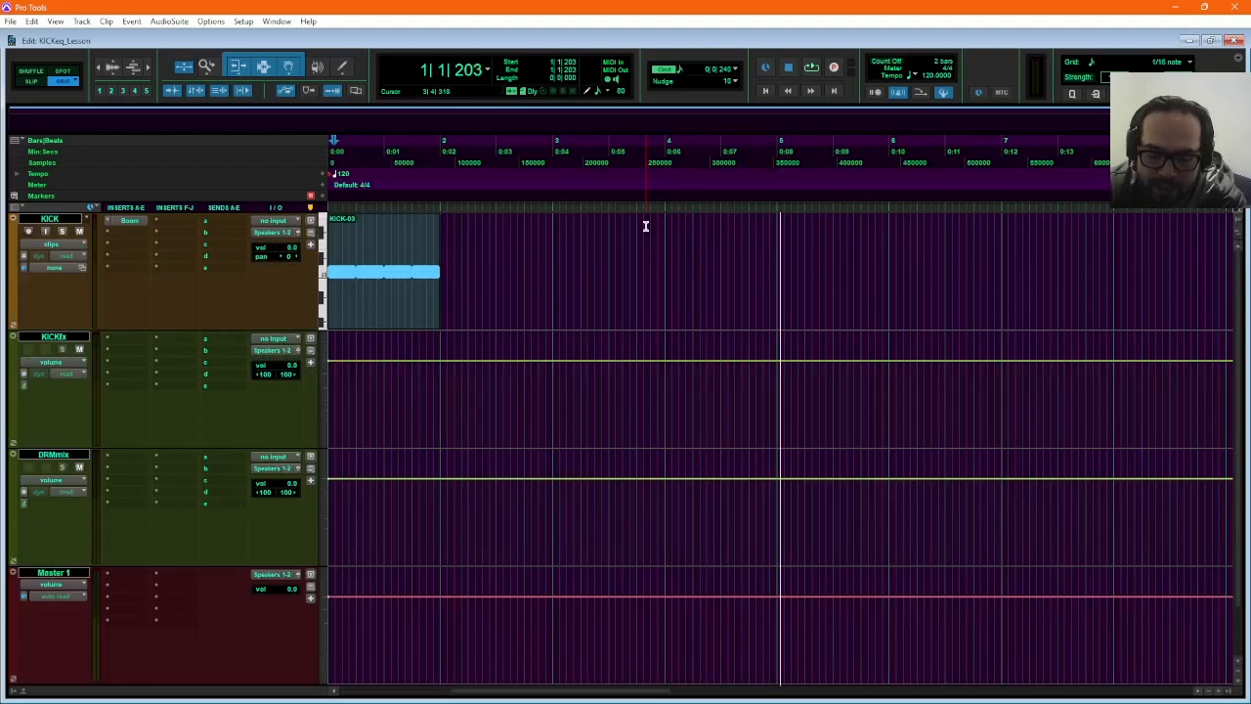
pyautogui.hotkey('ctrl', ']')
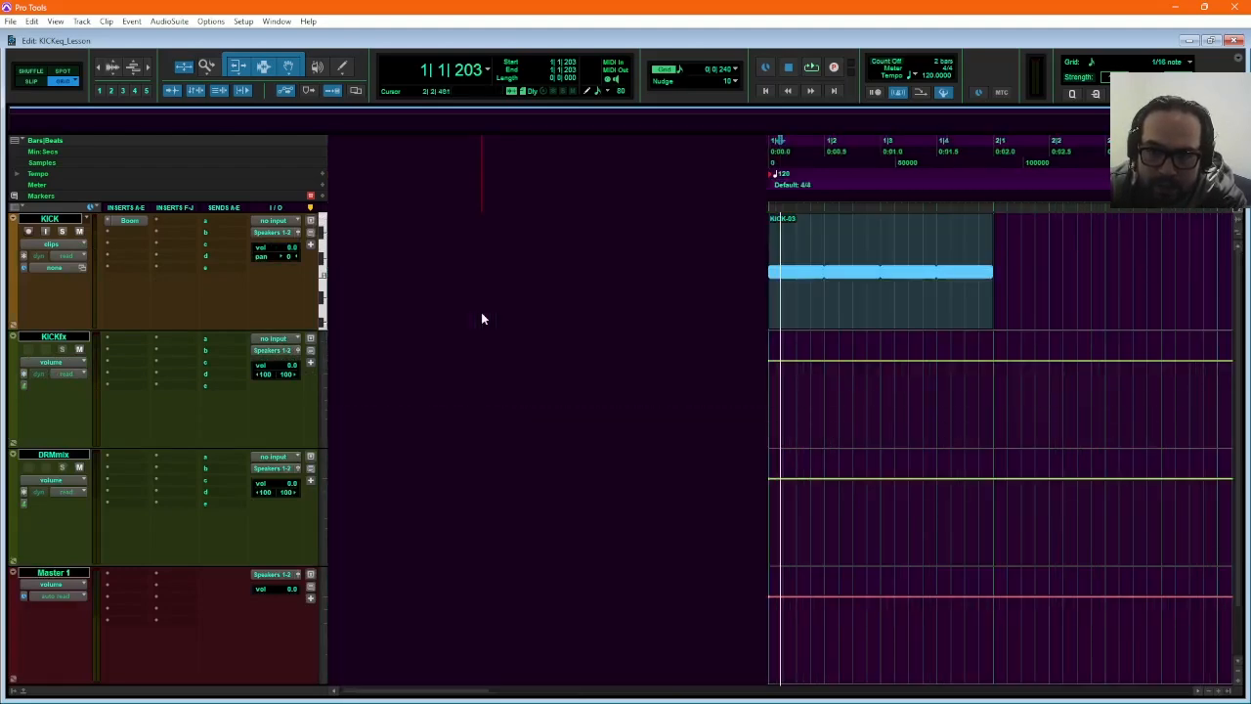
# Select the KICK clip and audition it in loop playback through the new master track.
pyautogui.click(935, 316)
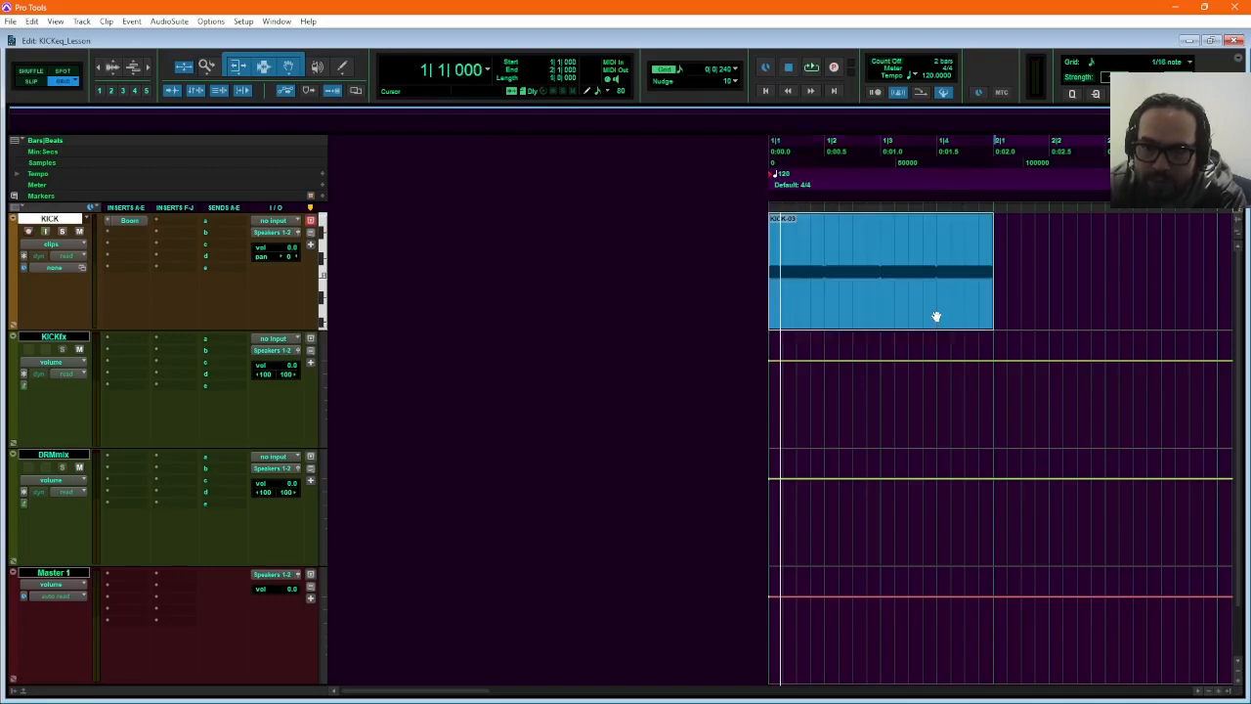
pyautogui.press('space')
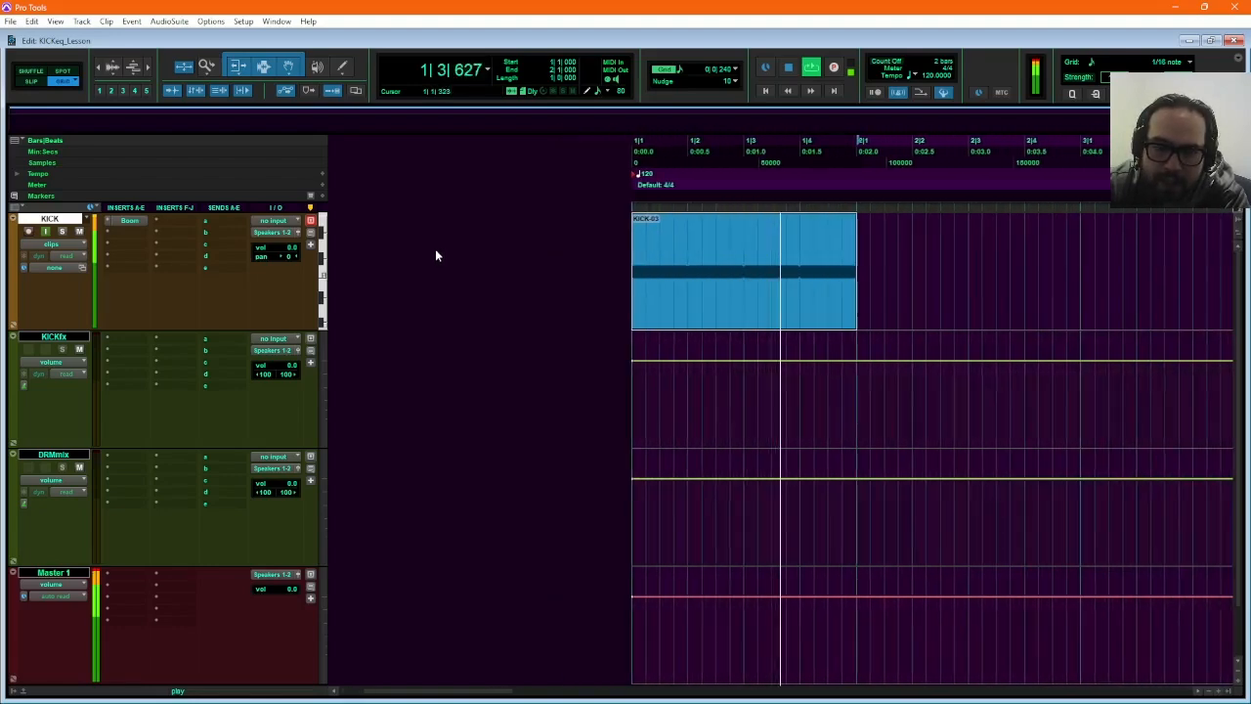
pyautogui.press('space')
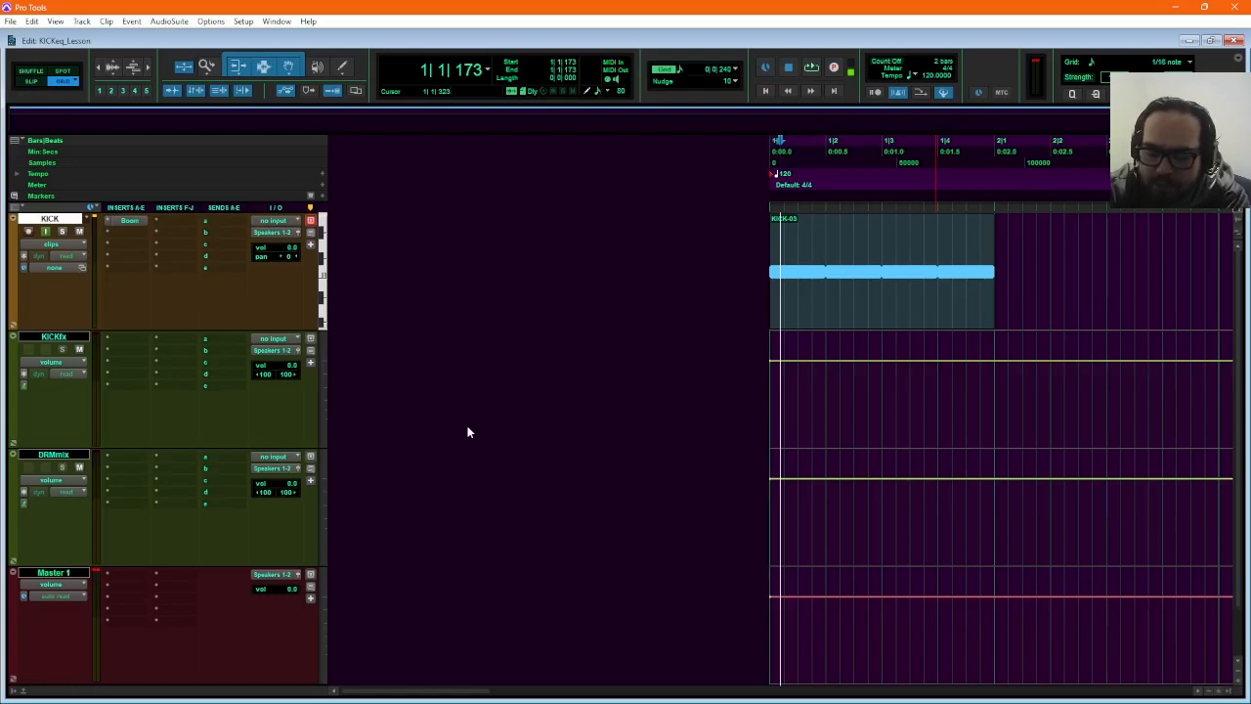
# Show the mixer and lower the master fader to about -6 dB and the DRMmix fader to about -3 dB.
pyautogui.hotkey('ctrl', '=')
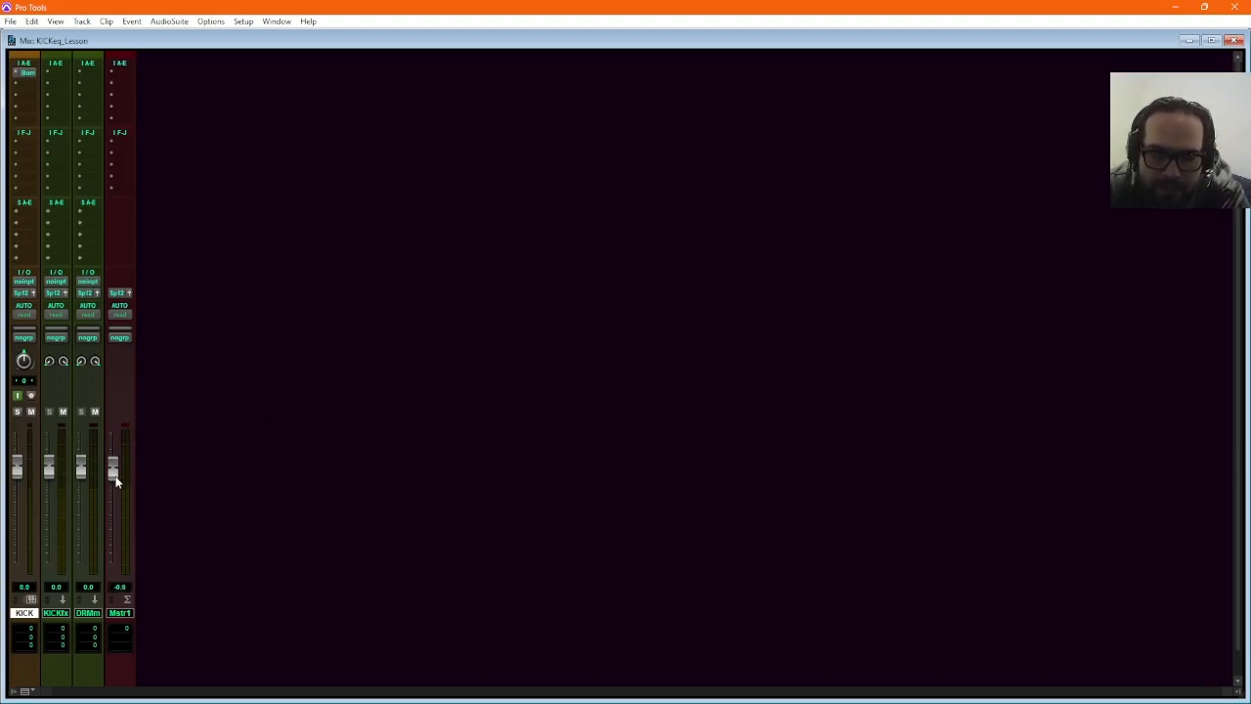
pyautogui.moveTo(114, 473); pyautogui.dragTo(119, 490)
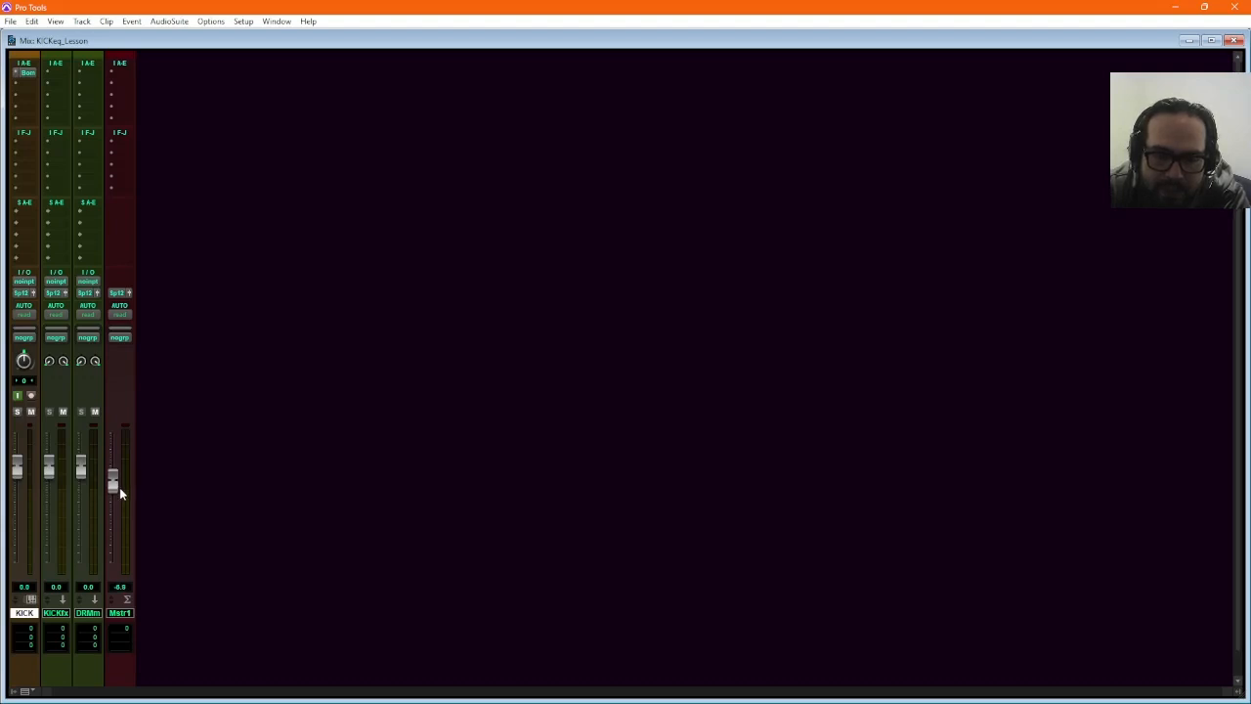
pyautogui.moveTo(119, 491); pyautogui.dragTo(120, 486)
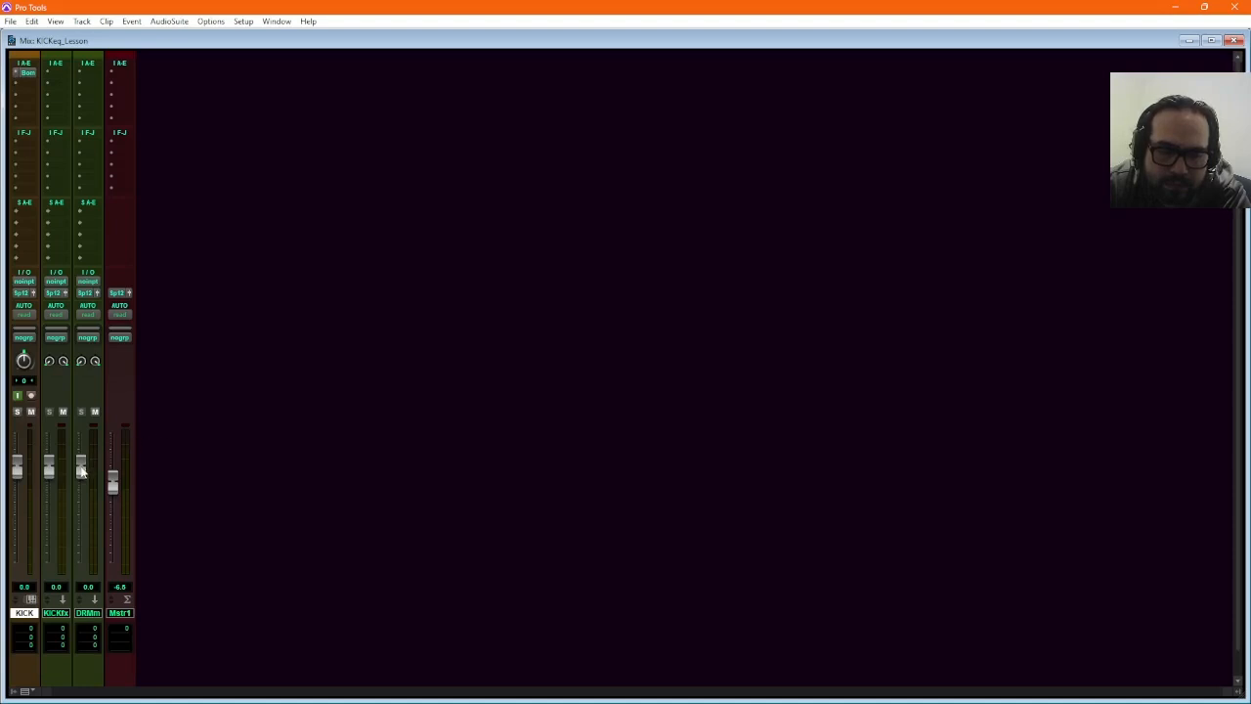
pyautogui.moveTo(82, 471); pyautogui.dragTo(85, 475)
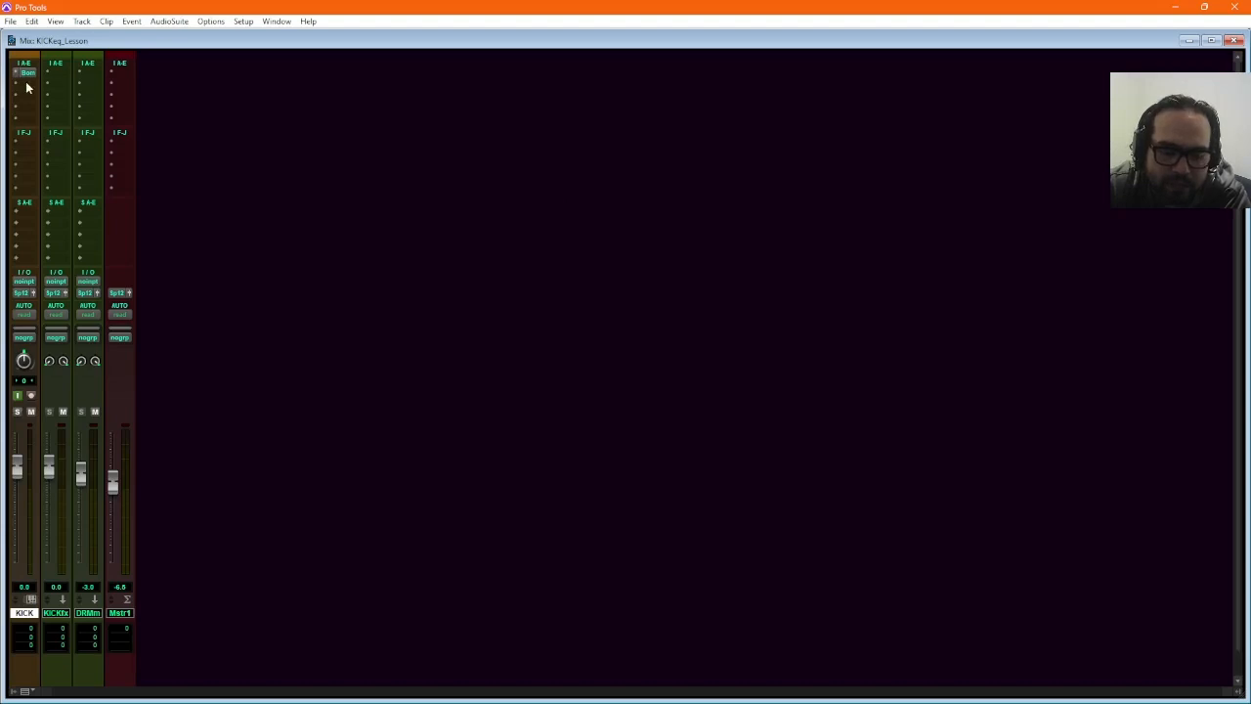
# Reselect the KICK clip in the Edit window and loop it while watching the channel levels in the mixer.
pyautogui.press('space')
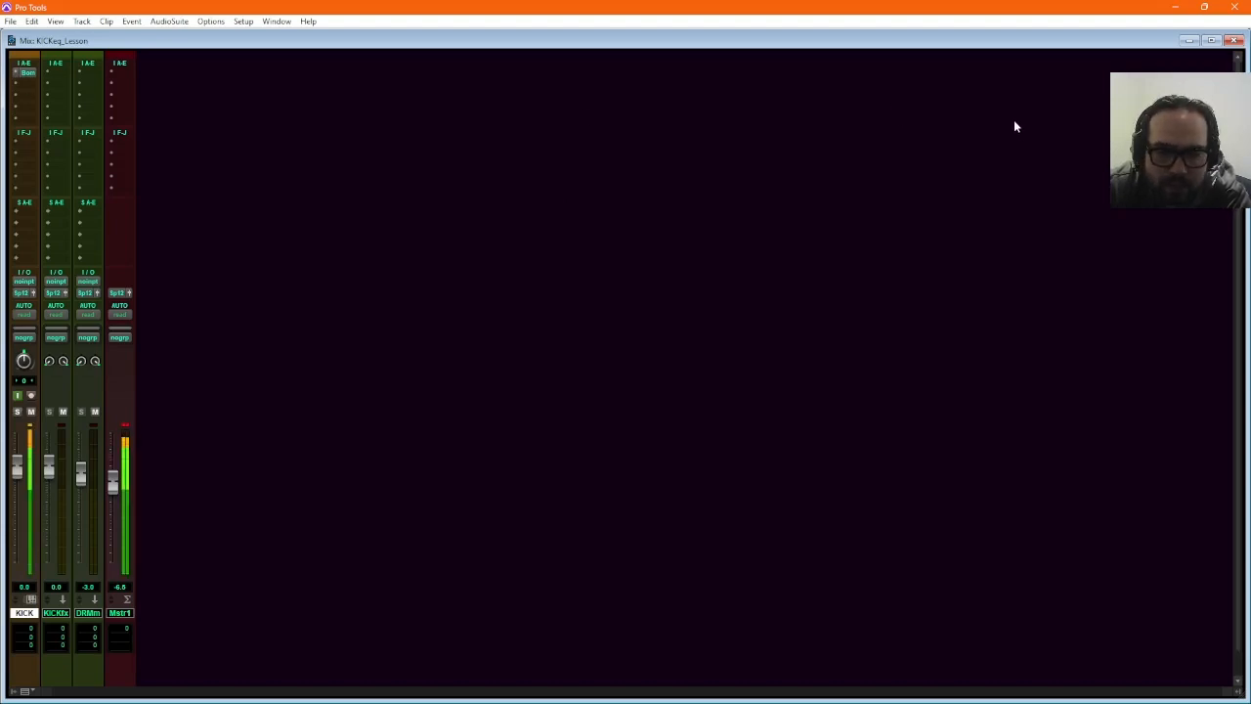
pyautogui.press('space')
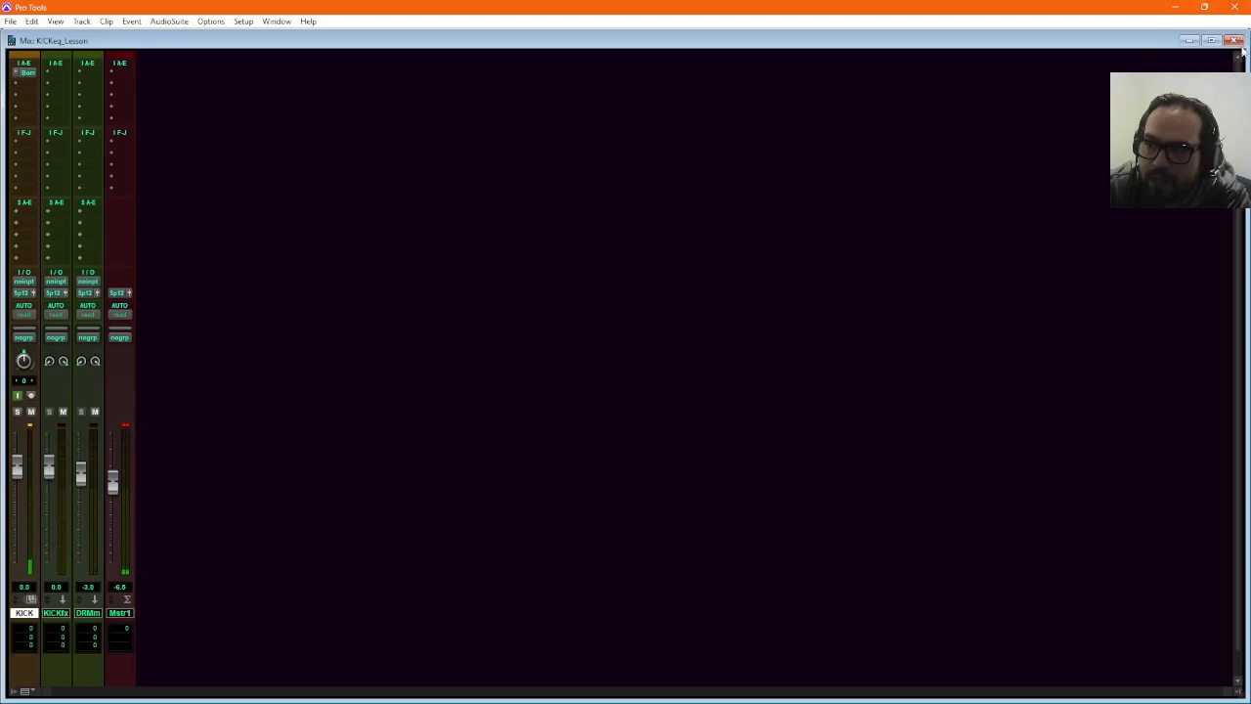
pyautogui.hotkey('ctrl', '=')
pyautogui.click(547, 319)
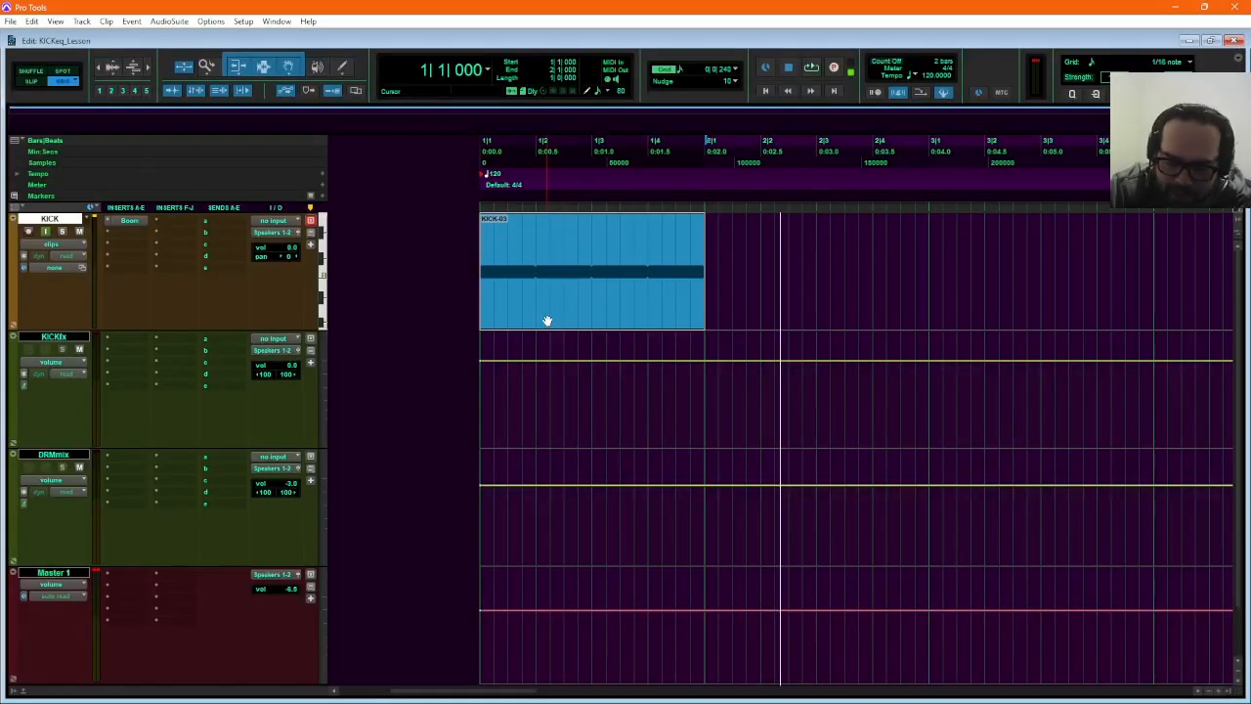
pyautogui.hotkey('ctrl', '=')
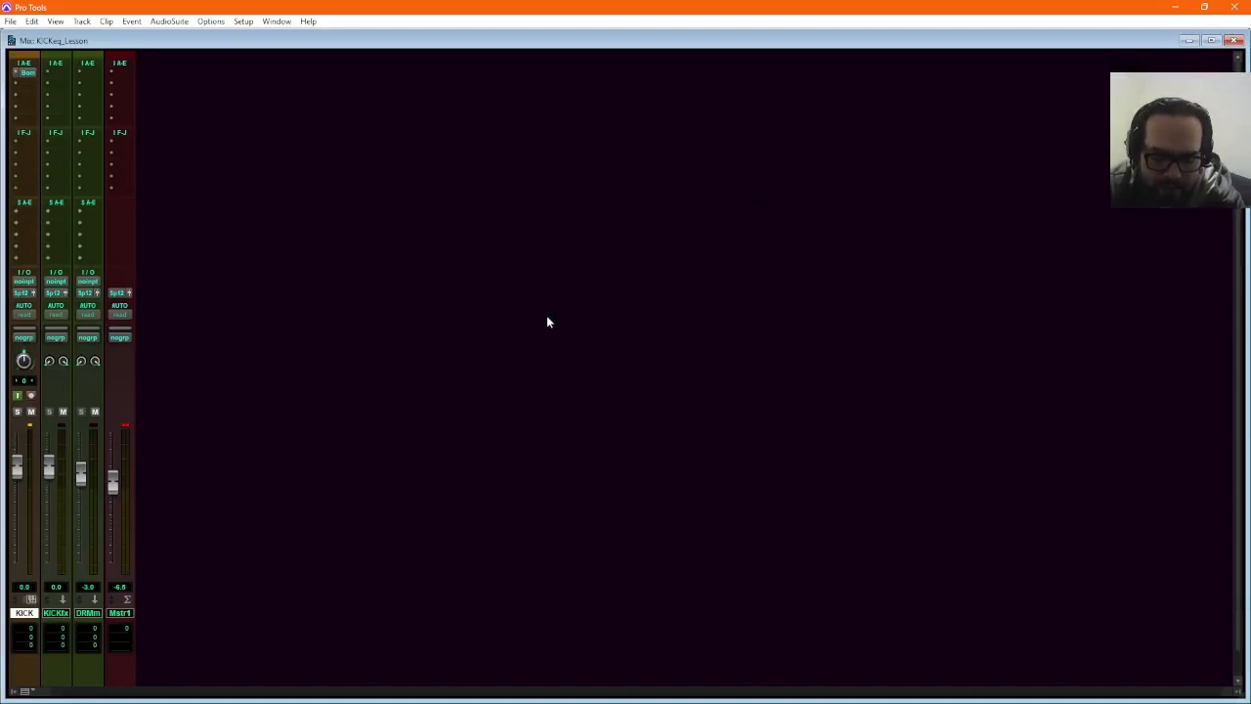
pyautogui.press('space')
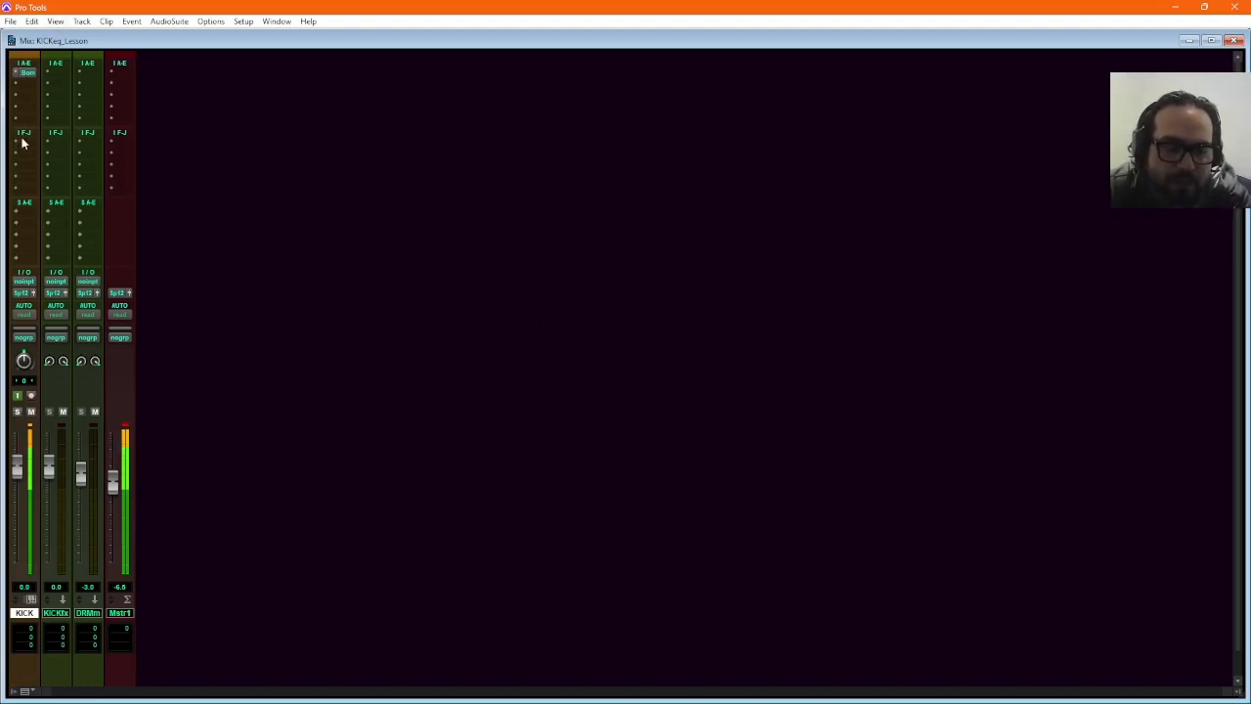
# Add a send from the KICK track to the KICKfx track, set its level to 0.0 dB, and close the send window.
pyautogui.click(25, 214)
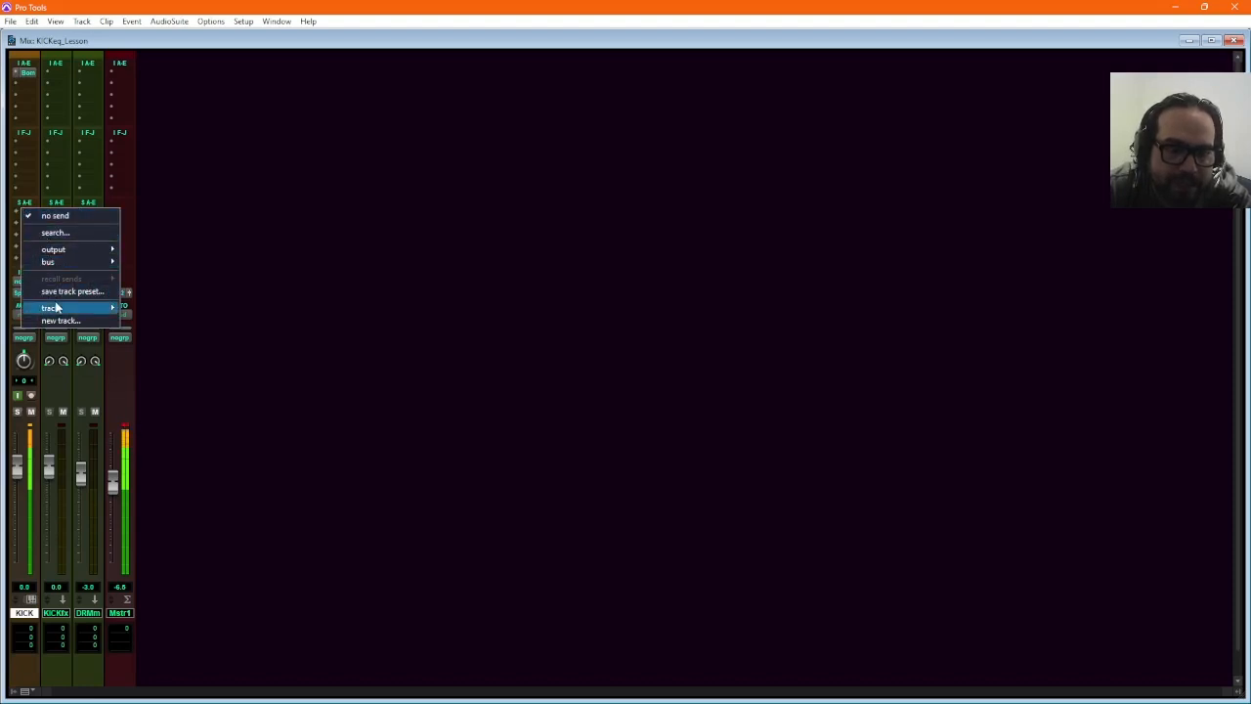
pyautogui.moveTo(57, 309)
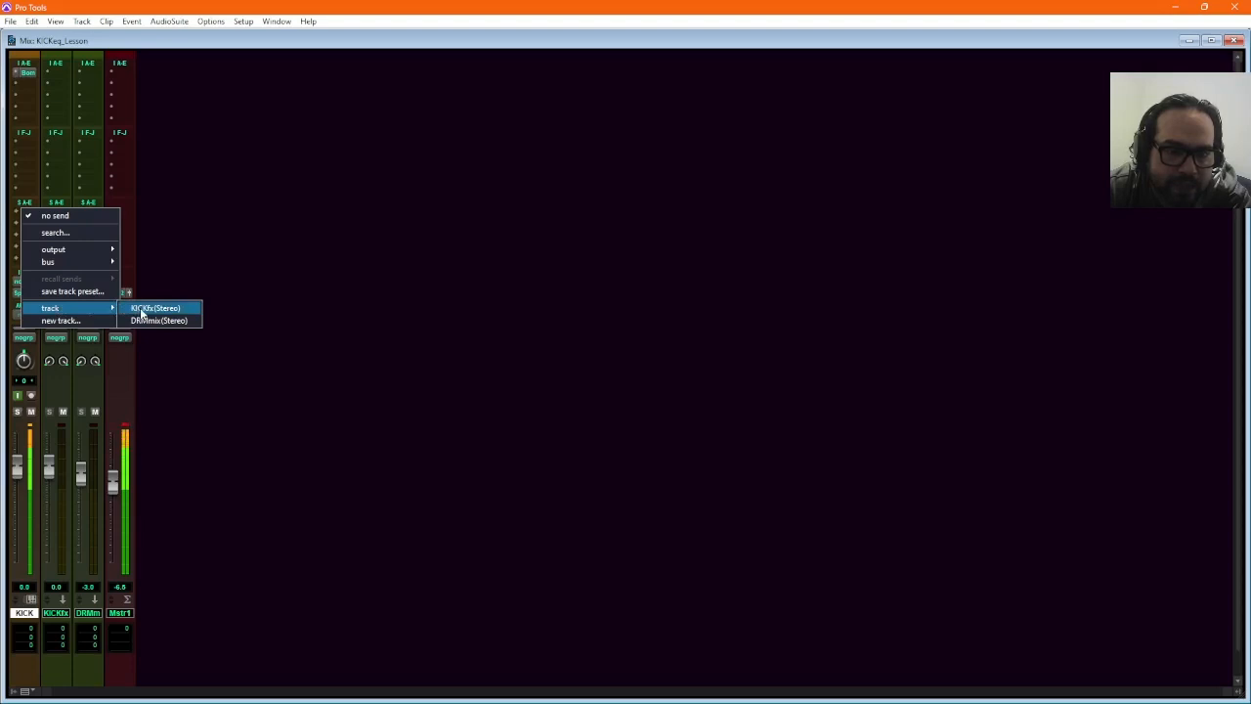
pyautogui.click(140, 309)
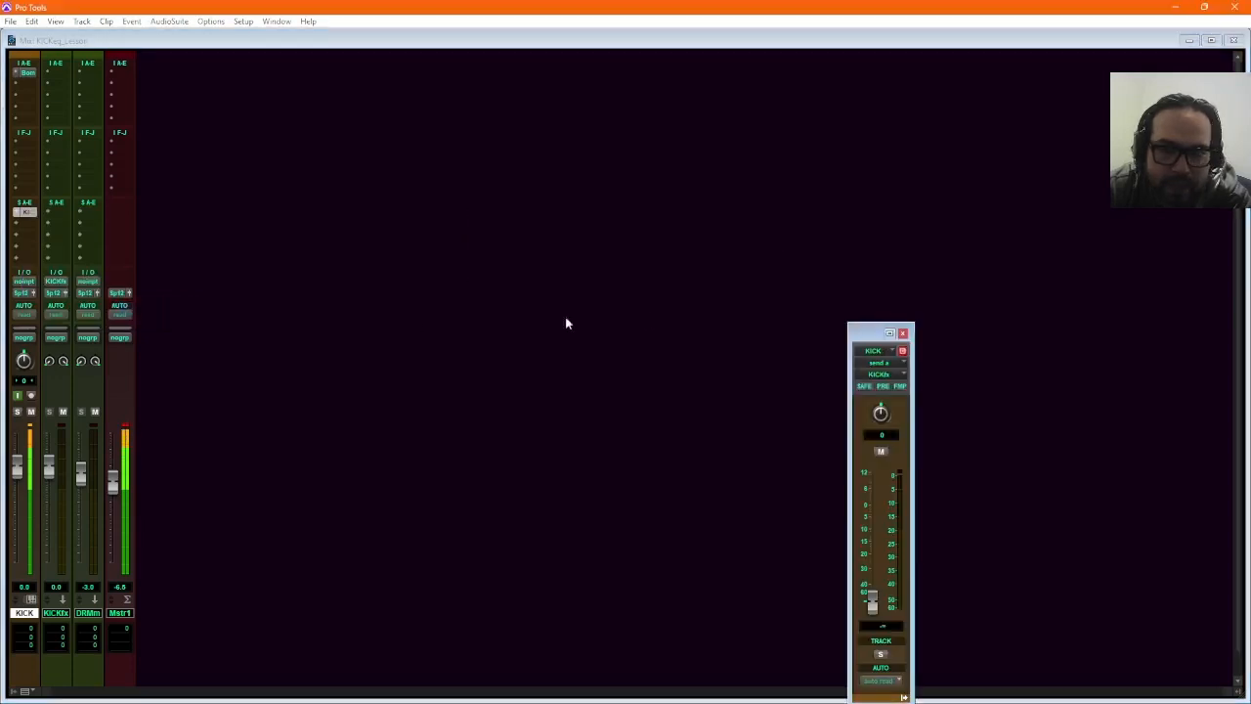
pyautogui.keyDown('alt'); pyautogui.click(873, 606); pyautogui.keyUp('alt')
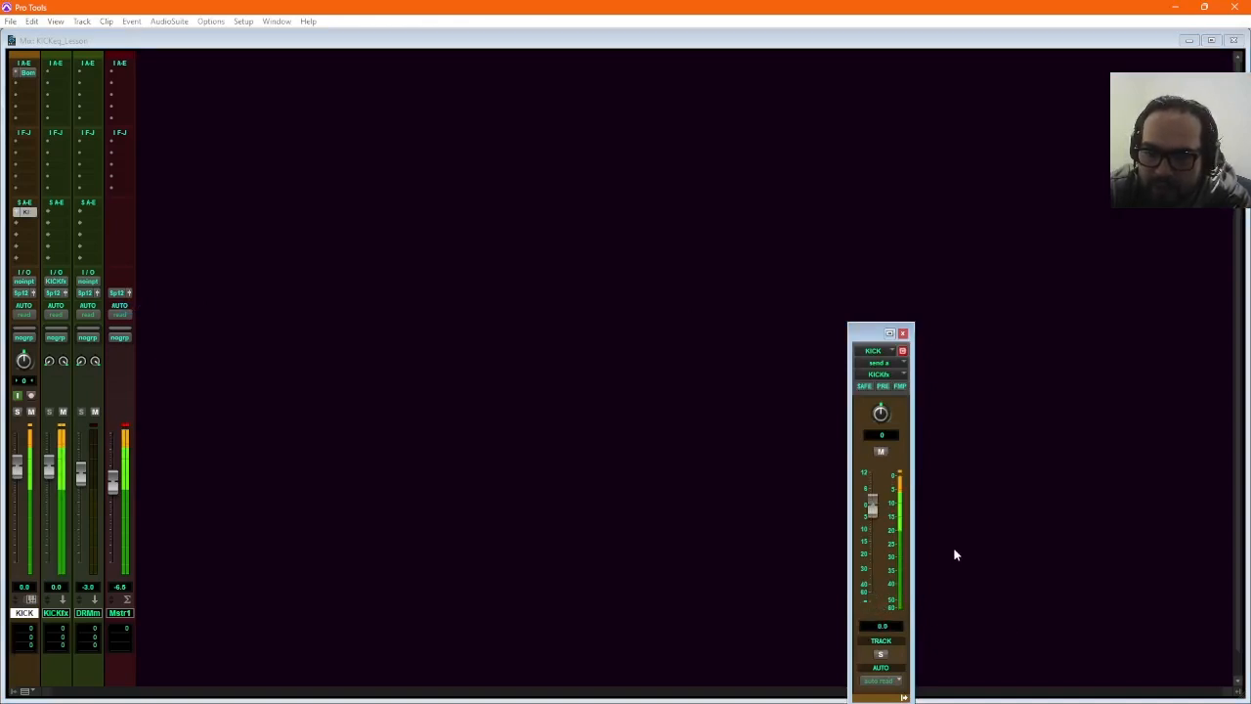
pyautogui.click(902, 333)
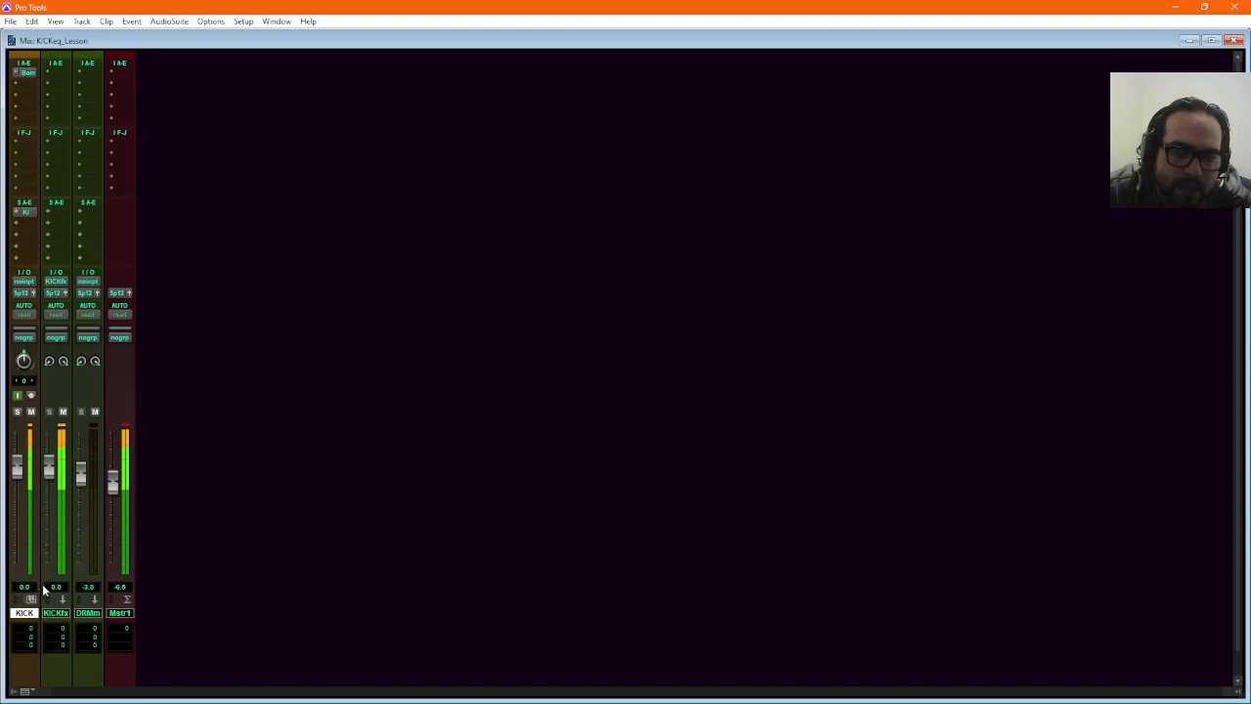
# Route the KICKfx track's output to the DRMmix track.
pyautogui.click(53, 292)
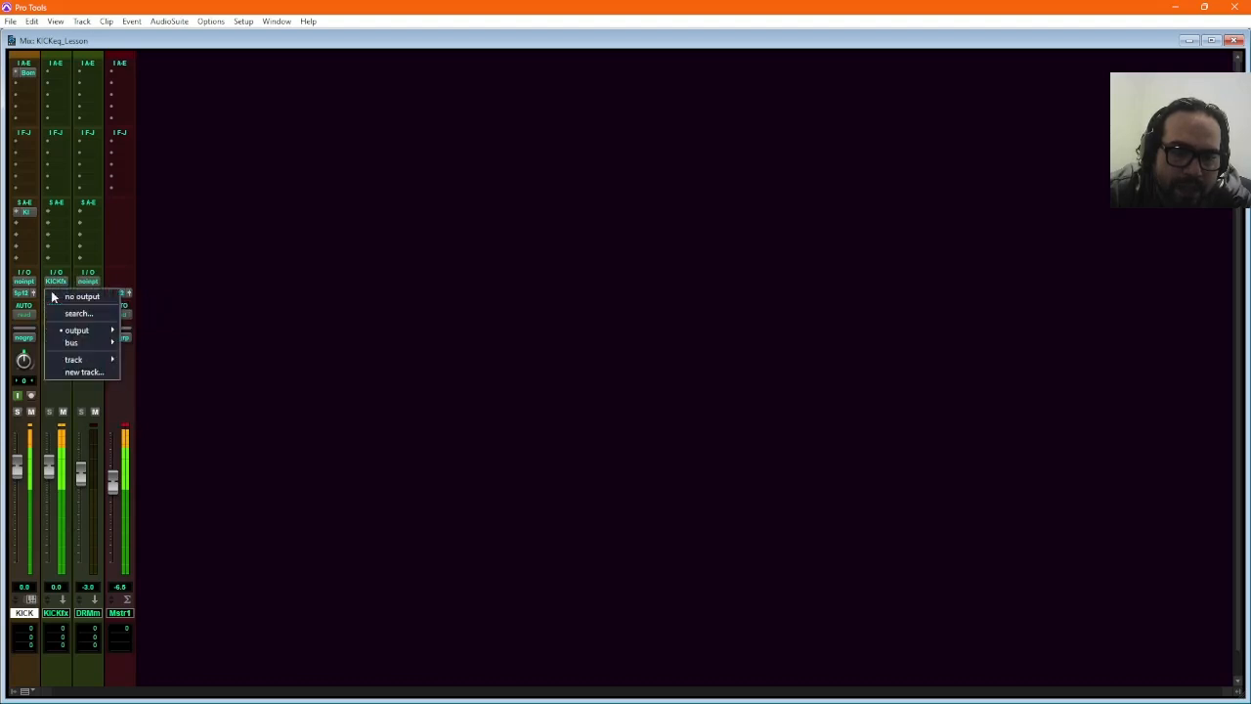
pyautogui.moveTo(76, 359)
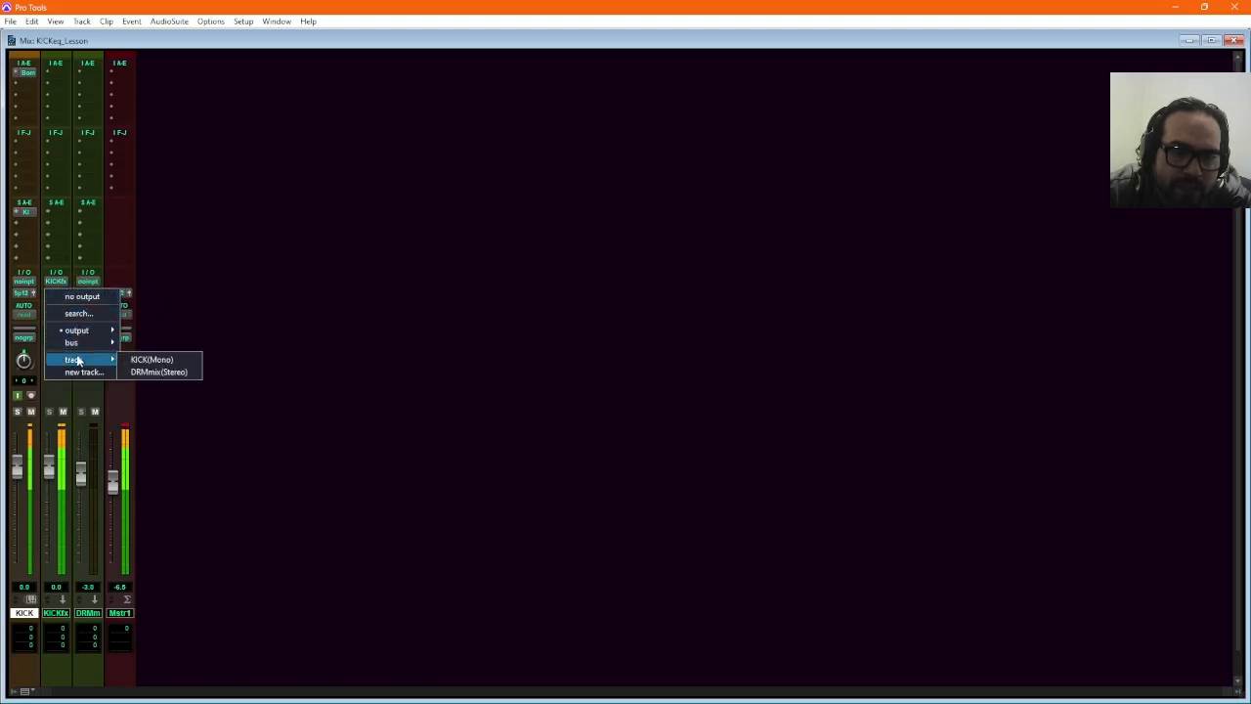
pyautogui.click(151, 373)
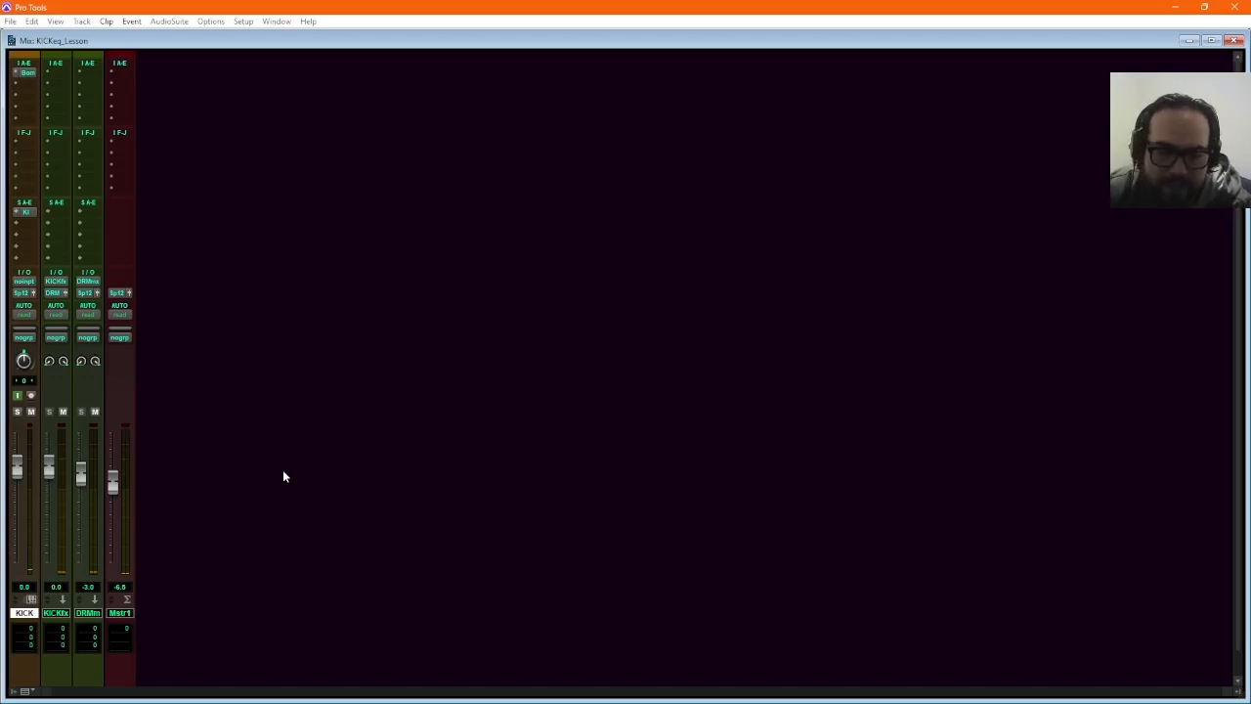
# Insert the mono EQ3 7-Band equalizer on the KICK track directly after Boom.
pyautogui.click(26, 84)
pyautogui.moveTo(61, 123)
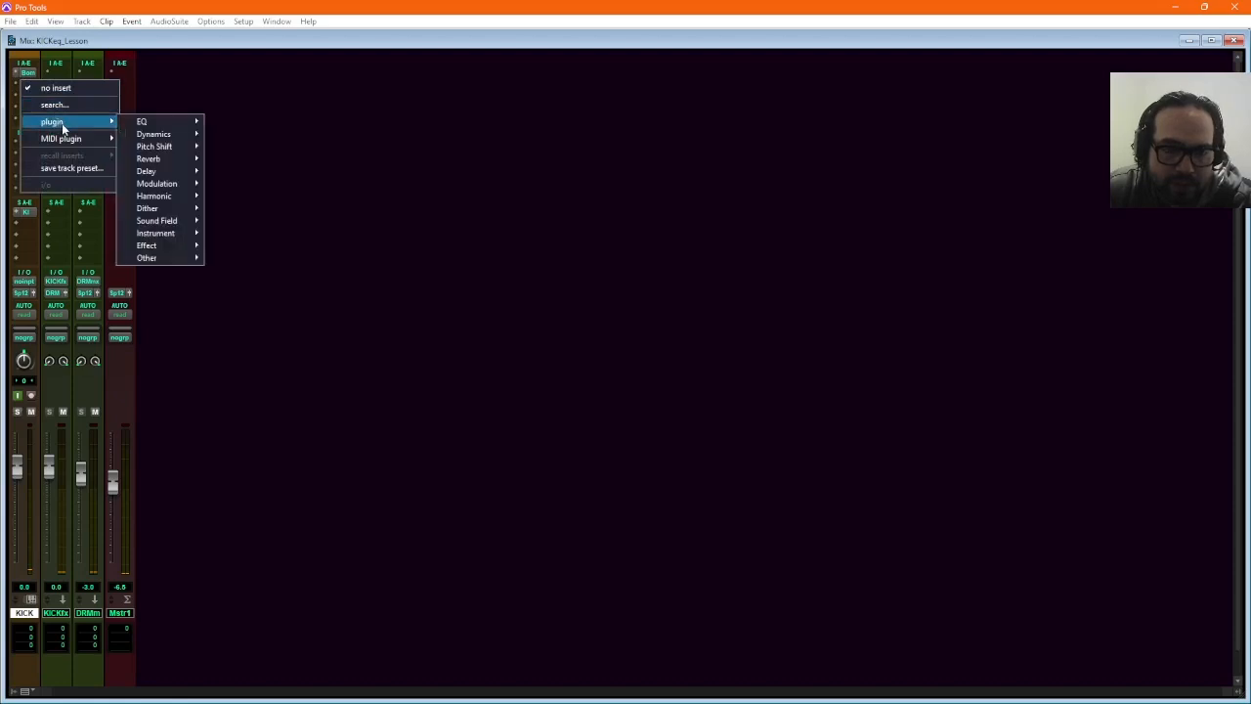
pyautogui.moveTo(149, 130)
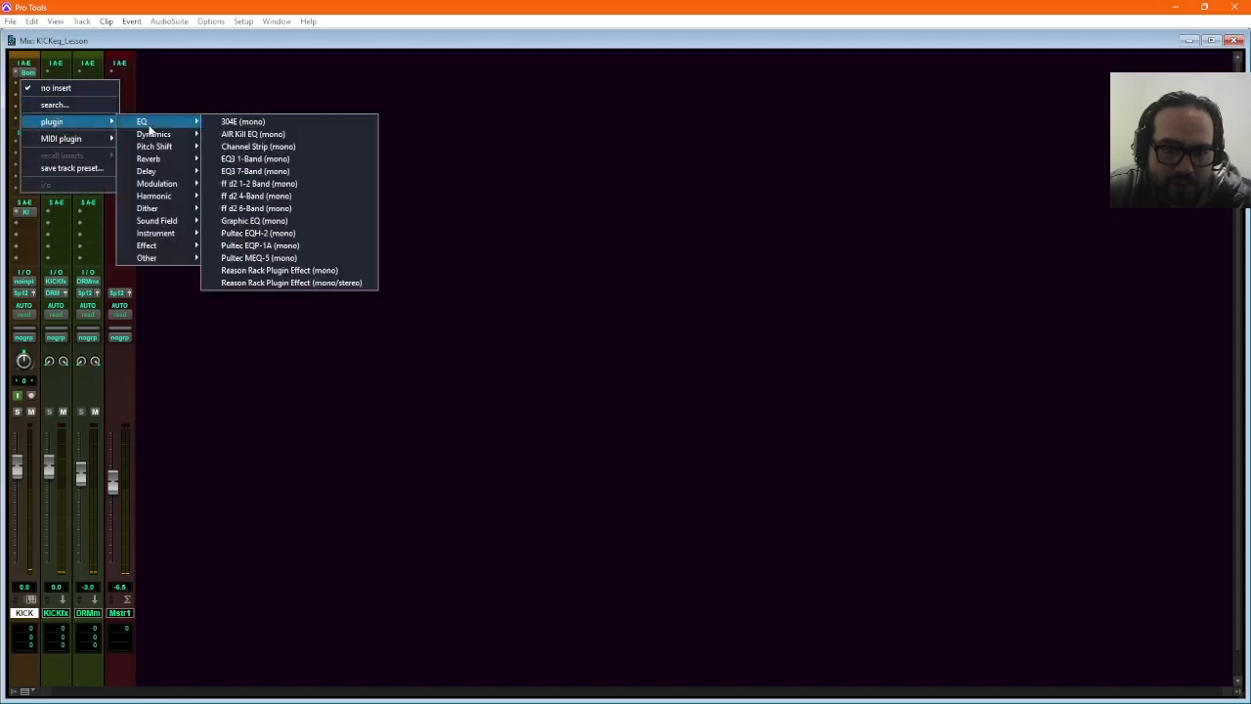
pyautogui.click(255, 171)
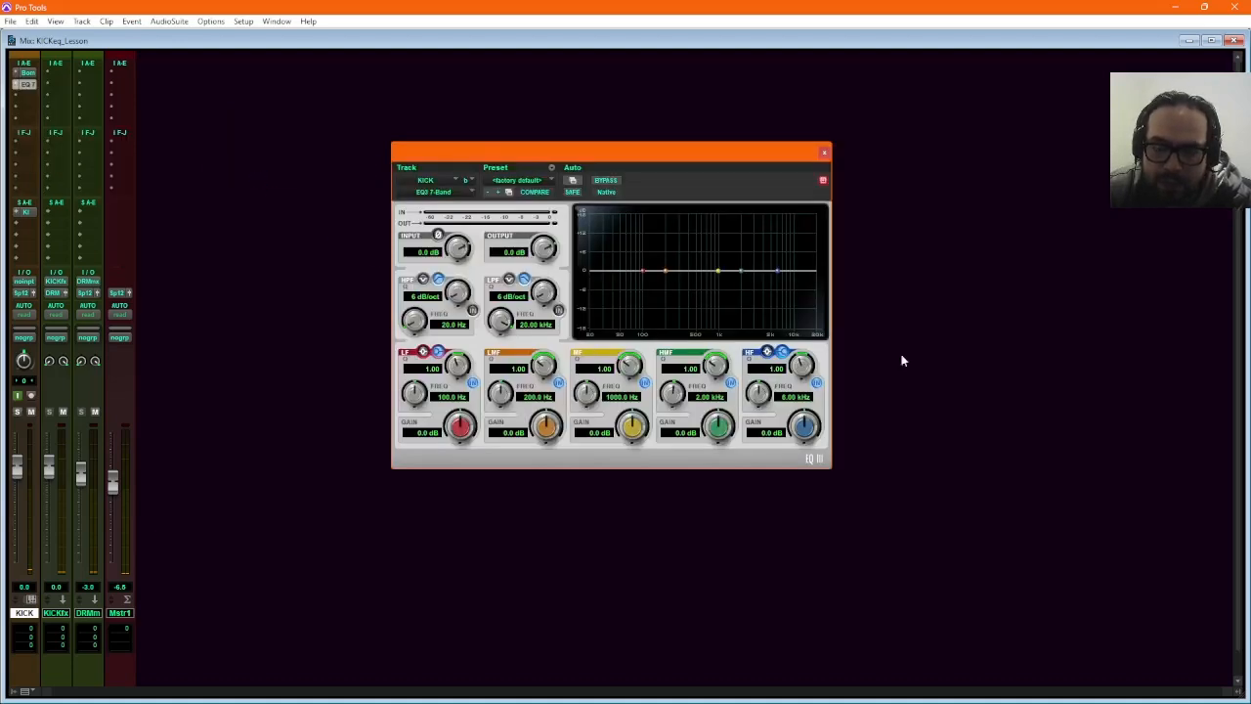
# Return to the Edit window, move the EQ window clear of the KICK clip, and loop playback of that clip.
pyautogui.click(1234, 40)
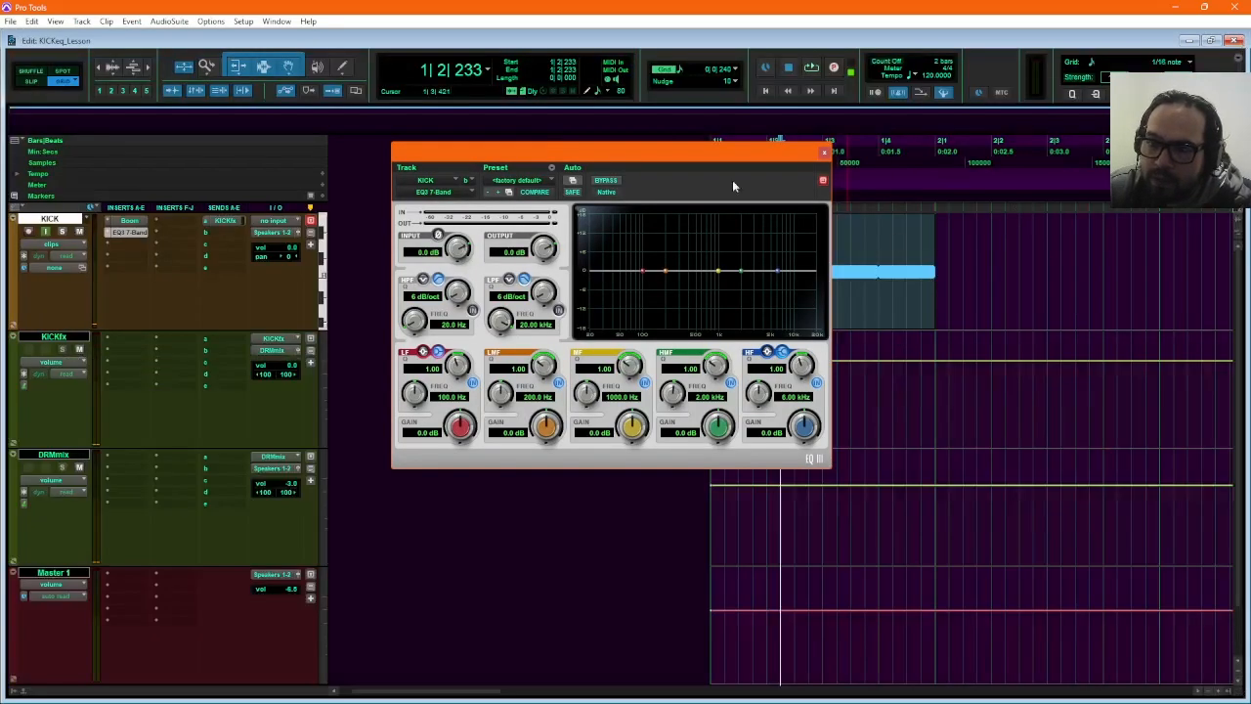
pyautogui.moveTo(688, 162); pyautogui.dragTo(480, 183)
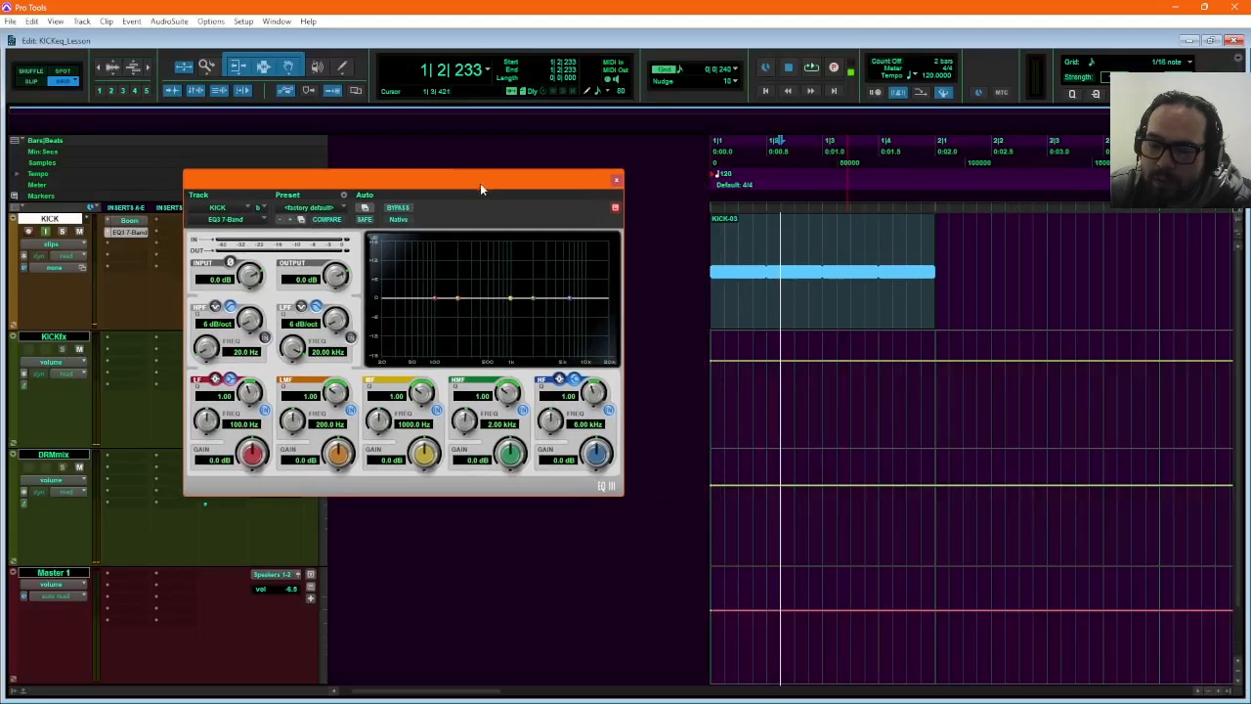
pyautogui.click(869, 323)
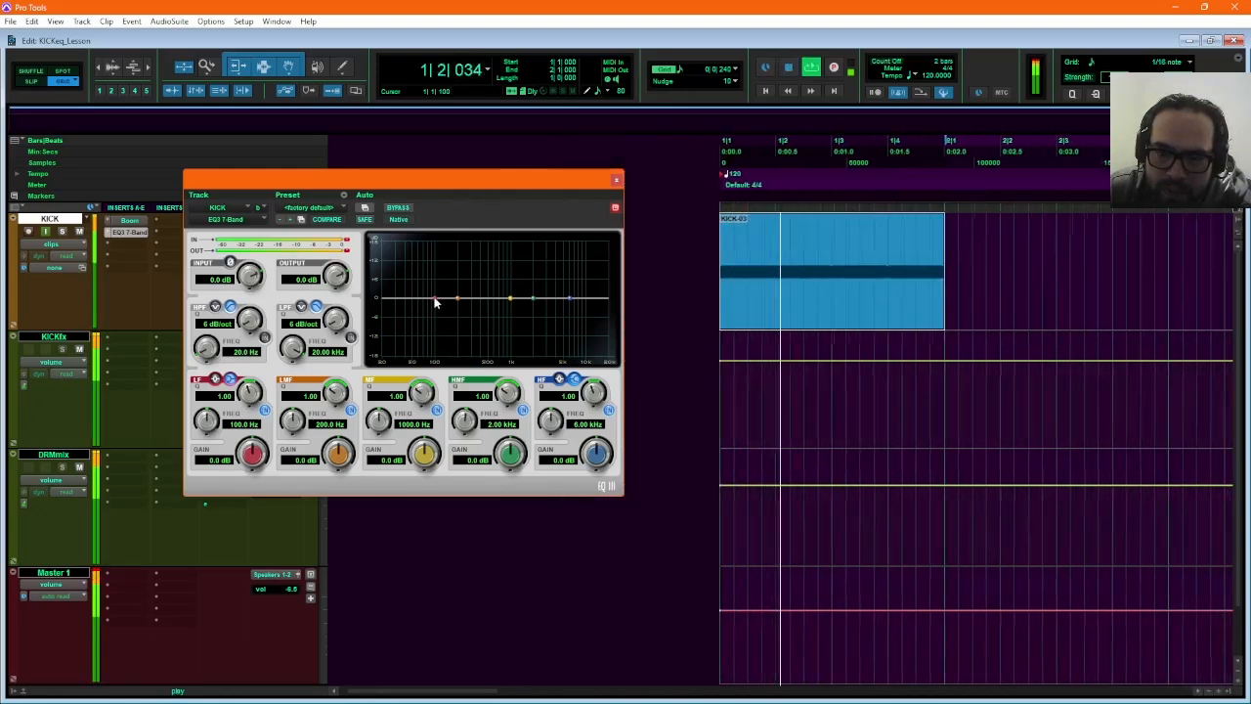
# Boost the low band about 5.6 dB at 88.6 Hz and move the high band to about 14.85 kHz.
pyautogui.moveTo(434, 296)
pyautogui.mouseDown()
pyautogui.moveTo(439, 284)
pyautogui.moveTo(426, 285)
pyautogui.mouseUp()
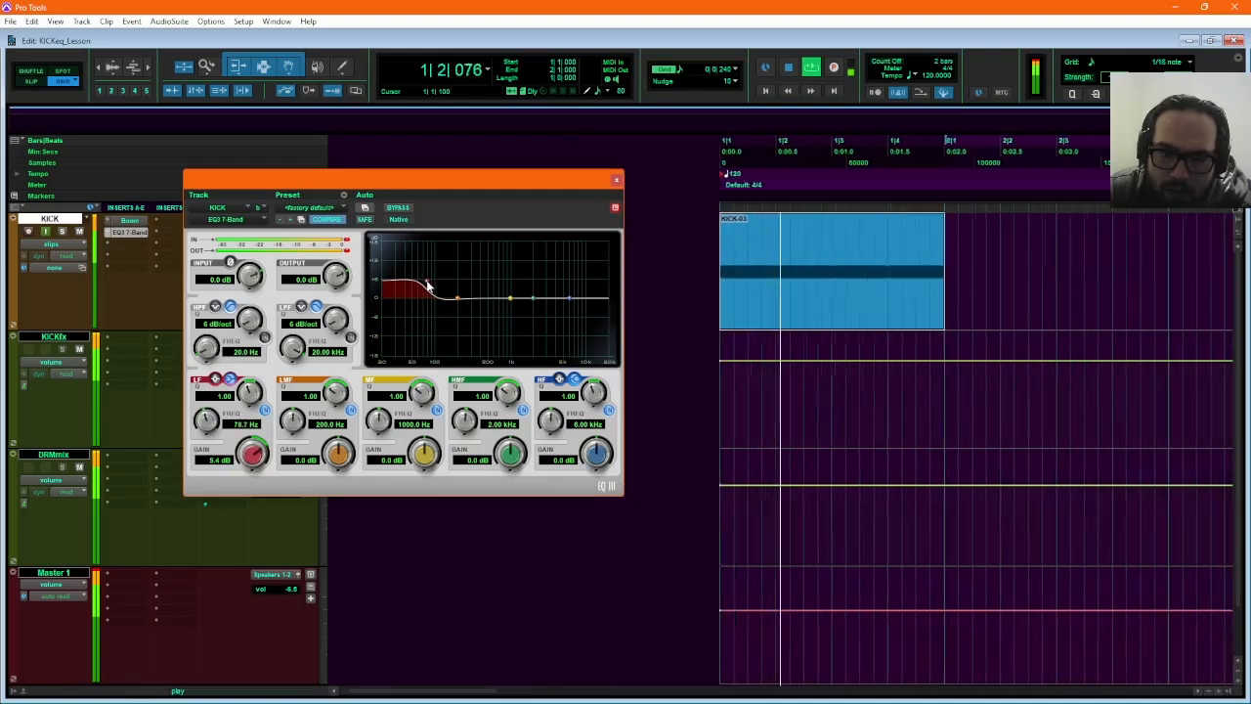
pyautogui.moveTo(427, 285); pyautogui.dragTo(432, 286)
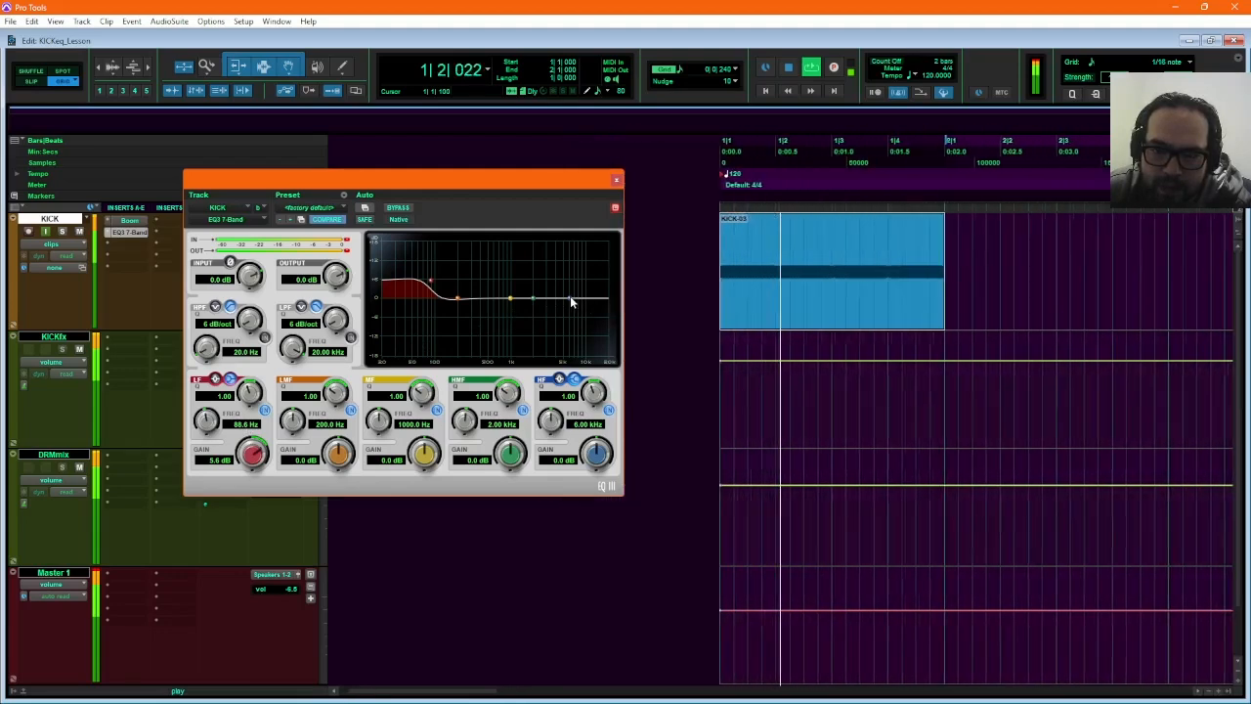
pyautogui.moveTo(572, 302); pyautogui.dragTo(597, 304)
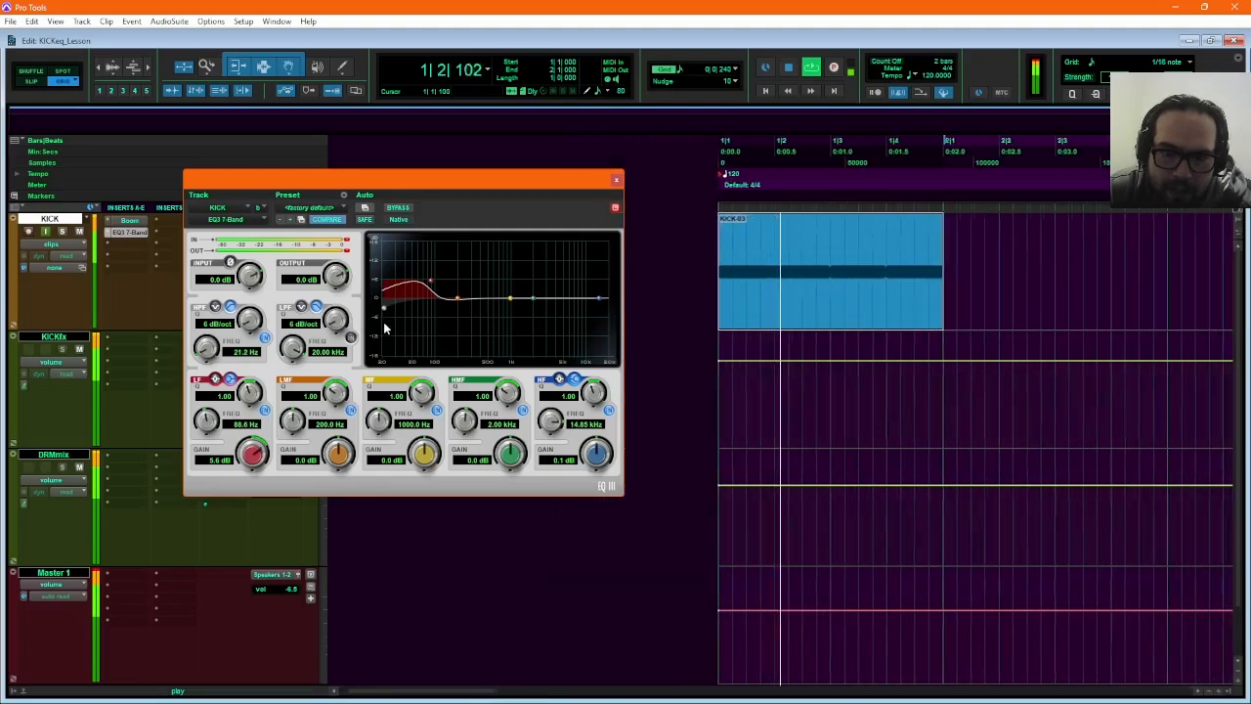
# Enable the high-pass filter at about 44.2 Hz with an 18 dB/oct slope and retune the low-band boost to about 101.8 Hz.
pyautogui.moveTo(384, 329); pyautogui.dragTo(410, 352)
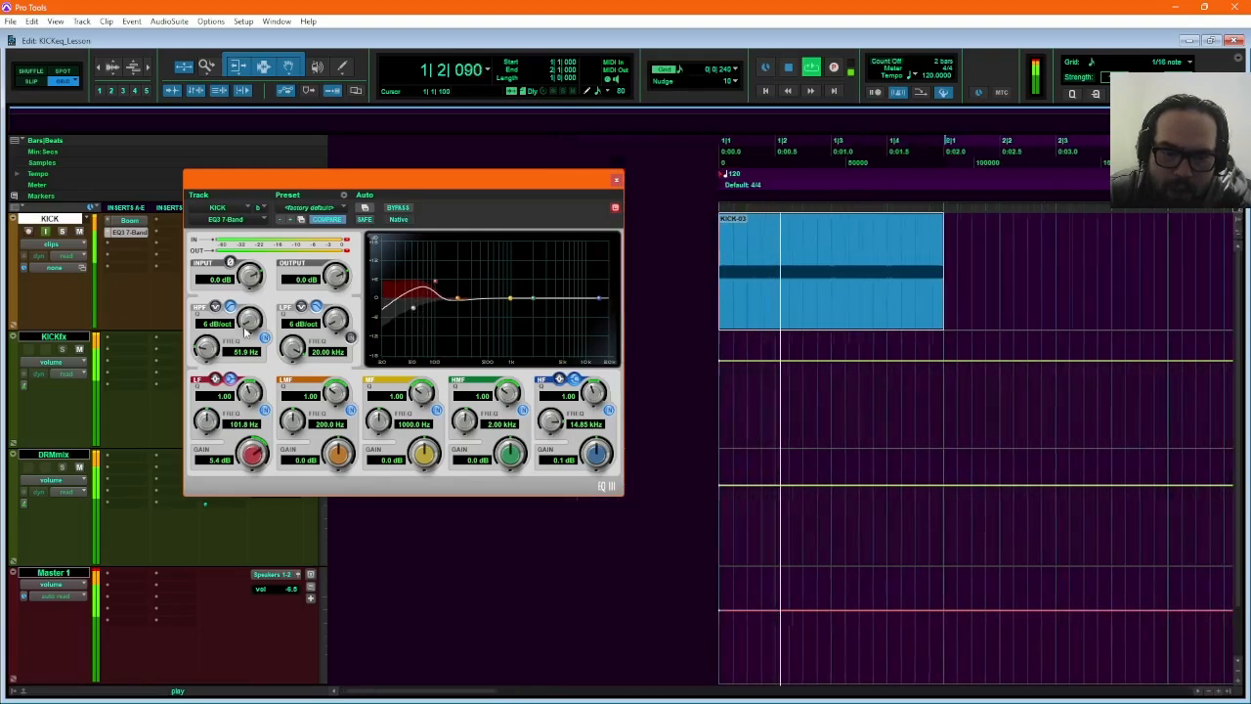
pyautogui.scroll(2, 211, 350)
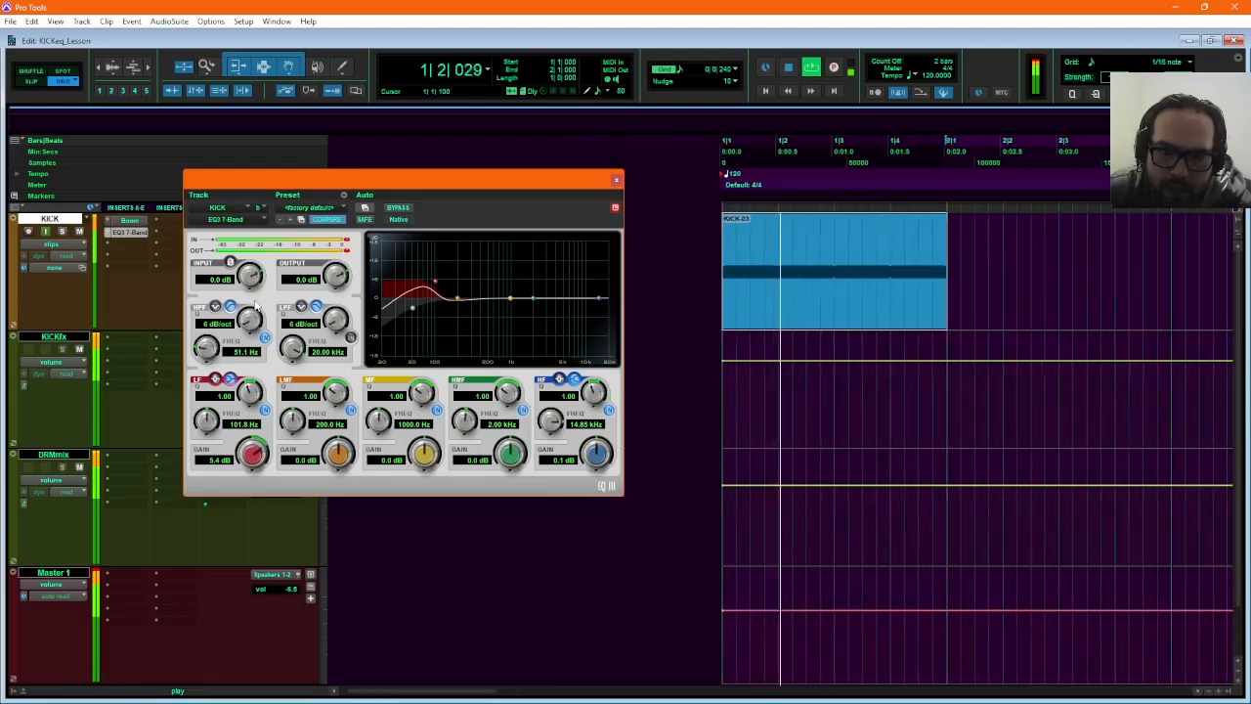
pyautogui.moveTo(256, 308); pyautogui.dragTo(262, 291)
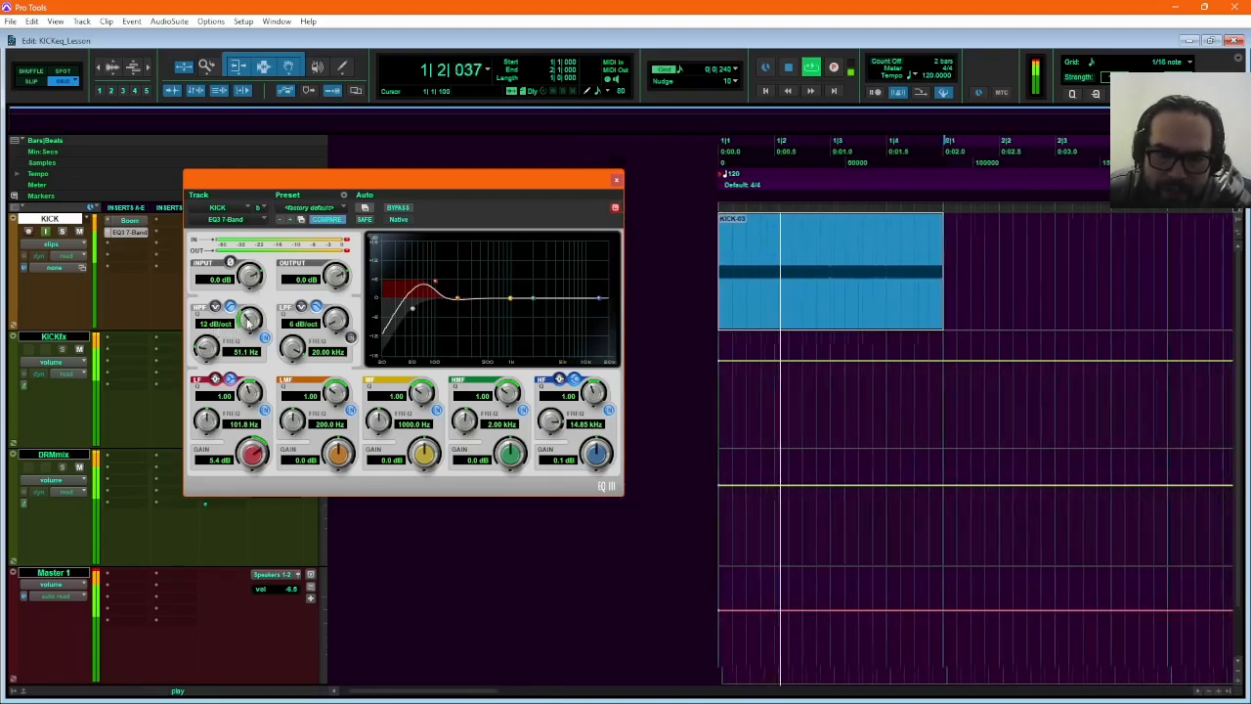
pyautogui.moveTo(250, 318); pyautogui.dragTo(260, 306)
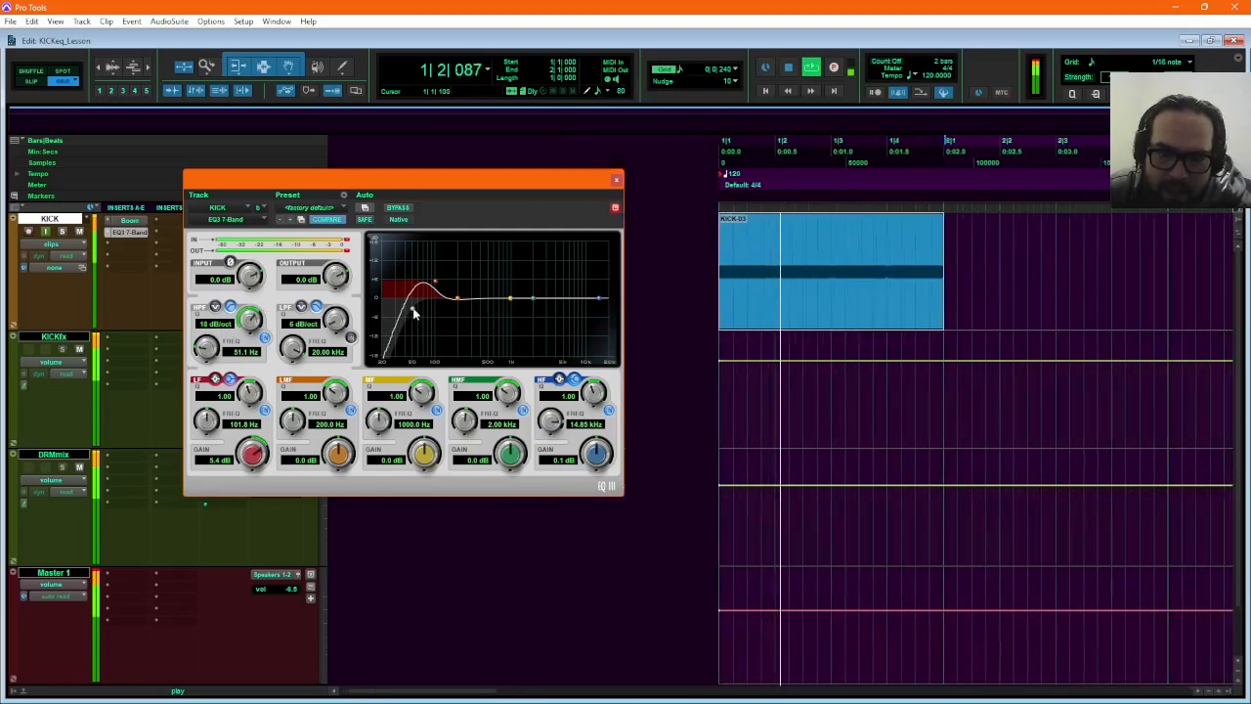
pyautogui.moveTo(412, 309); pyautogui.dragTo(411, 308)
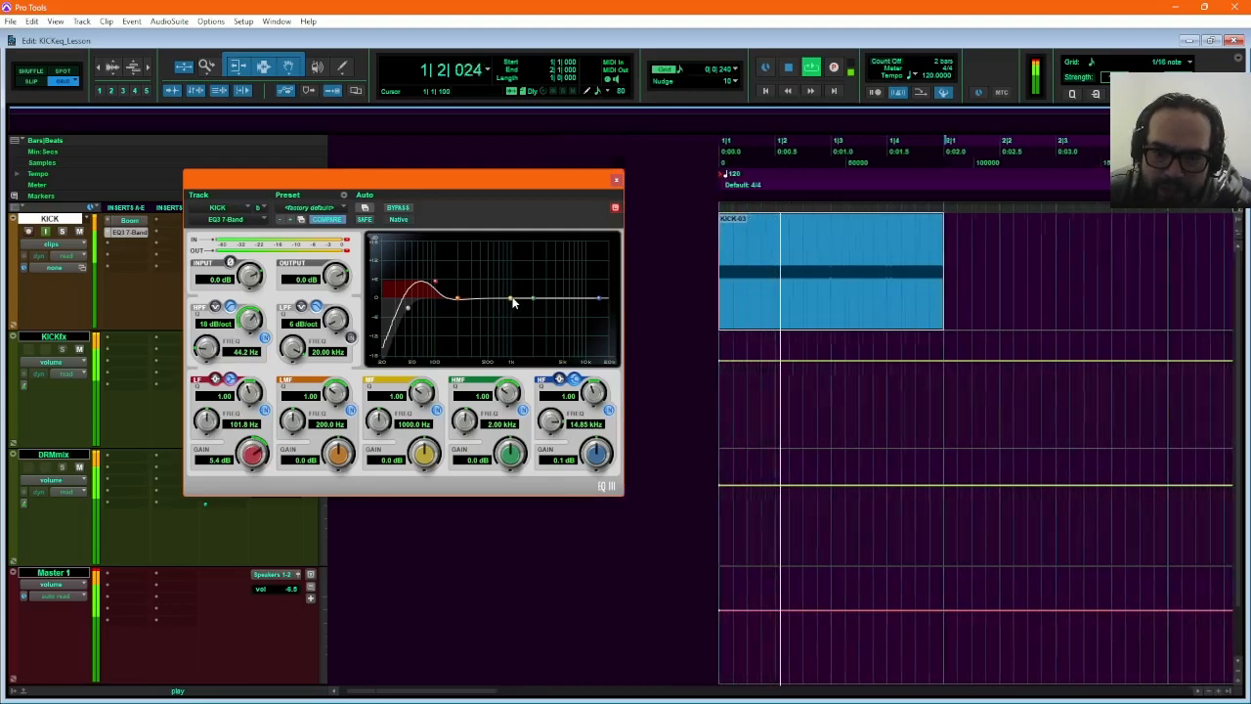
# Cut the mid band by 18 dB at about 620 Hz with a Q of about 2.92.
pyautogui.moveTo(511, 297); pyautogui.dragTo(509, 363)
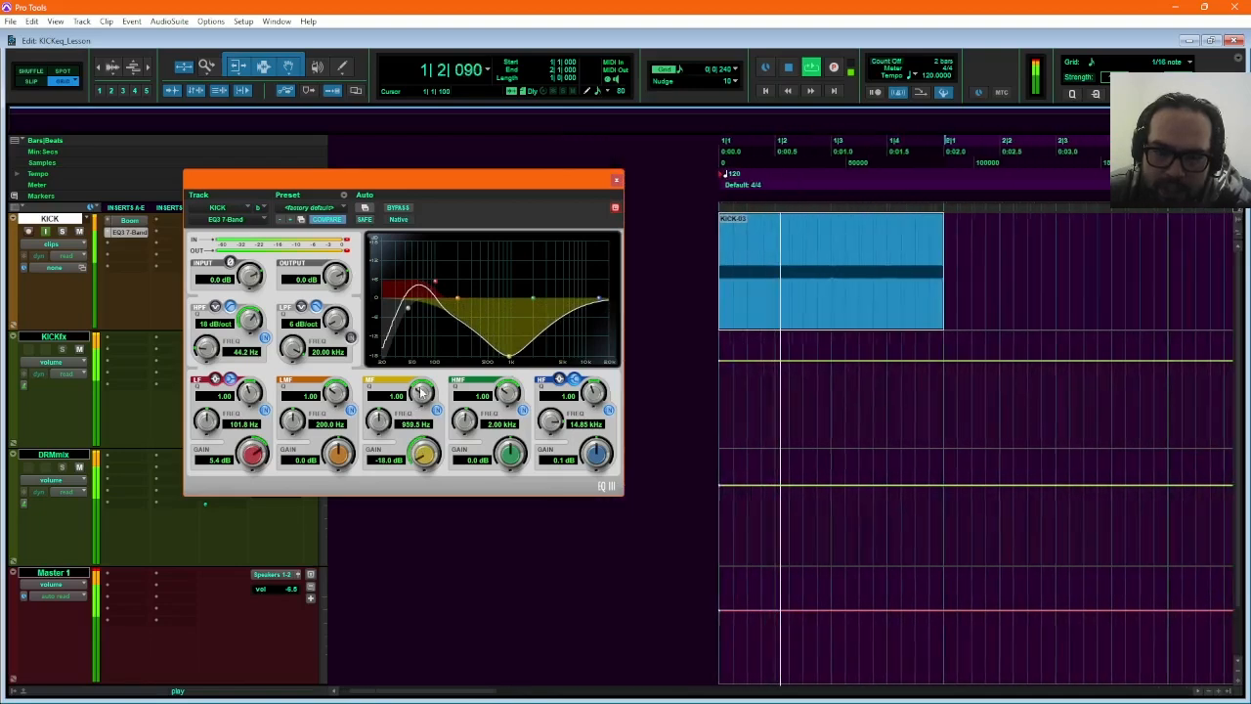
pyautogui.moveTo(420, 391); pyautogui.dragTo(437, 347)
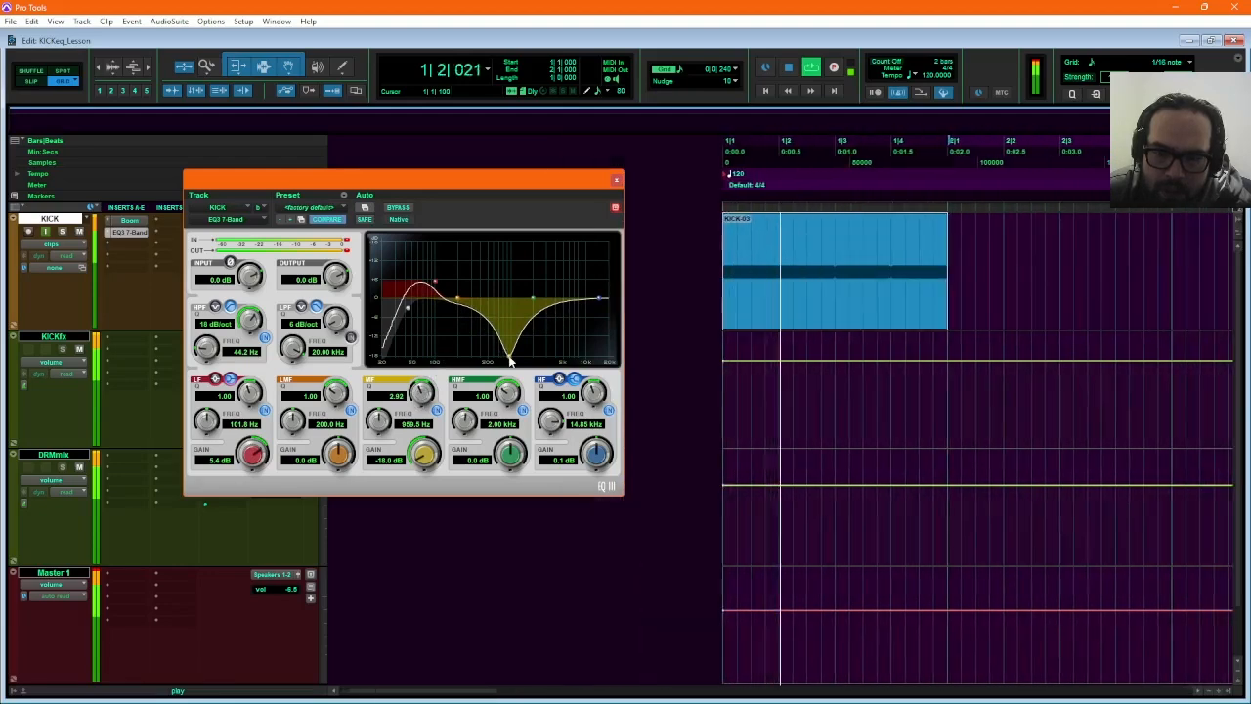
pyautogui.moveTo(509, 360); pyautogui.dragTo(497, 366)
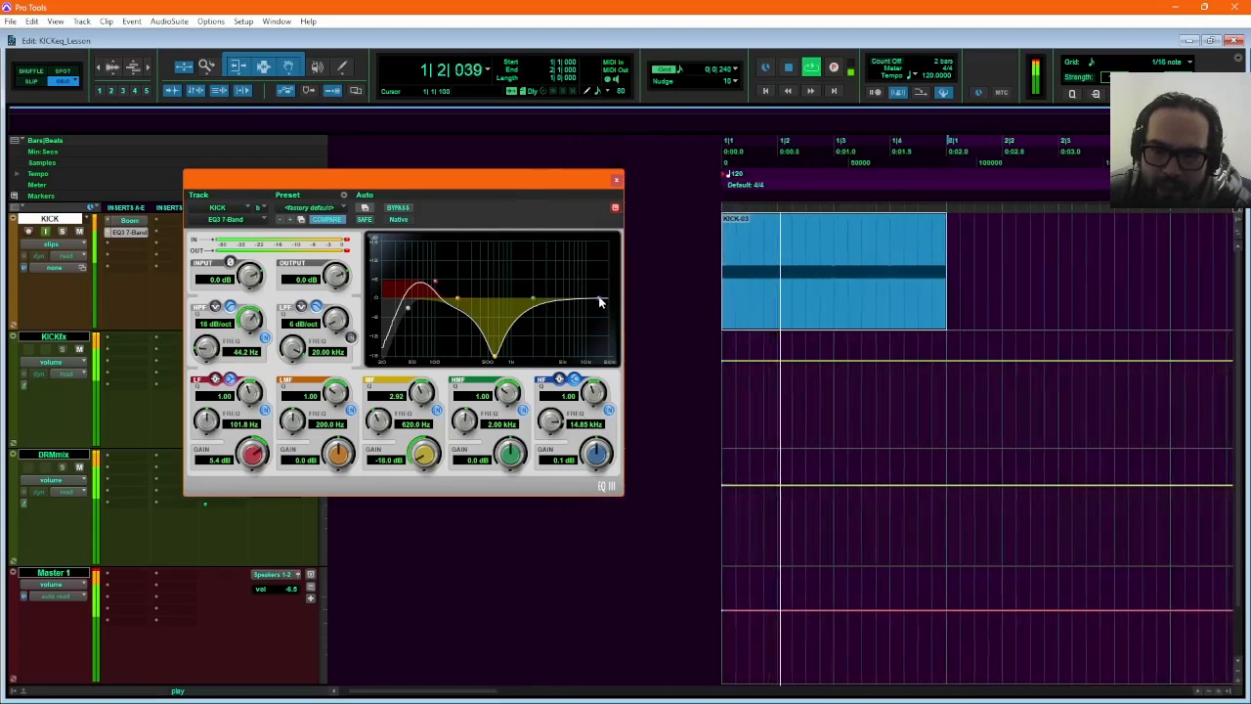
# Sweep the high band to about 6.08 kHz and boost the high-mid band about 5.4 dB at 4.79 kHz with a Q of 3.13.
pyautogui.moveTo(599, 299); pyautogui.dragTo(551, 296)
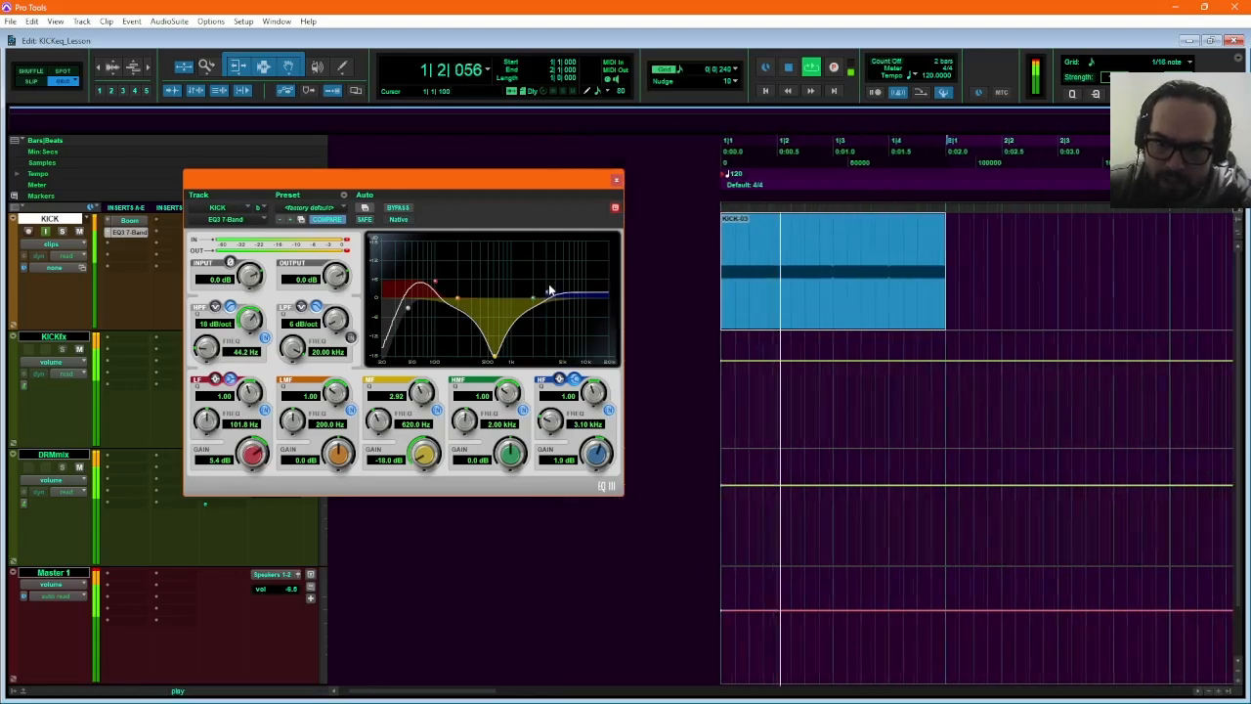
pyautogui.moveTo(549, 290); pyautogui.dragTo(564, 300)
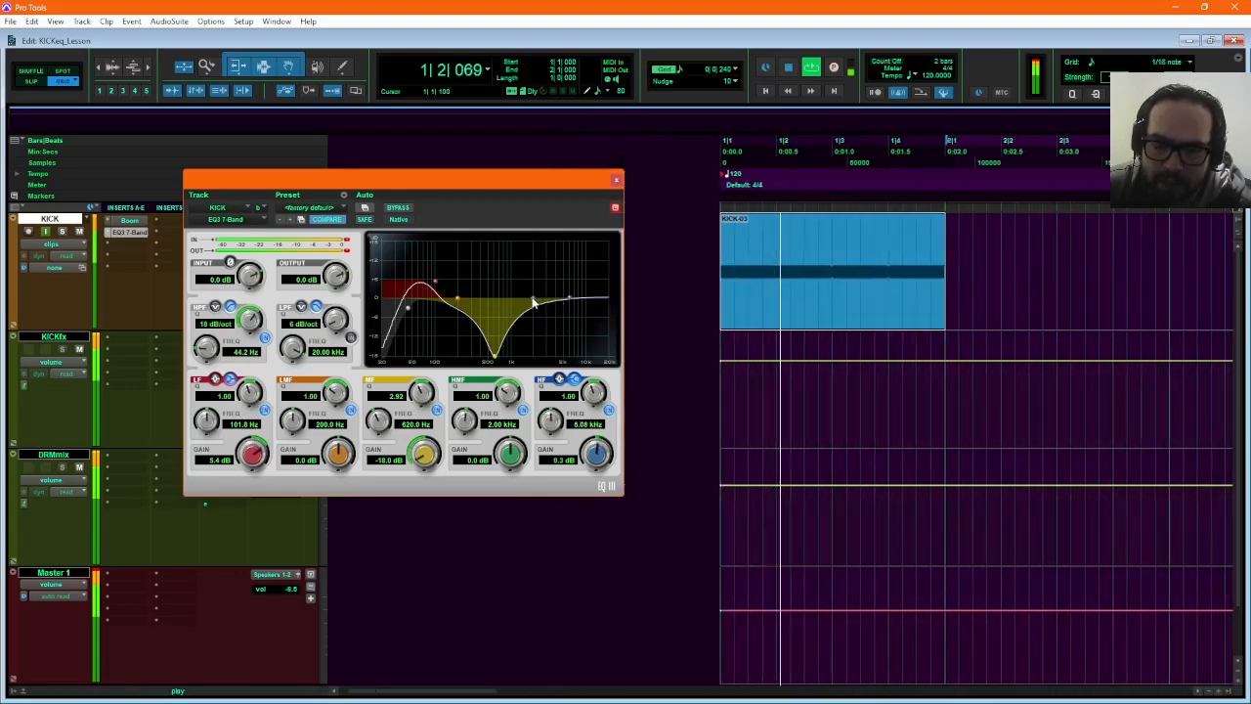
pyautogui.moveTo(533, 304); pyautogui.dragTo(563, 286)
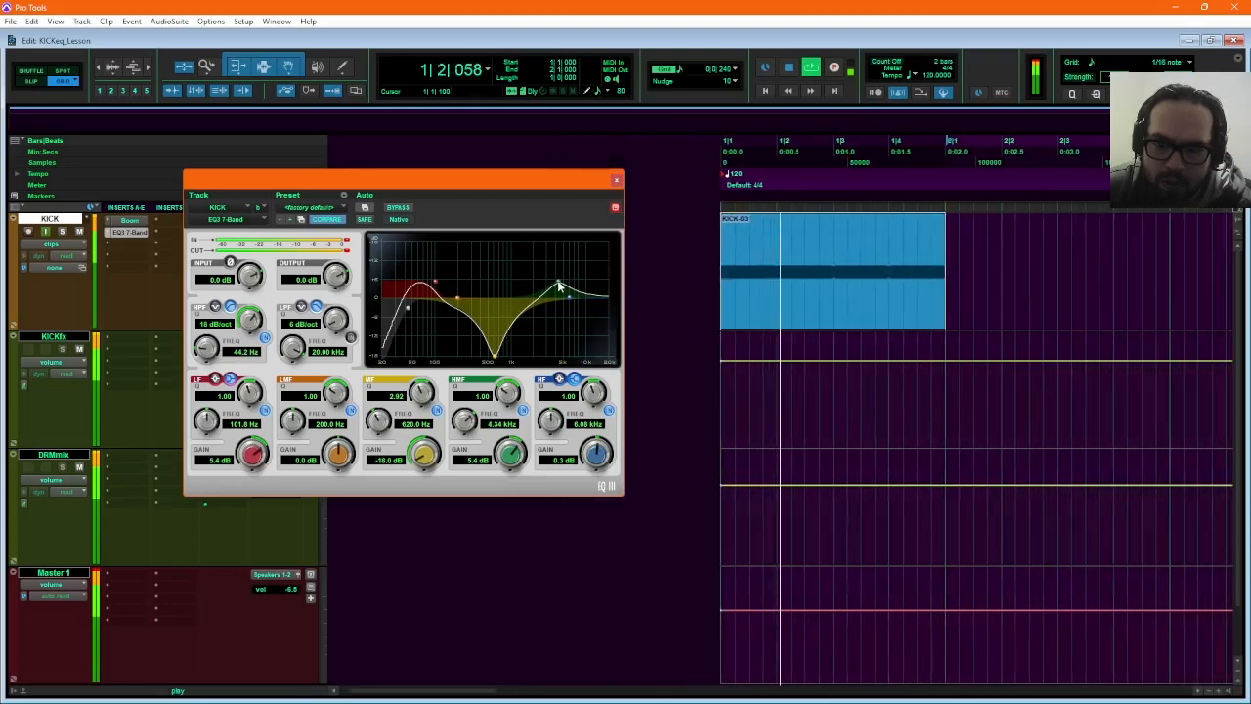
pyautogui.moveTo(558, 285); pyautogui.dragTo(563, 285)
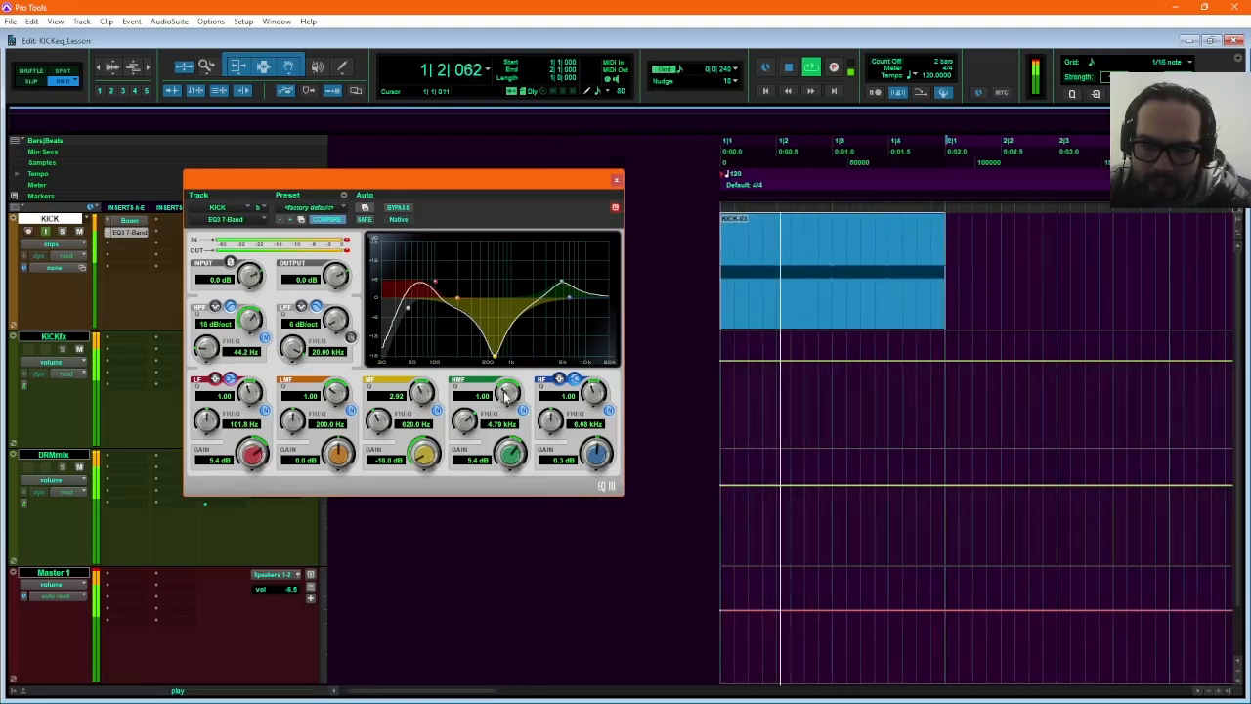
pyautogui.moveTo(505, 392); pyautogui.dragTo(518, 373)
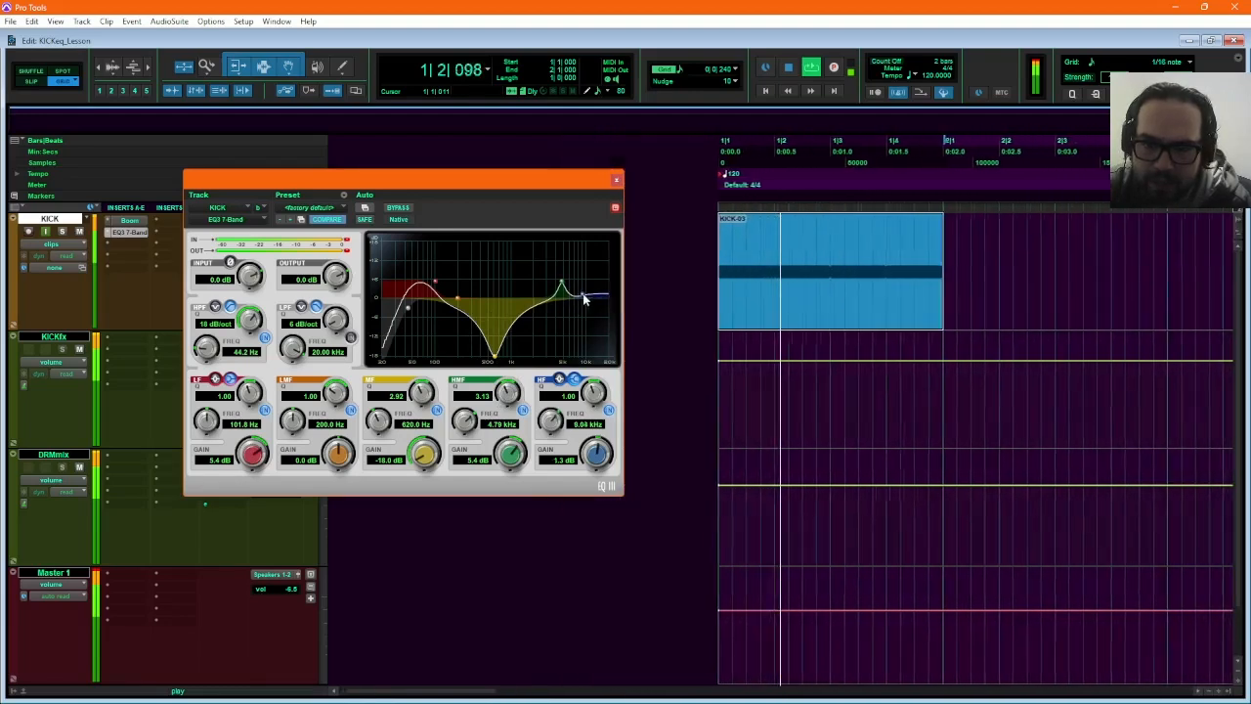
# Cut the high band 12 dB at about 15.76 kHz and enable the low-pass filter at about 10.69 kHz with an 18 dB/oct slope.
pyautogui.moveTo(585, 300); pyautogui.dragTo(602, 373)
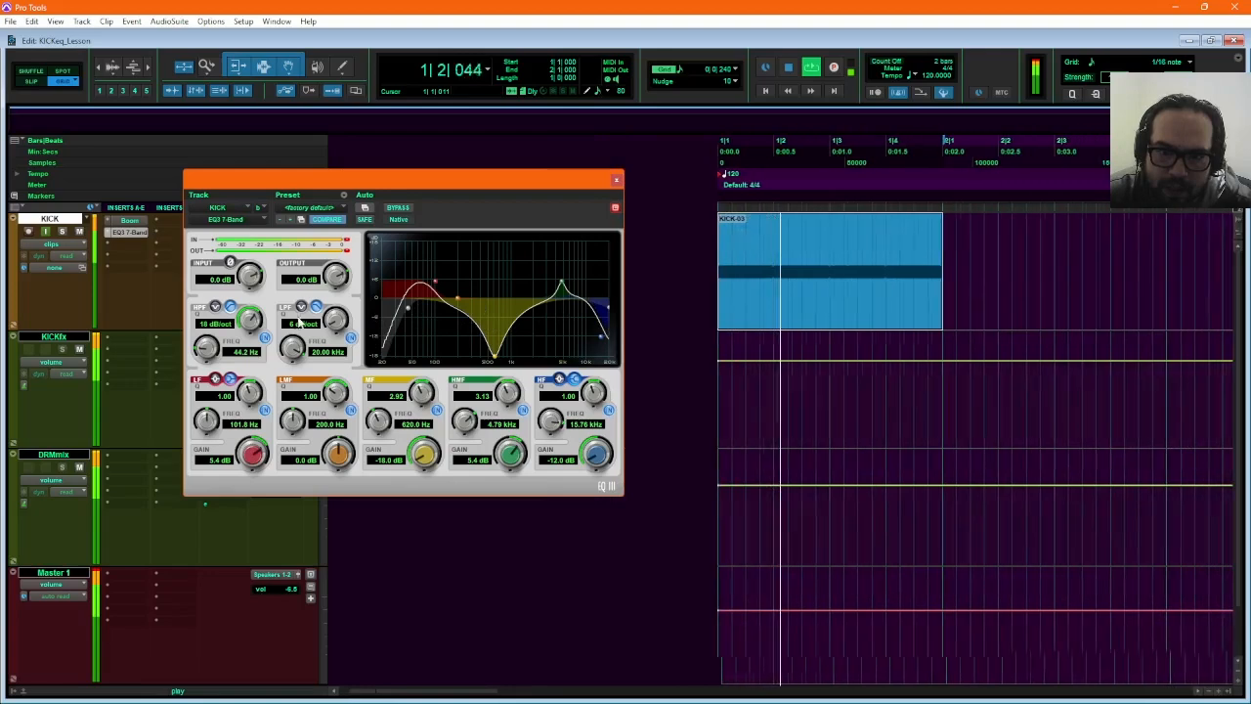
pyautogui.moveTo(282, 347)
pyautogui.mouseDown()
pyautogui.moveTo(284, 376)
pyautogui.moveTo(298, 350)
pyautogui.moveTo(278, 381)
pyautogui.moveTo(304, 352)
pyautogui.mouseUp()
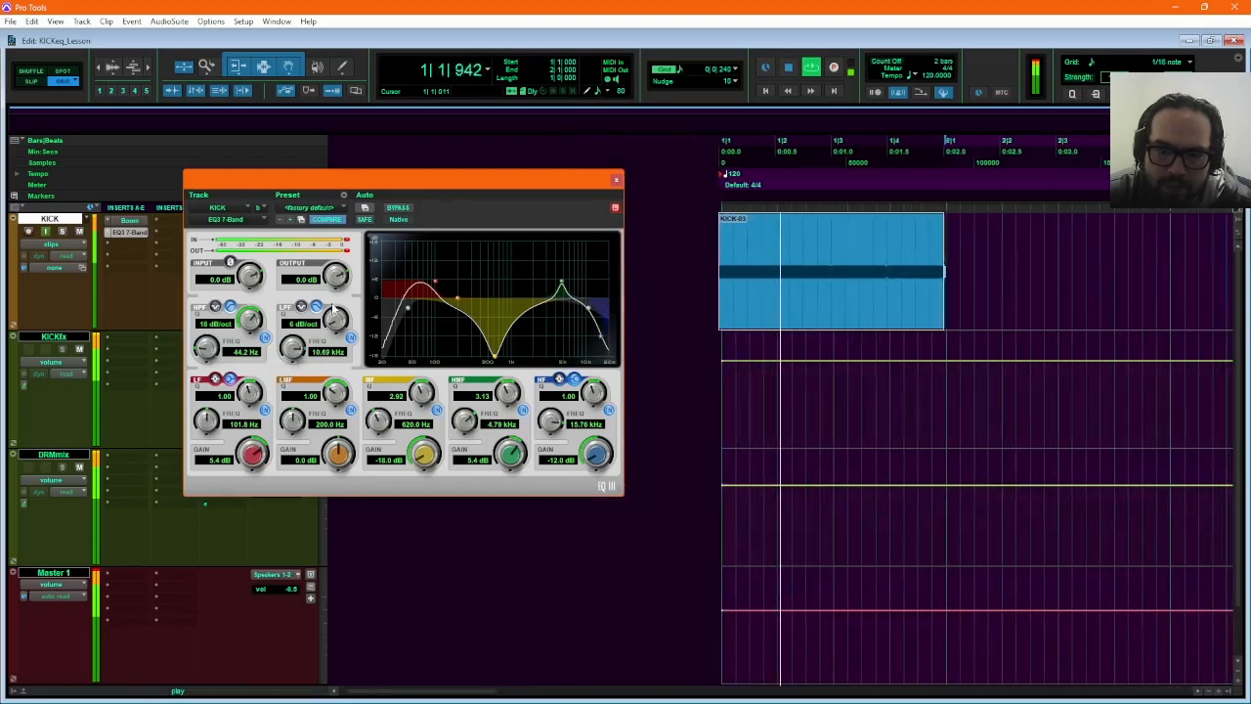
pyautogui.moveTo(332, 309); pyautogui.dragTo(366, 270)
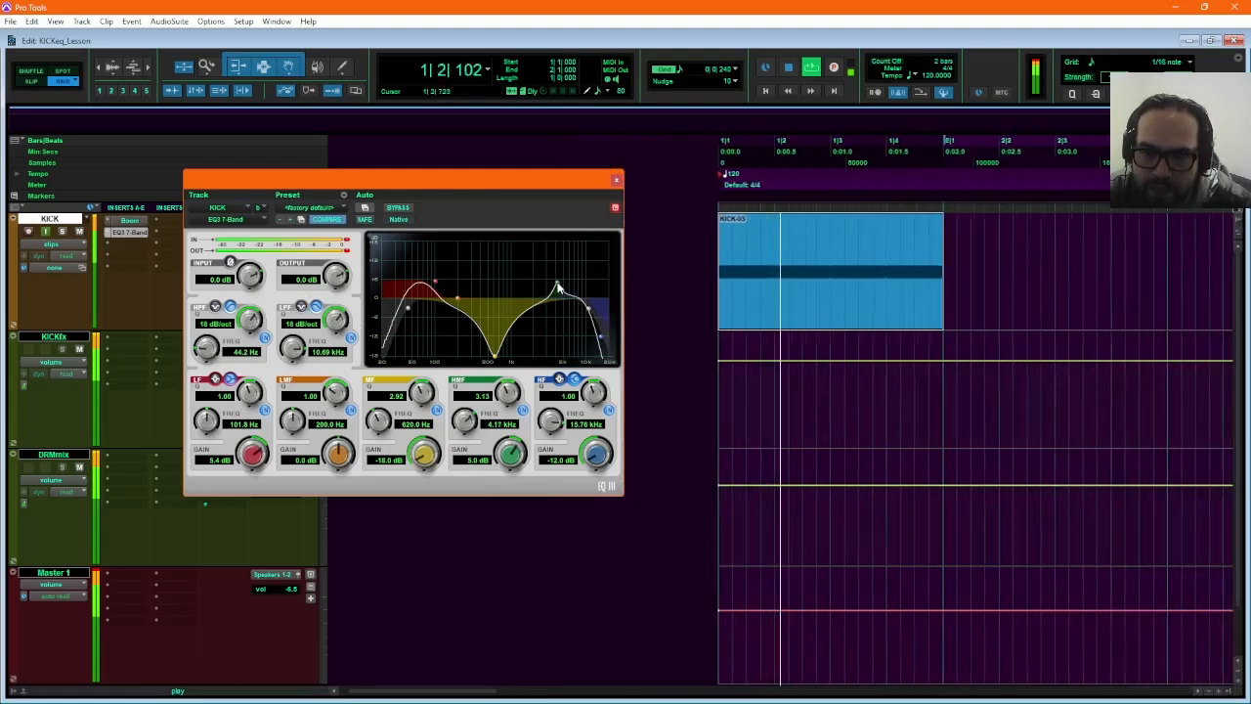
# Retune the high-mid boost to about 3.93 kHz and narrow the mid-band cut to a Q of about 3.67.
pyautogui.moveTo(557, 287); pyautogui.dragTo(555, 286)
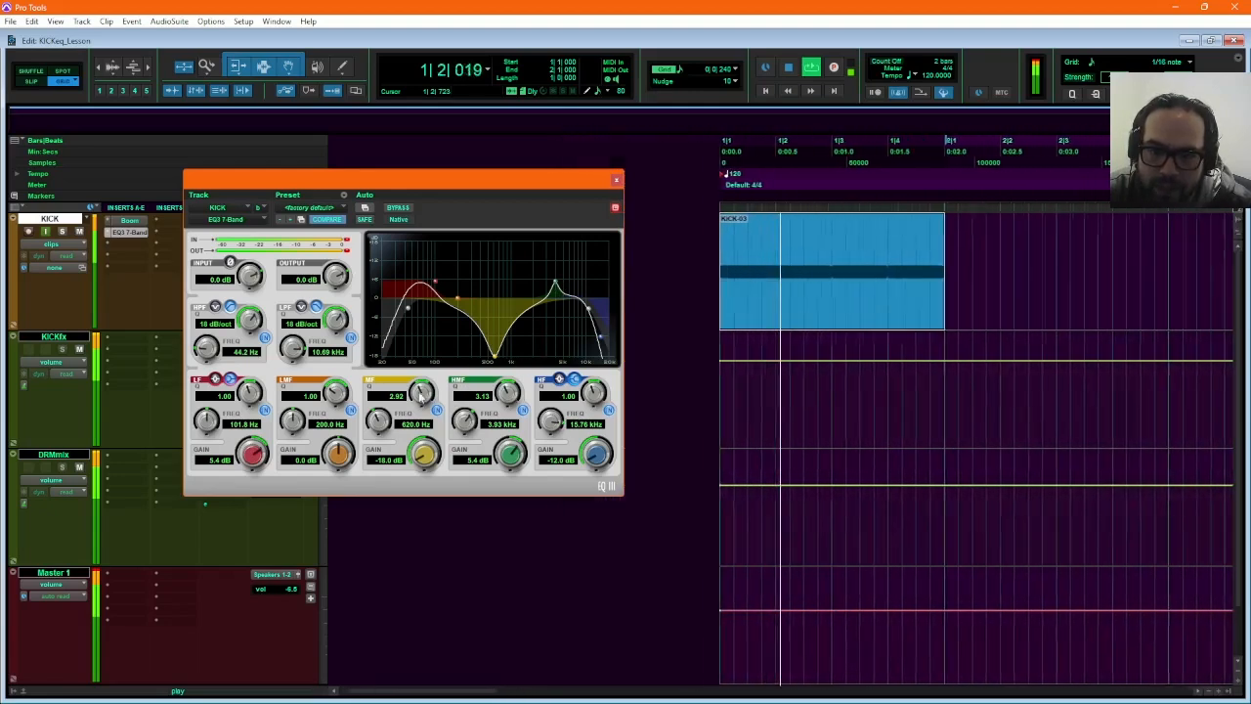
pyautogui.moveTo(421, 395); pyautogui.dragTo(426, 391)
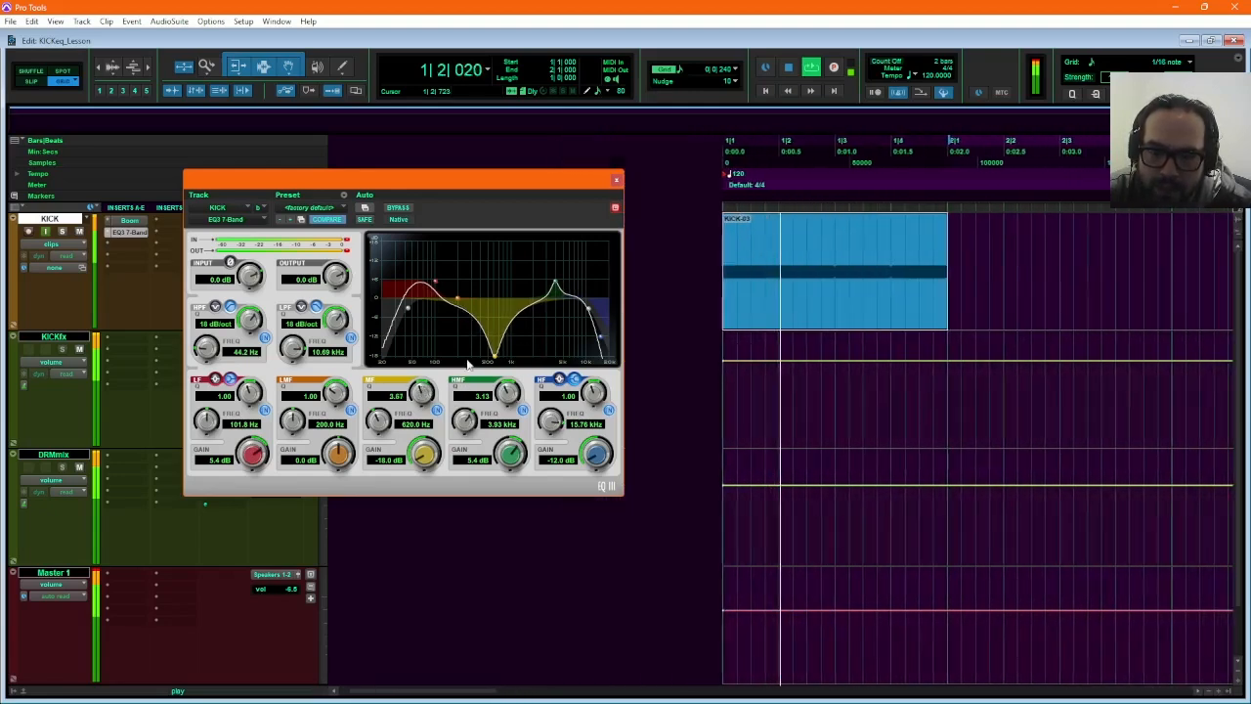
# Retune the EQ3 7-Band mid-band cut to about 518.6 Hz, close the EQ and stop playback.
pyautogui.moveTo(490, 360)
pyautogui.mouseDown()
pyautogui.moveTo(478, 367)
pyautogui.moveTo(489, 375)
pyautogui.mouseUp()
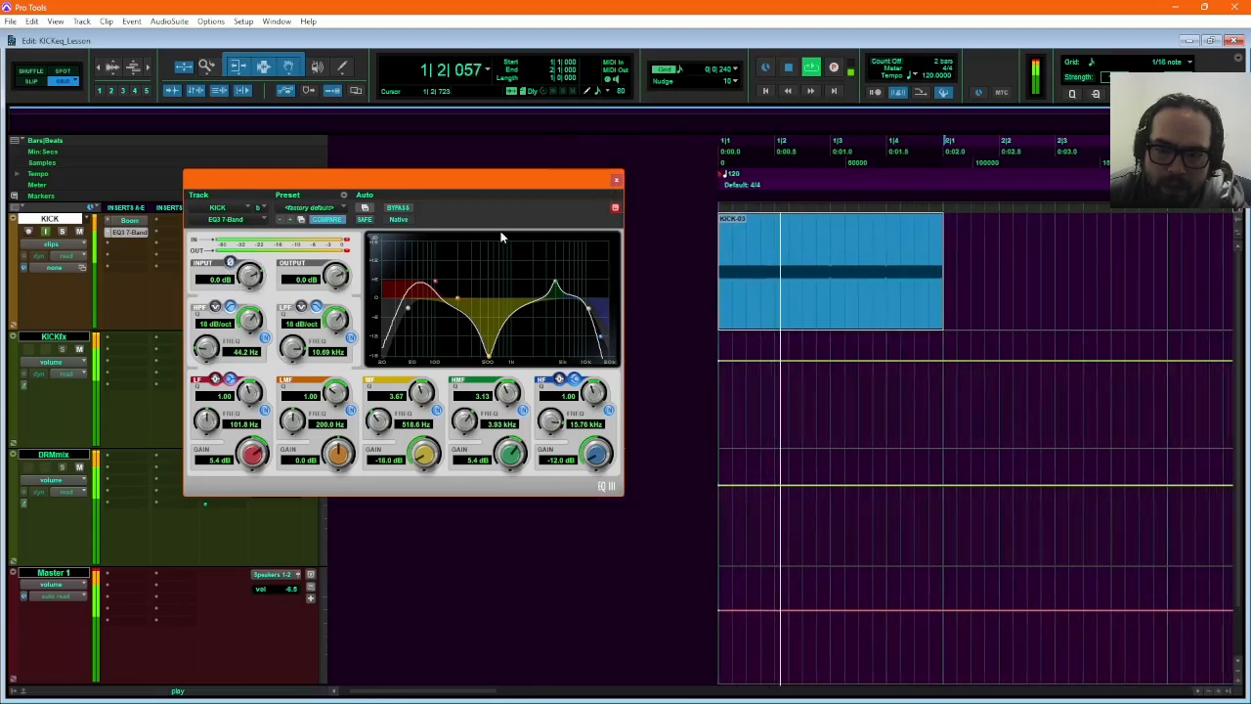
pyautogui.click(615, 180)
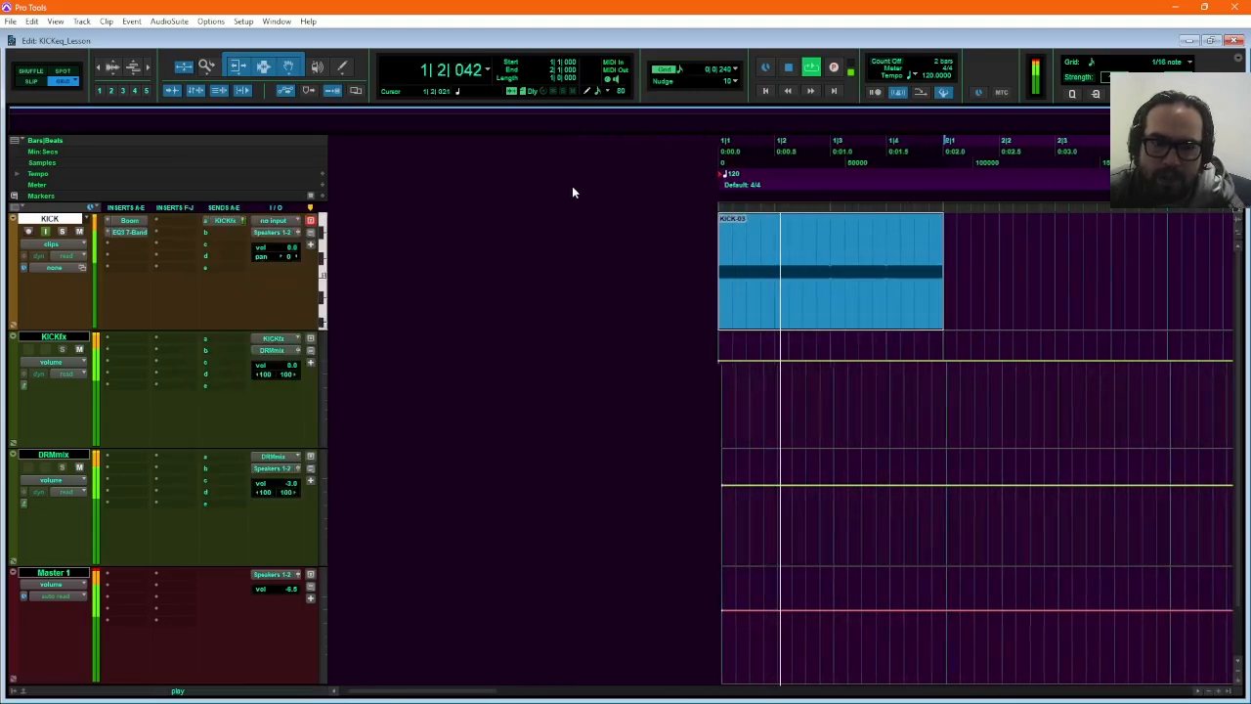
pyautogui.press('space')
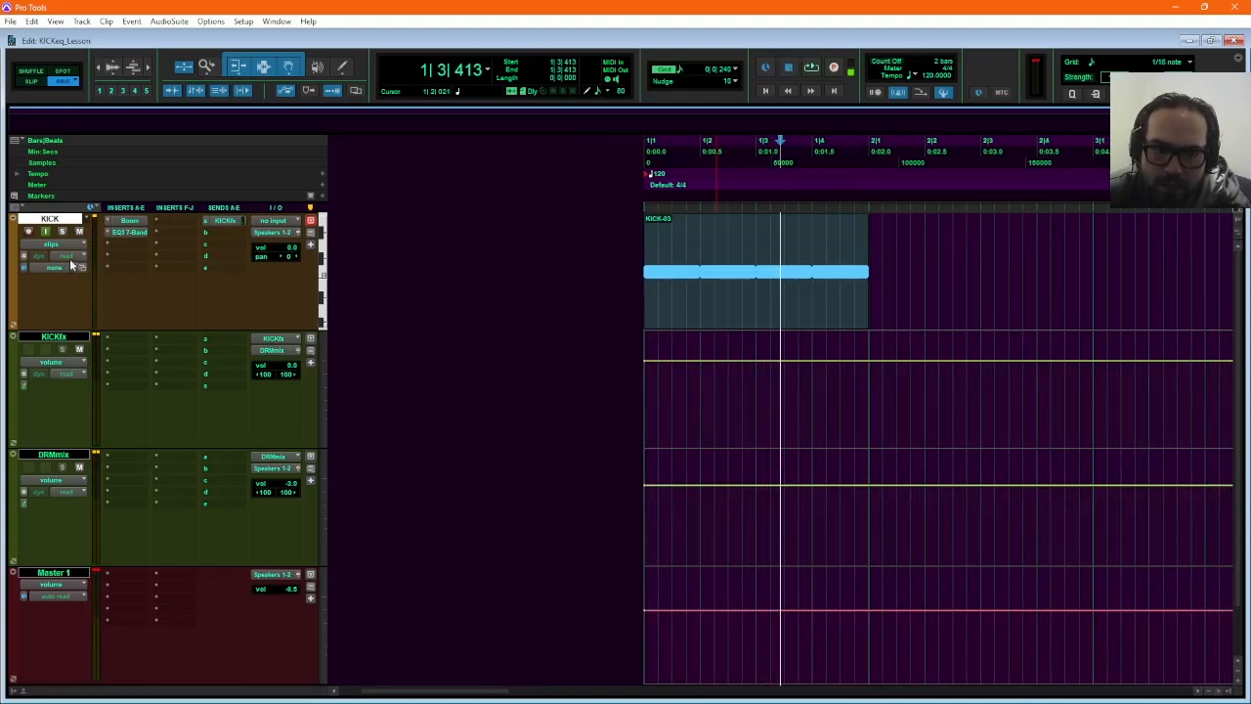
# Insert the mono Pro Limiter dynamics plug-in directly after the EQ on the KICK track.
pyautogui.click(127, 249)
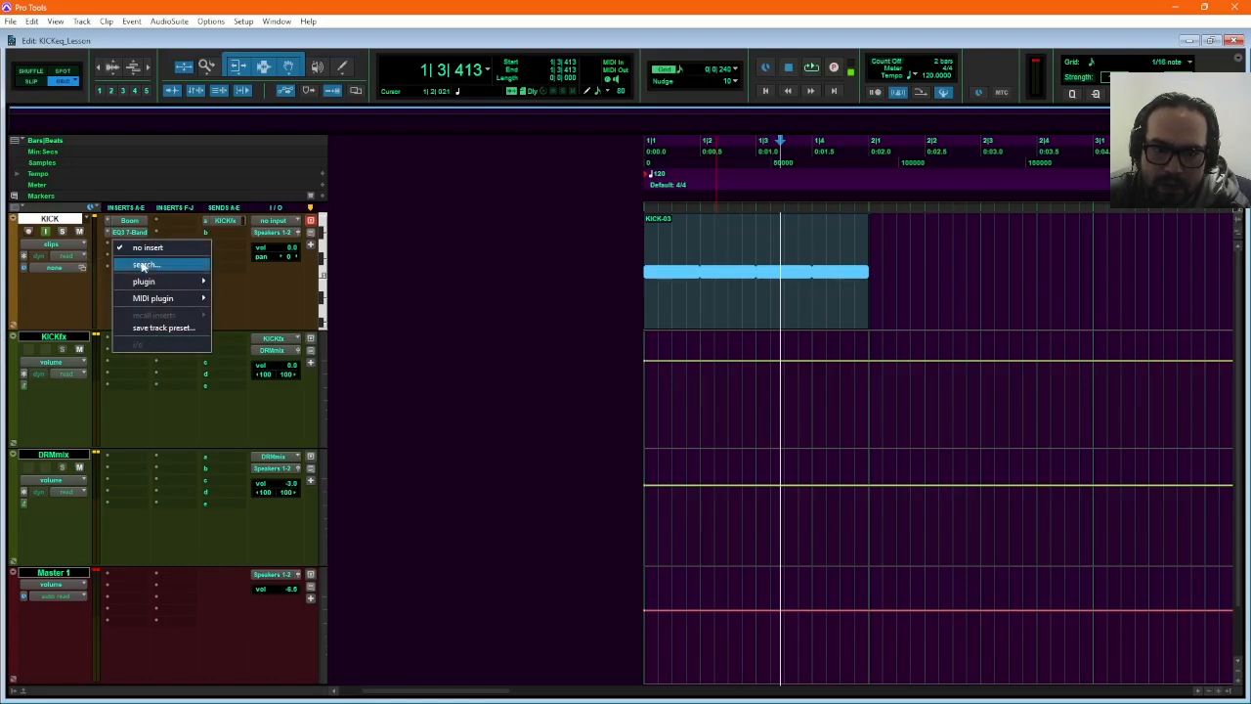
pyautogui.moveTo(152, 281)
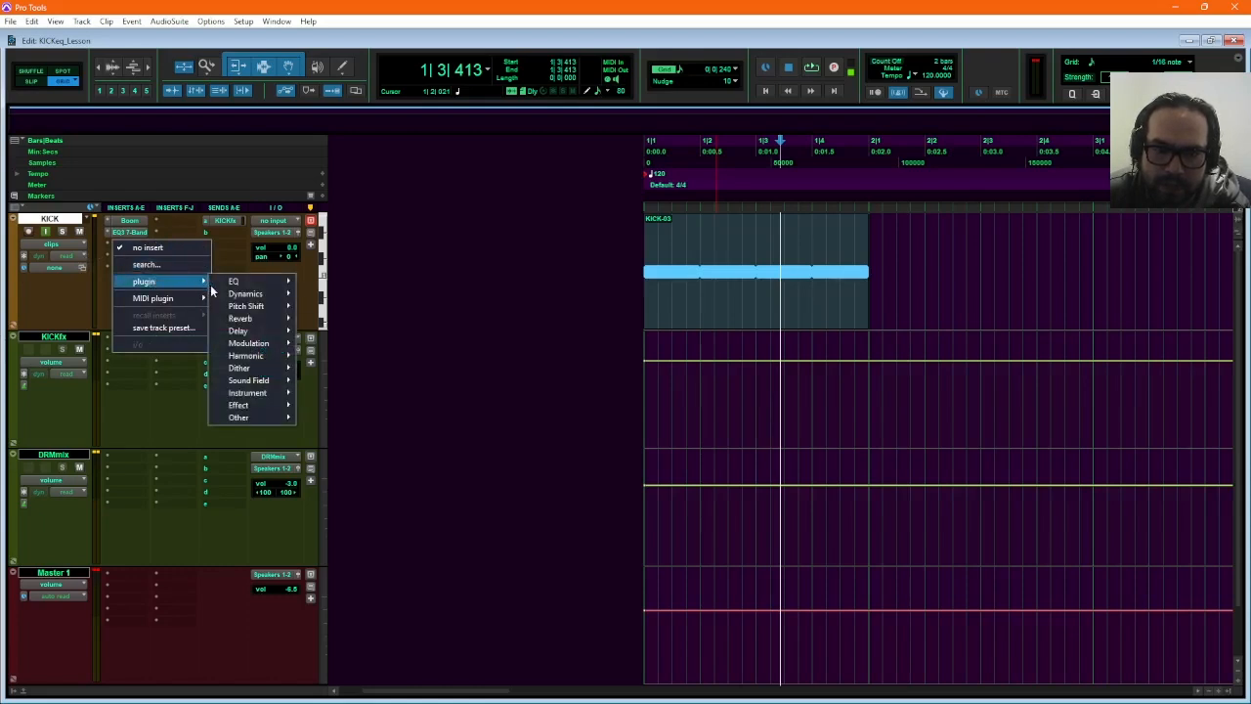
pyautogui.moveTo(238, 310)
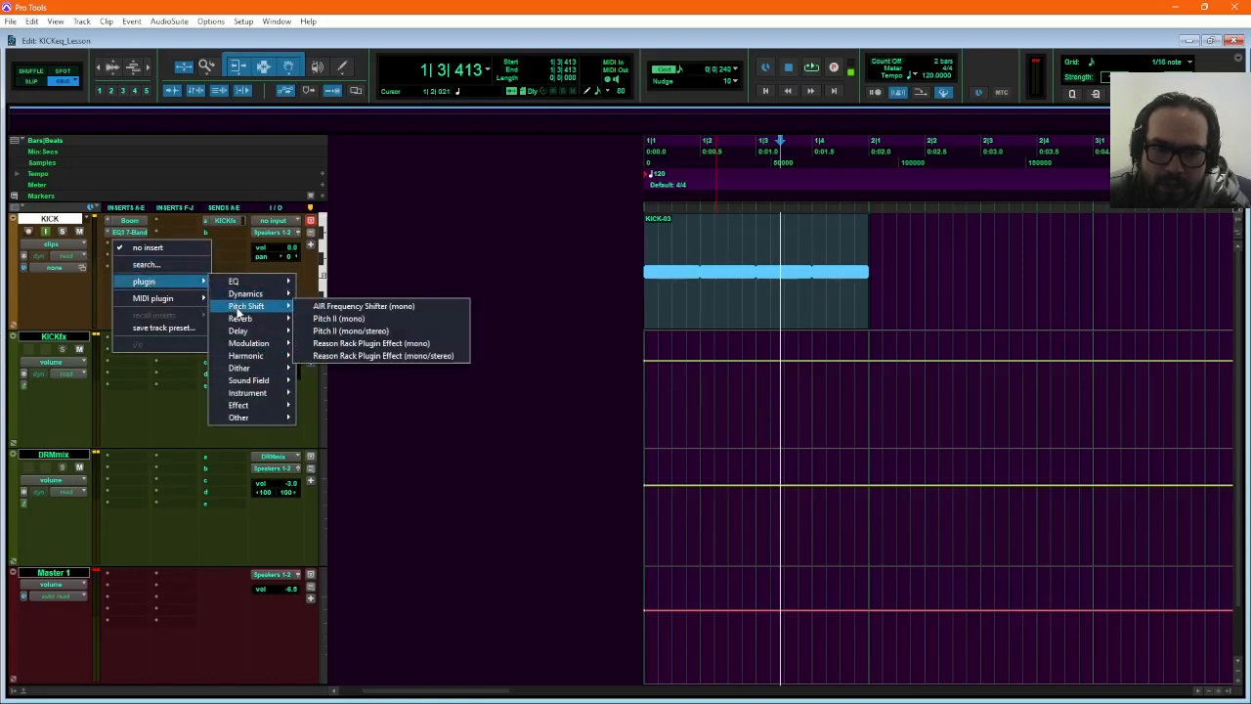
pyautogui.moveTo(242, 343)
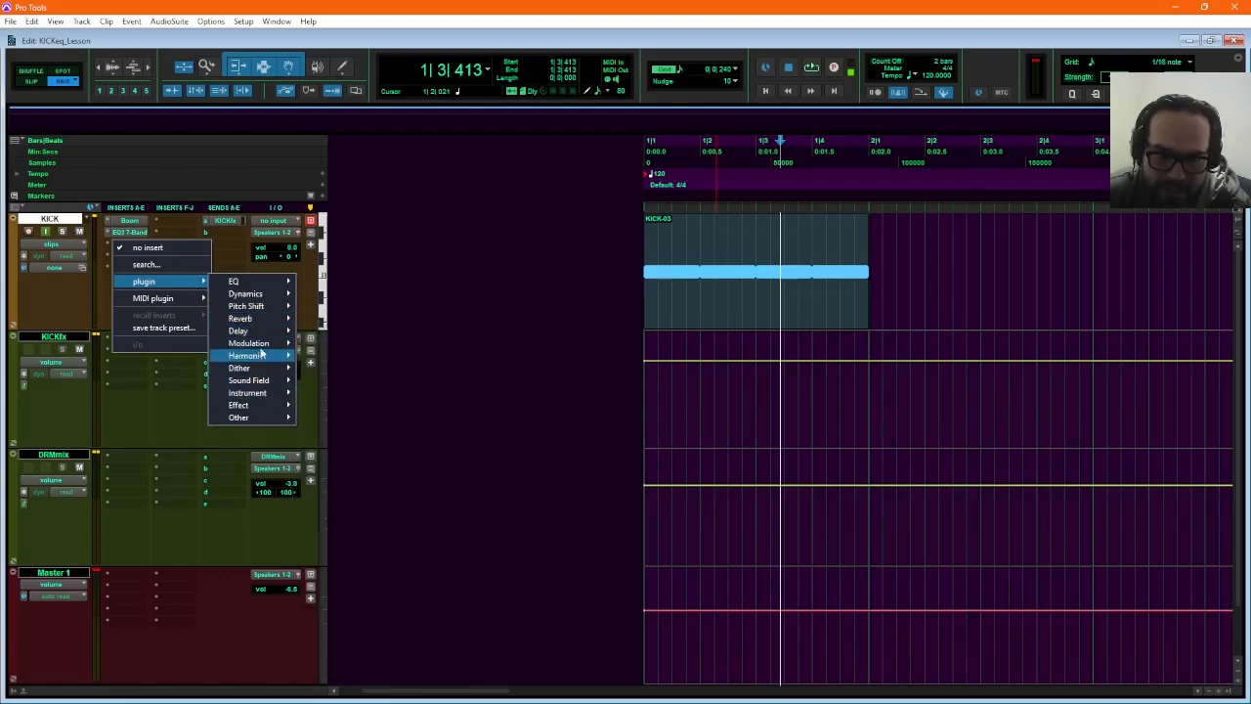
pyautogui.moveTo(271, 297)
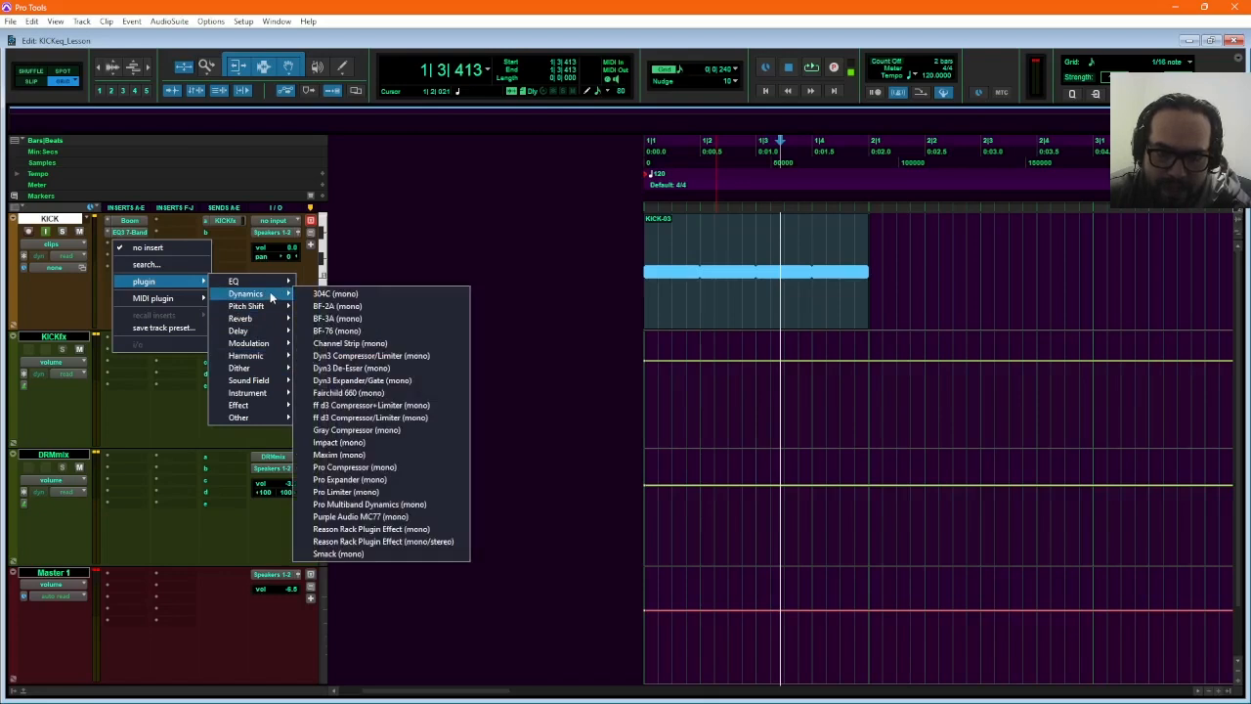
pyautogui.click(341, 493)
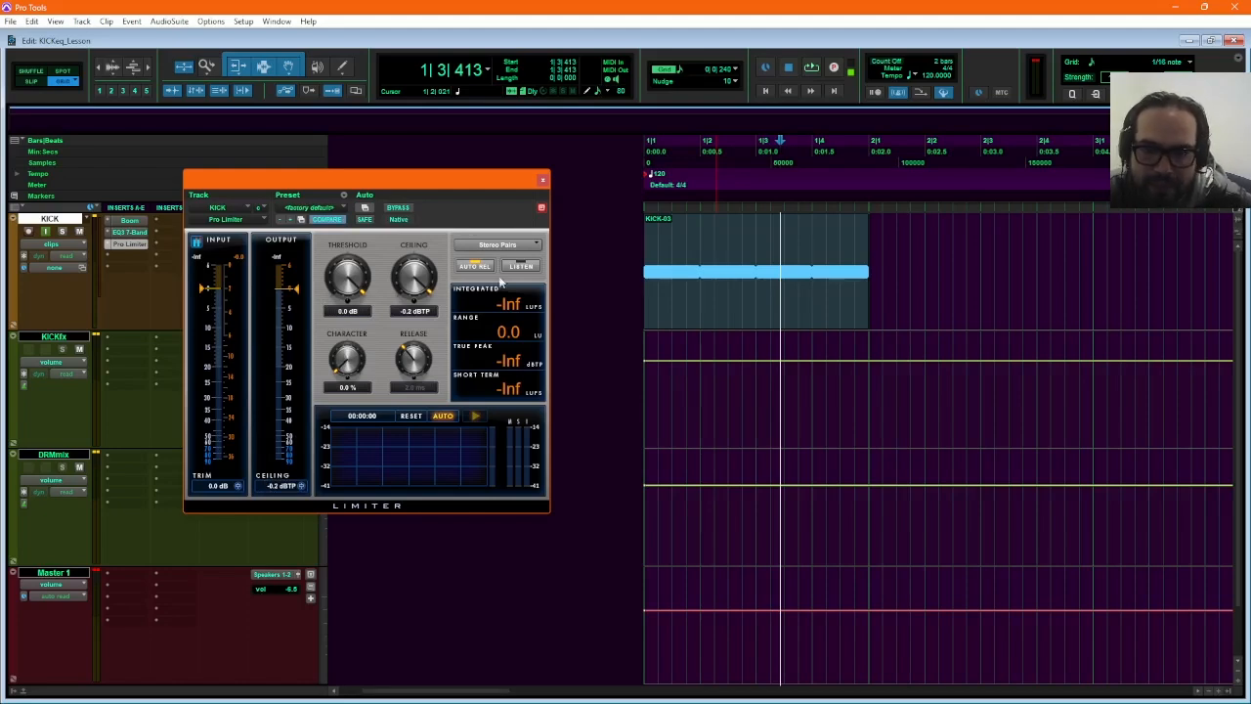
# Loop the kick clip while trying a 30 dB limiter trim and a lower threshold, resetting both to 0 dB and closing the limiter.
pyautogui.click(699, 321)
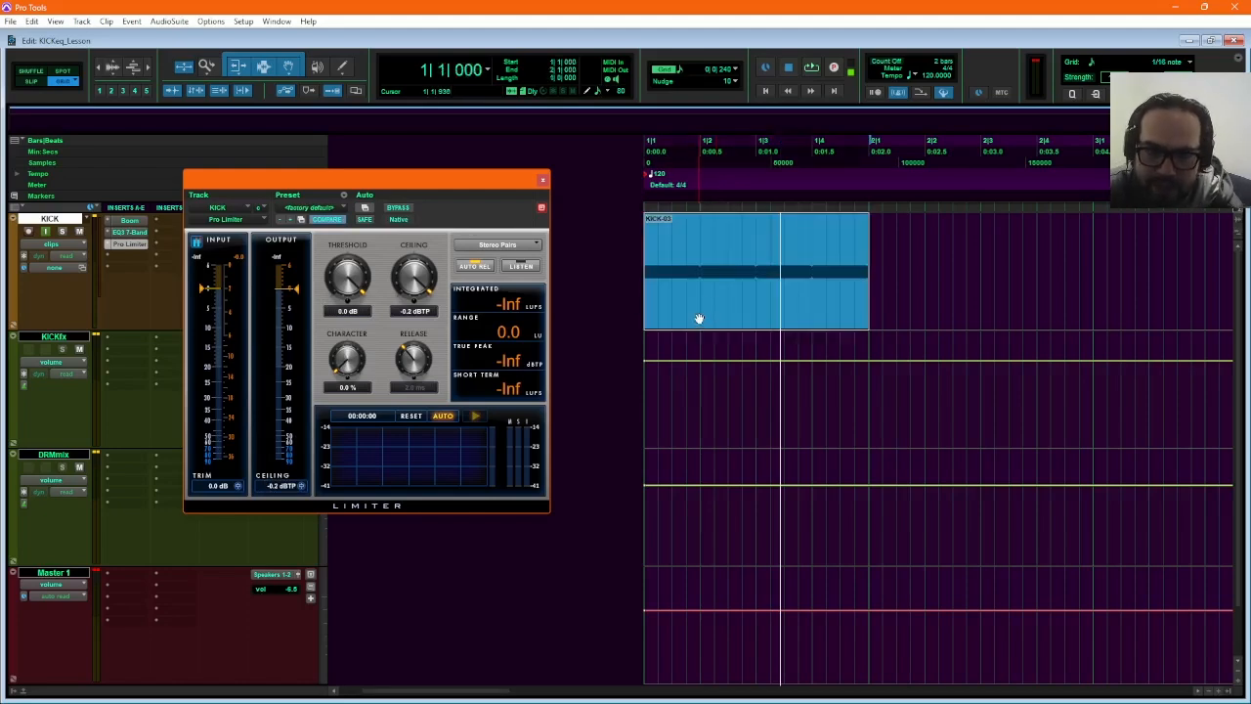
pyautogui.press('space')
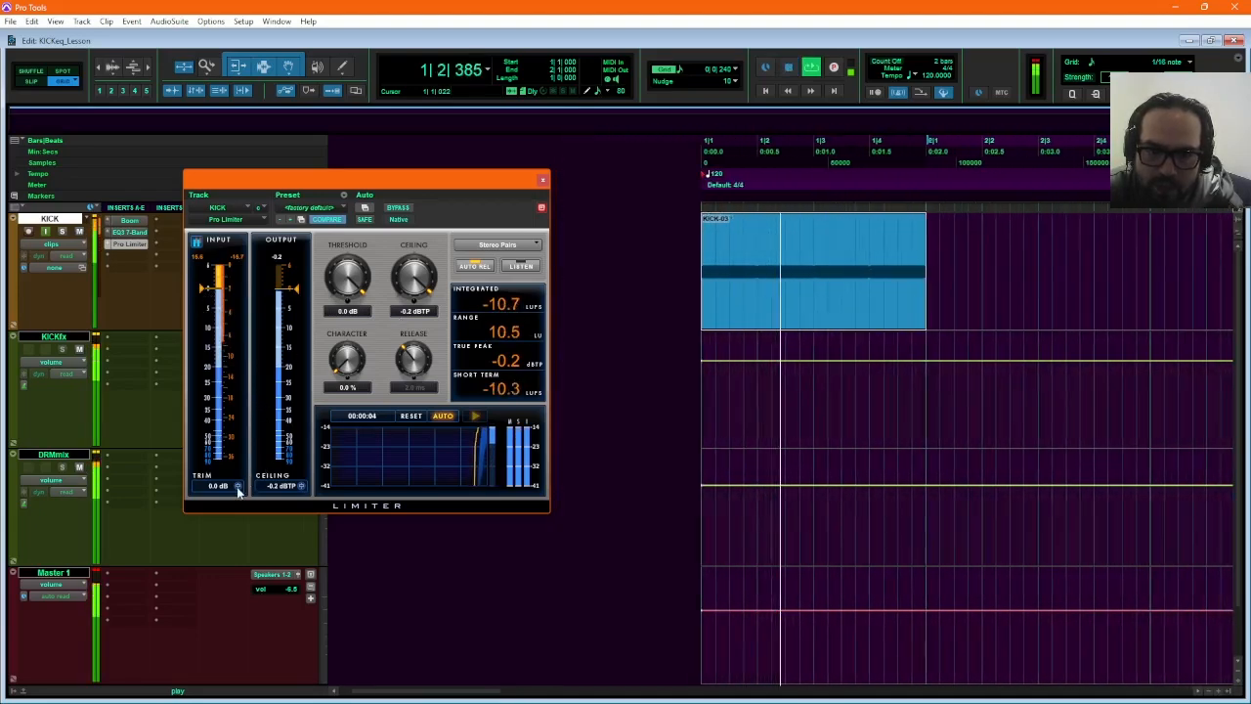
pyautogui.moveTo(238, 489); pyautogui.dragTo(254, 415)
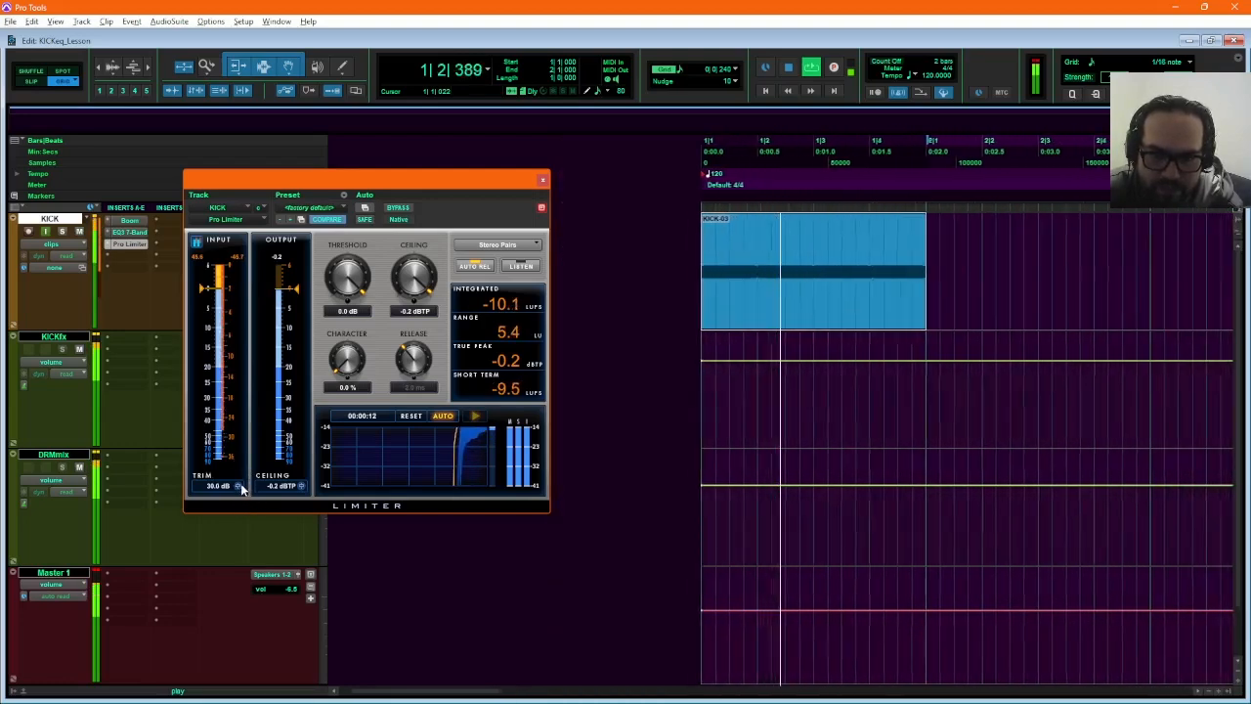
pyautogui.keyDown('alt'); pyautogui.click(239, 487); pyautogui.keyUp('alt')
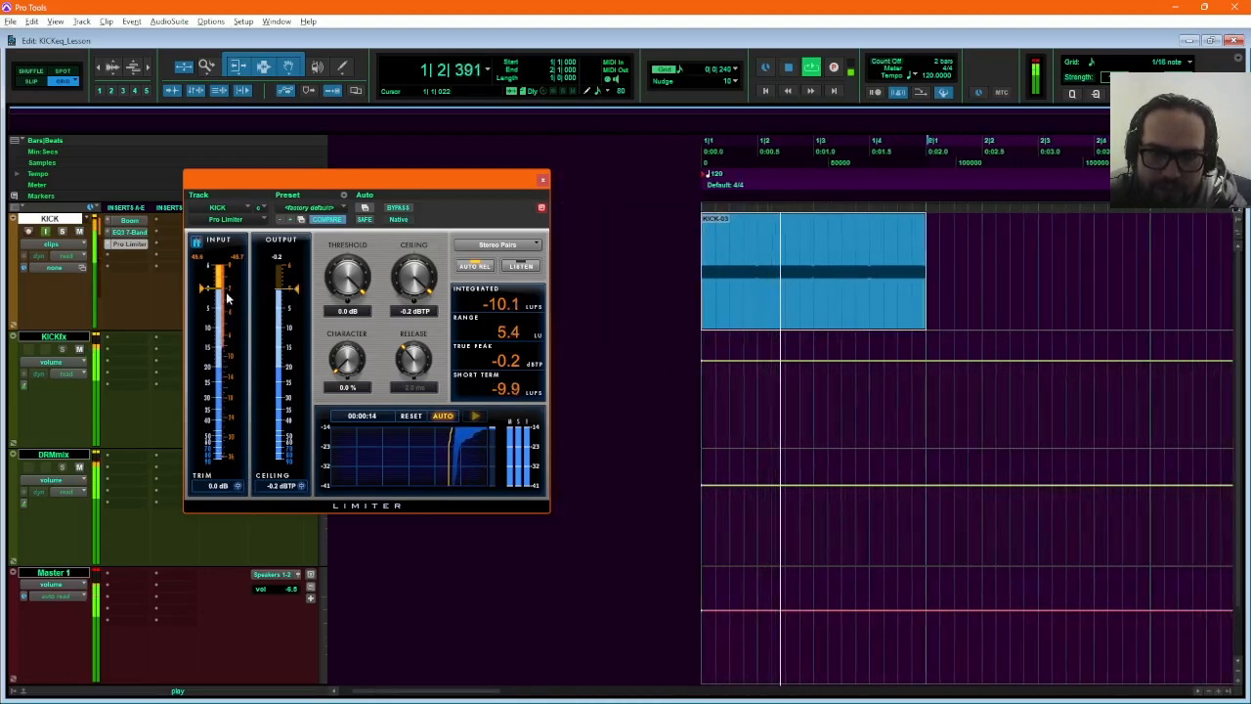
pyautogui.moveTo(203, 291); pyautogui.dragTo(209, 373)
pyautogui.keyDown('alt'); pyautogui.click(208, 371); pyautogui.keyUp('alt')
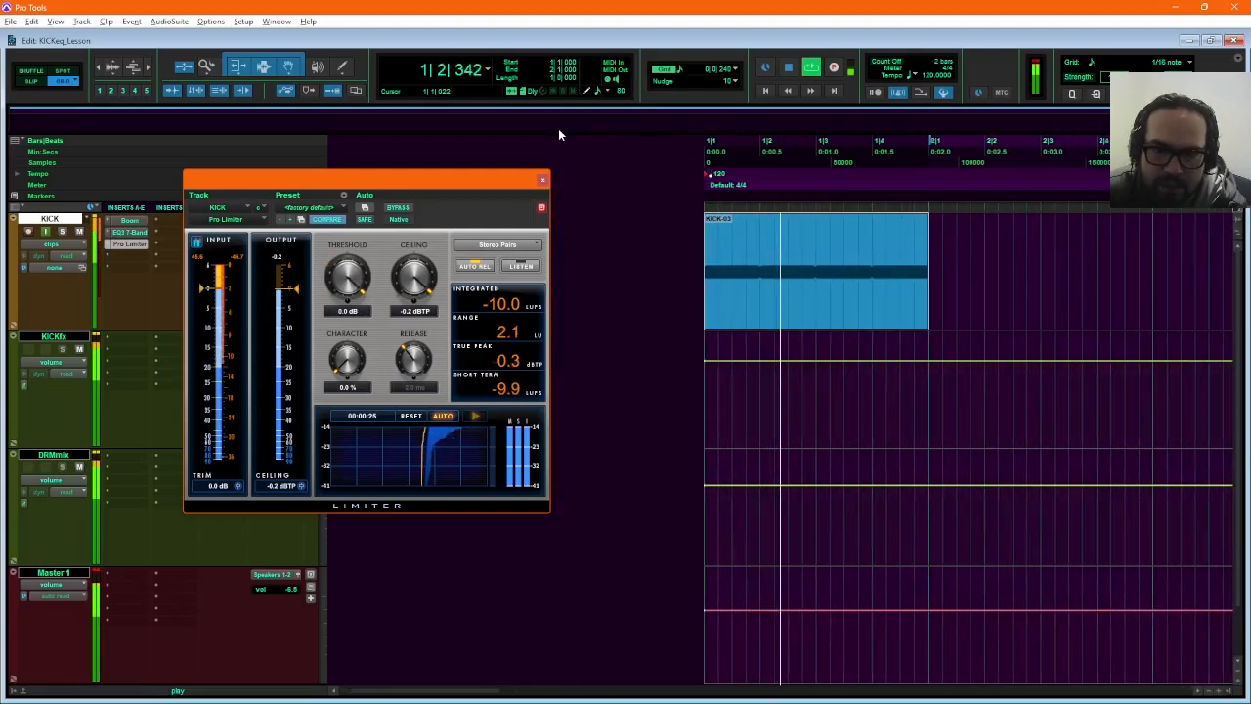
pyautogui.click(540, 182)
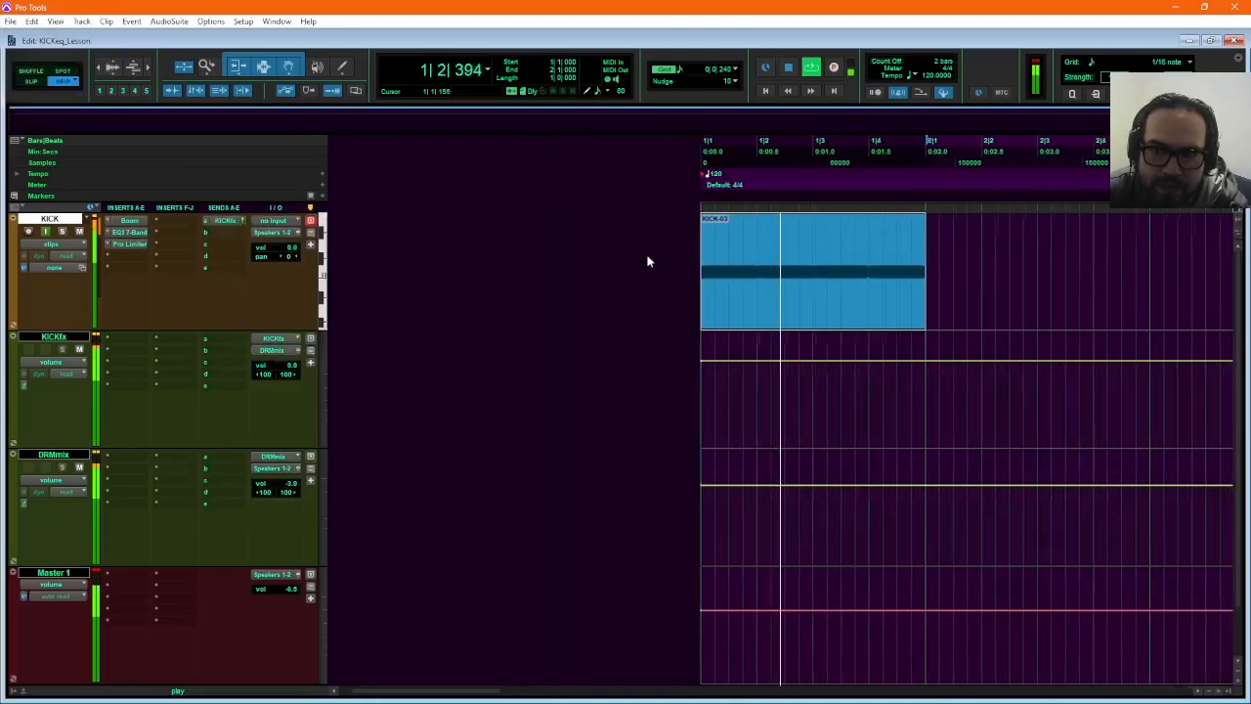
# Remove the Pro Limiter from the KICK track's third insert slot.
pyautogui.rightClick(130, 246)
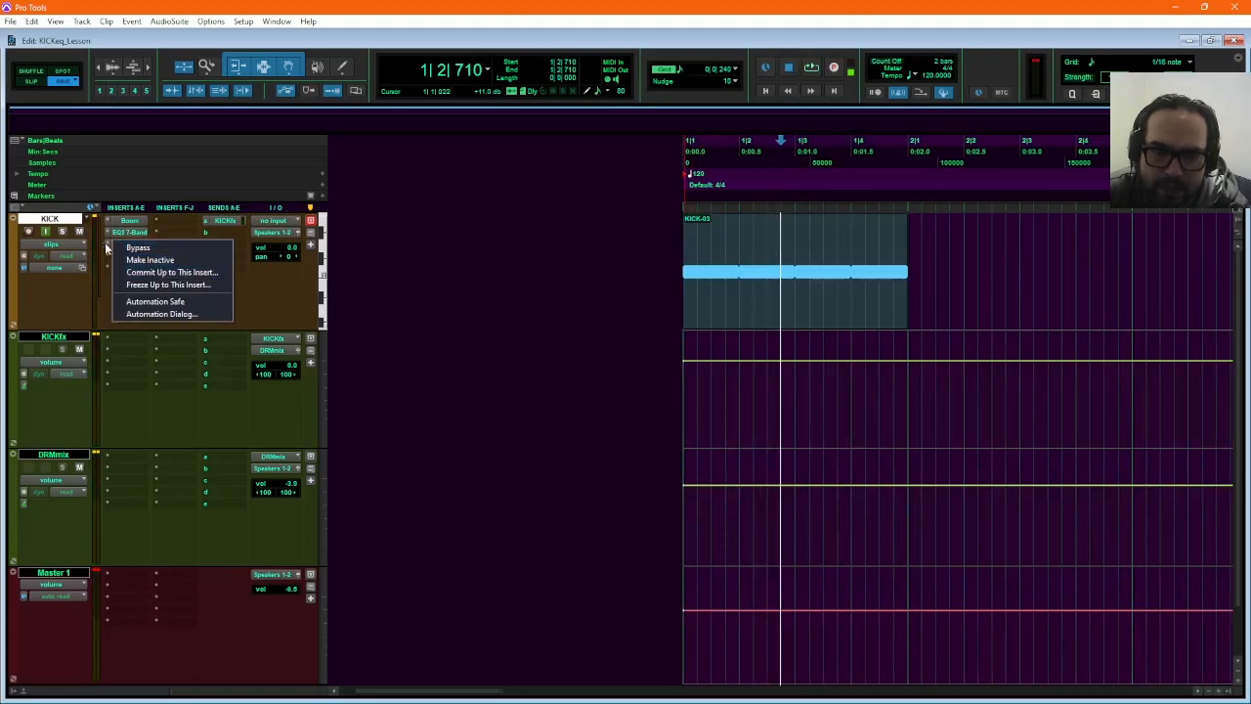
pyautogui.click(106, 248)
pyautogui.click(108, 248)
pyautogui.click(128, 245)
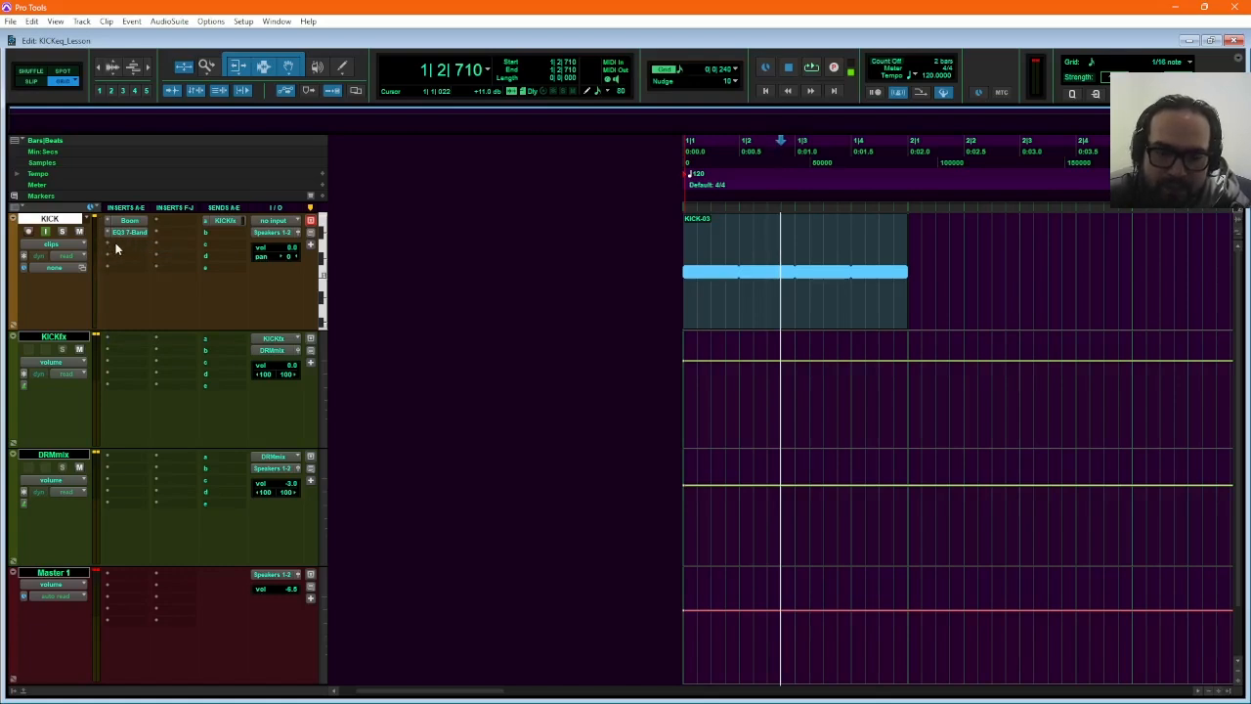
# Insert the mono BF-76 compressor in the KICK track's third insert slot.
pyautogui.click(123, 247)
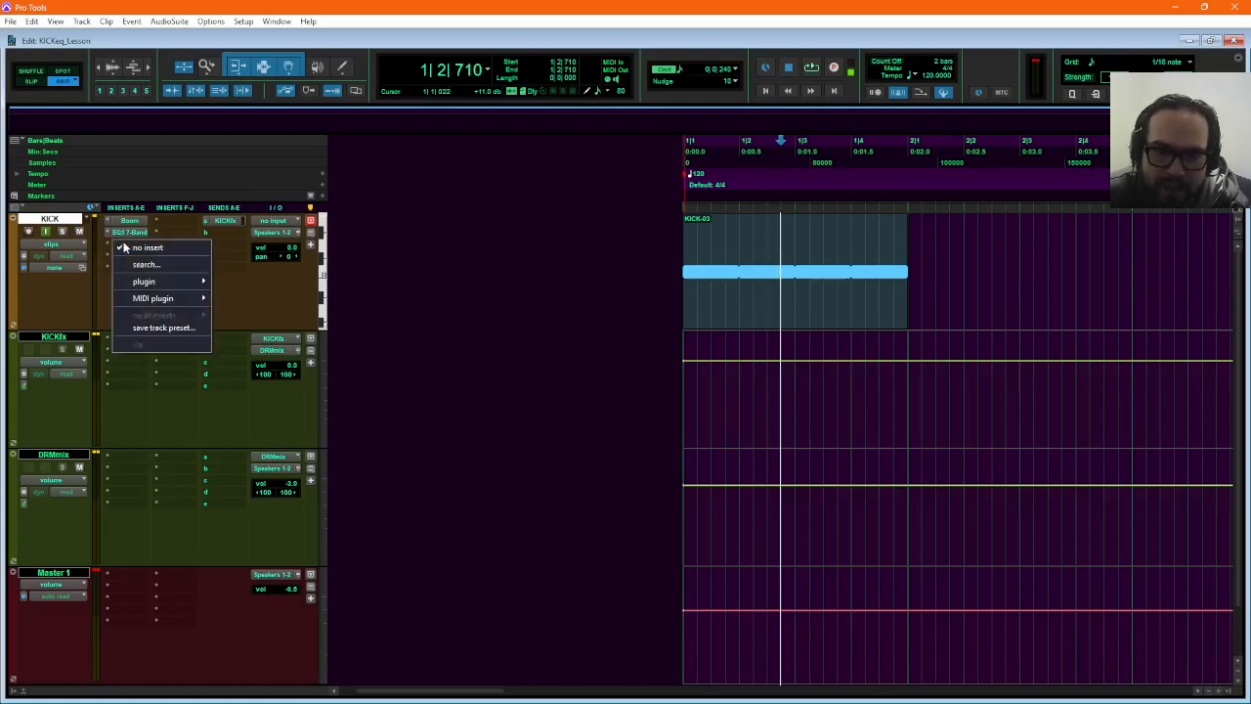
pyautogui.moveTo(169, 282)
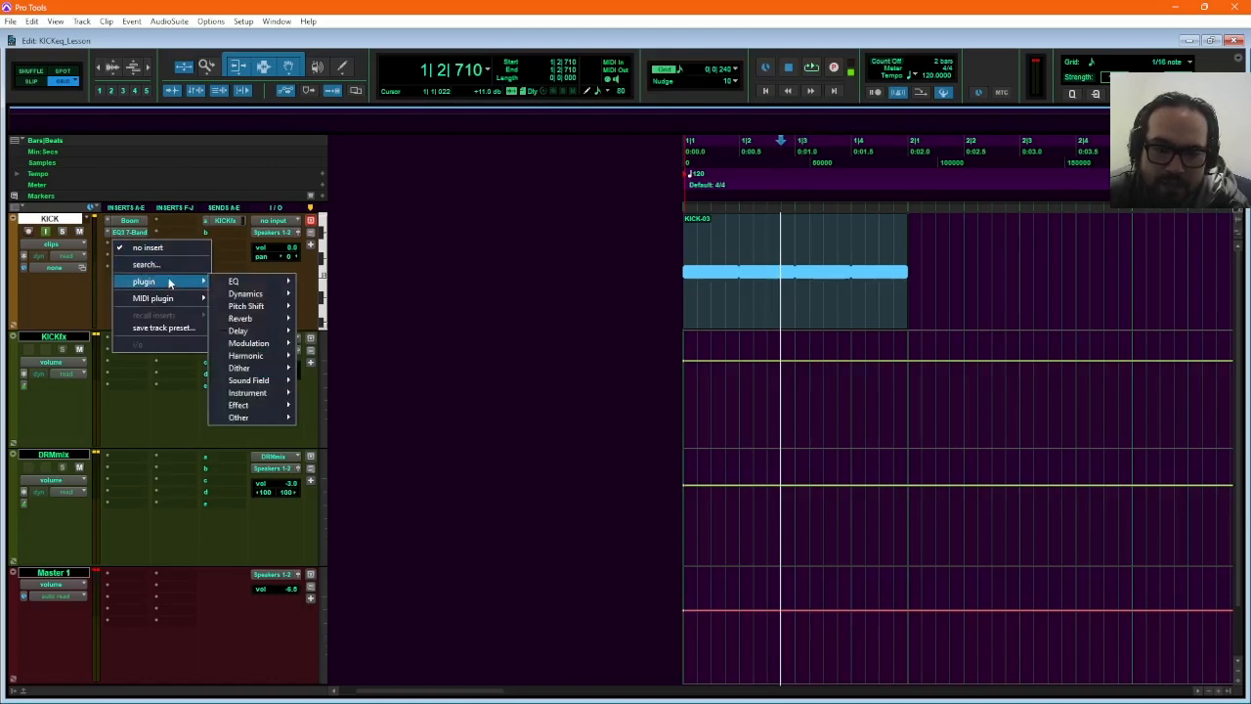
pyautogui.moveTo(245, 293)
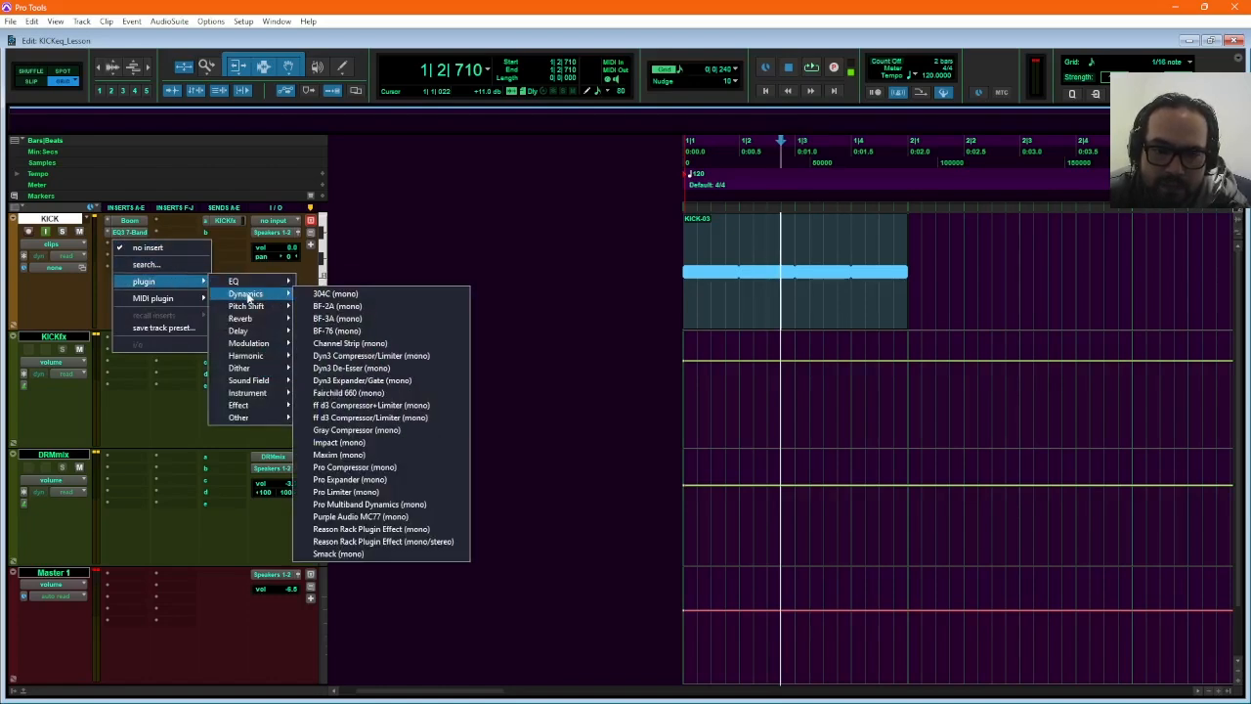
pyautogui.click(347, 332)
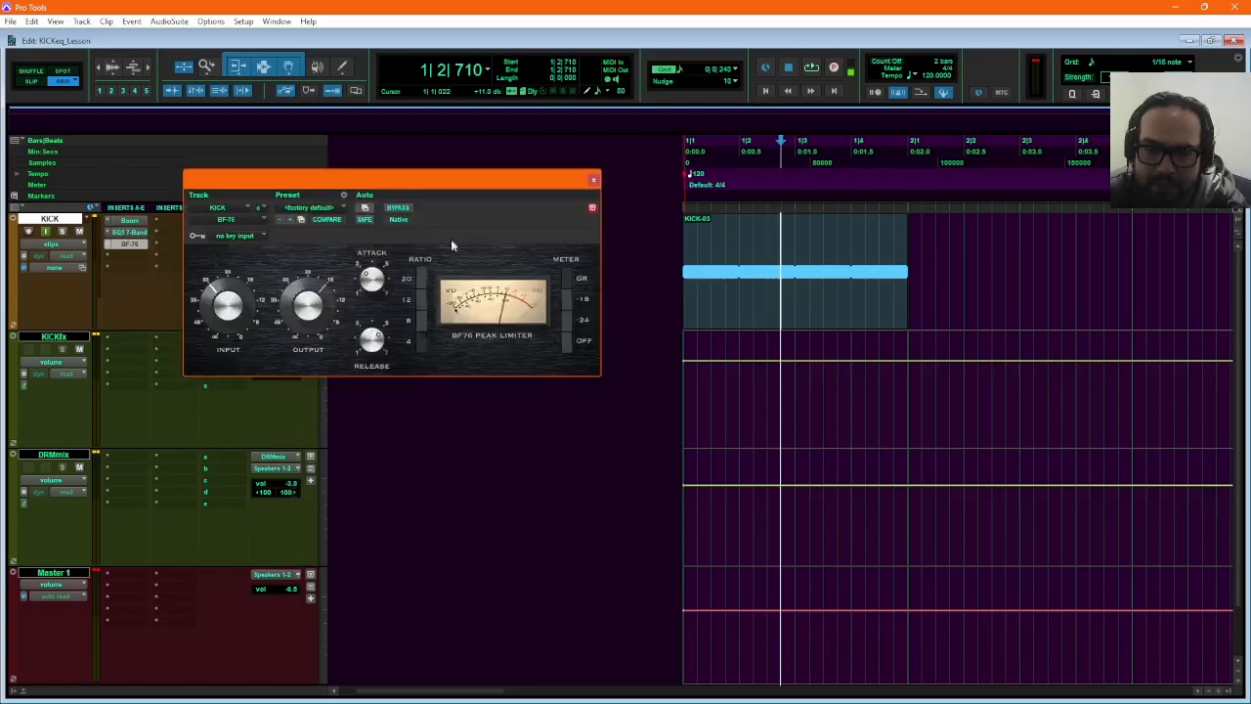
# Loop the kick clip while lowering the BF-76 attack to about 1 and raising its output, then close the plug-in.
pyautogui.click(747, 315)
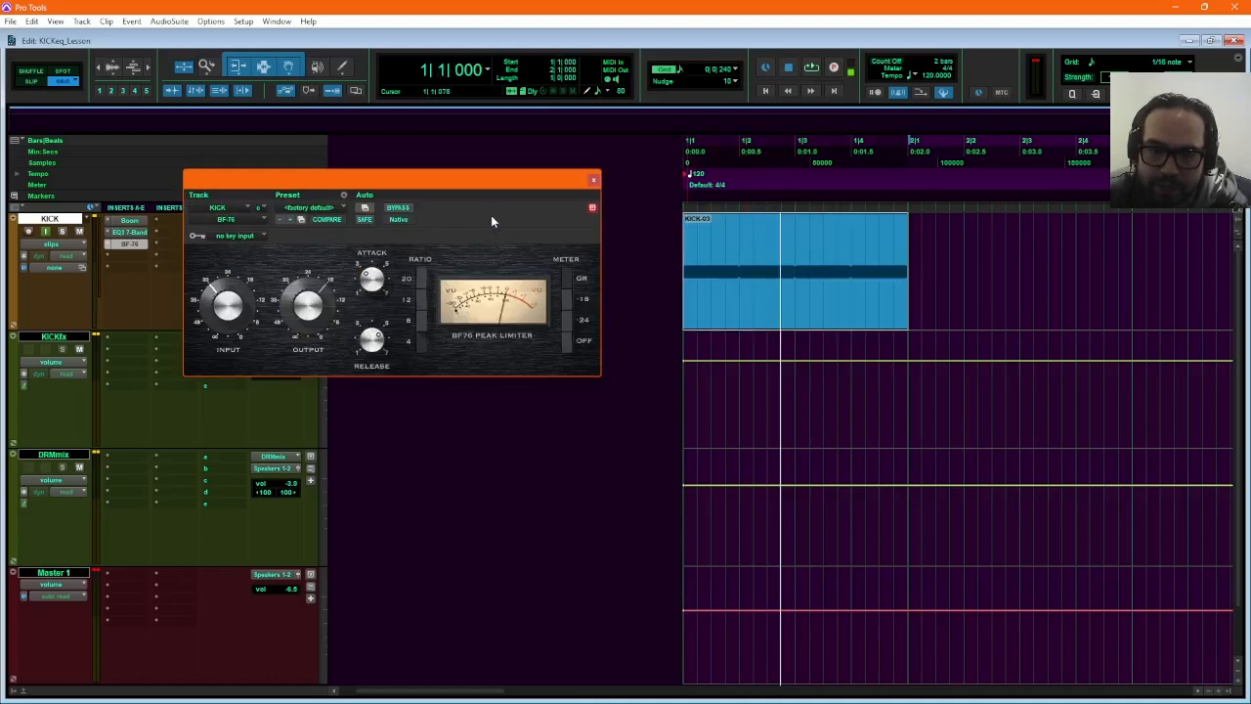
pyautogui.press('space')
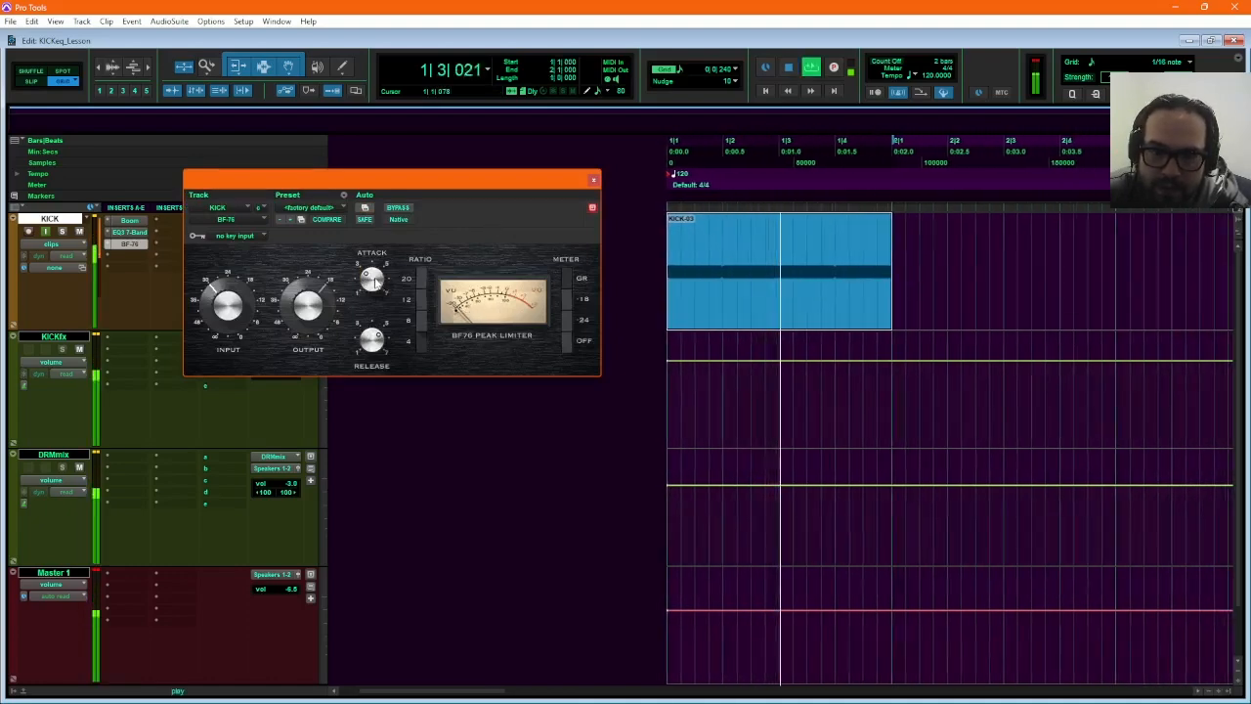
pyautogui.moveTo(372, 282); pyautogui.dragTo(339, 363)
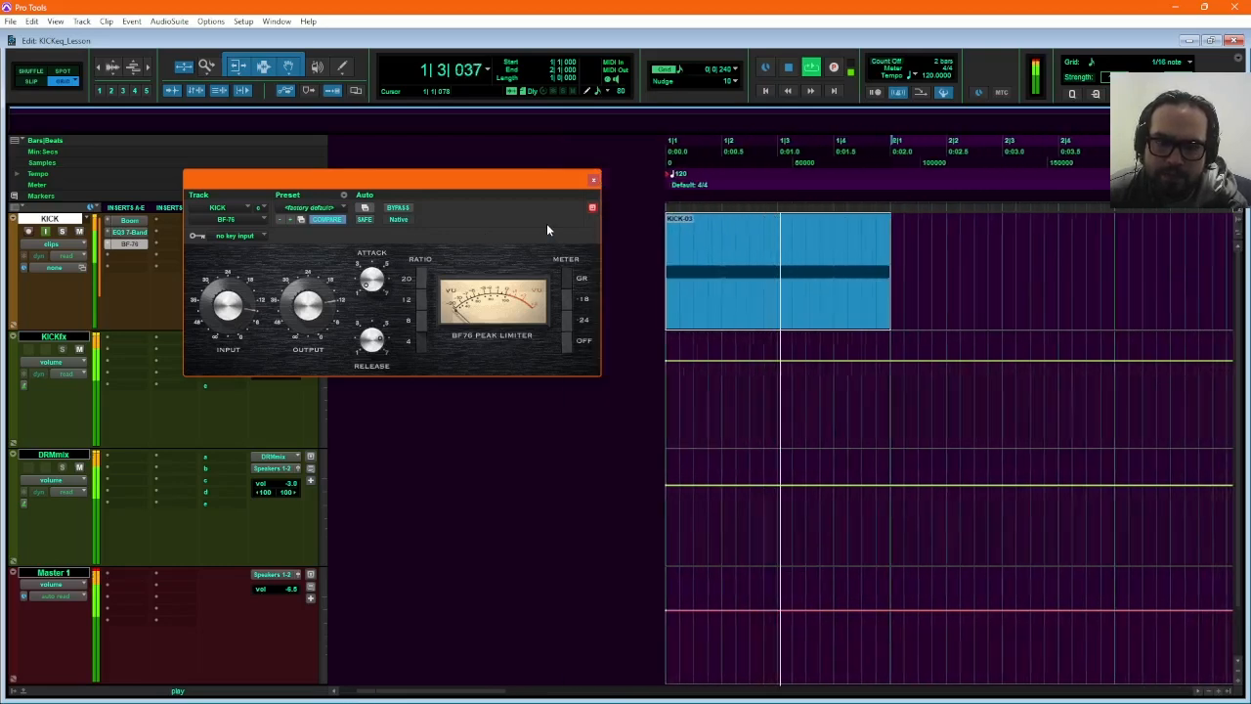
pyautogui.click(595, 180)
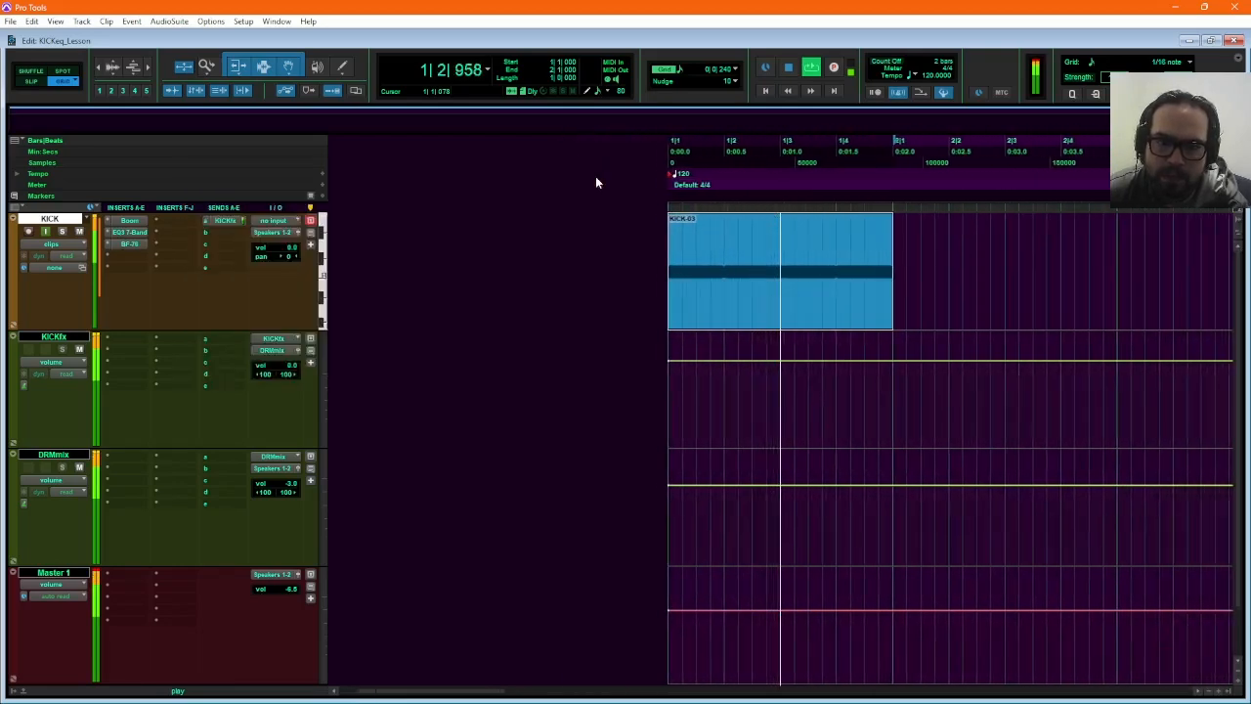
# Insert the mono Pro Limiter in the KICK track's fourth insert slot, after the BF-76.
pyautogui.click(127, 260)
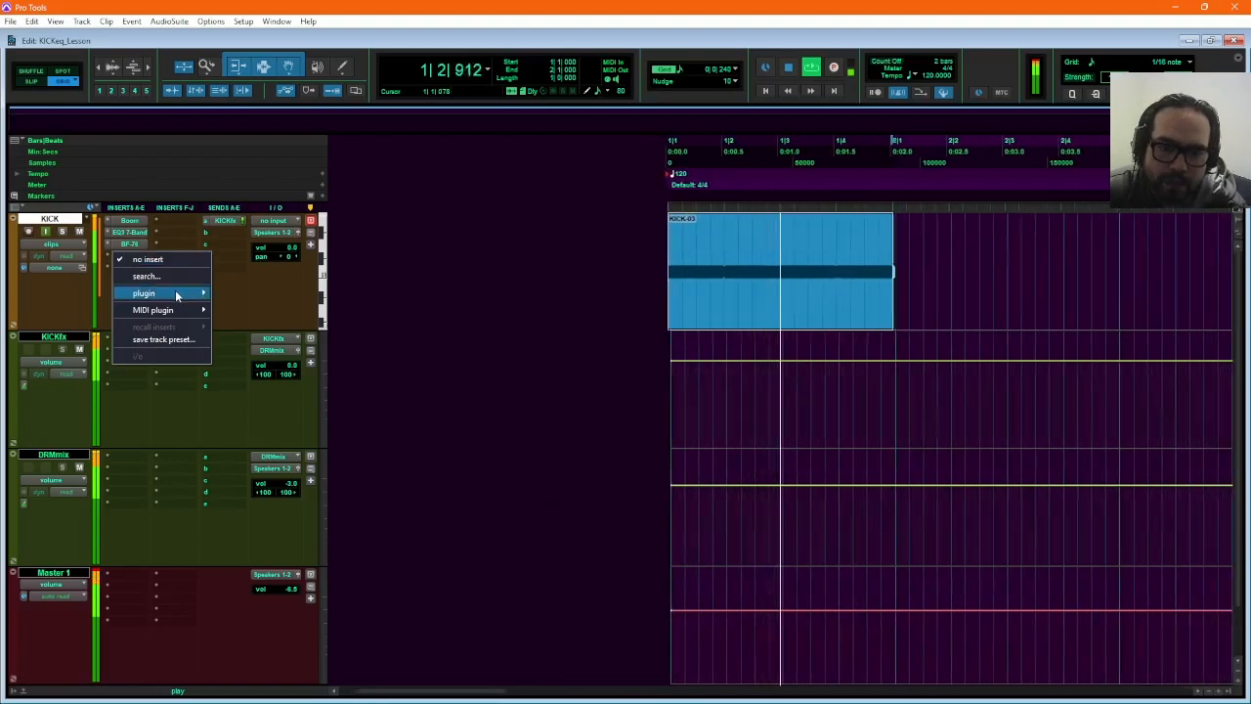
pyautogui.click(386, 278)
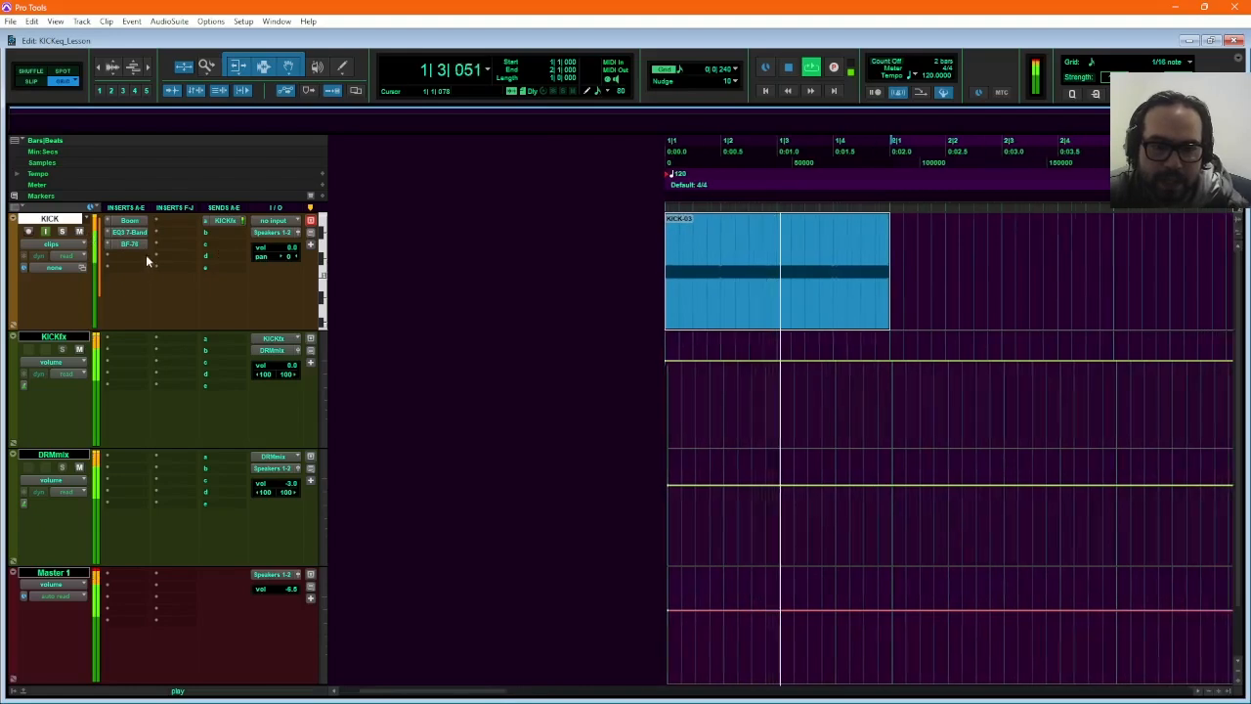
pyautogui.click(127, 257)
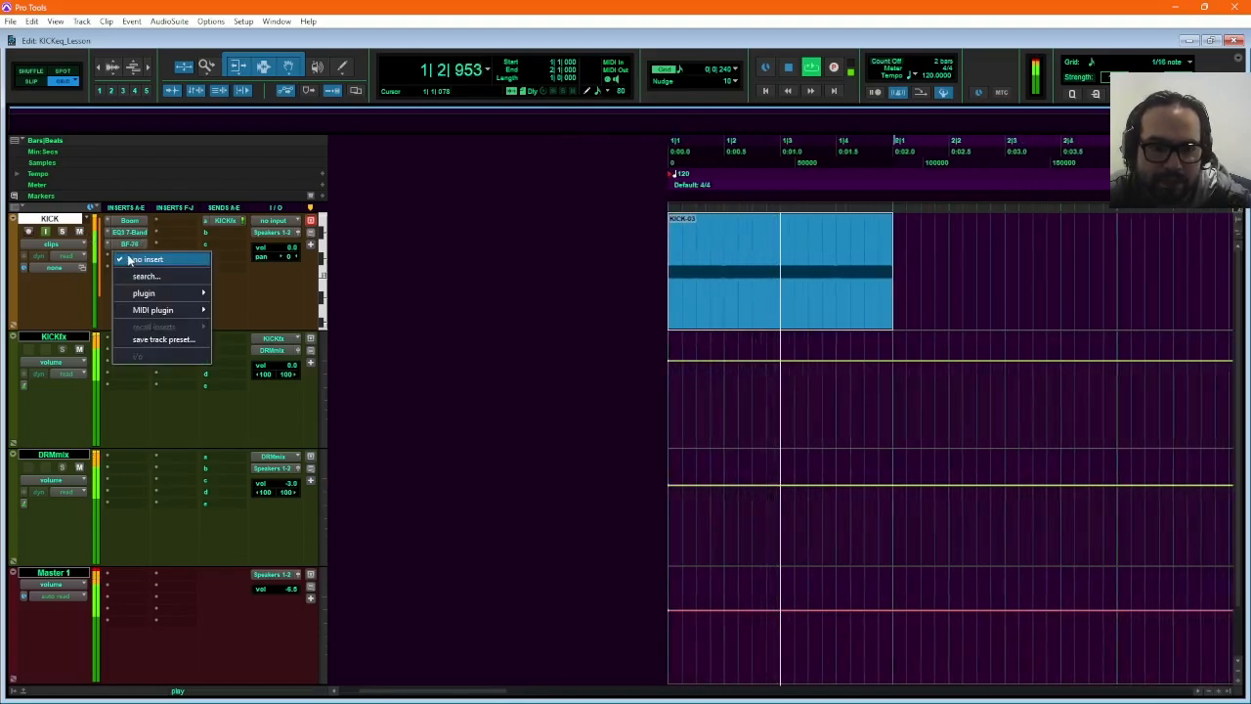
pyautogui.moveTo(245, 305)
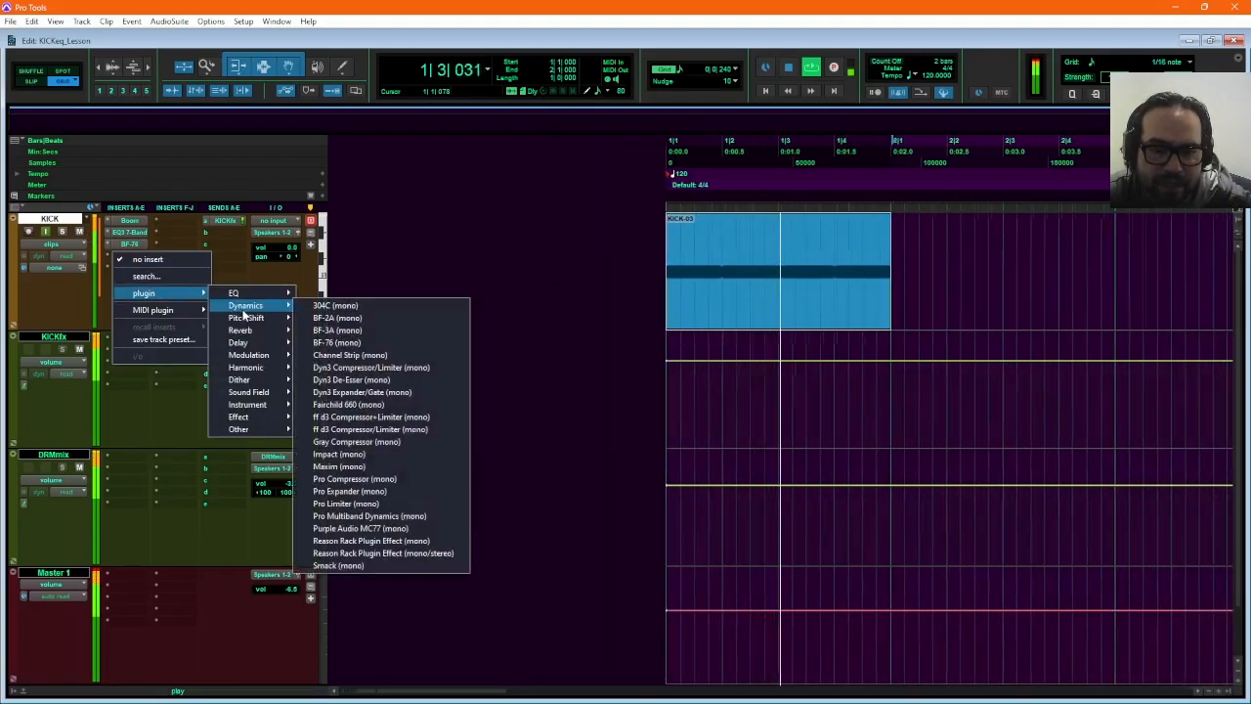
pyautogui.click(363, 503)
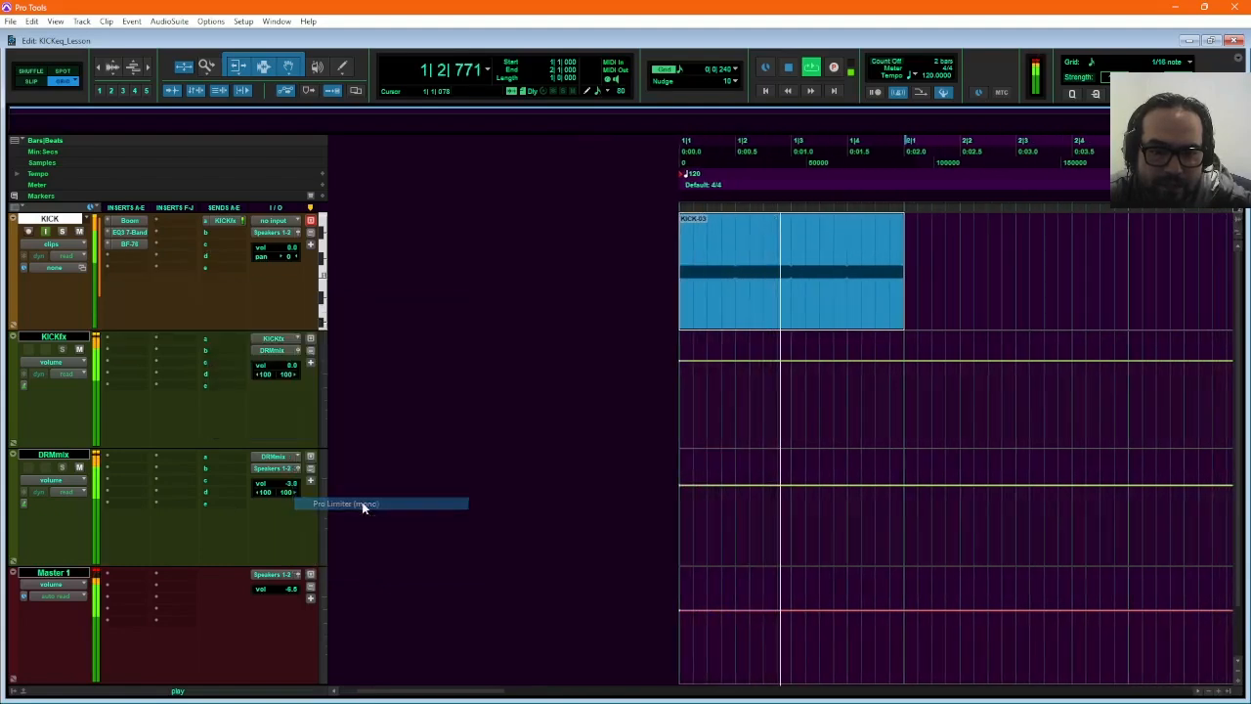
# Test the limiter's input trim at 5.5 dB, reset it to 0 dB and lower the threshold to -6.4 dB.
pyautogui.click(270, 485)
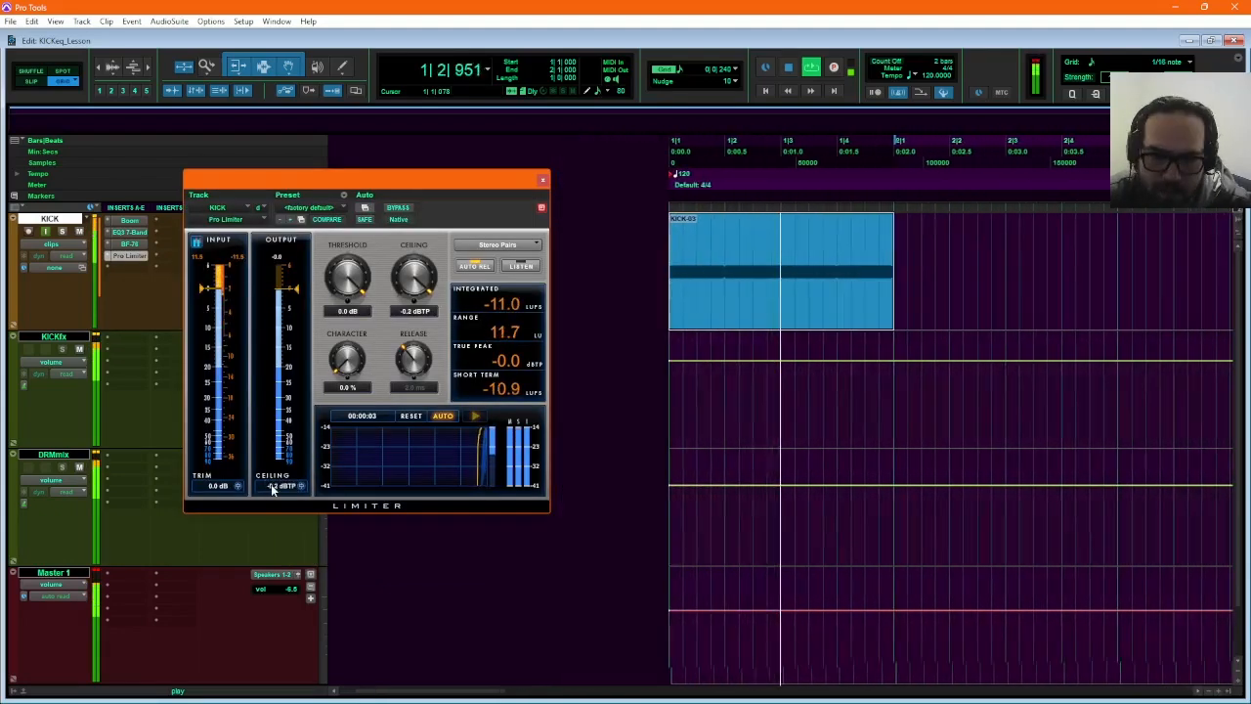
pyautogui.press('Return')
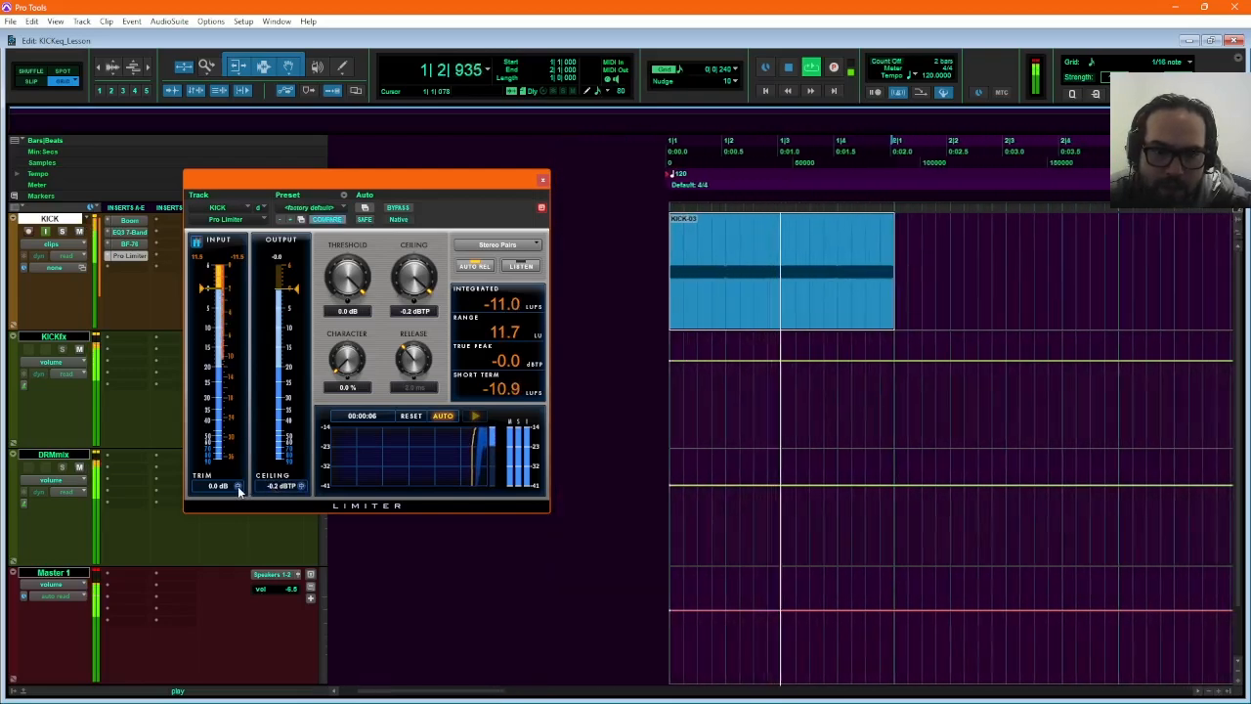
pyautogui.moveTo(239, 486); pyautogui.dragTo(242, 471)
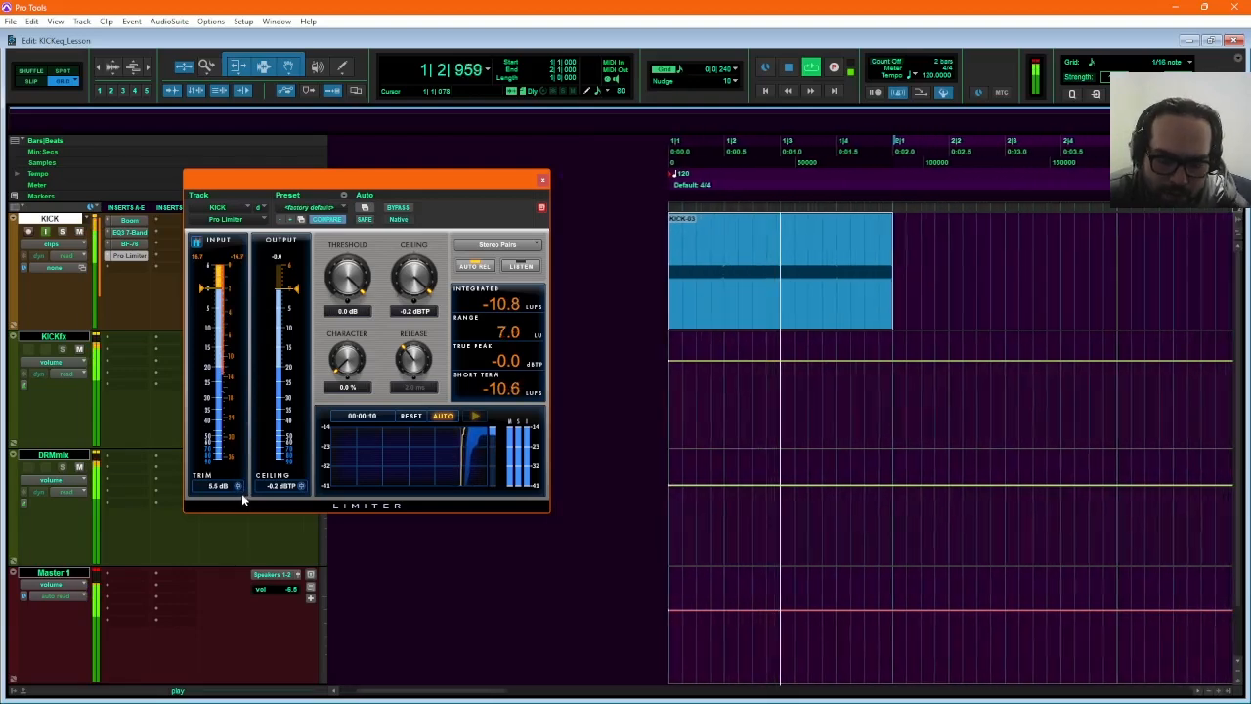
pyautogui.keyDown('alt'); pyautogui.click(240, 490); pyautogui.keyUp('alt')
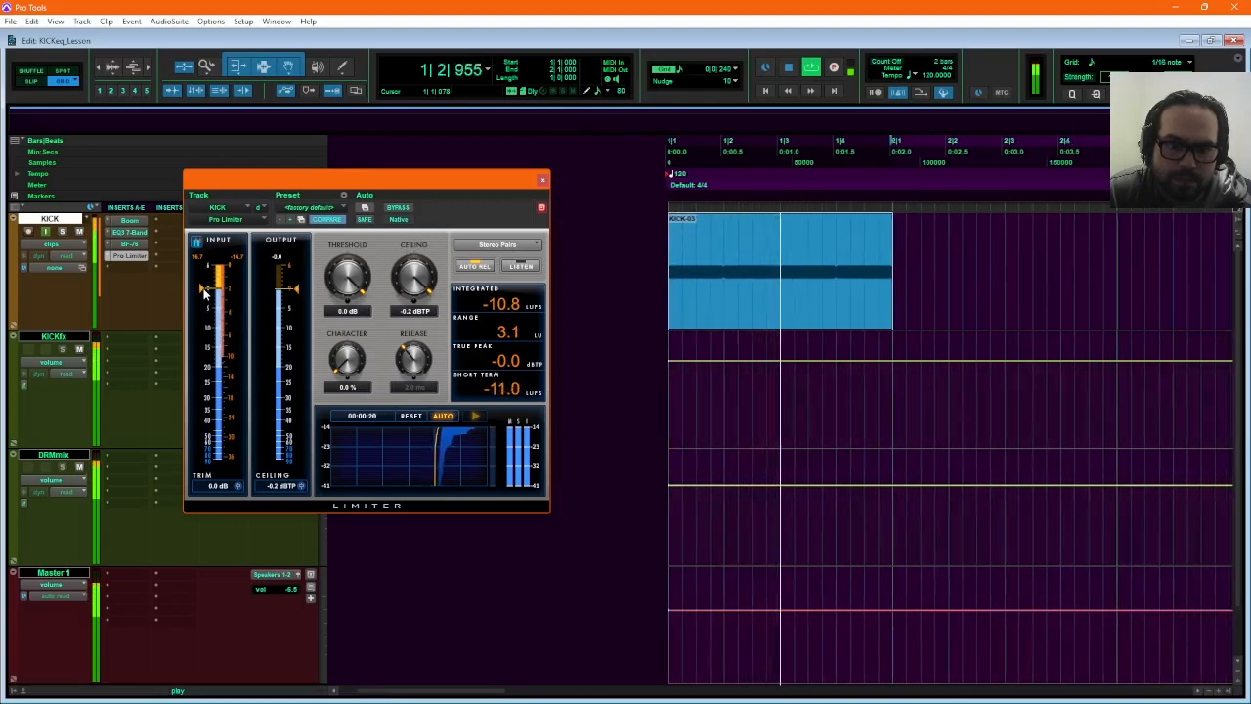
pyautogui.moveTo(205, 293); pyautogui.dragTo(203, 314)
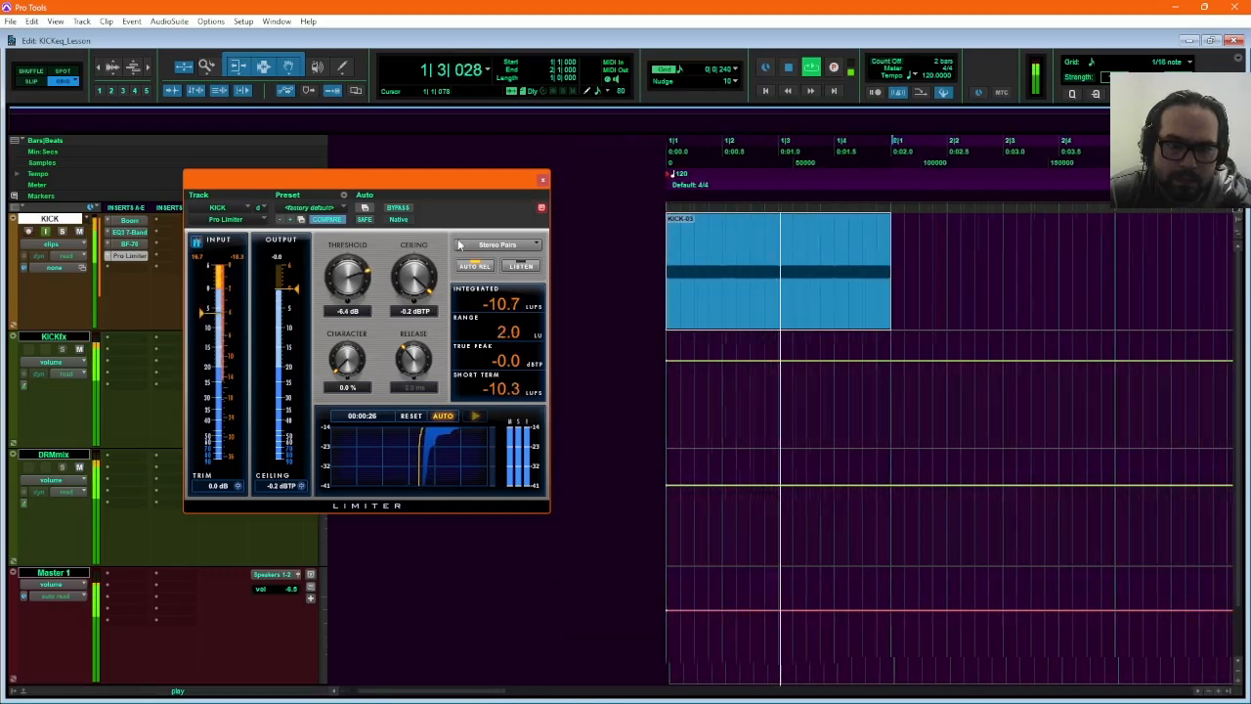
# Close the limiter, reopen the KICK track's EQ3 7-Band and set the high-pass to 47.9 Hz and the low band to 86.9 Hz, 5.6 dB.
pyautogui.click(542, 178)
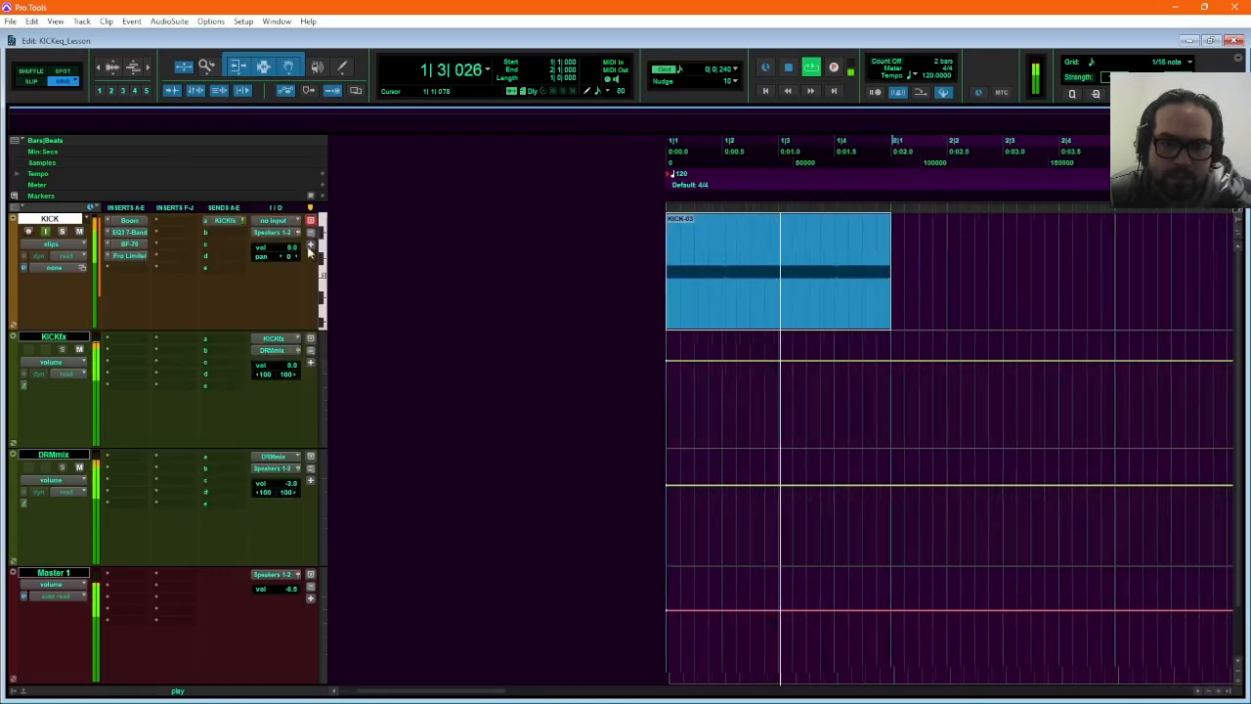
pyautogui.click(139, 234)
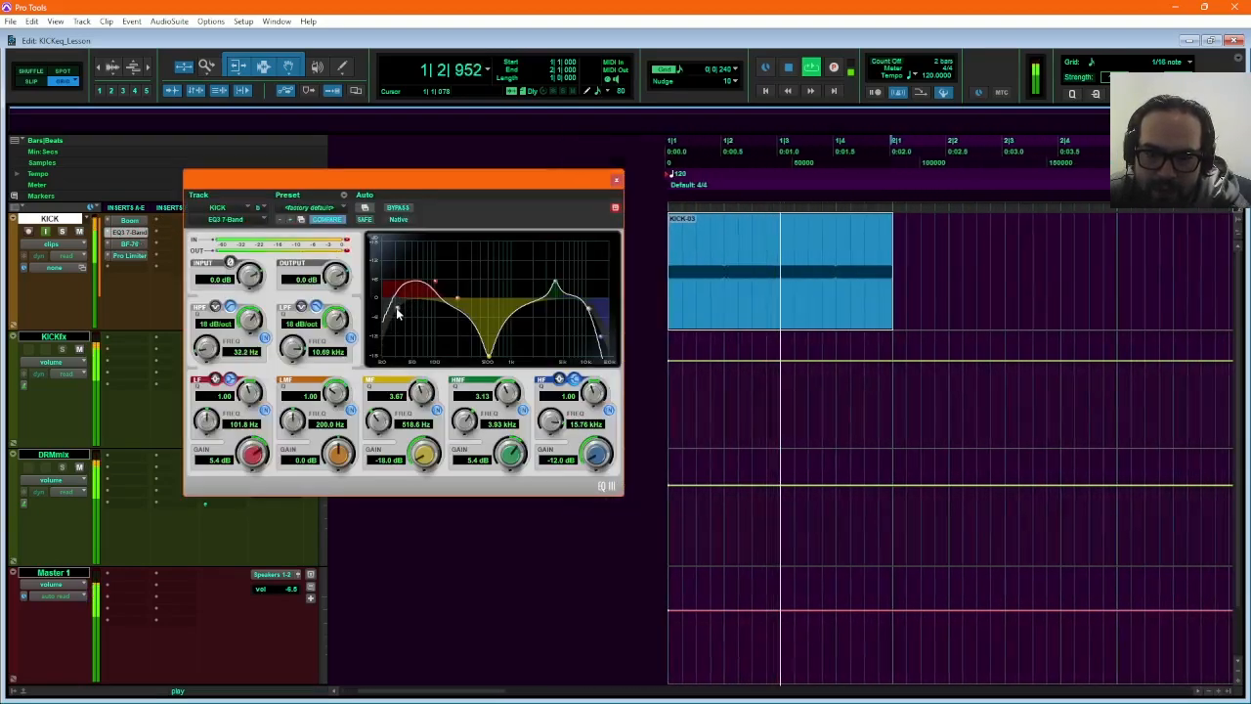
pyautogui.moveTo(391, 309); pyautogui.dragTo(433, 288)
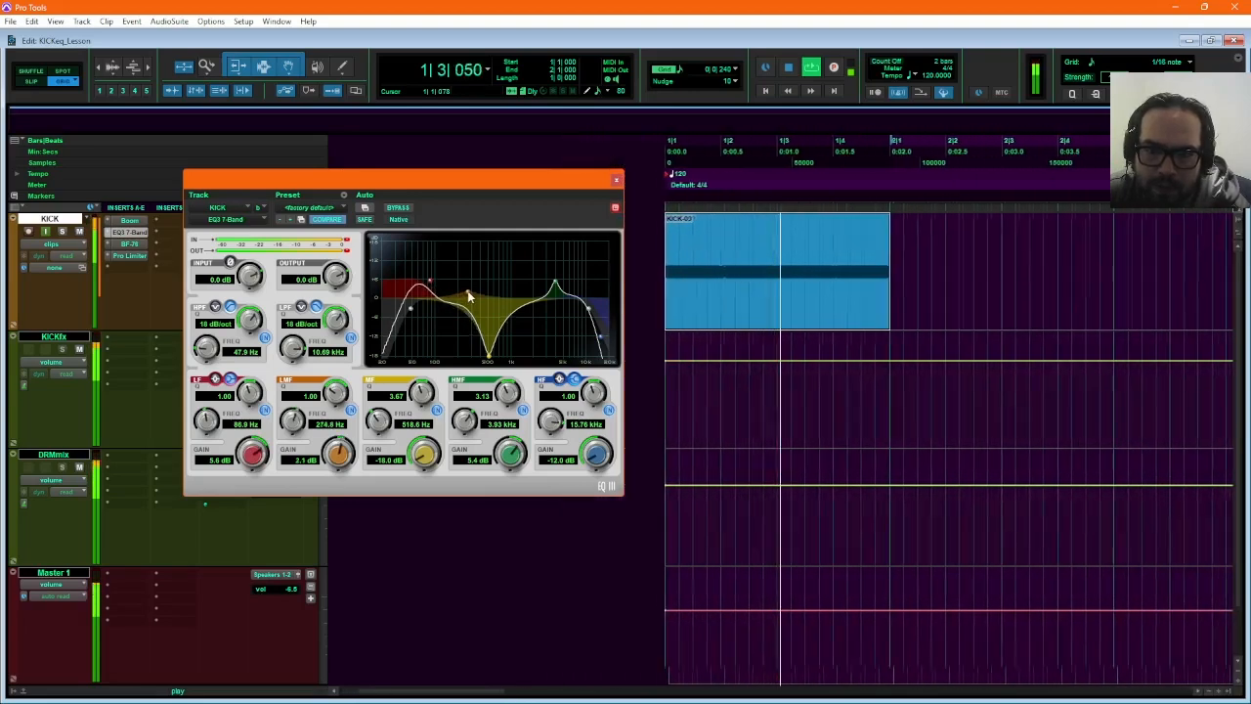
# Sweep the EQ's low-mid band up to 1000 Hz, settle it at 212.3 Hz with -3.8 dB, then close the EQ and stop playback.
pyautogui.moveTo(467, 291); pyautogui.dragTo(502, 289)
pyautogui.moveTo(511, 293); pyautogui.dragTo(521, 293)
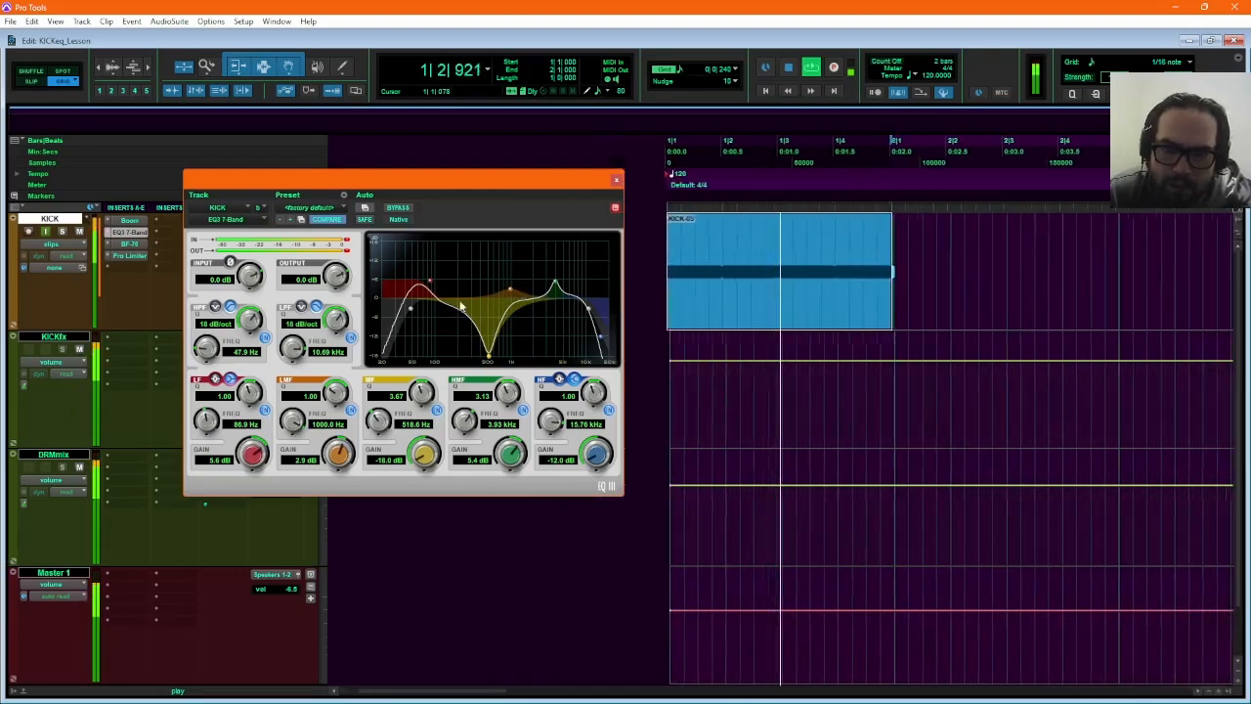
pyautogui.moveTo(512, 293); pyautogui.dragTo(462, 314)
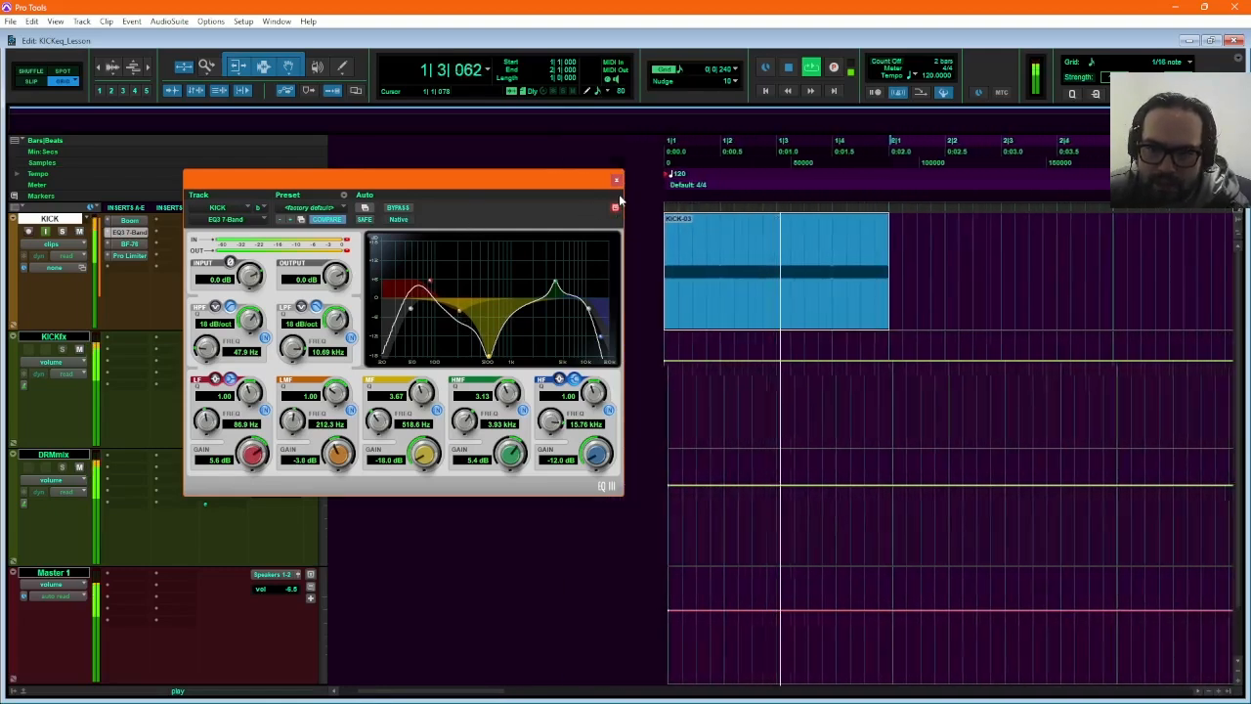
pyautogui.click(615, 179)
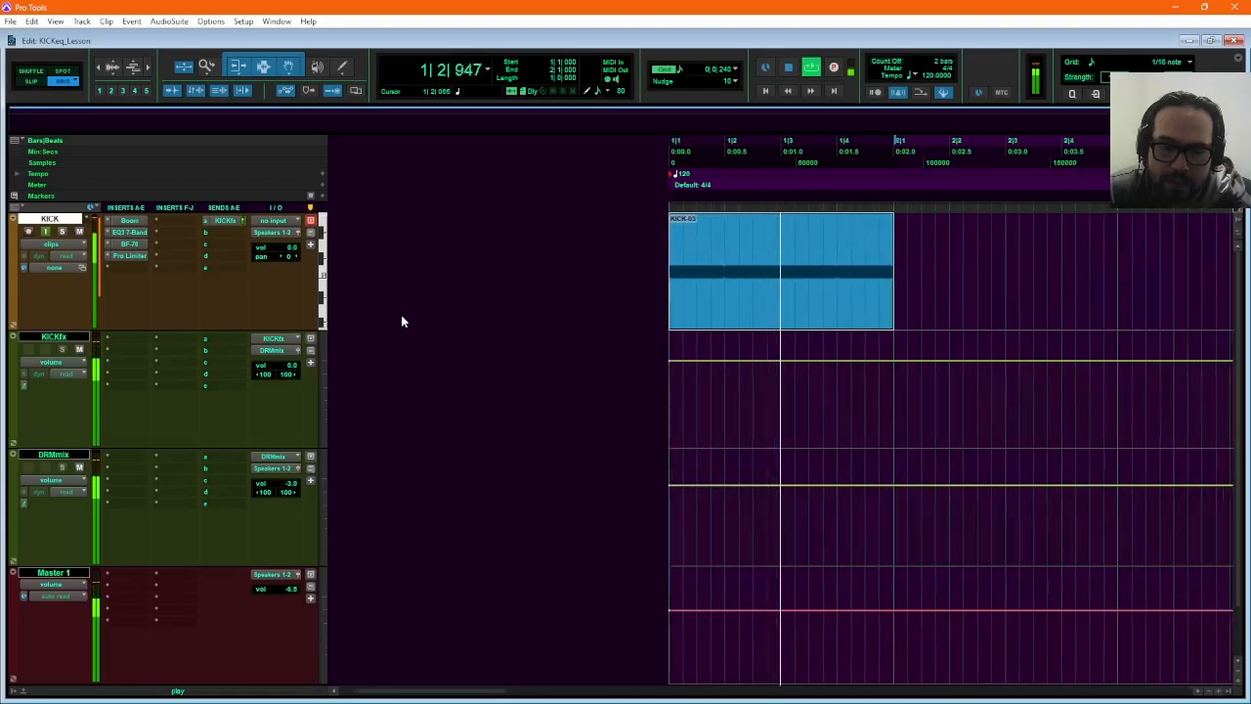
pyautogui.press('space')
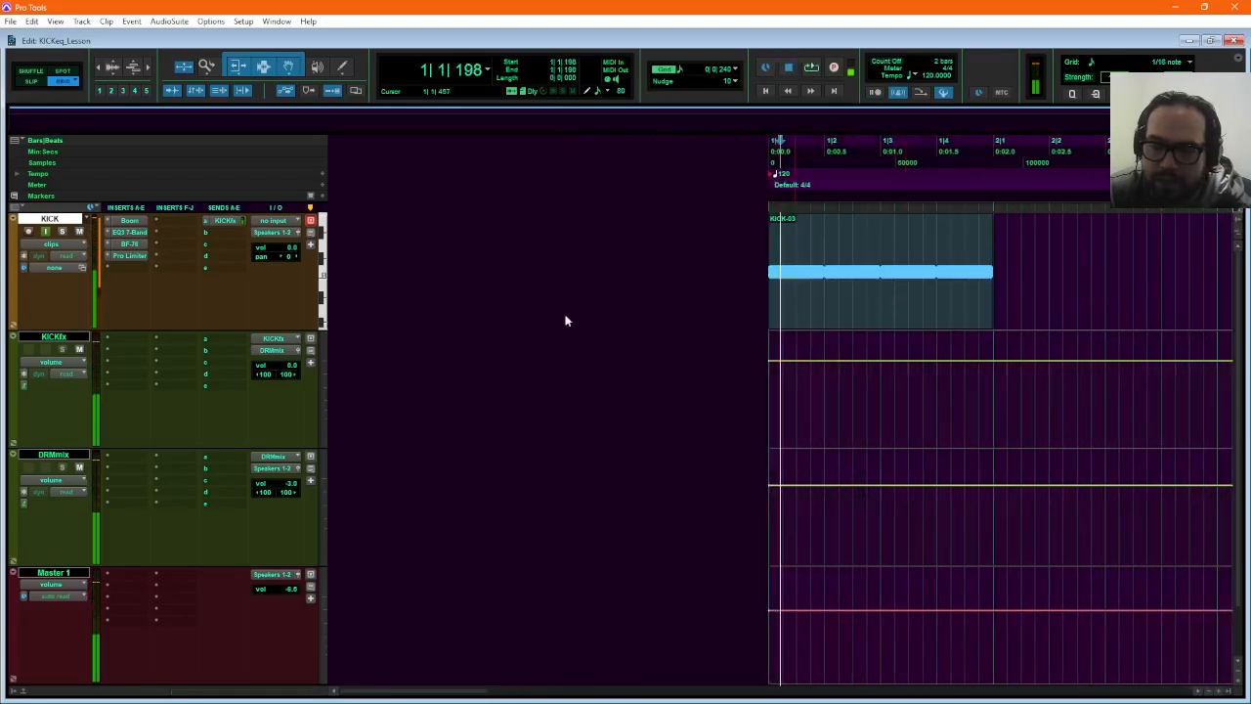
# Select the kick clip and insert the stereo moogerfooger Analog Delay in the KICKfx track's first insert slot.
pyautogui.click(840, 315)
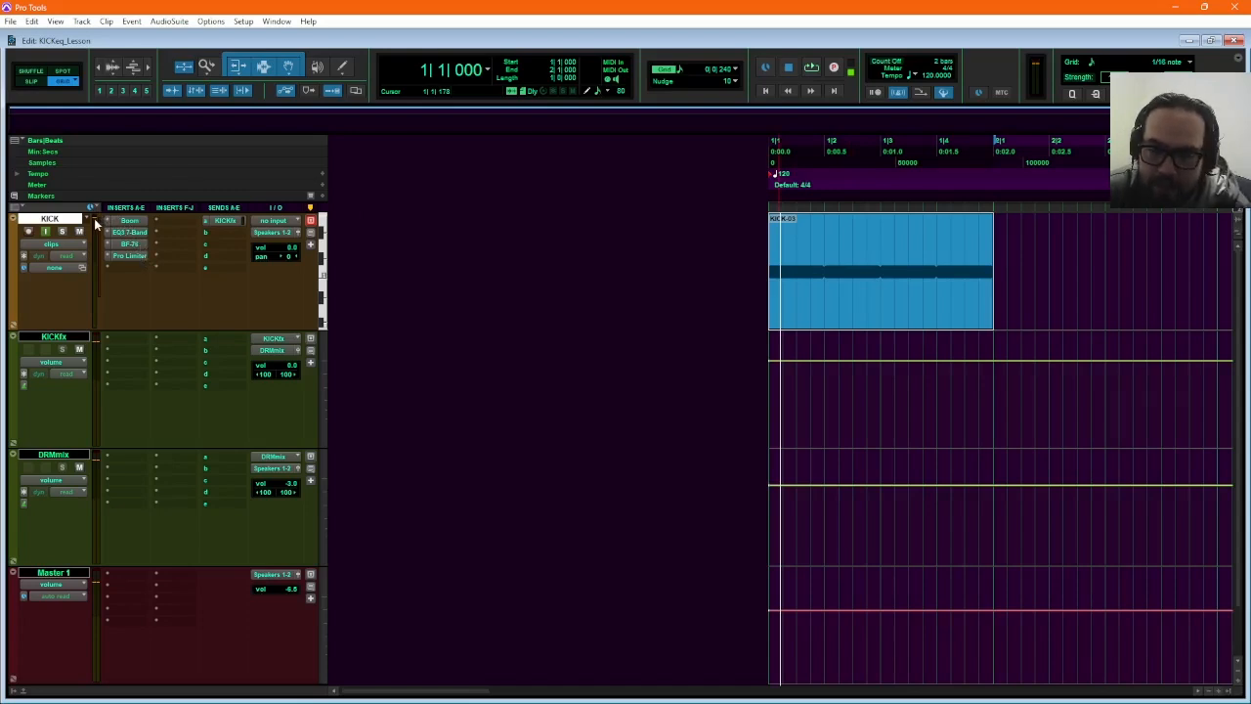
pyautogui.click(131, 344)
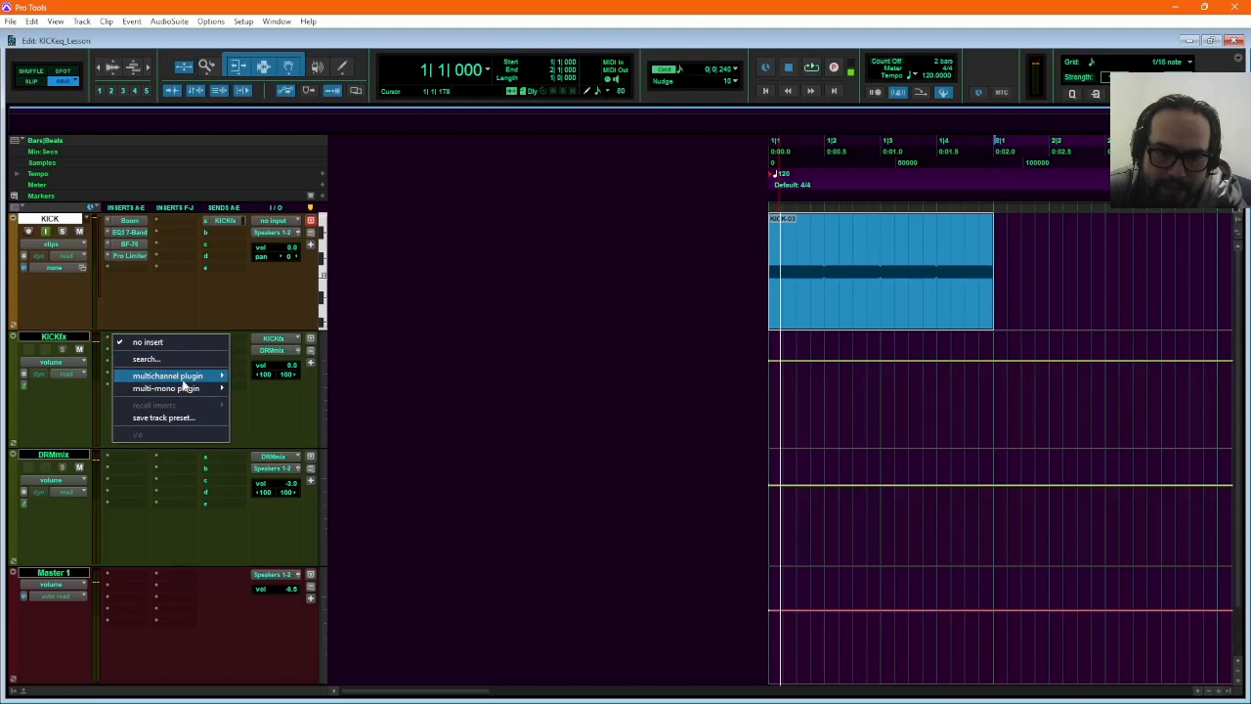
pyautogui.moveTo(183, 382)
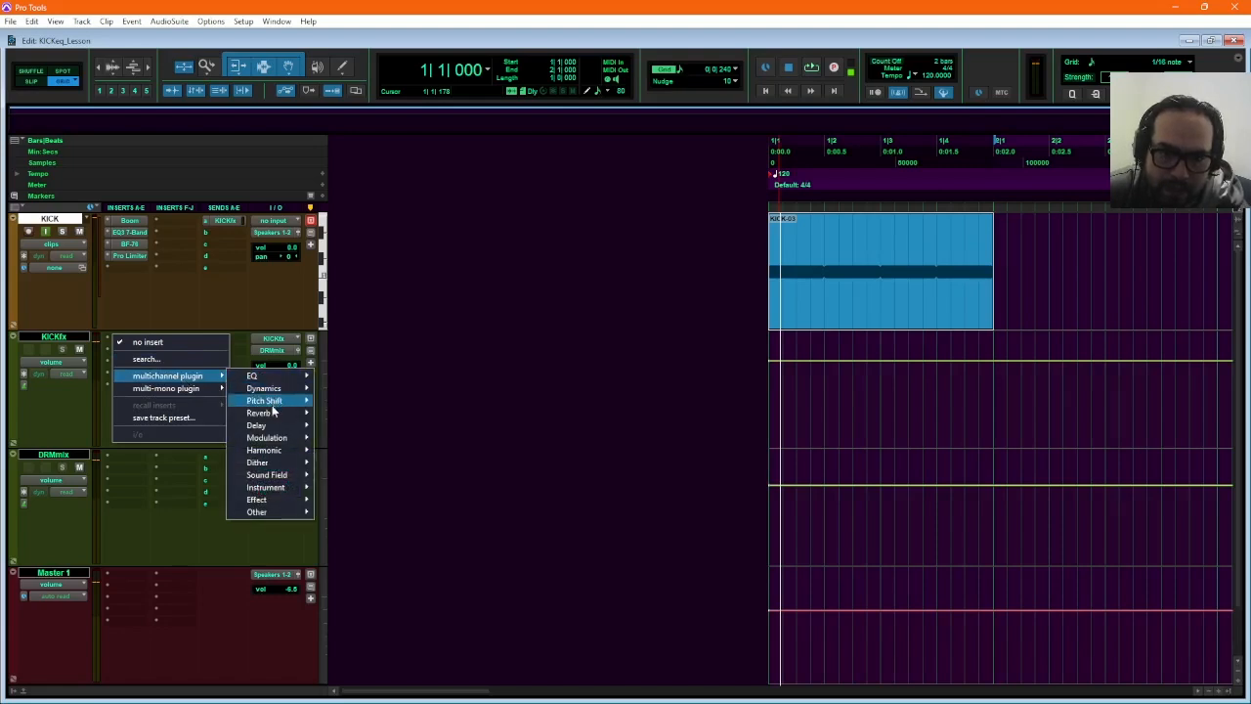
pyautogui.moveTo(265, 432)
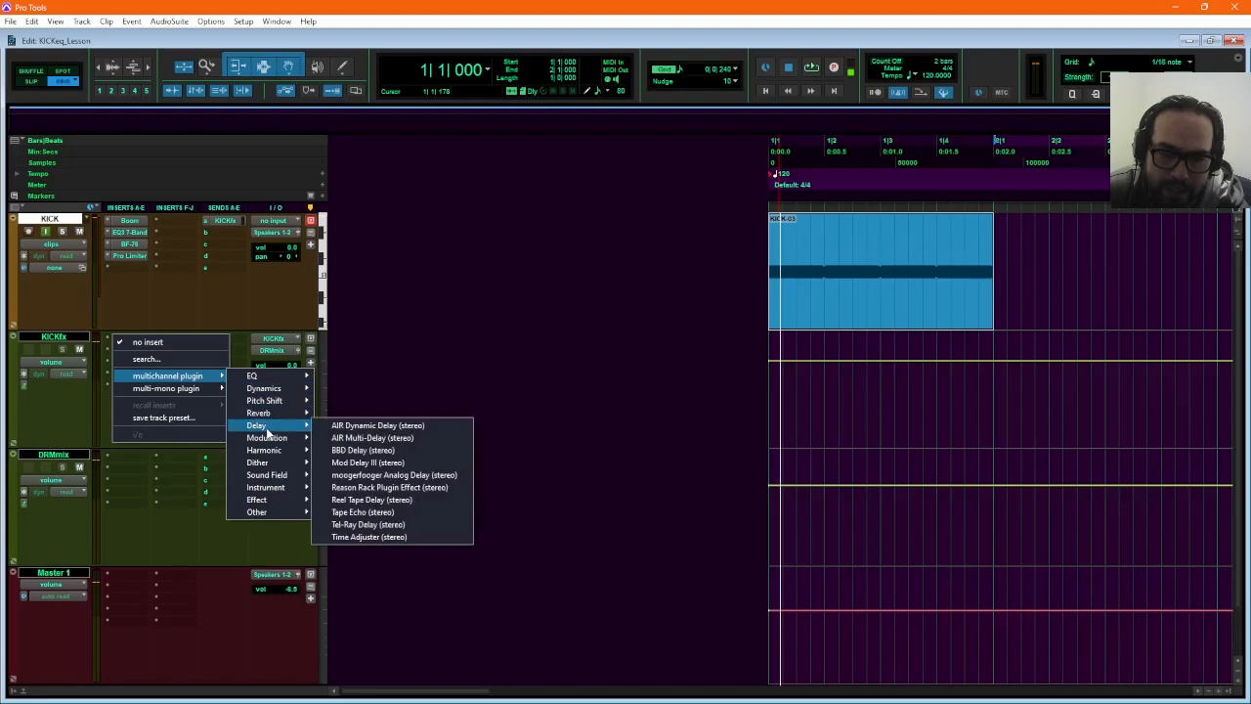
pyautogui.click(371, 477)
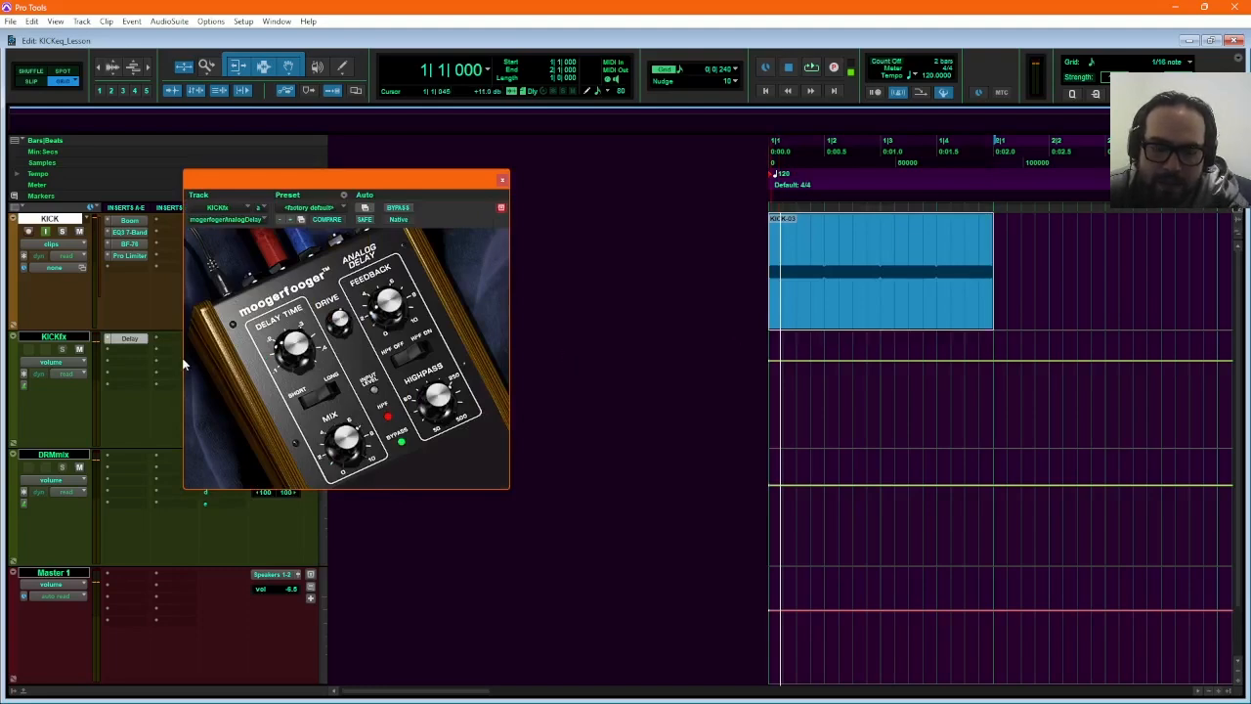
# Loop the kick clip while adjusting the delay's mix and short/long range, turn on its high-pass filter and close the plug-in.
pyautogui.press('space')
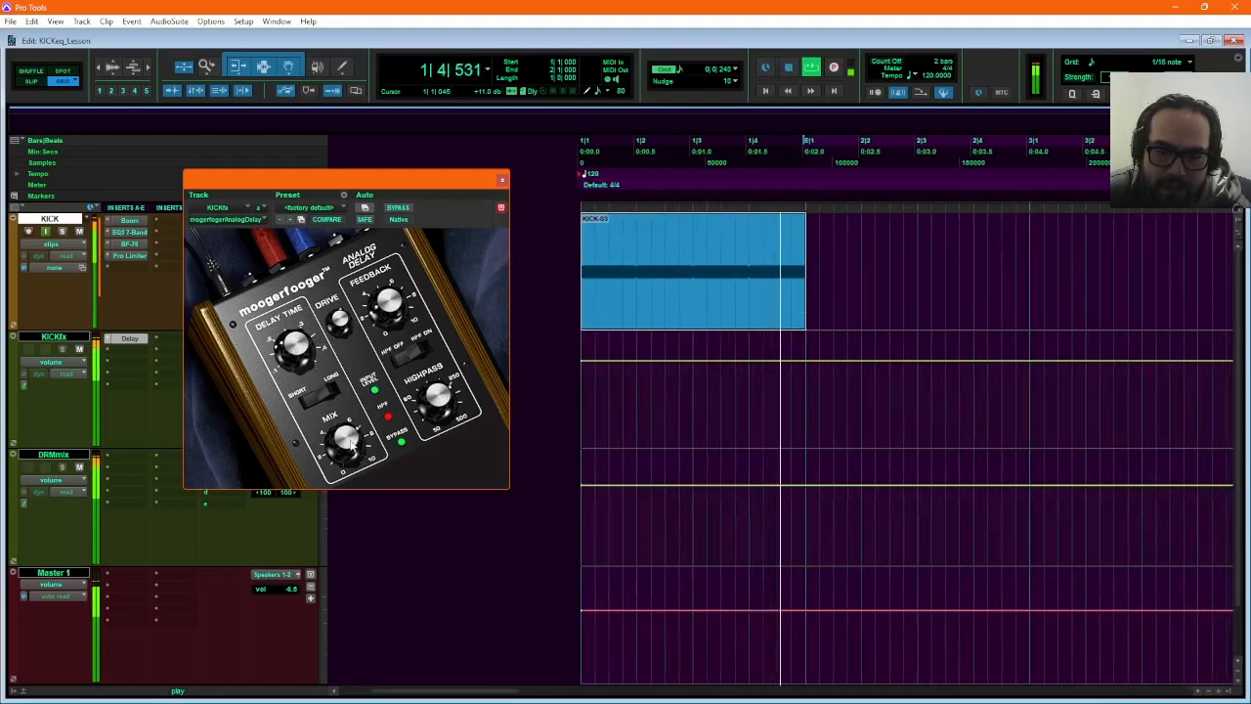
pyautogui.moveTo(344, 450); pyautogui.dragTo(327, 491)
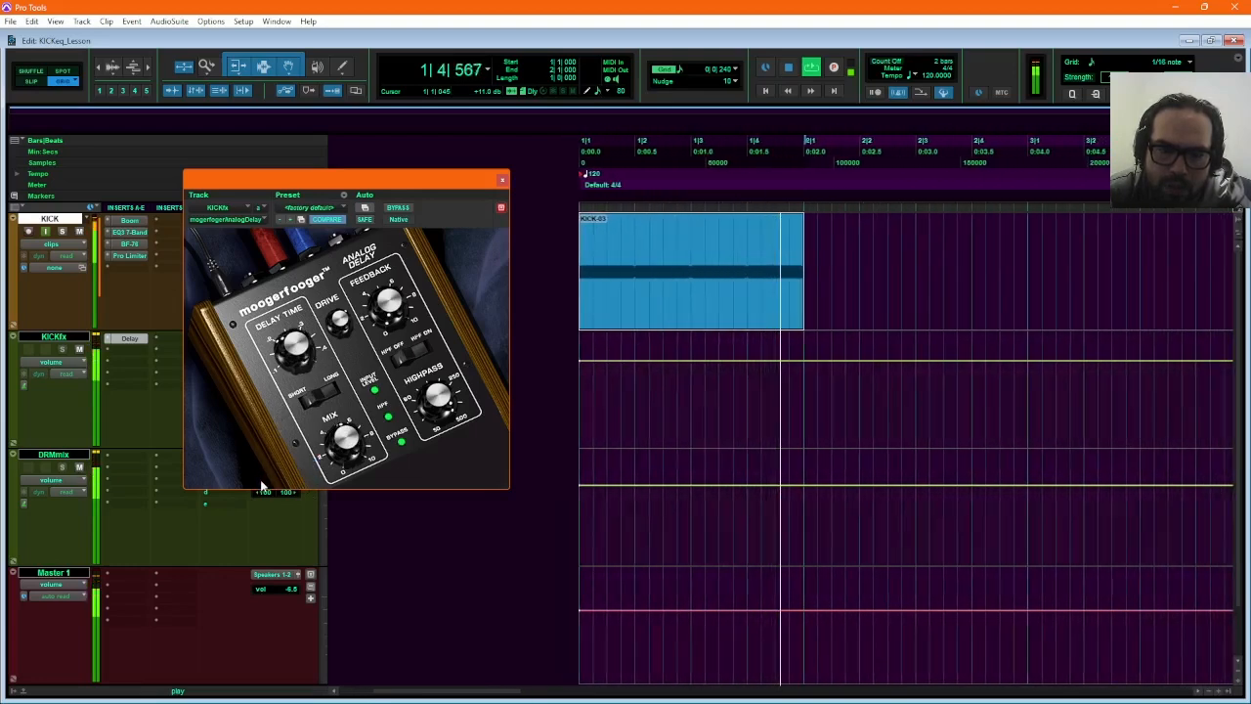
pyautogui.click(315, 399)
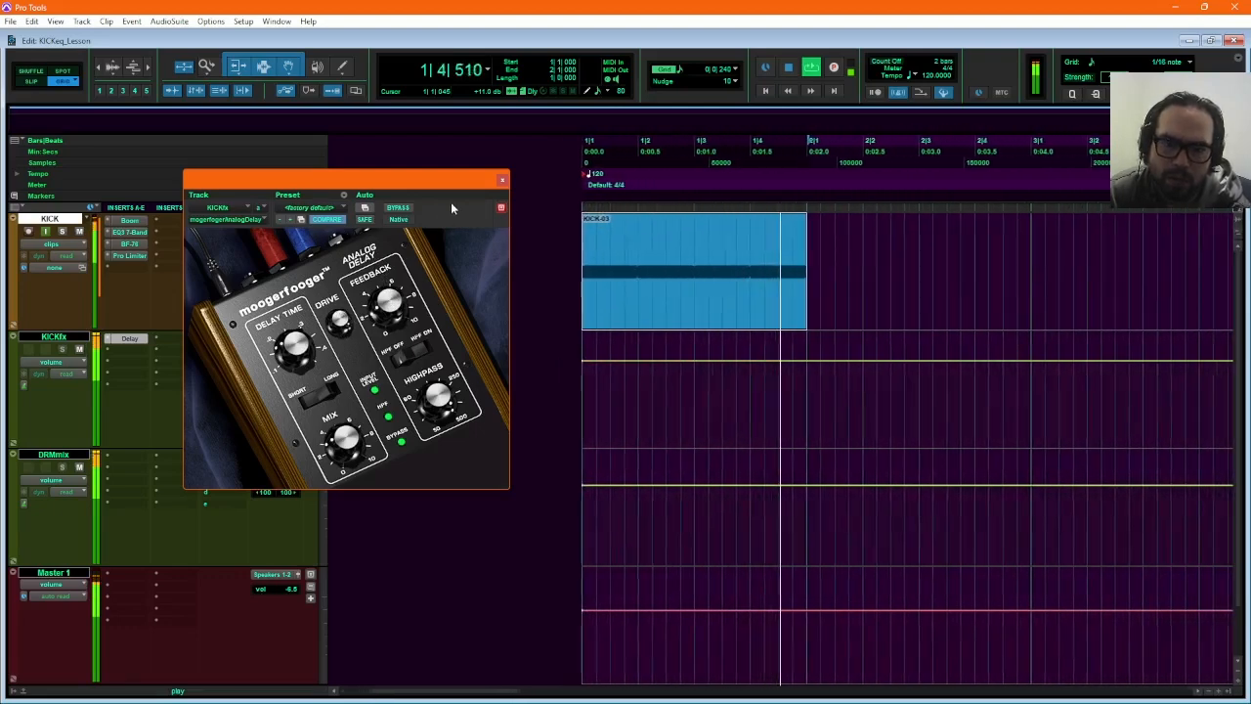
pyautogui.click(503, 181)
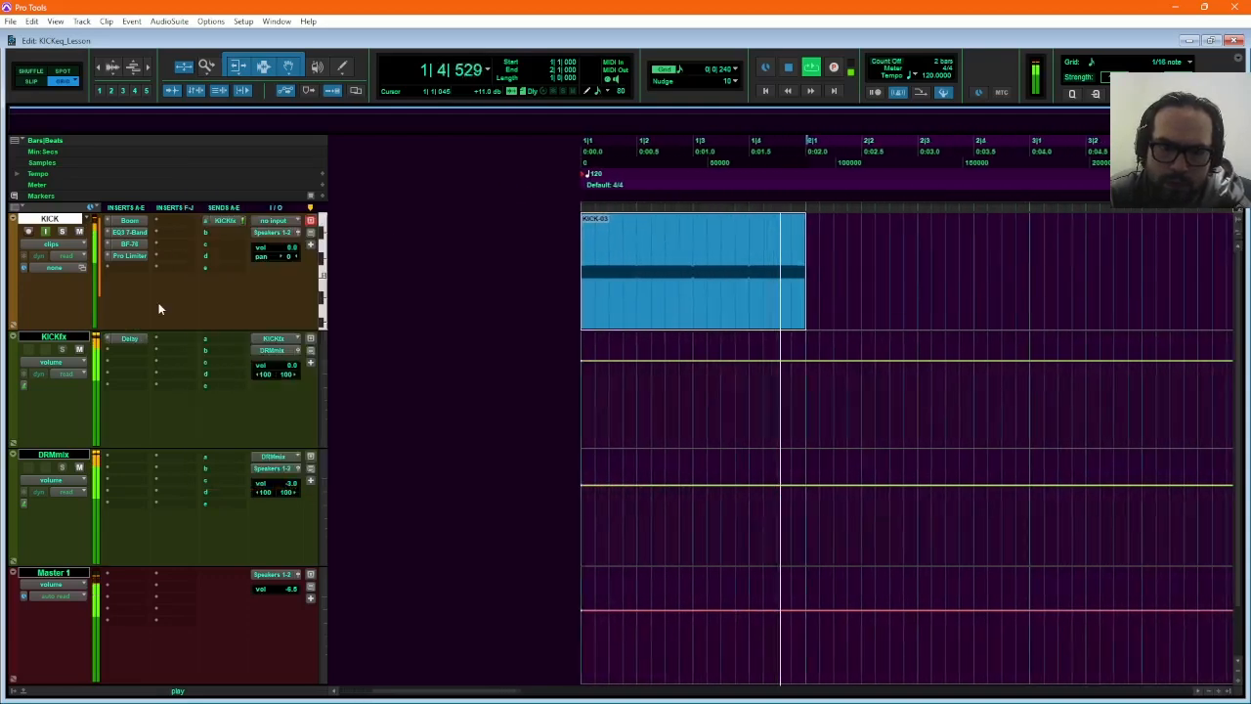
# Insert the stereo Pro Limiter in the KICKfx track's second insert slot, after the delay.
pyautogui.click(127, 351)
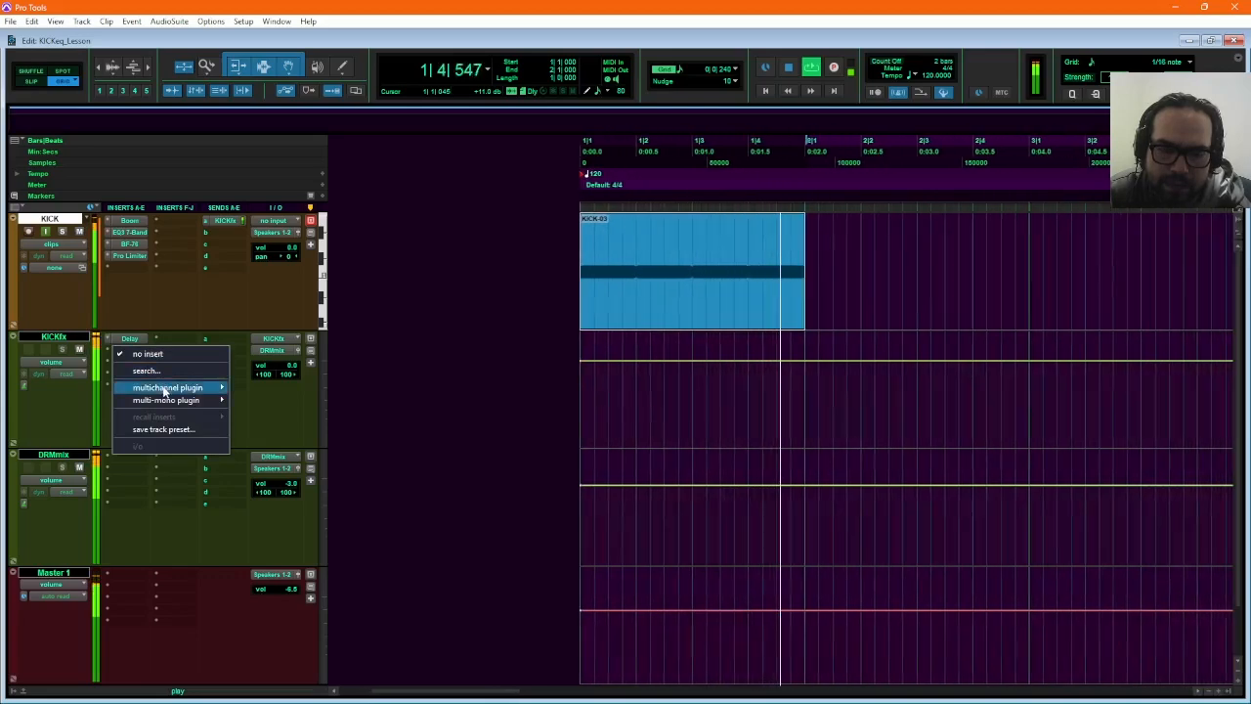
pyautogui.moveTo(165, 391)
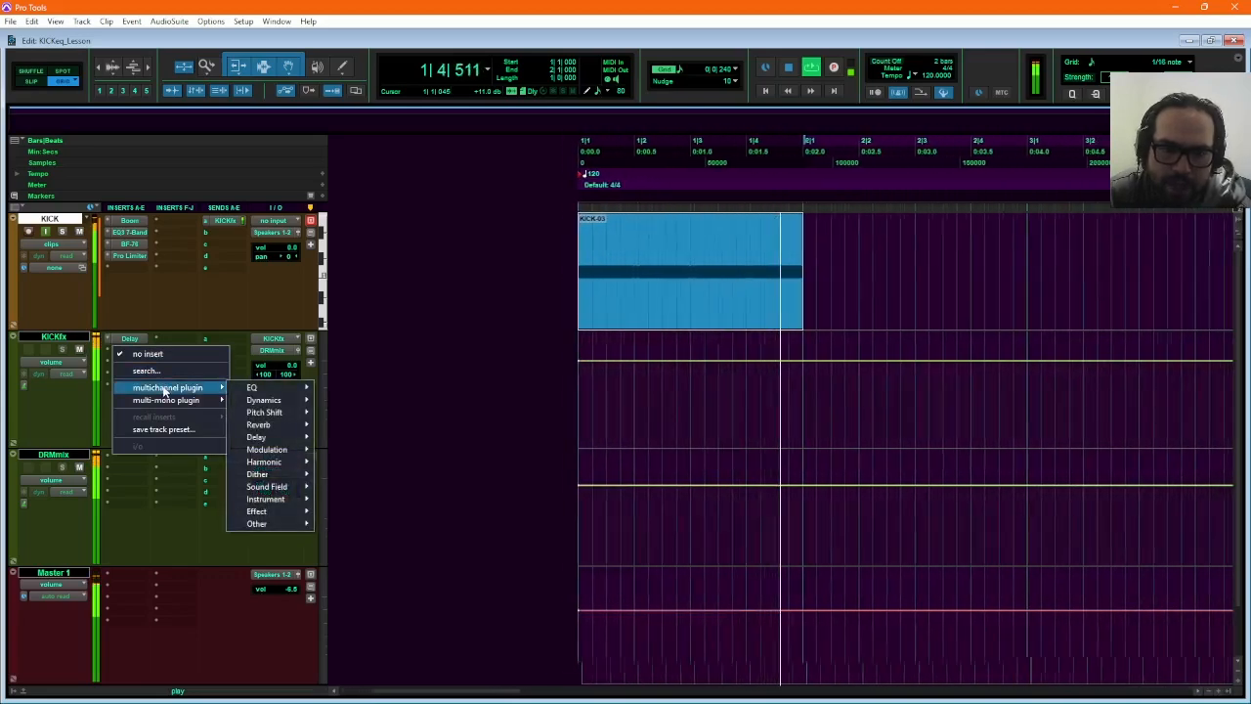
pyautogui.moveTo(262, 400)
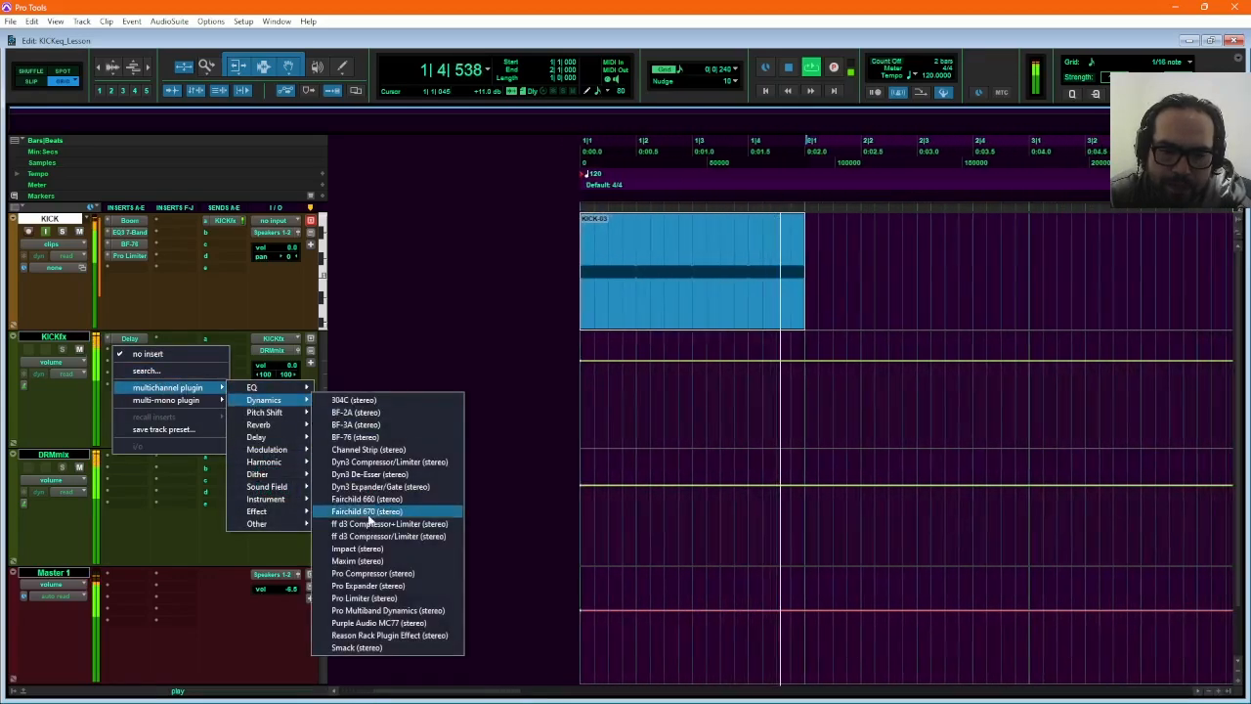
pyautogui.click(363, 597)
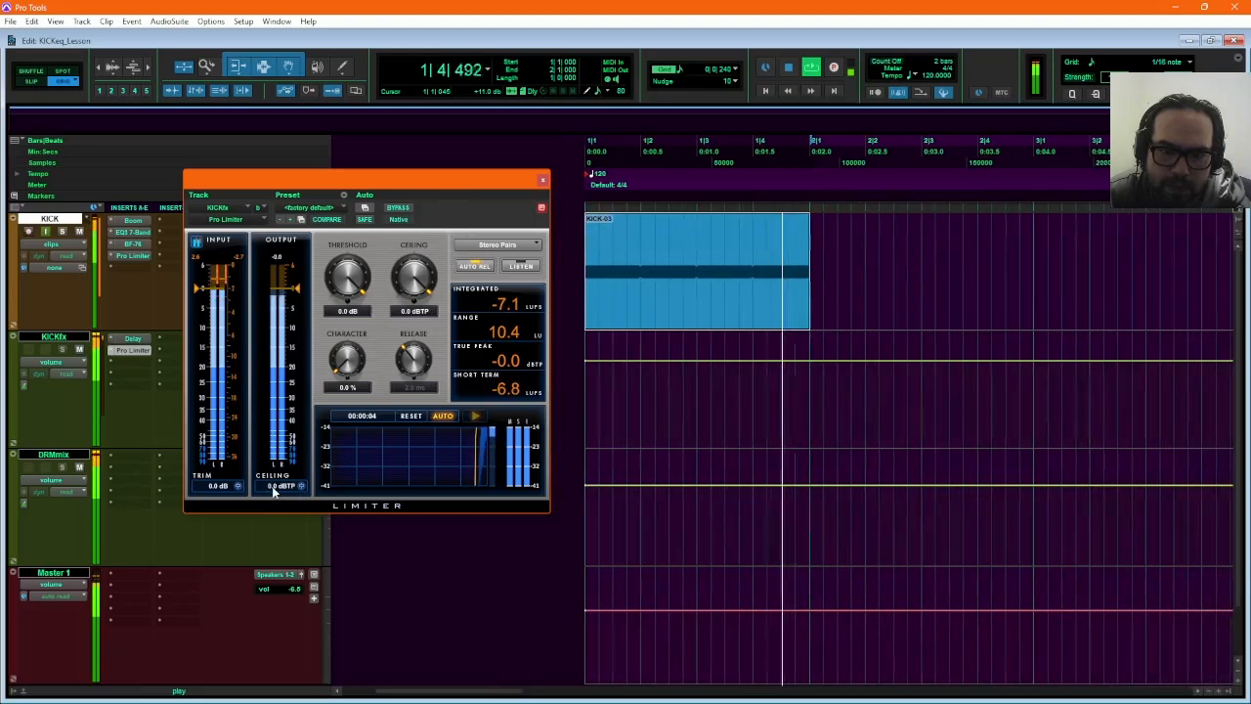
# Set the KICKfx limiter's ceiling to -0.2 dBTP and close the plug-in.
pyautogui.click(272, 485)
pyautogui.write('-0.2')
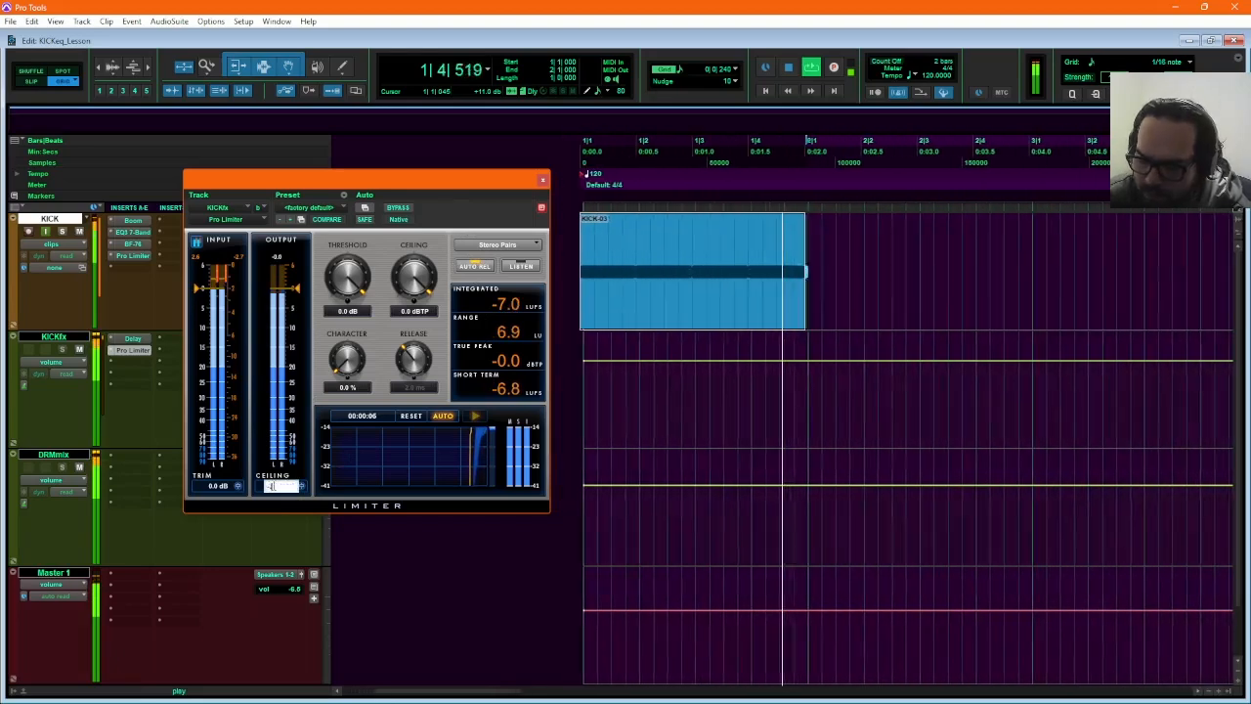
pyautogui.press('Return')
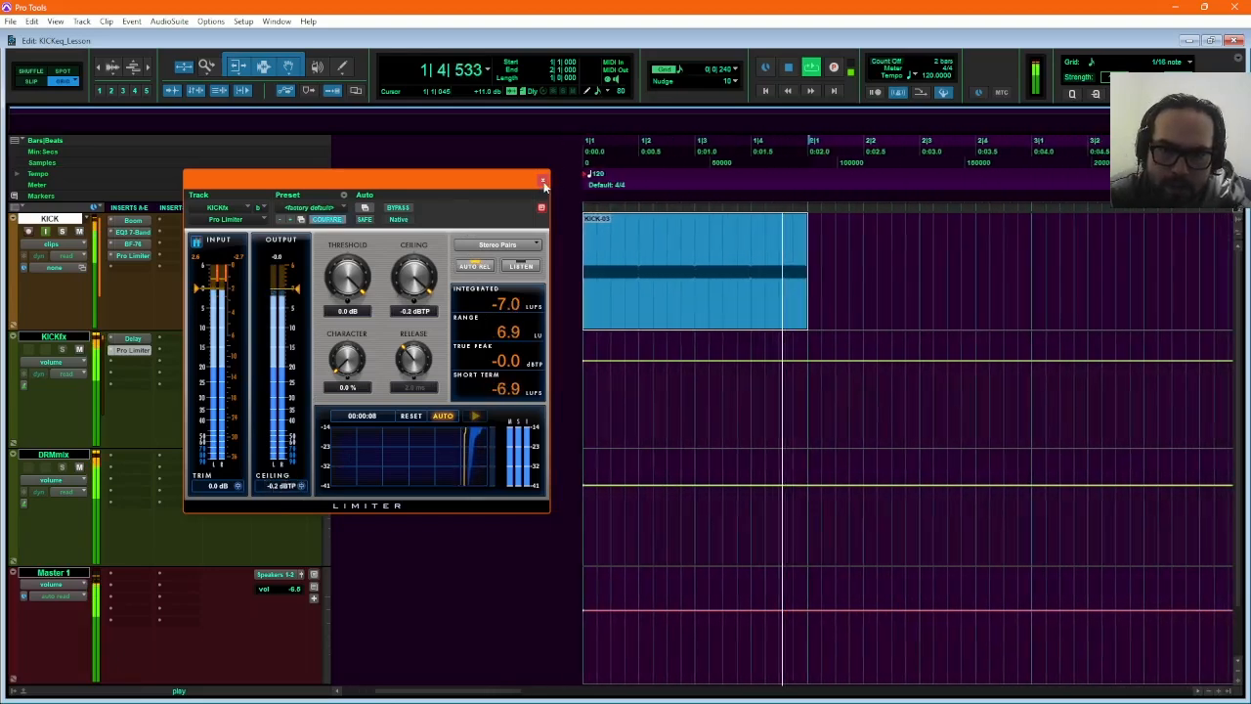
pyautogui.click(542, 180)
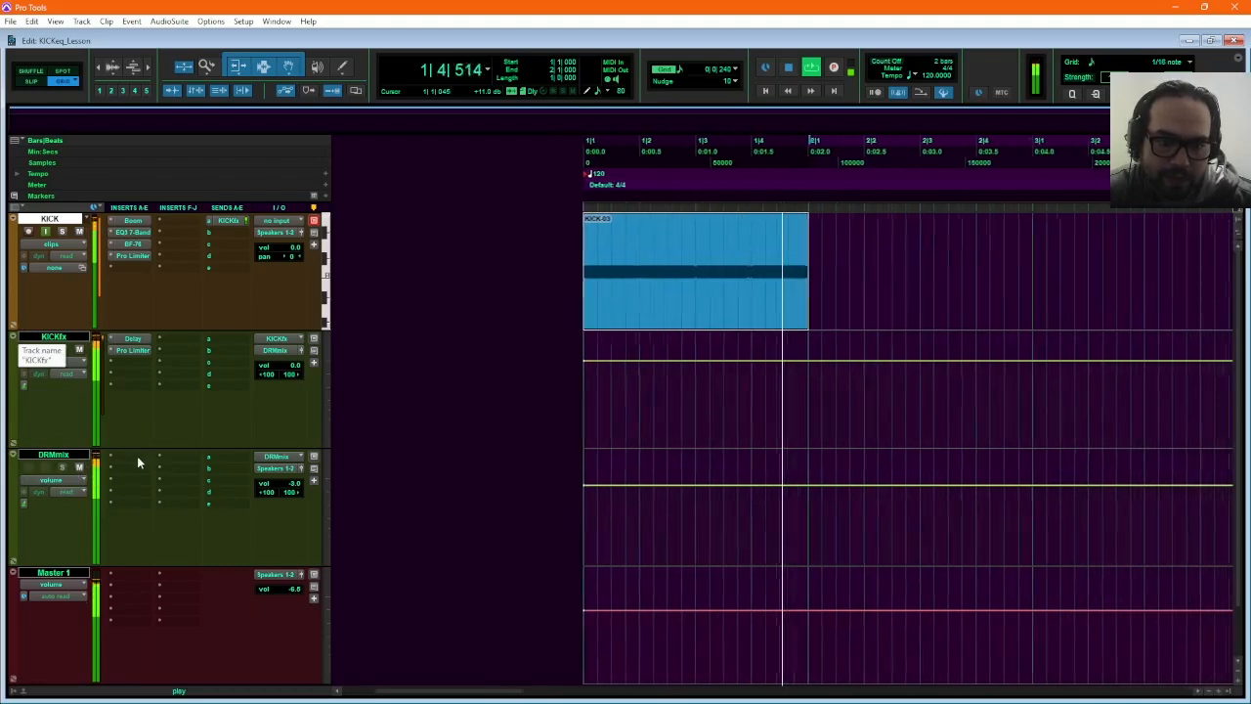
# Insert the stereo Pro Limiter in the DRMmix track's first insert slot.
pyautogui.click(137, 456)
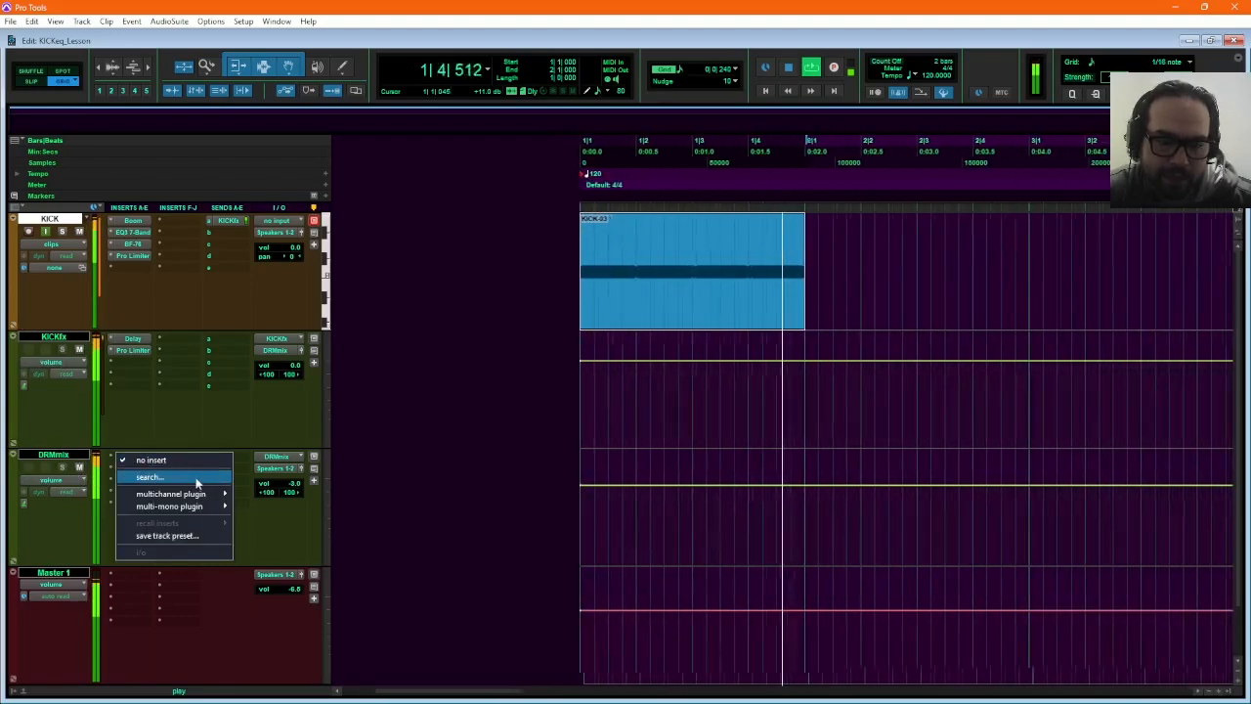
pyautogui.moveTo(196, 496)
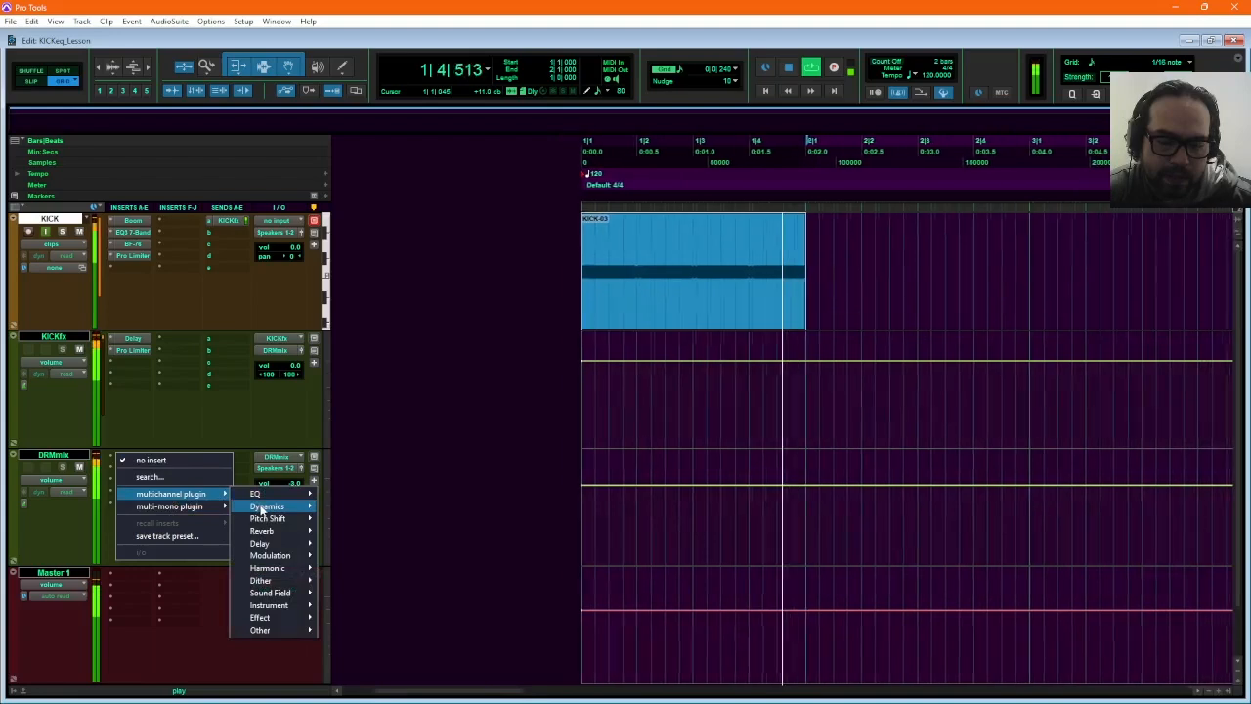
pyautogui.moveTo(264, 507)
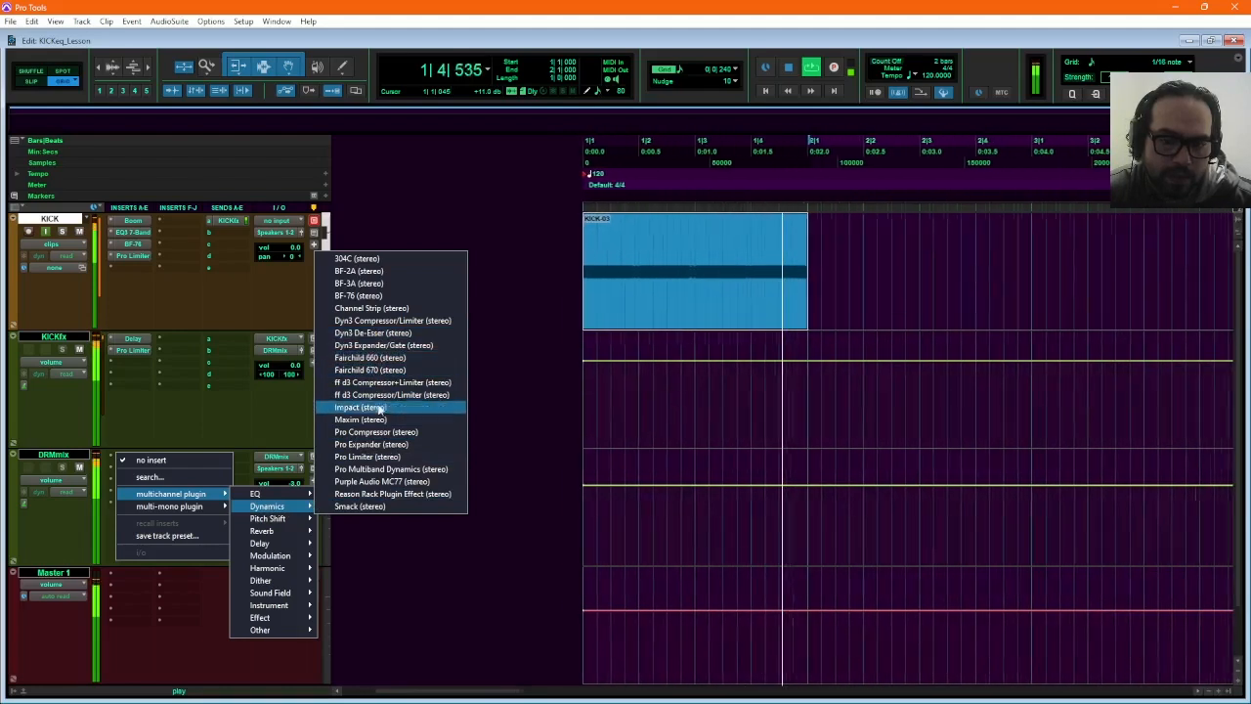
pyautogui.click(381, 457)
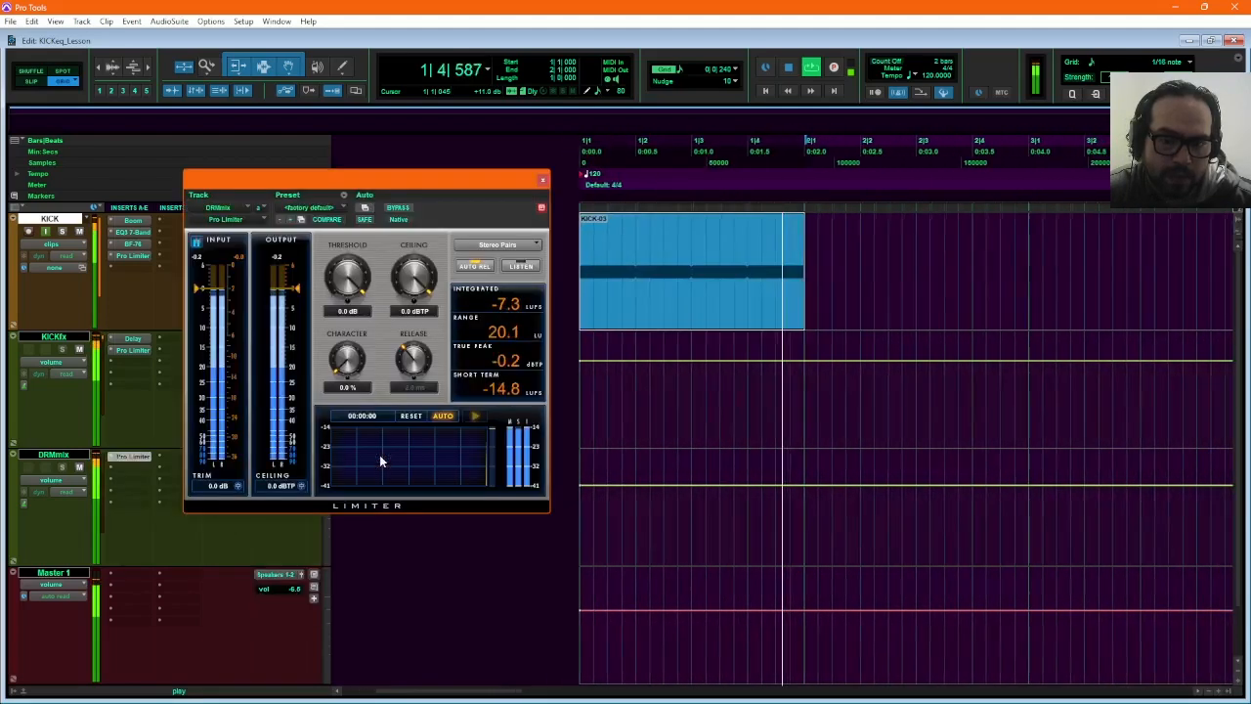
# Set the DRMmix limiter's ceiling to -0.2 dBTP and close the plug-in.
pyautogui.click(273, 486)
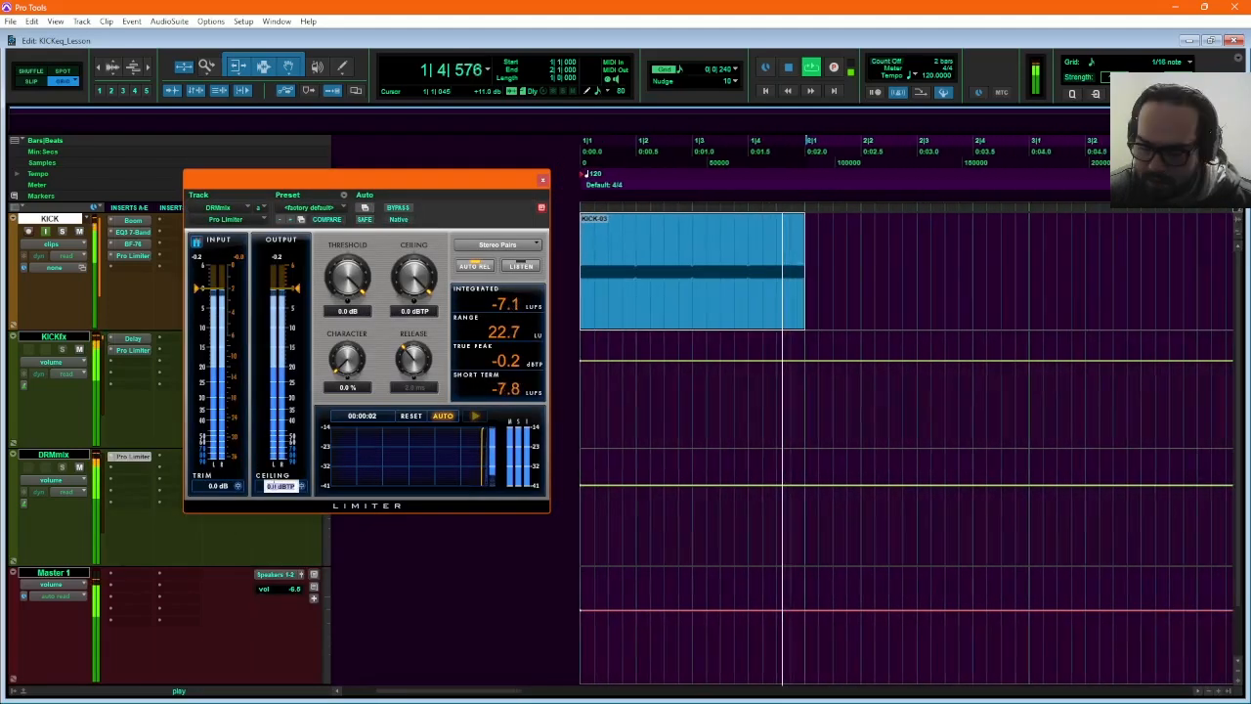
pyautogui.write('-2')
pyautogui.press('Return')
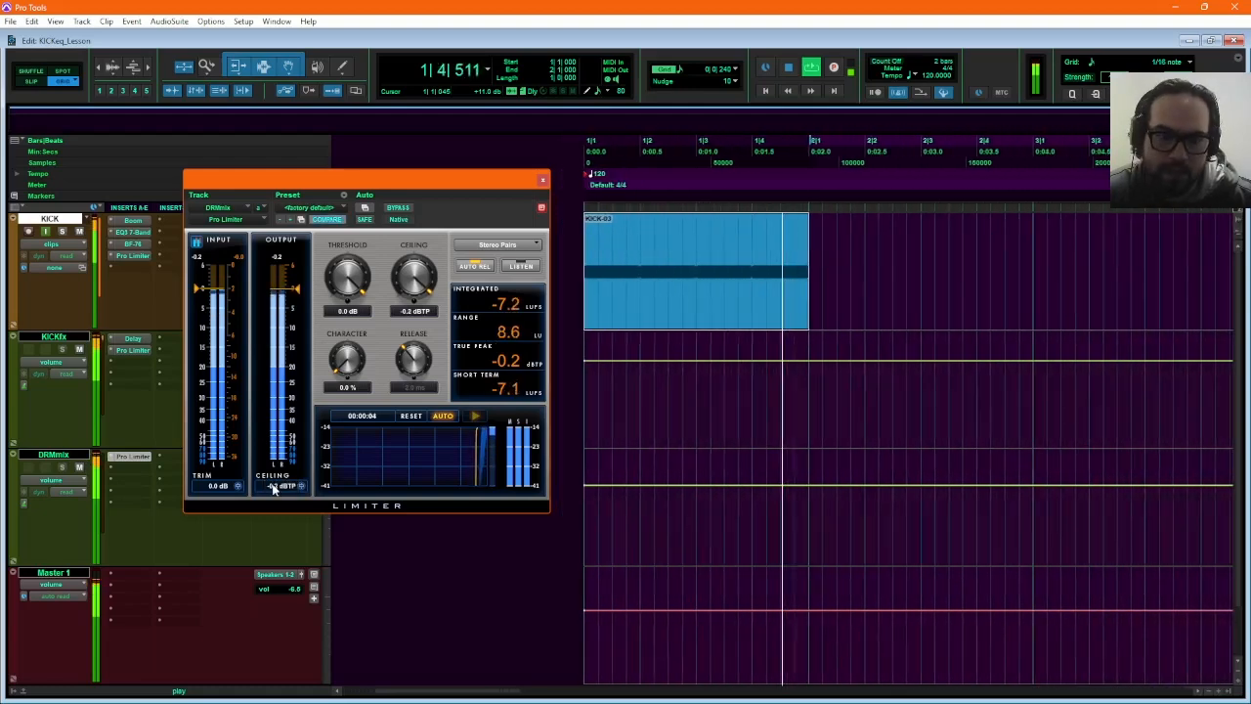
pyautogui.click(543, 179)
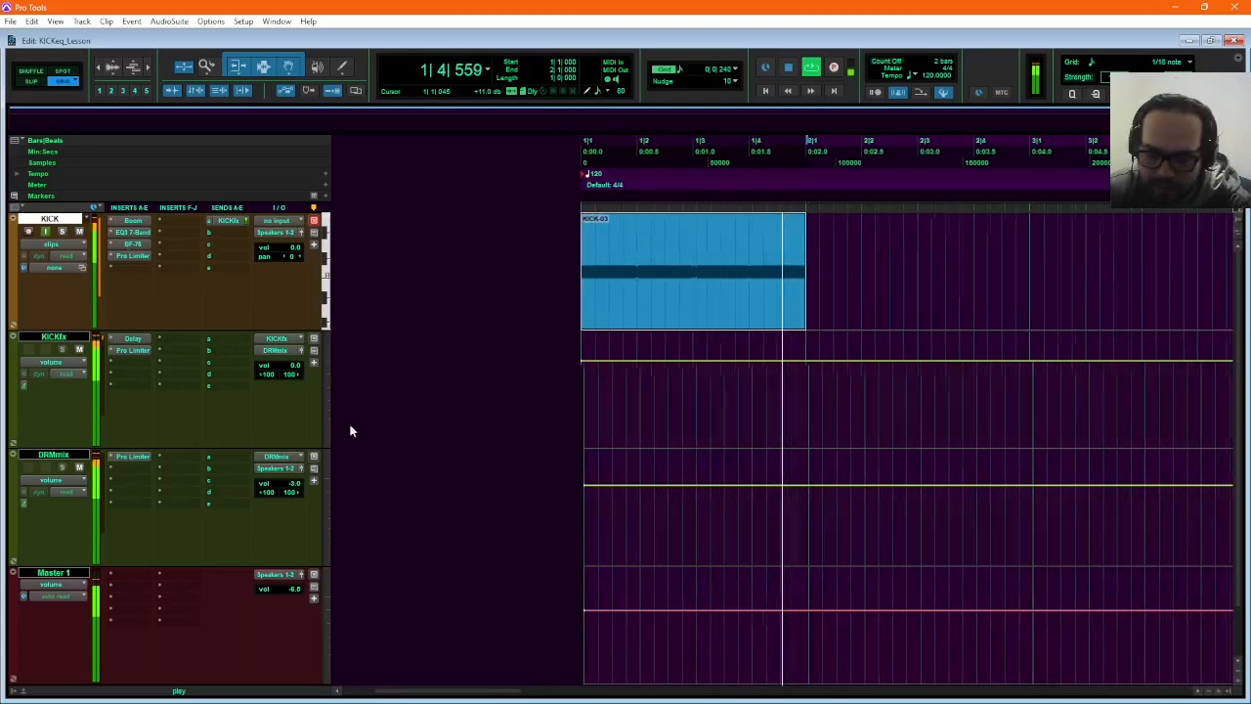
# Raise the Master 1 fader to -3.0 dB in the Mix window, then return to the Edit window.
pyautogui.hotkey('ctrl', '=')
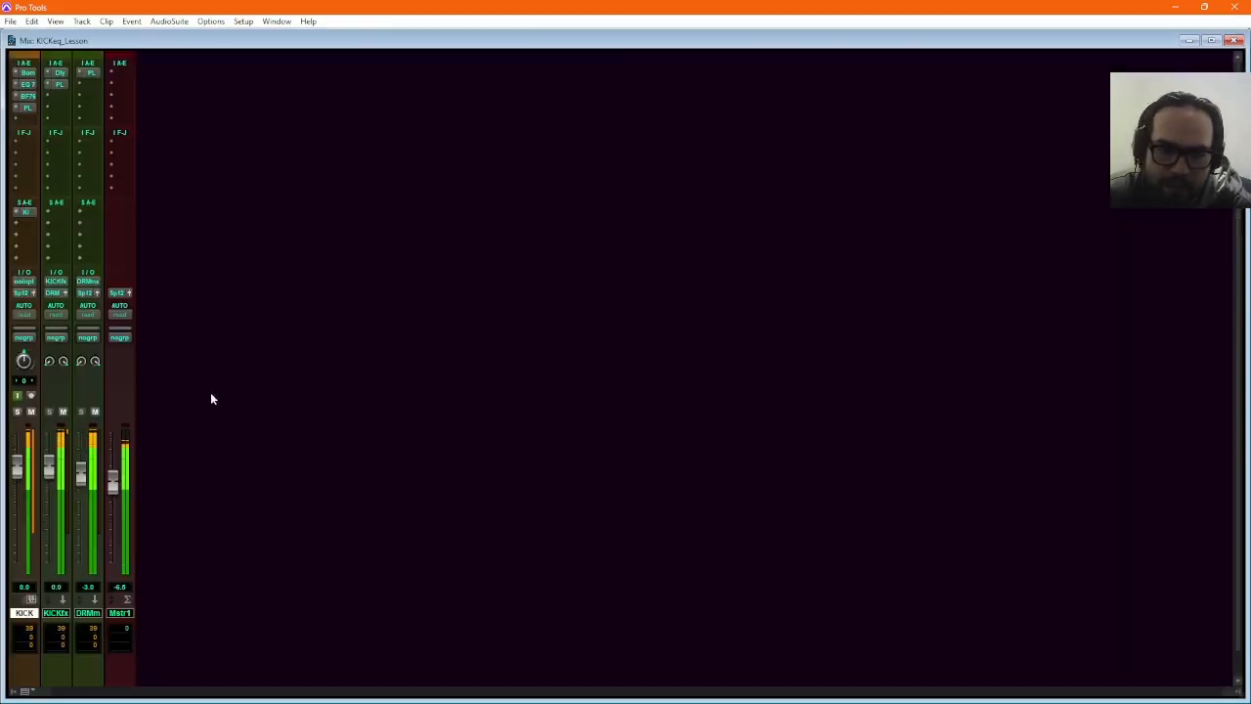
pyautogui.moveTo(112, 488); pyautogui.dragTo(122, 476)
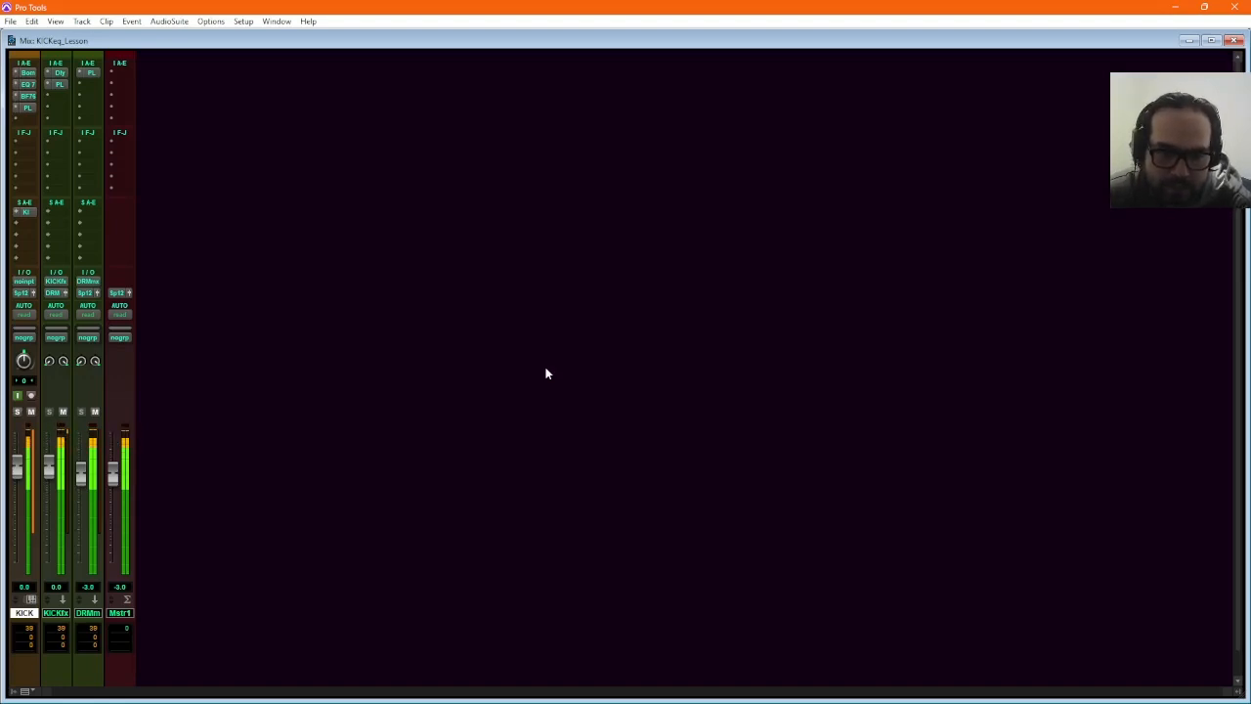
pyautogui.click(1235, 41)
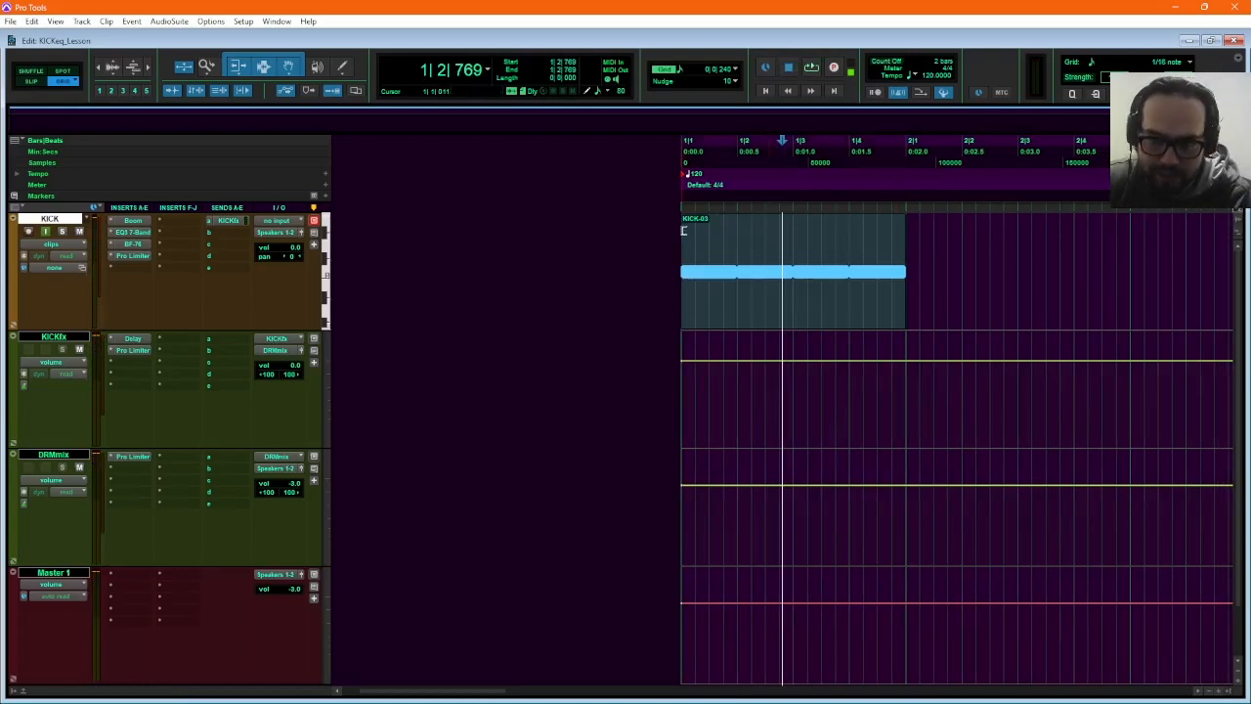
# Select the clip on the KICK track and change the KICK track's colour to bright red.
pyautogui.click(754, 309)
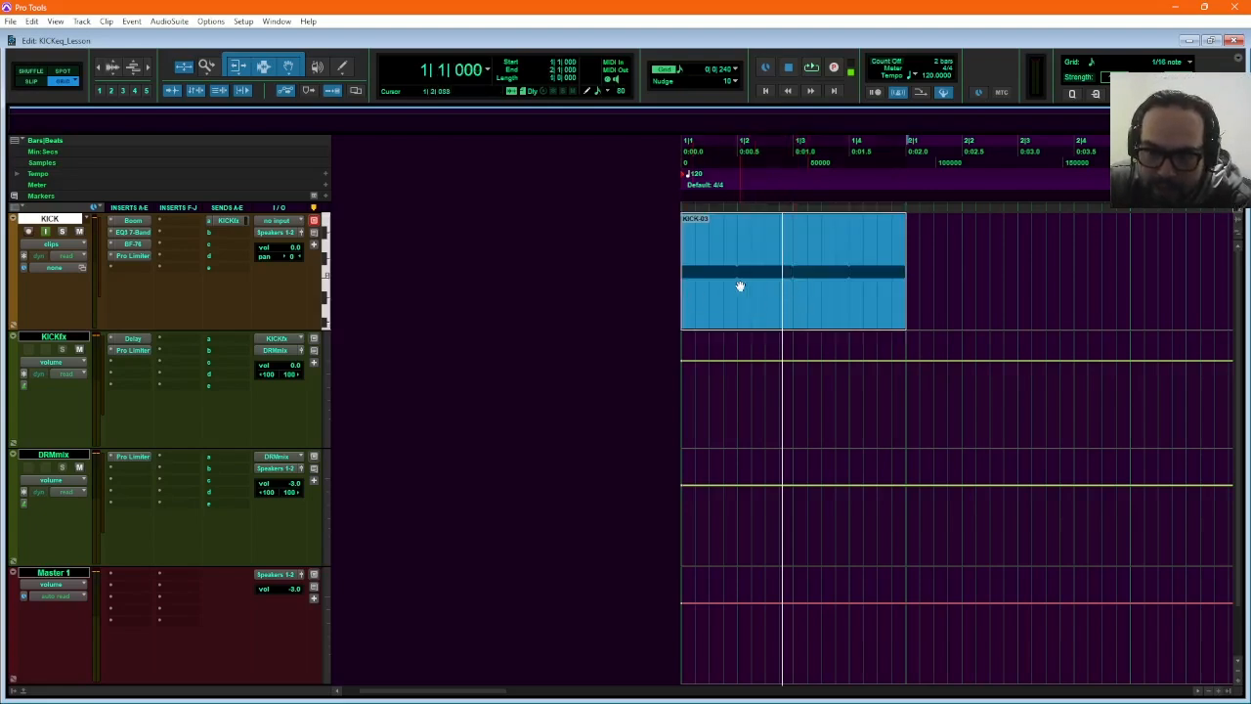
pyautogui.doubleClick(13, 295)
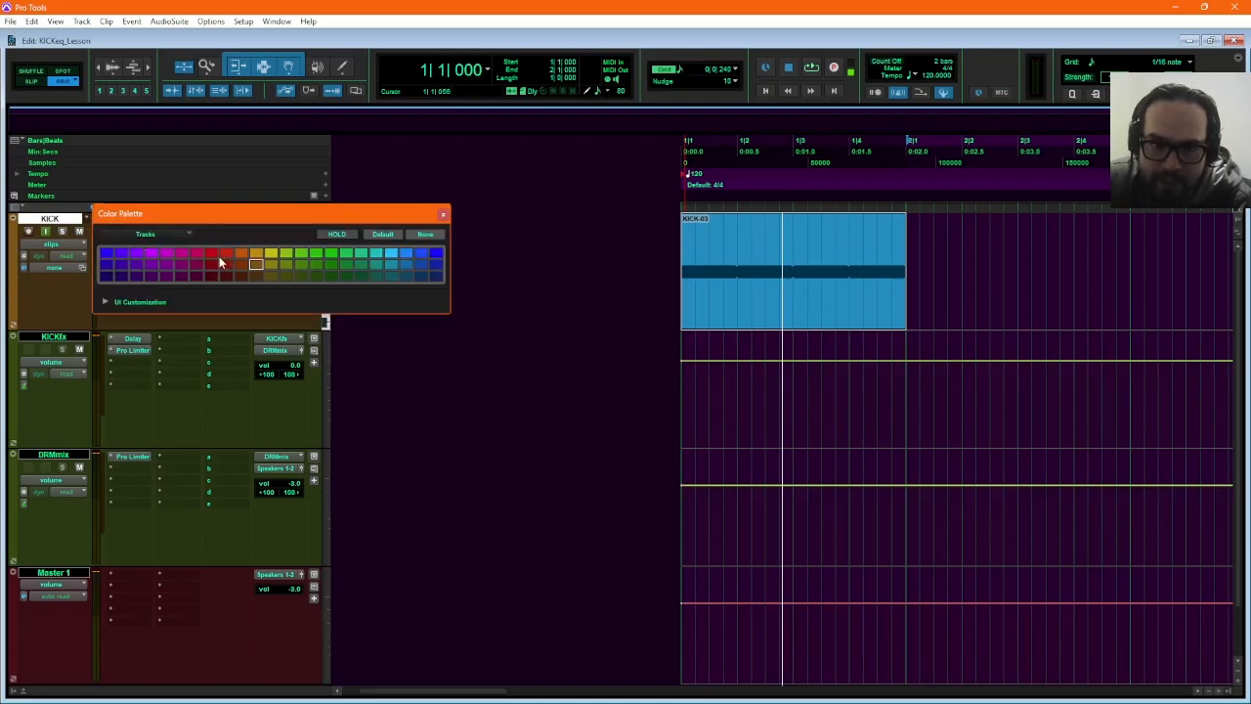
pyautogui.click(211, 255)
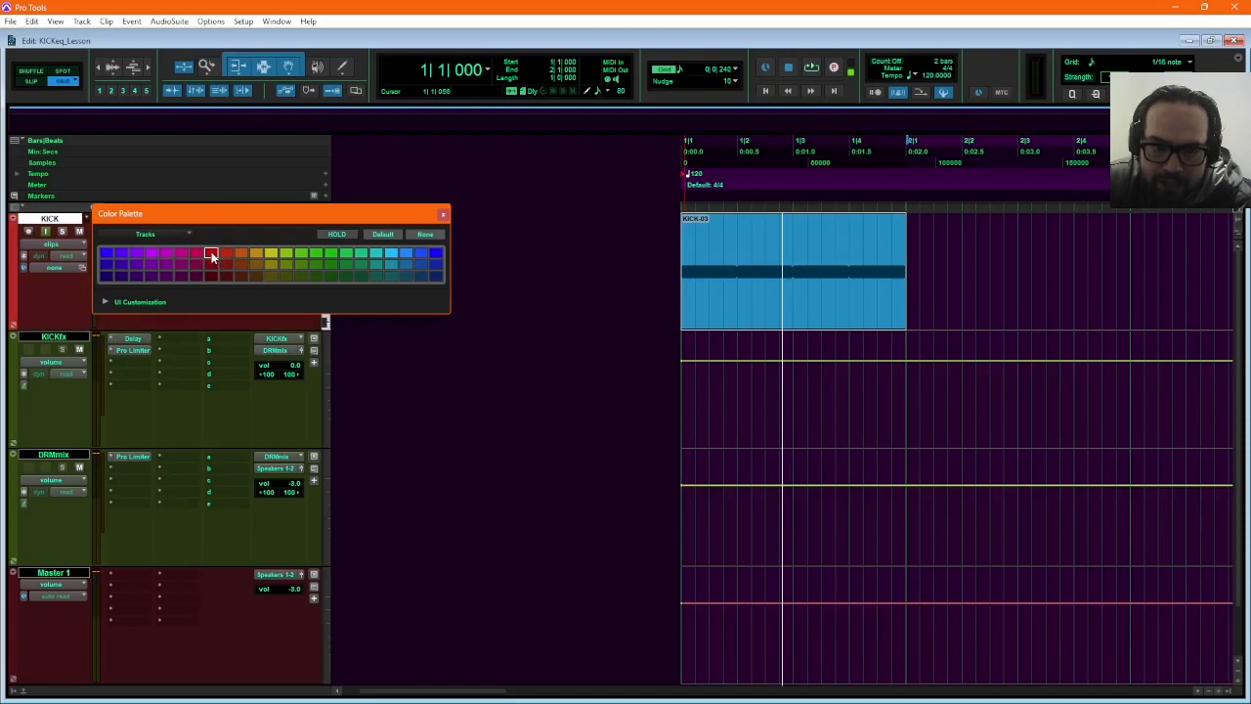
# With colour Hold on, recolour the KICK clip in the same bright red, close the palette and deselect the track.
pyautogui.click(347, 237)
pyautogui.click(174, 232)
pyautogui.click(169, 232)
pyautogui.click(169, 232)
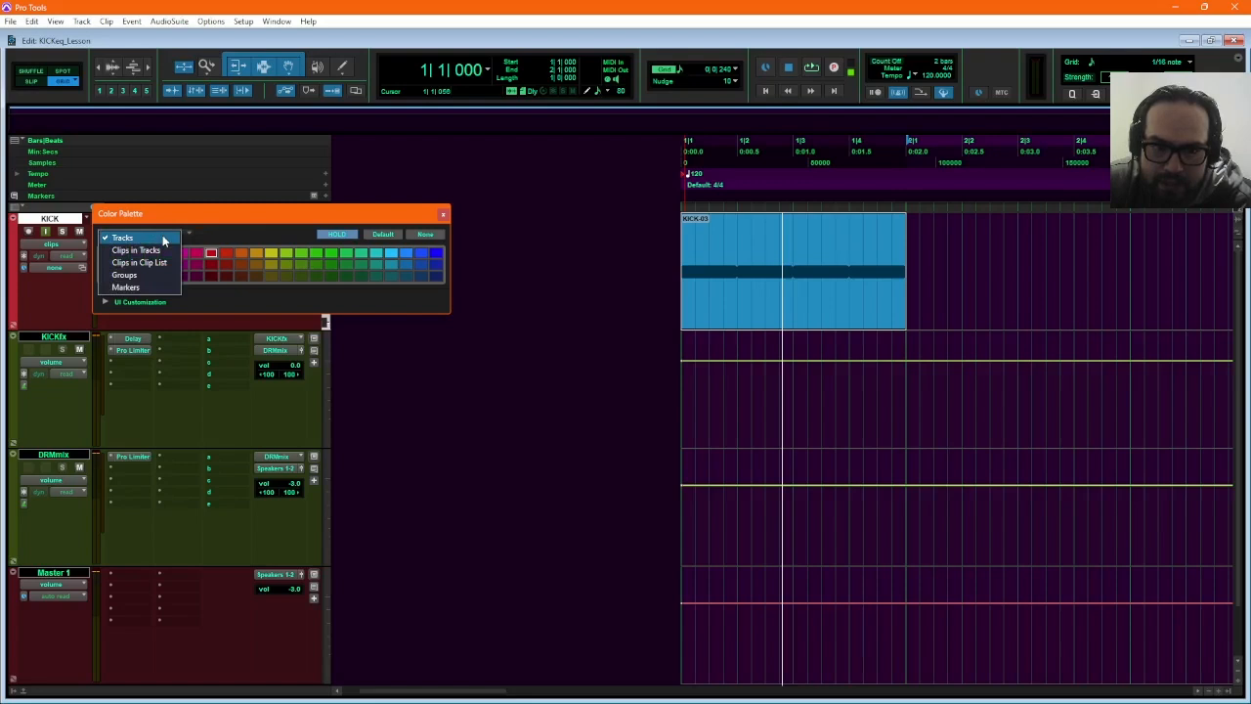
pyautogui.click(151, 252)
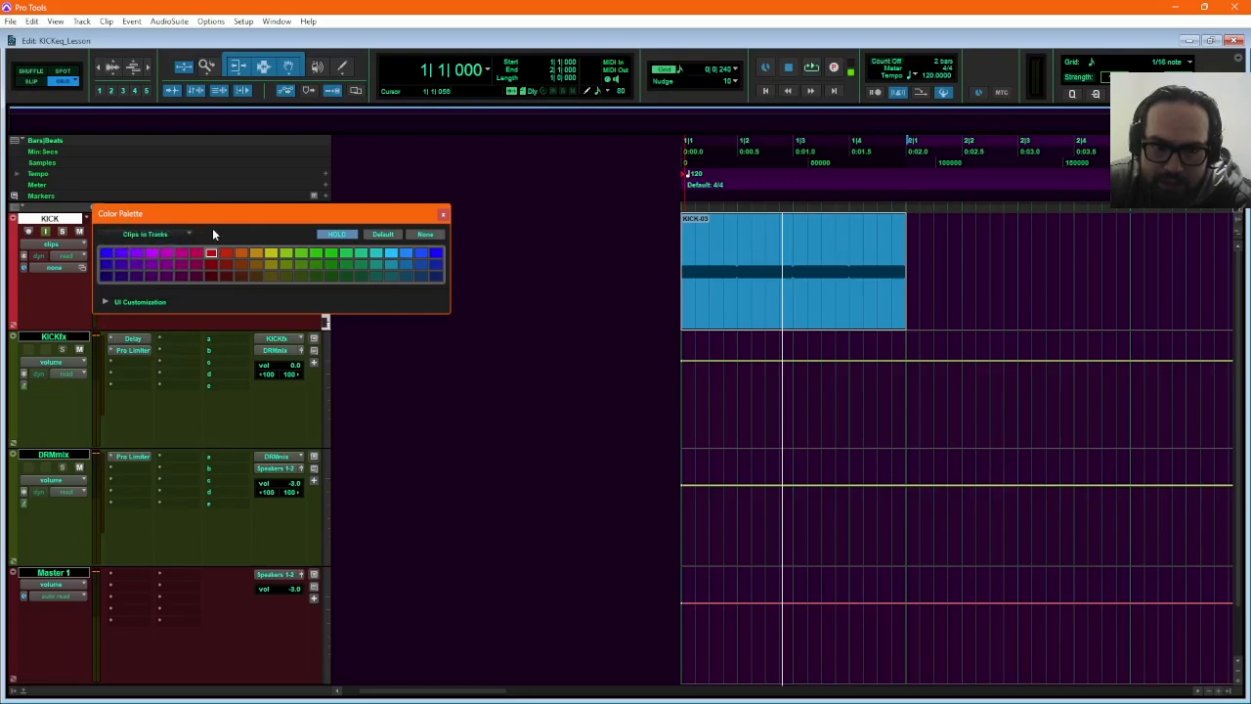
pyautogui.click(210, 254)
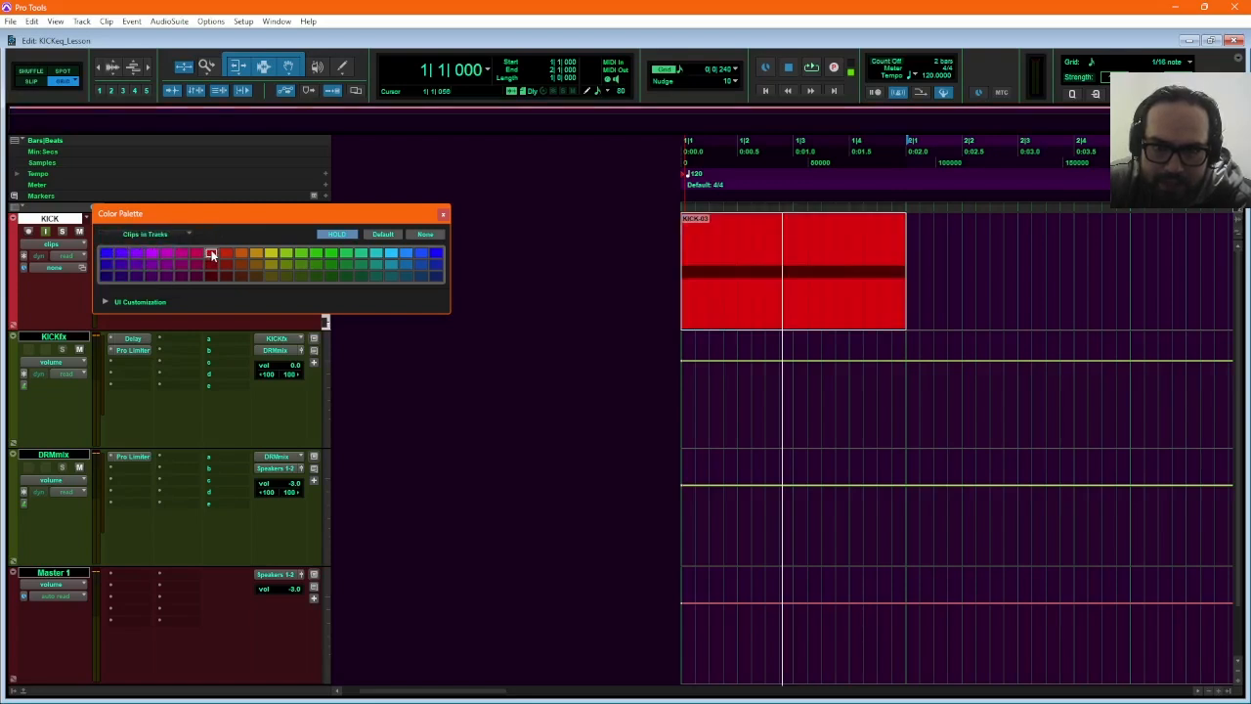
pyautogui.click(444, 214)
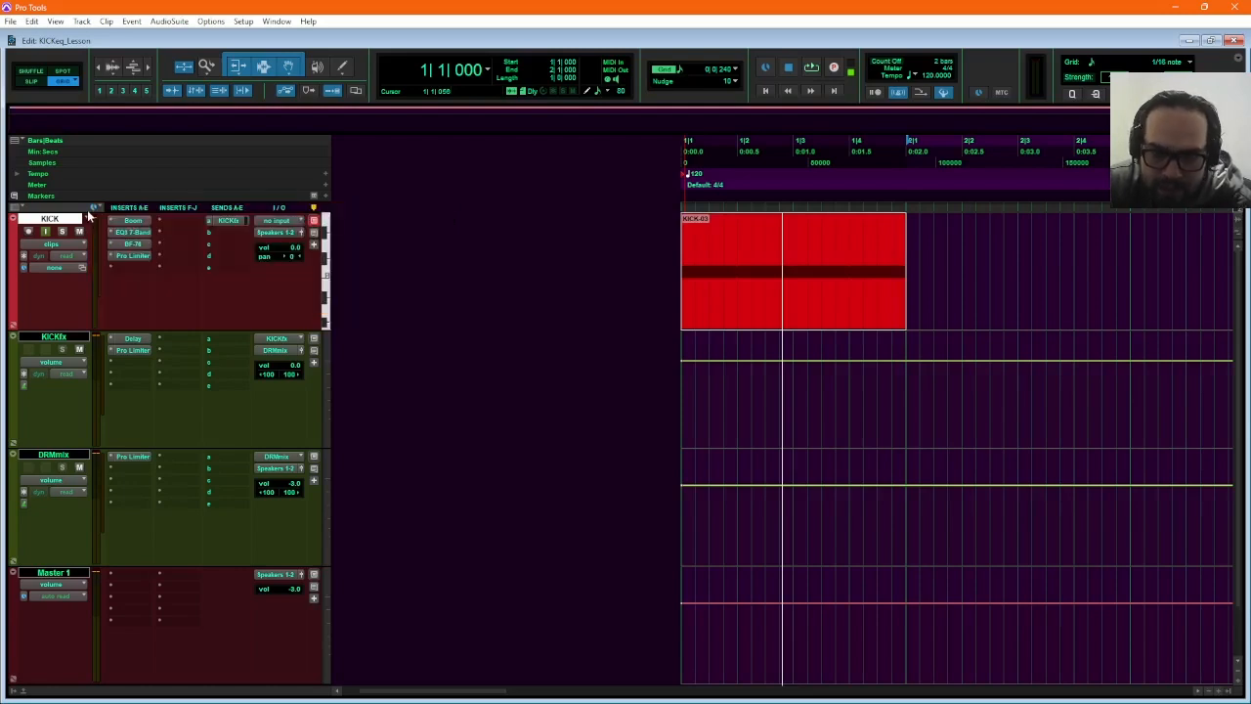
pyautogui.click(45, 221)
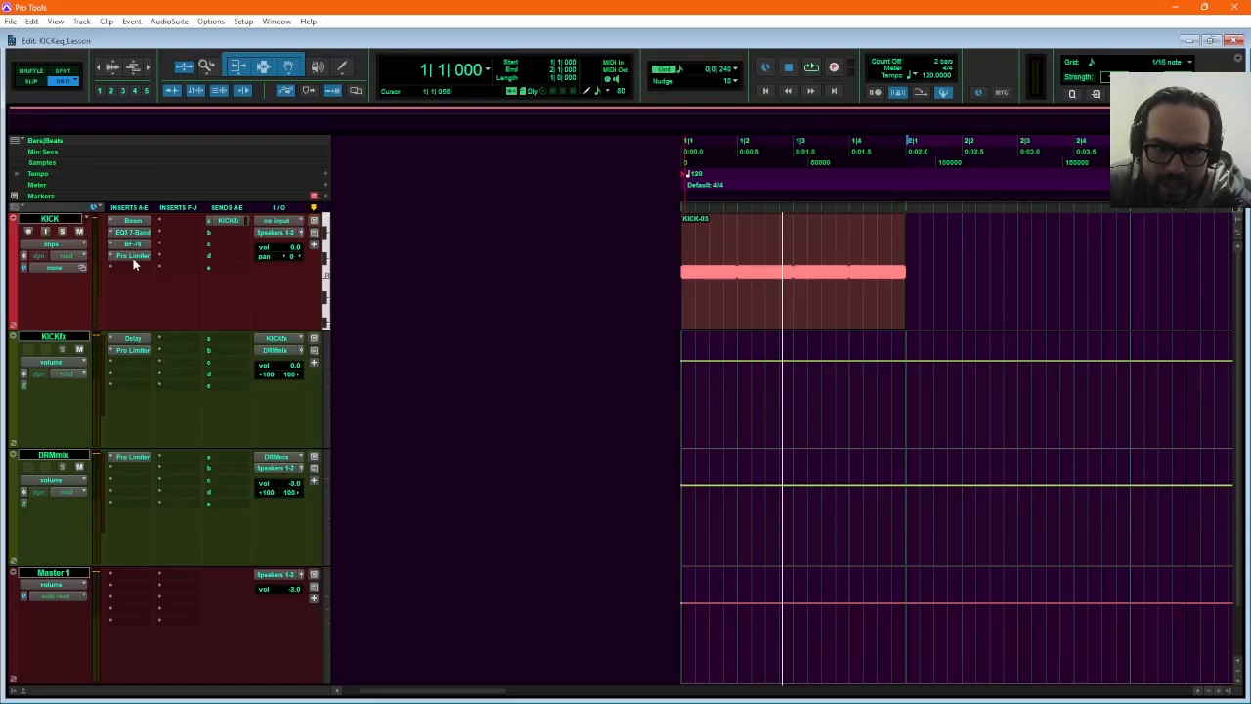
# Remove the track colour from KICKfx and DRMmix together, close the palette and deselect both tracks.
pyautogui.click(54, 337)
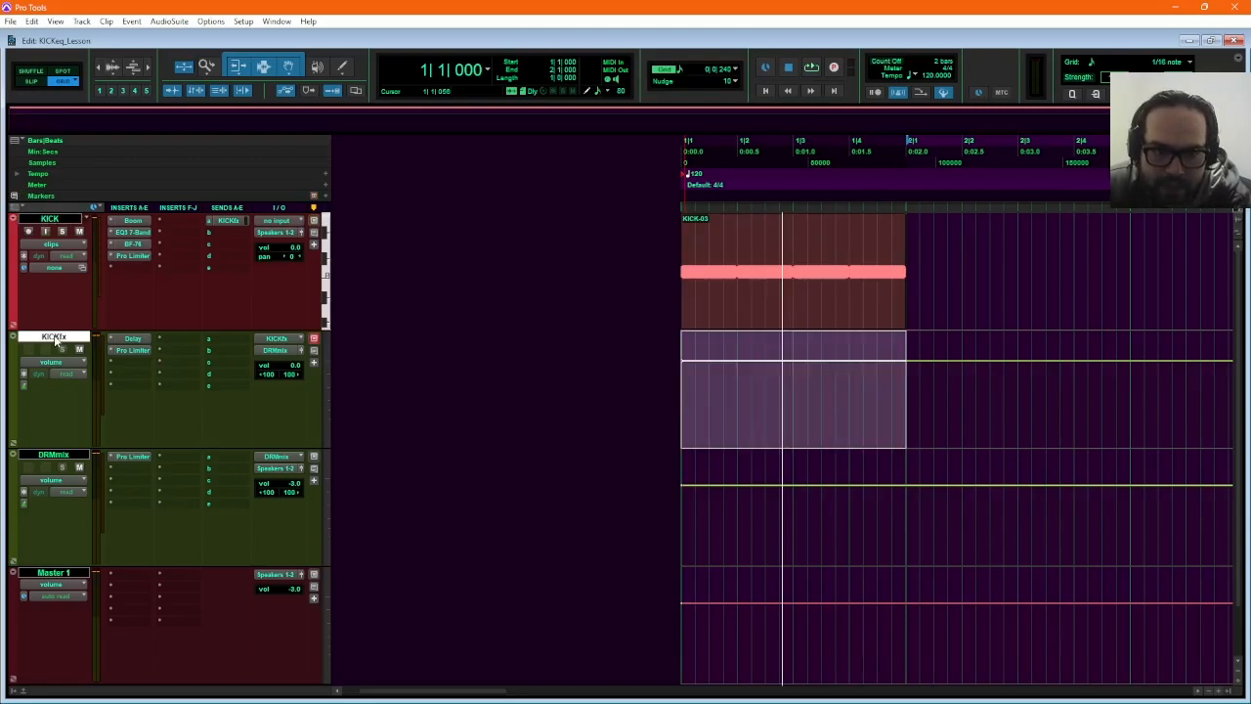
pyautogui.keyDown('shift'); pyautogui.click(63, 456); pyautogui.keyUp('shift')
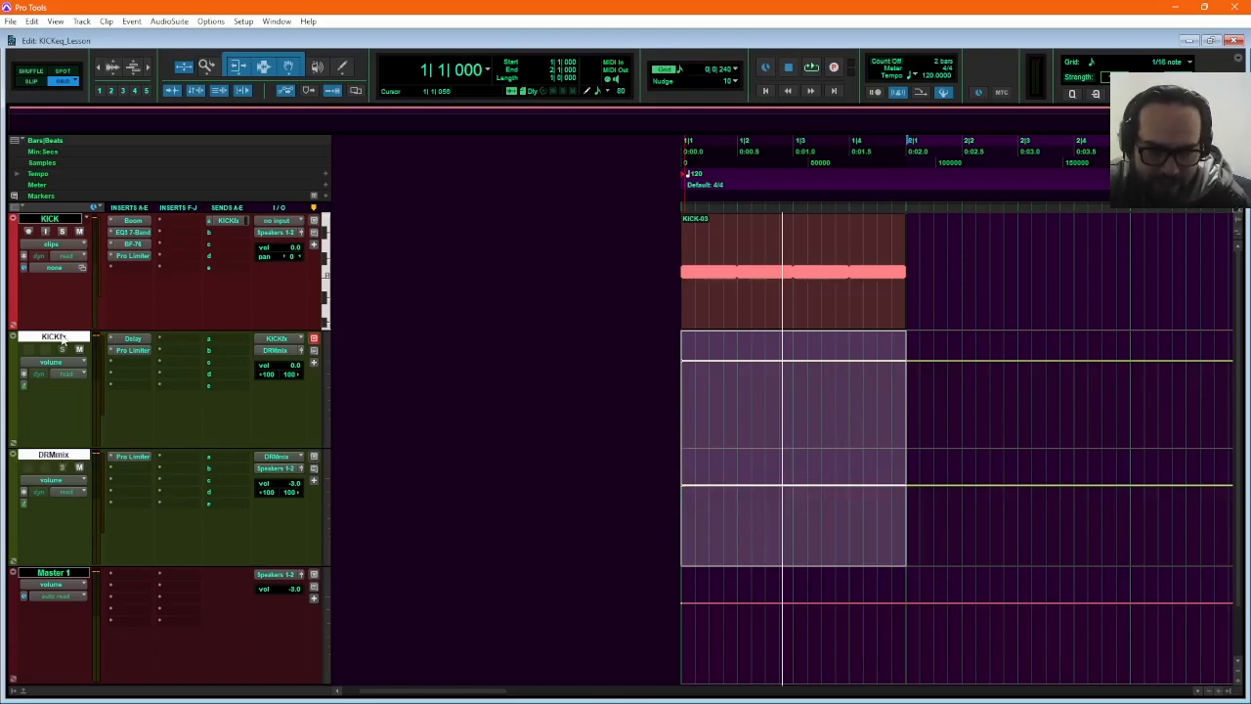
pyautogui.doubleClick(12, 396)
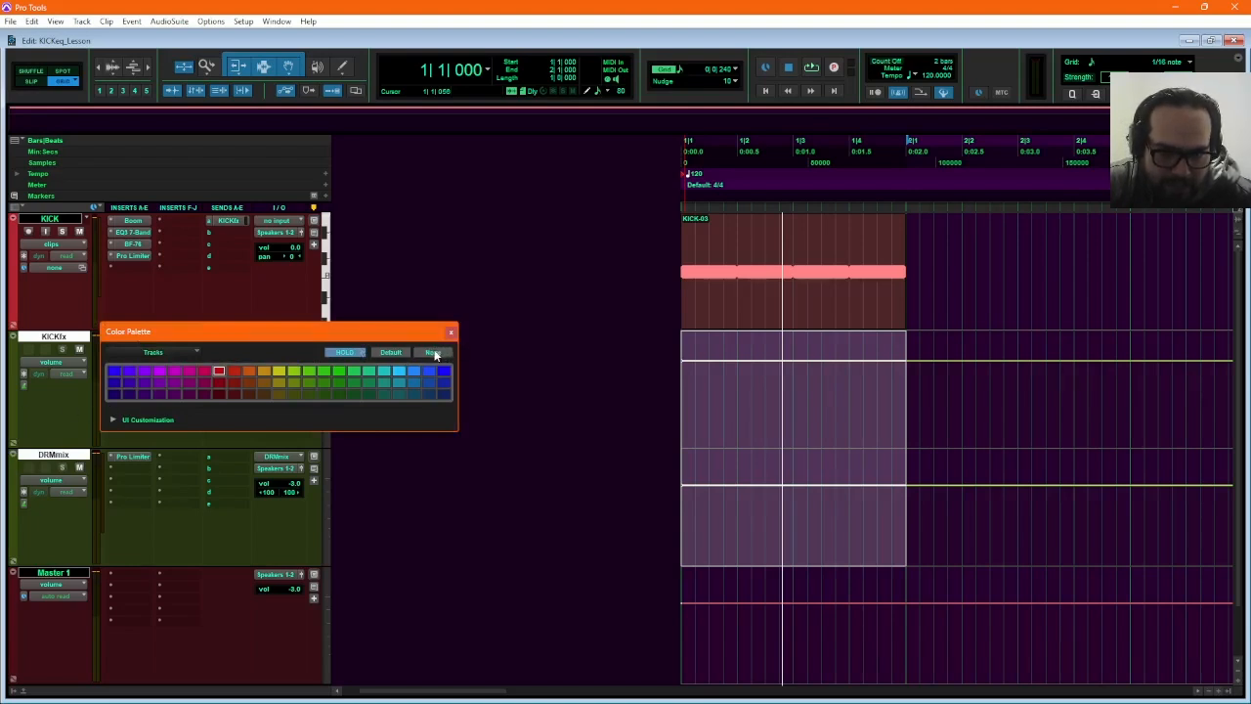
pyautogui.click(435, 355)
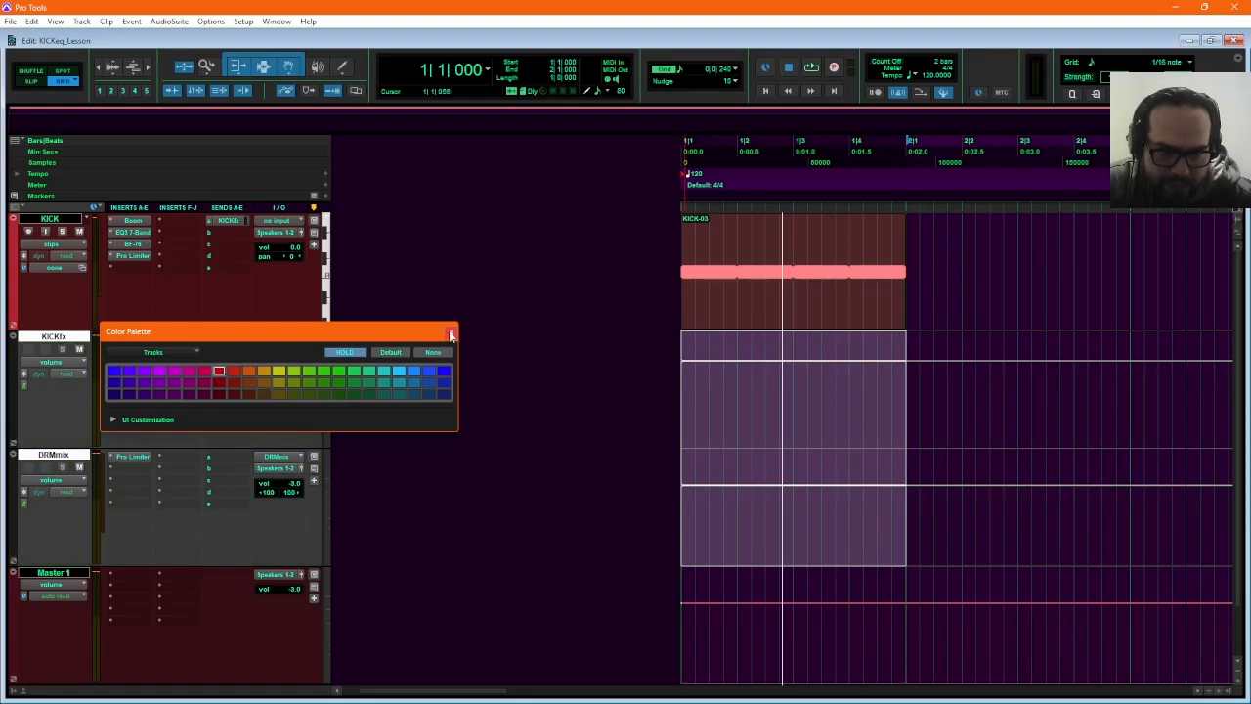
pyautogui.click(451, 334)
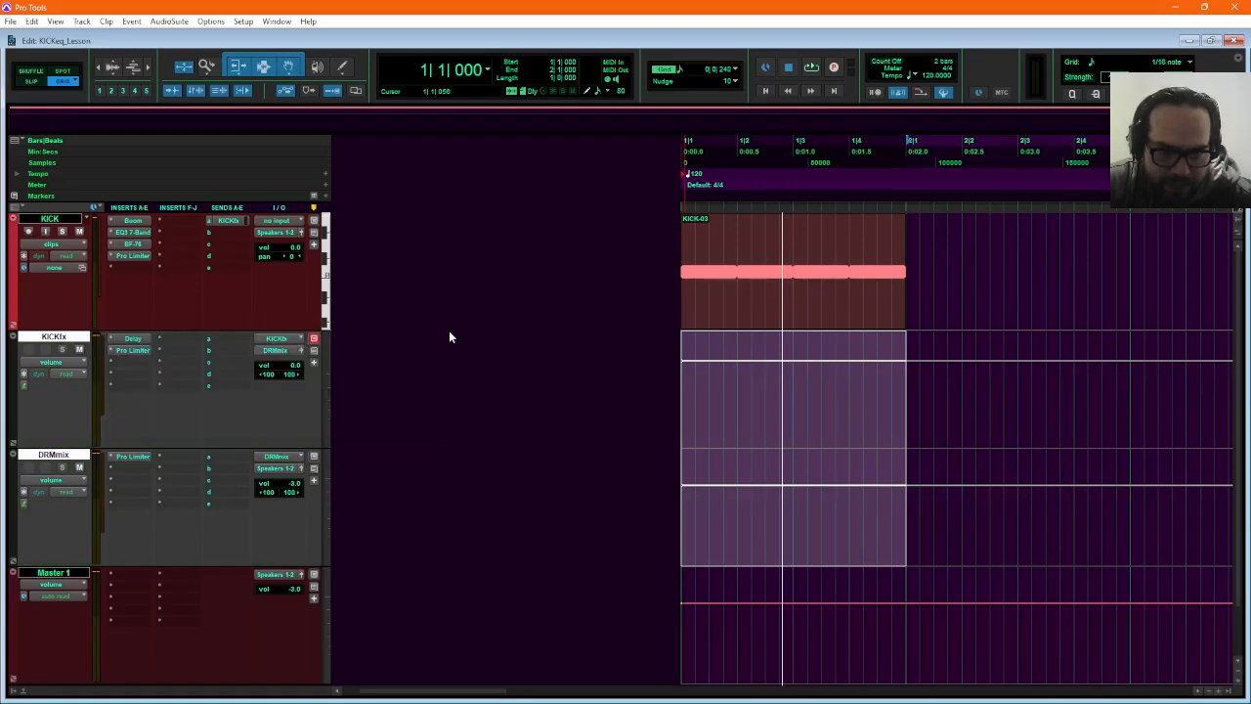
pyautogui.click(43, 338)
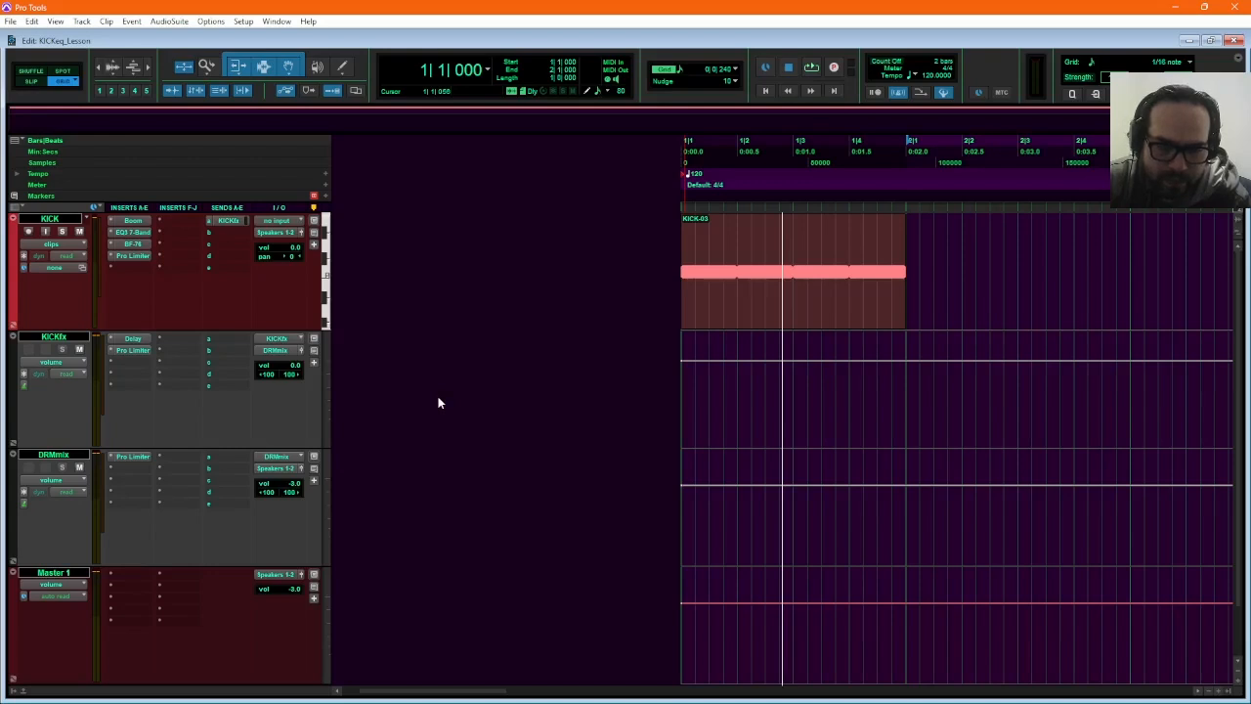
# Insert the stereo Pro Limiter in the Master 1 track's first insert slot.
pyautogui.click(135, 576)
pyautogui.moveTo(162, 612)
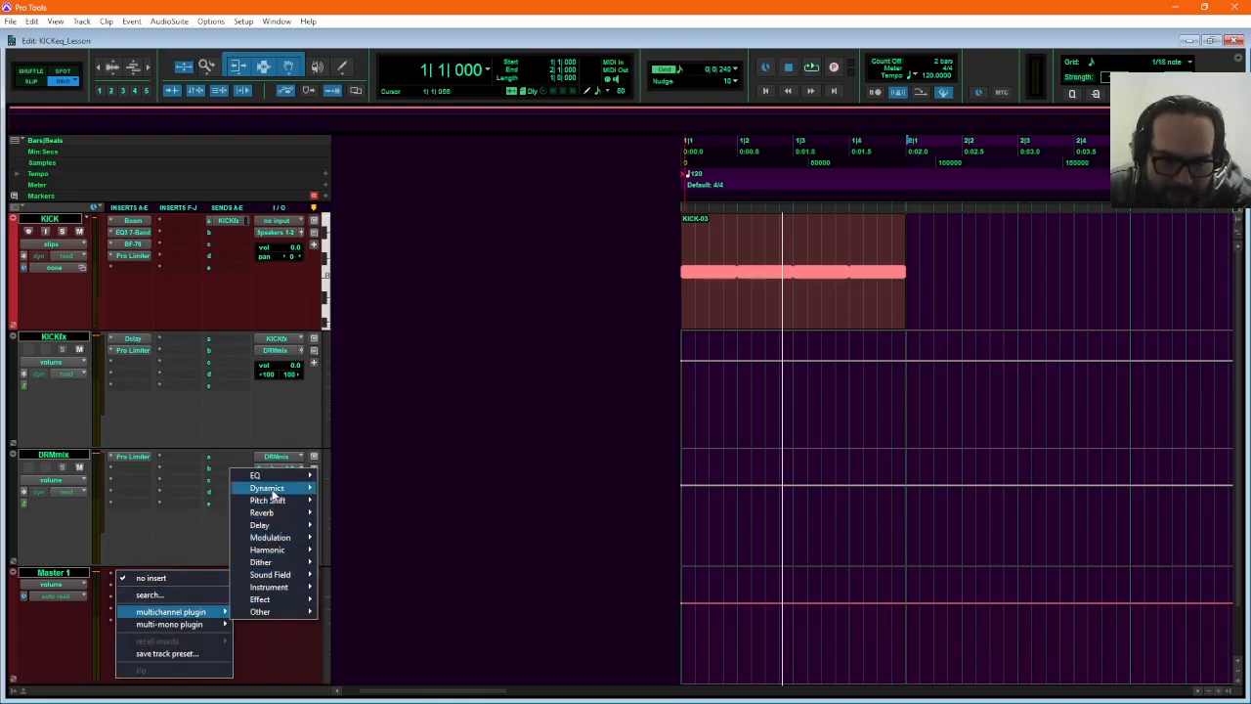
pyautogui.moveTo(276, 489)
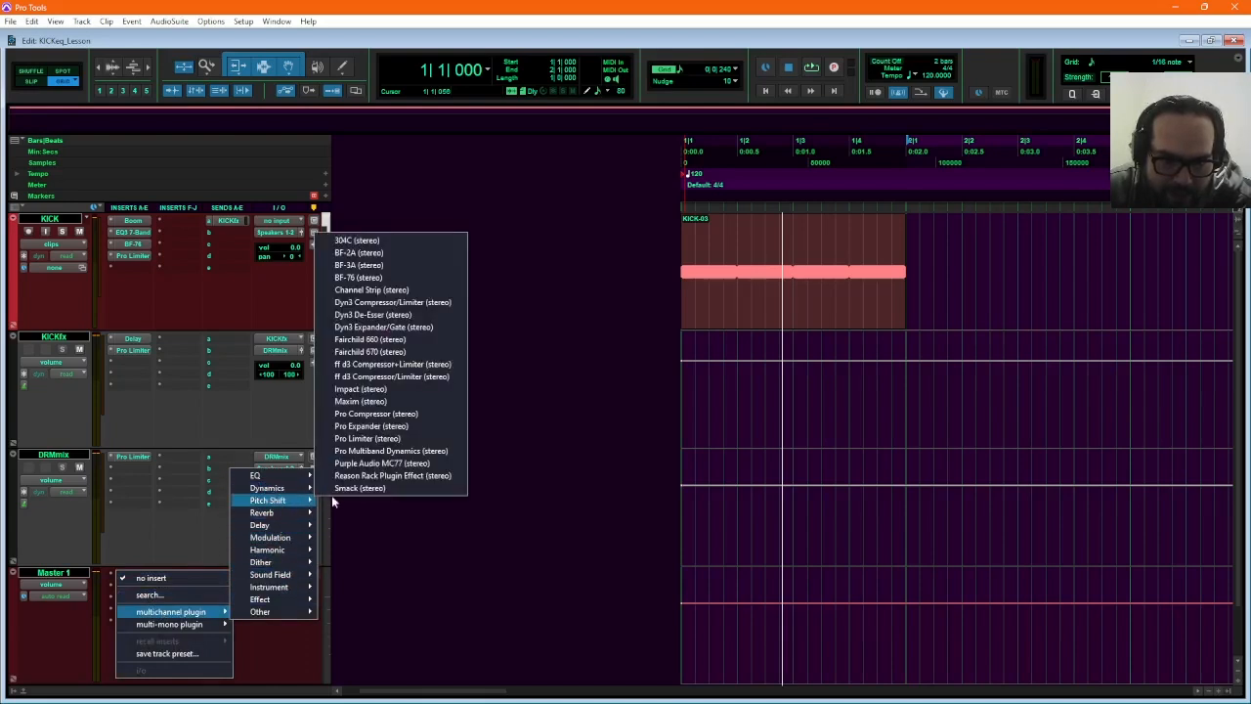
pyautogui.click(366, 439)
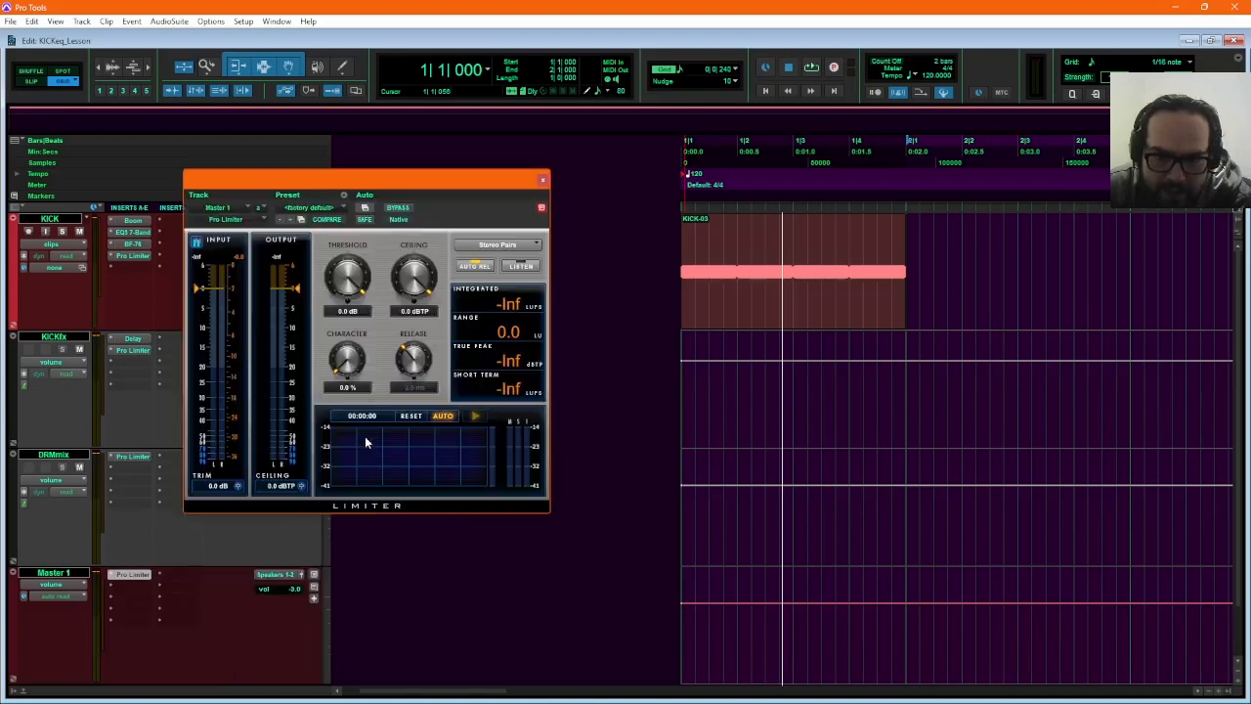
# Set the Master 1 limiter's ceiling to -0.2 dBTP and close the plug-in.
pyautogui.click(279, 485)
pyautogui.write('-0.2')
pyautogui.press('Return')
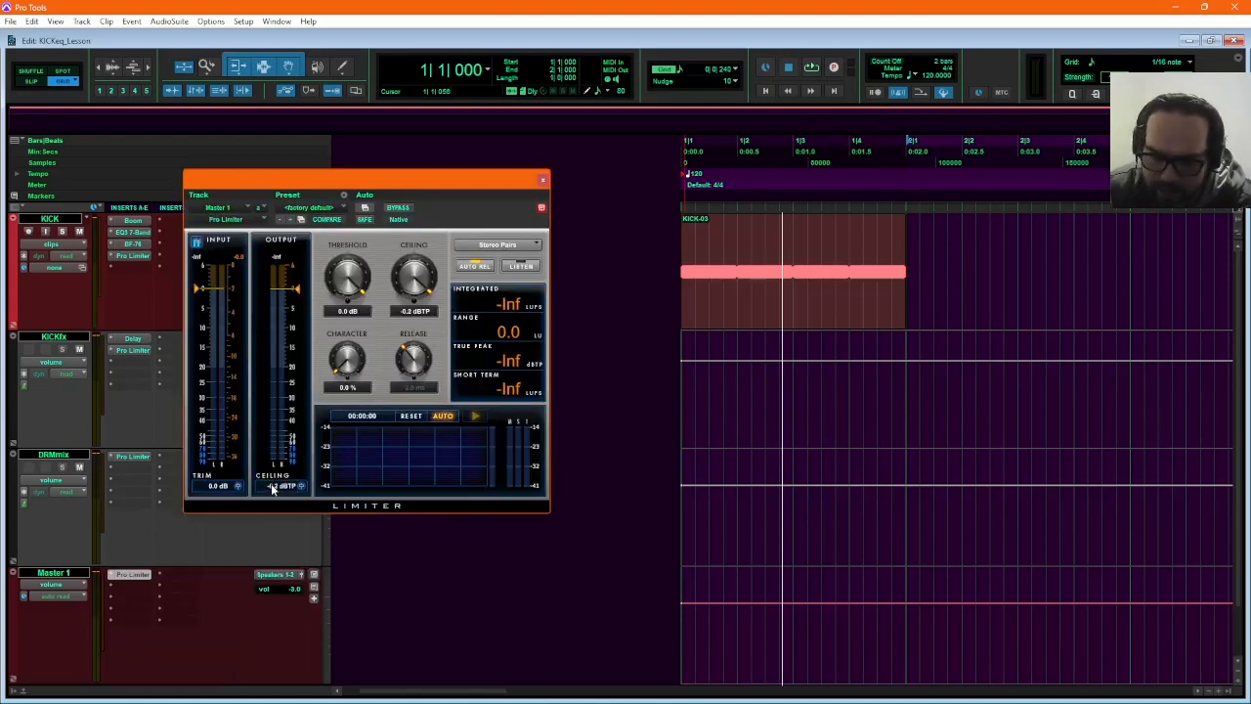
pyautogui.click(544, 180)
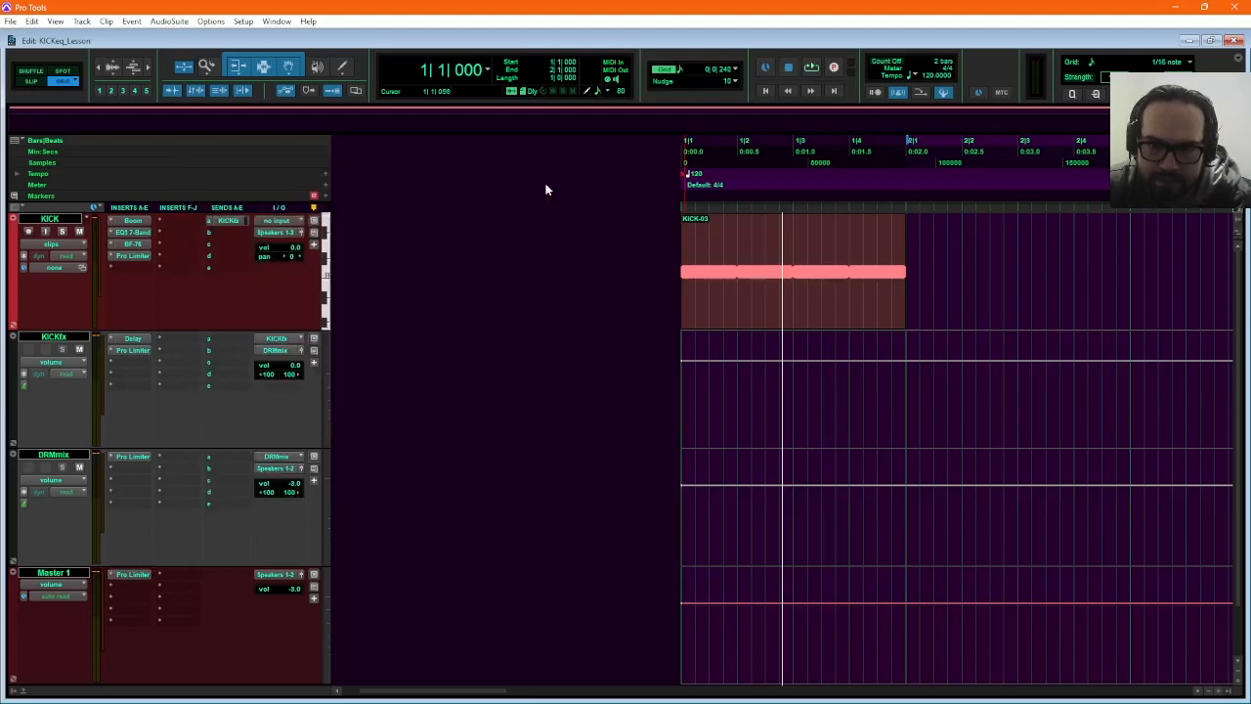
# Start playback of the selected KICK clip and insert the stereo Graphic EQ in KICKfx's third insert slot.
pyautogui.click(755, 322)
pyautogui.press('space')
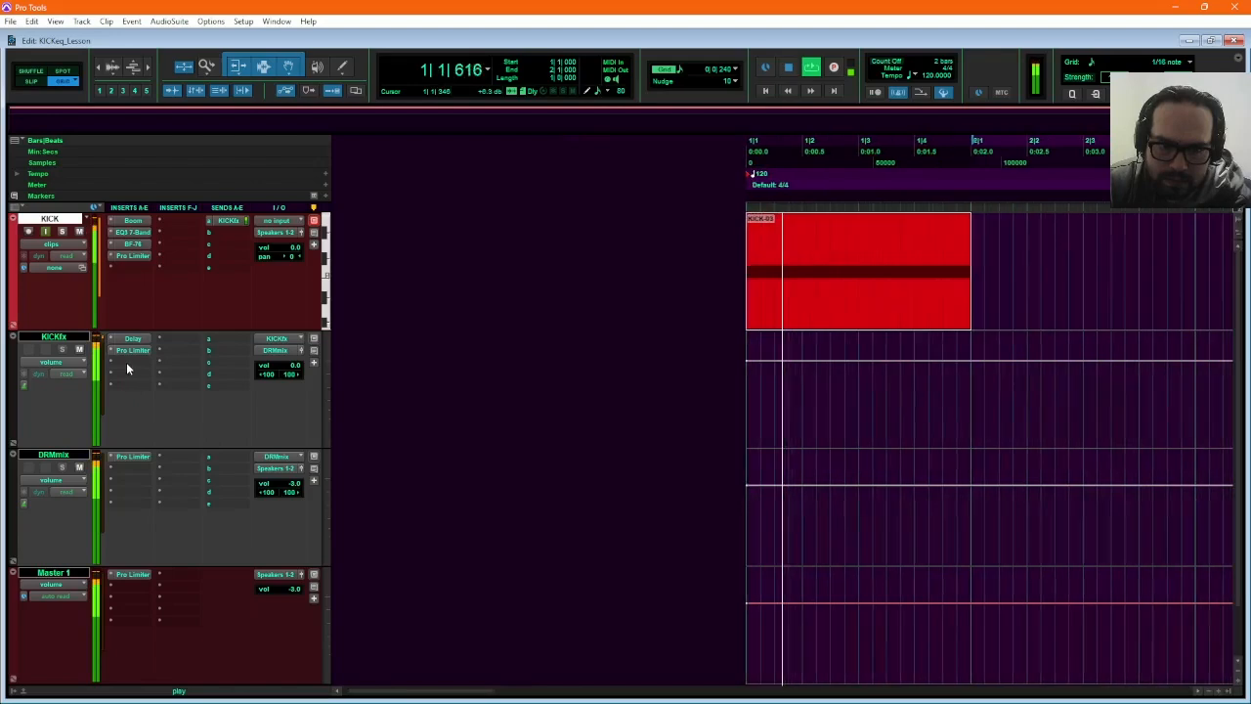
pyautogui.click(126, 362)
pyautogui.moveTo(146, 399)
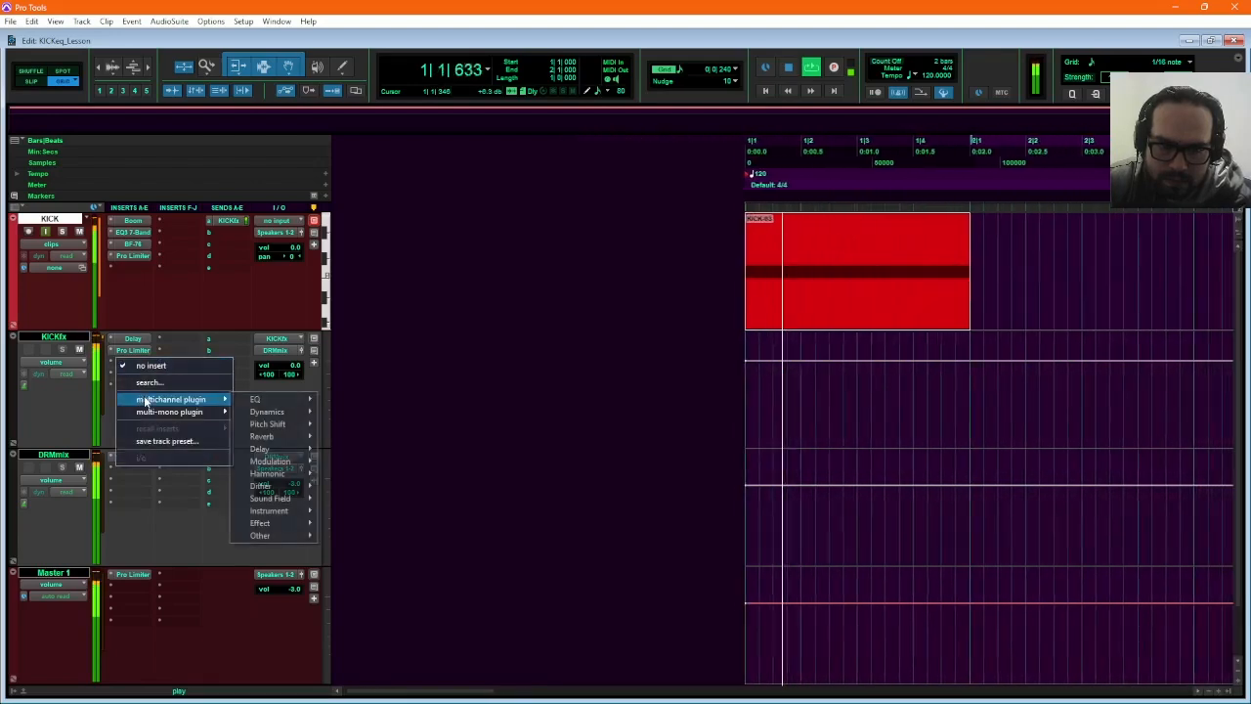
pyautogui.moveTo(257, 400)
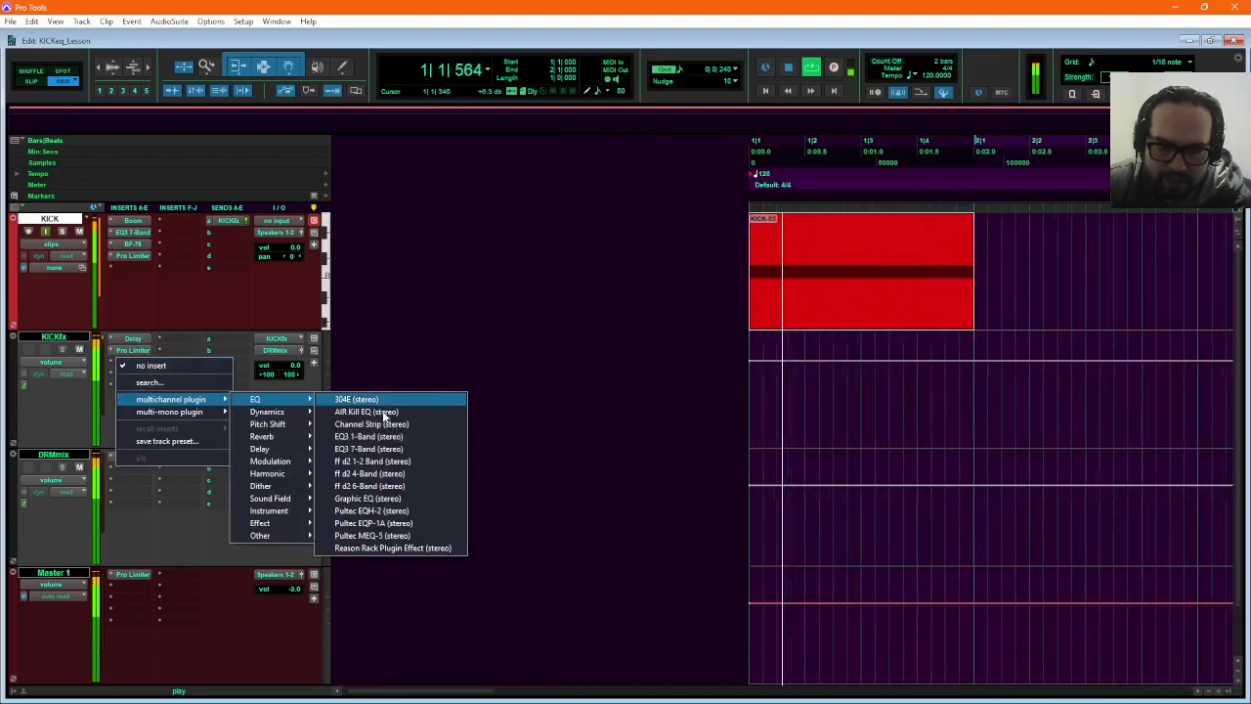
pyautogui.click(370, 498)
# In the Graphic EQ, boost 100 Hz and 370 Hz slightly, cut 2 kHz and 3.25 kHz, nudge the output up, and close it.
pyautogui.moveTo(252, 312); pyautogui.dragTo(288, 298)
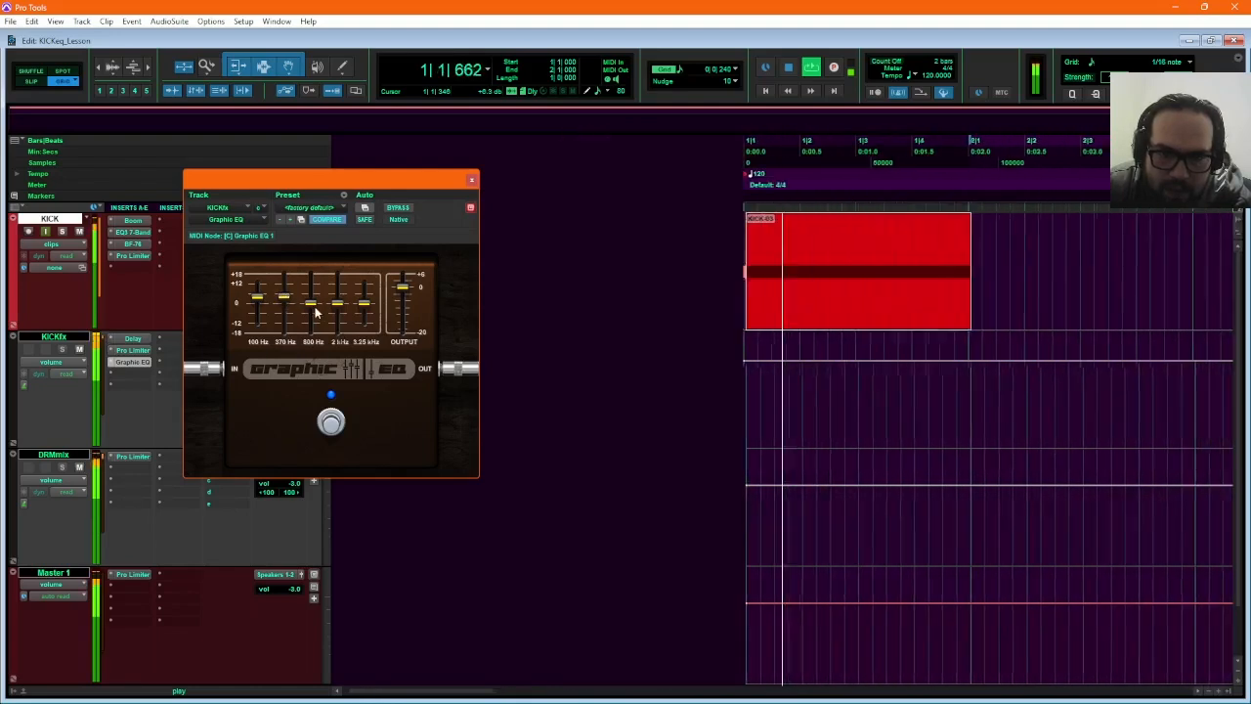
pyautogui.moveTo(311, 308)
pyautogui.mouseDown()
pyautogui.moveTo(368, 313)
pyautogui.moveTo(365, 326)
pyautogui.moveTo(312, 305)
pyautogui.mouseUp()
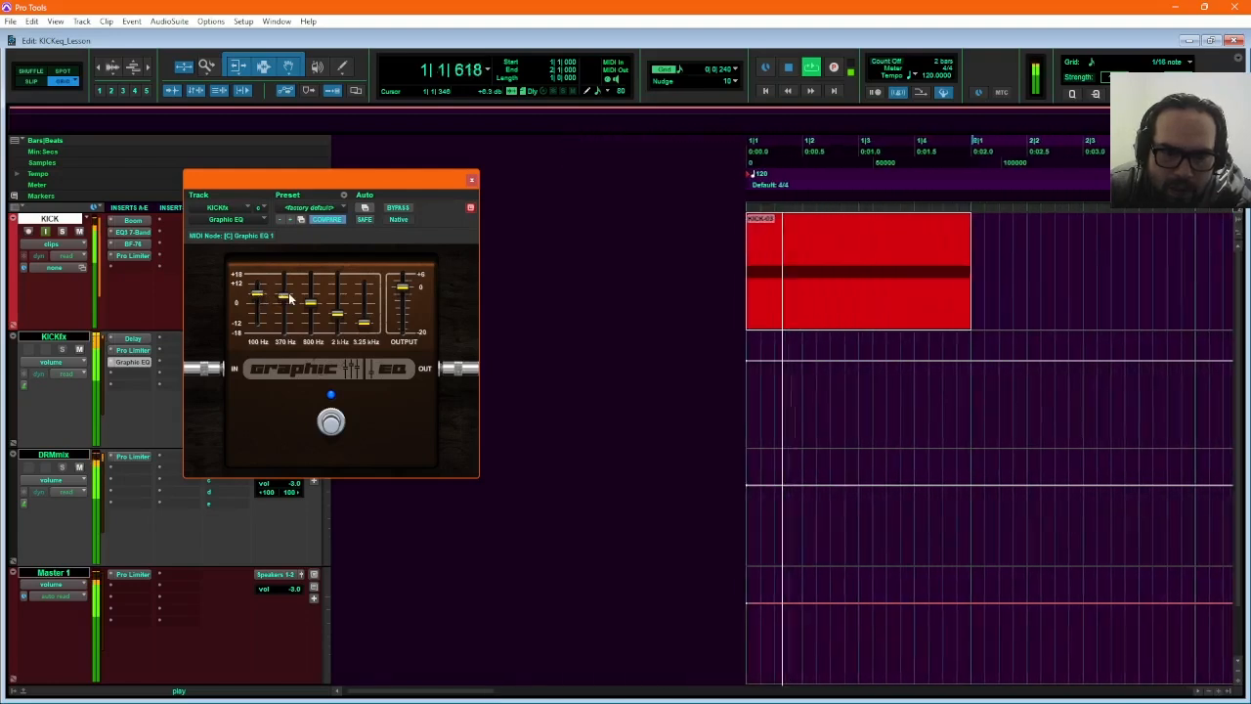
pyautogui.moveTo(404, 287); pyautogui.dragTo(403, 288)
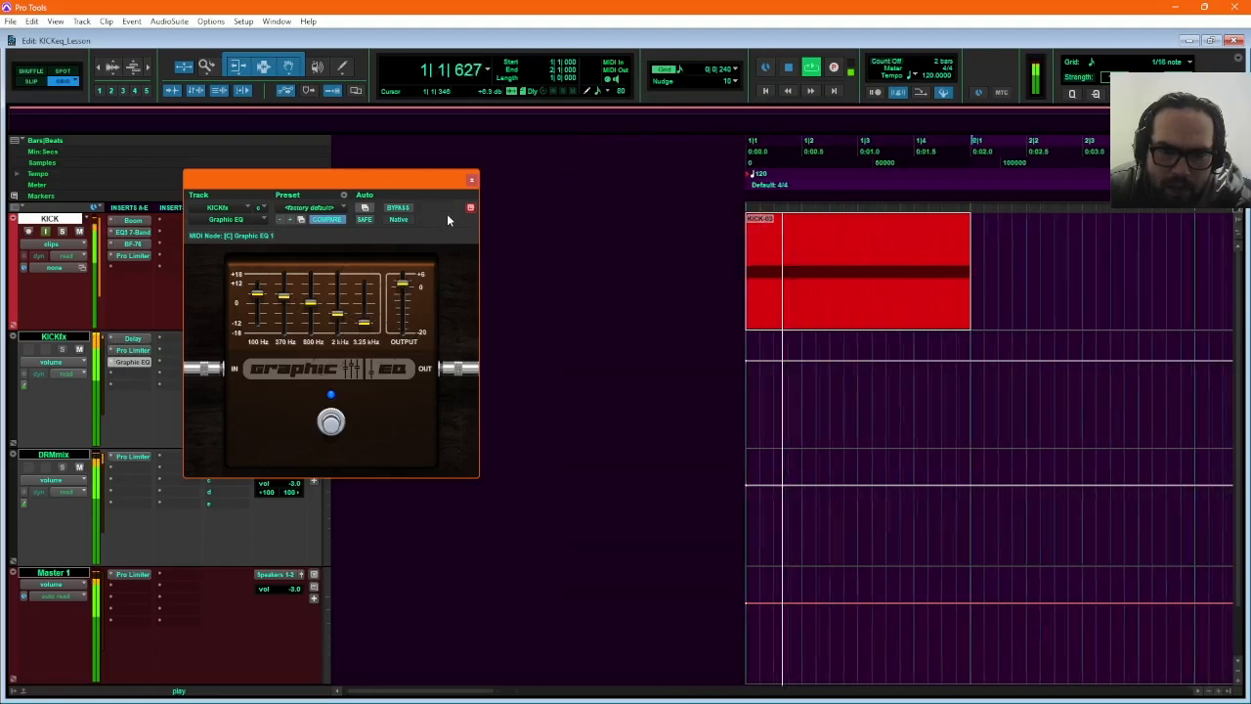
pyautogui.click(471, 180)
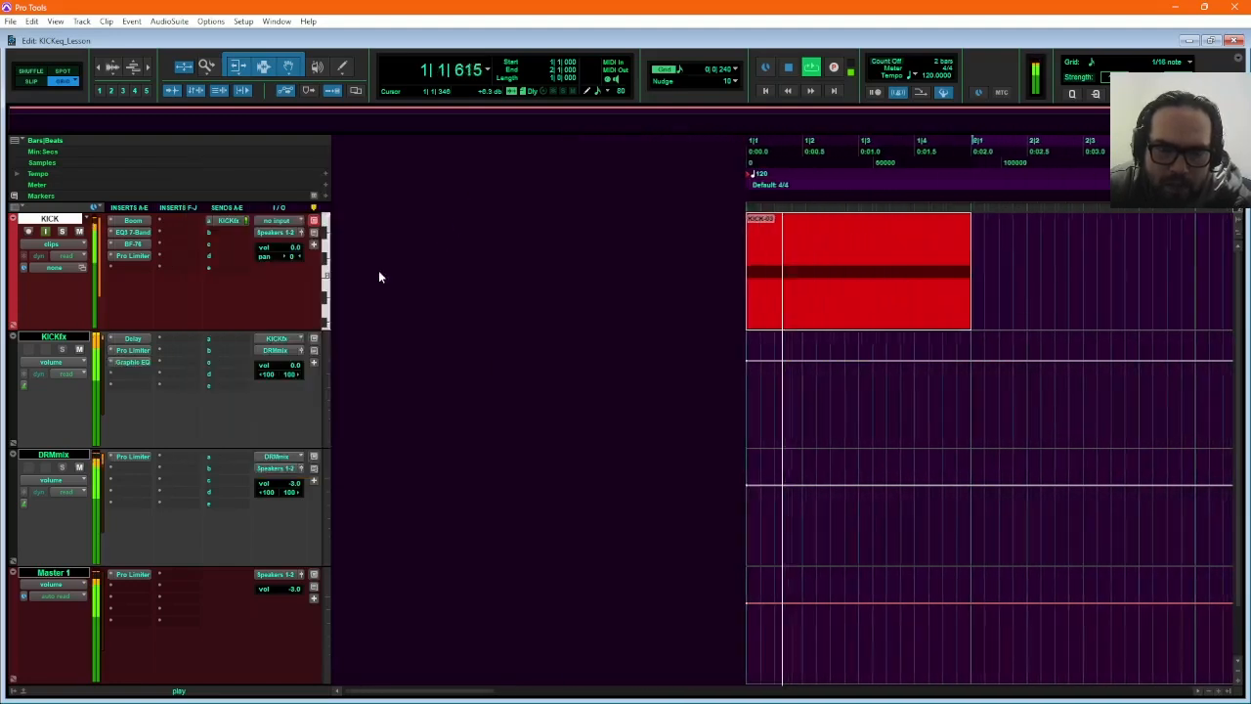
# Move KICKfx's Pro Limiter to the slot after the Graphic EQ, stop playback and deselect the KICK track.
pyautogui.moveTo(142, 351)
pyautogui.mouseDown()
pyautogui.moveTo(142, 375)
pyautogui.moveTo(139, 353)
pyautogui.moveTo(134, 362)
pyautogui.mouseUp()
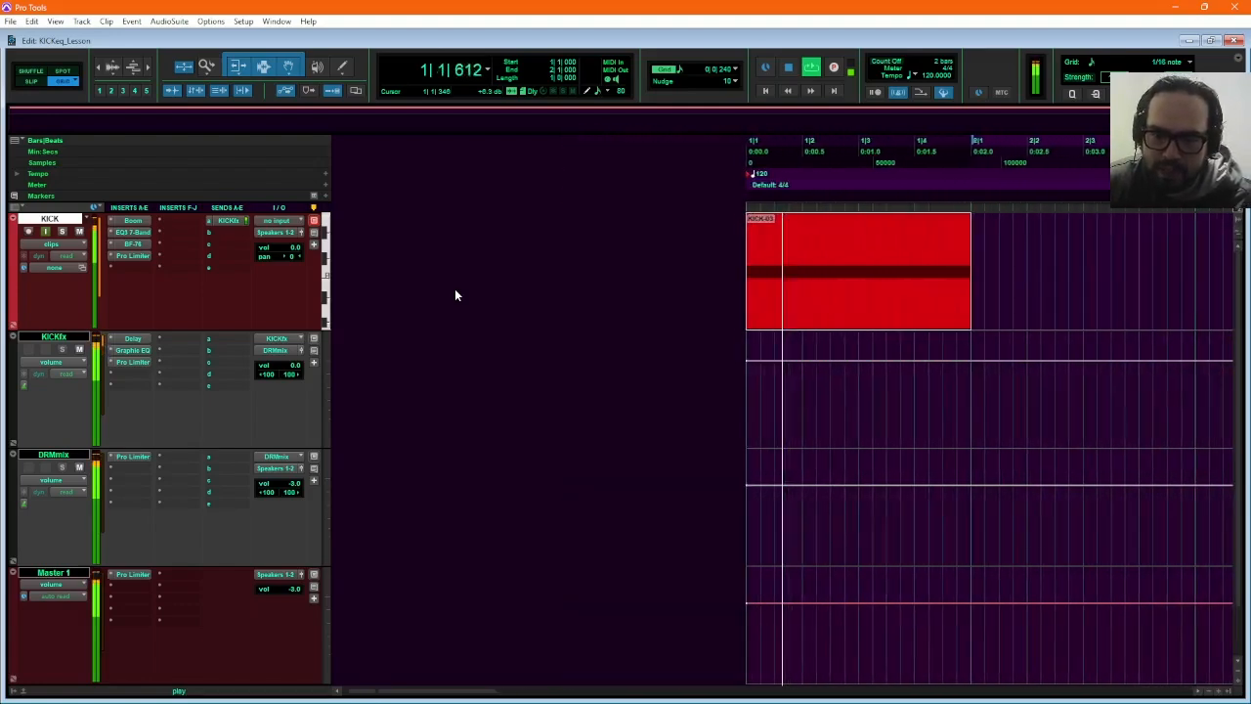
pyautogui.press('space')
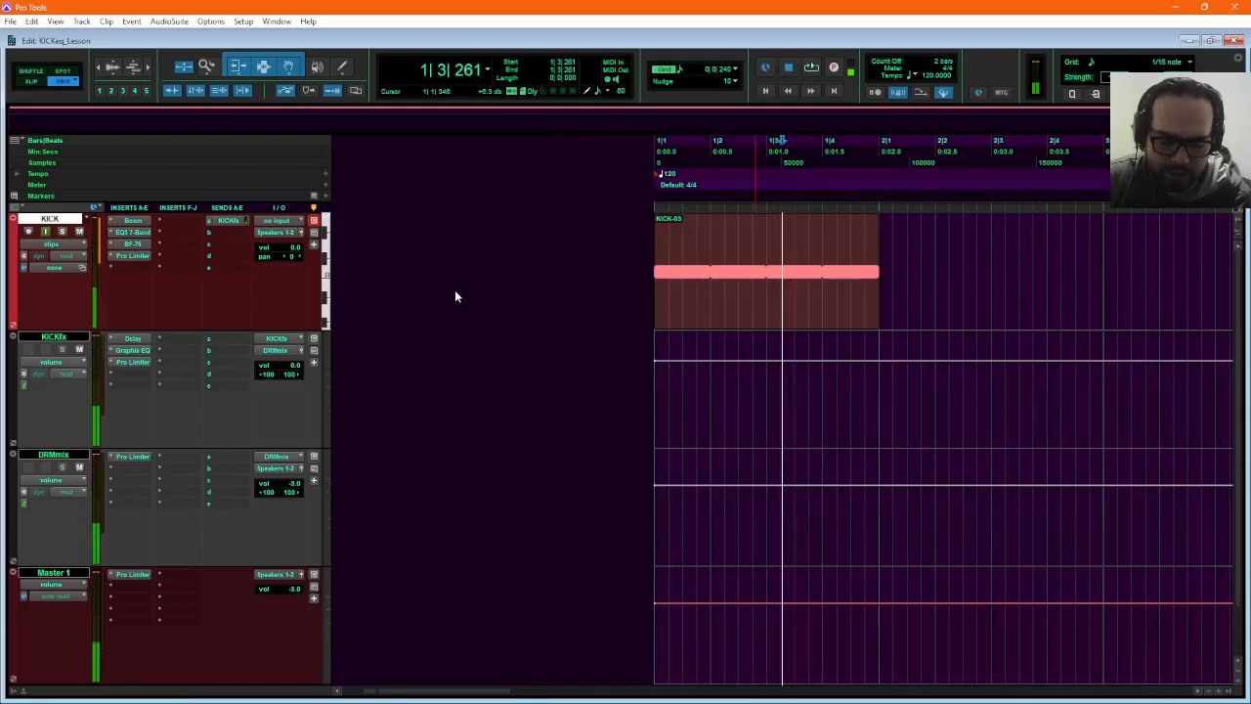
pyautogui.click(70, 224)
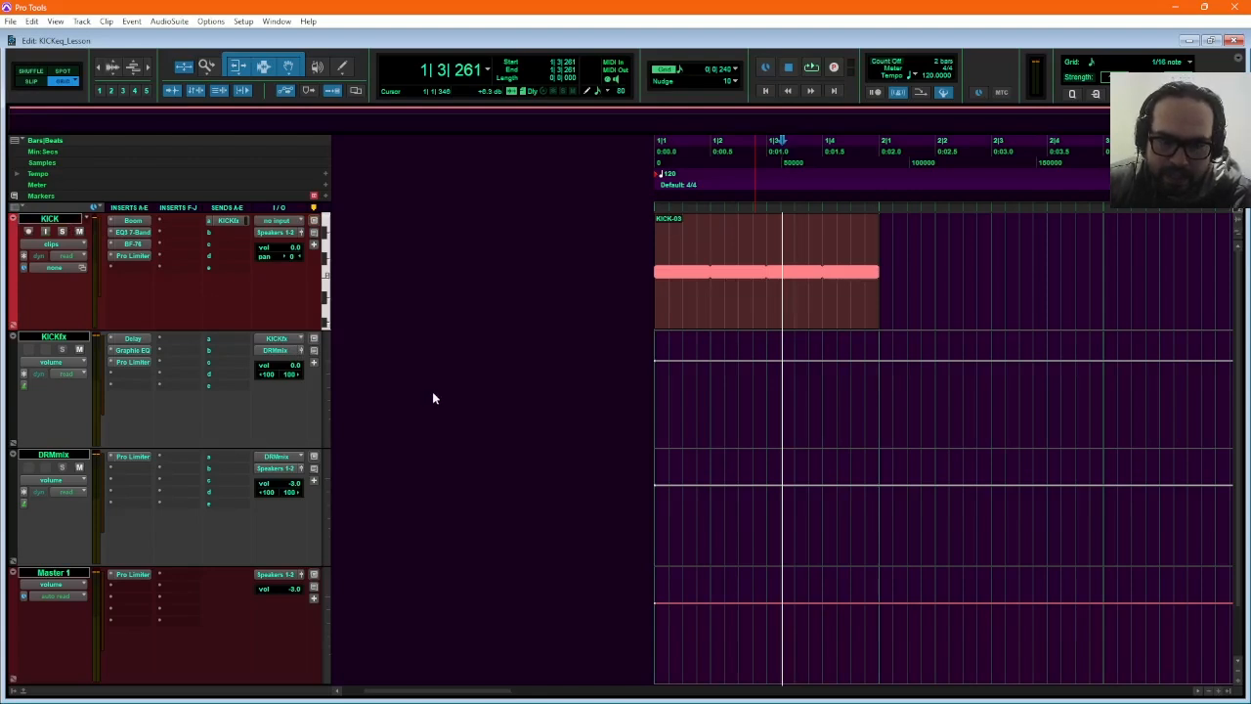
# Duplicate the one-bar KICK clip three times so that the pattern fills bars 1 to 4.
pyautogui.click(810, 316)
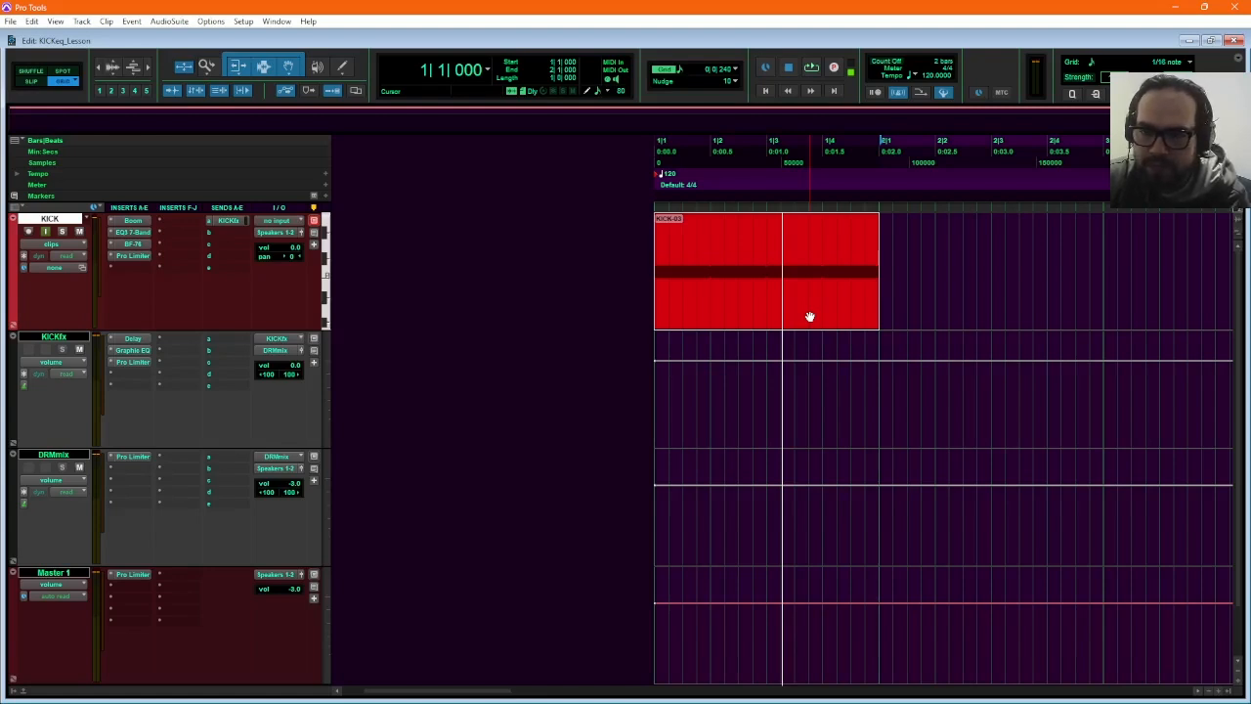
pyautogui.hotkey('ctrl', 'd')
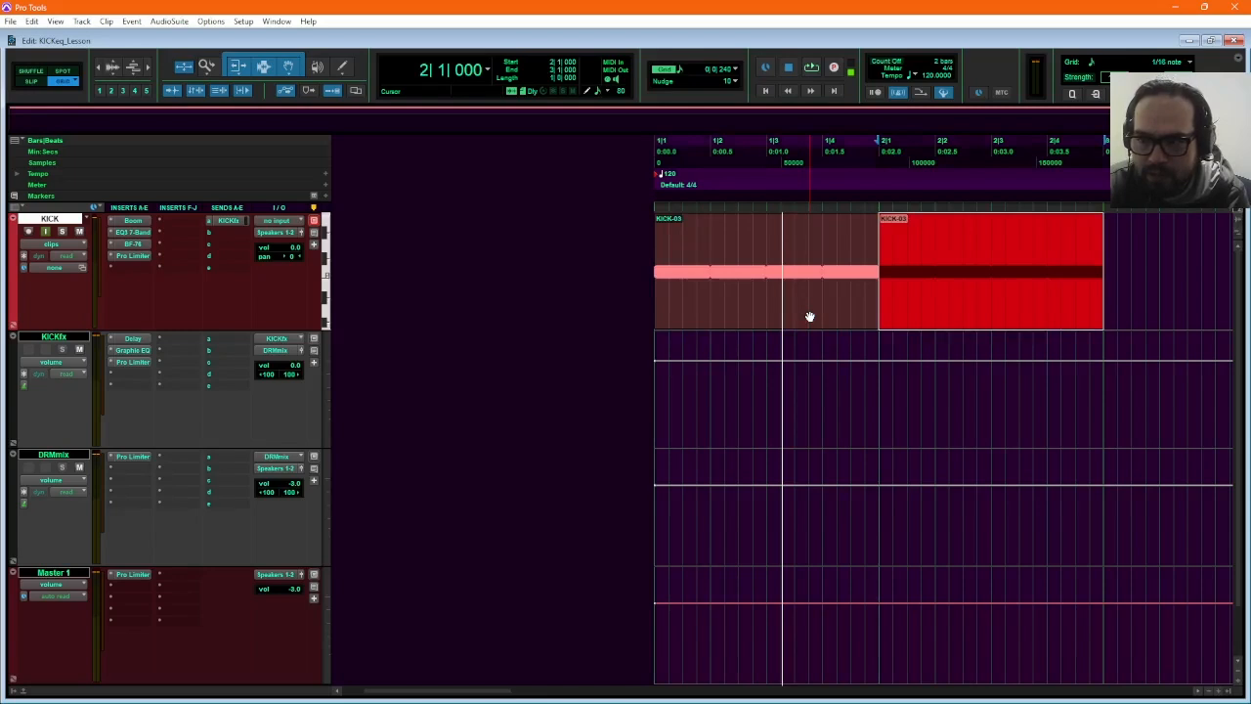
pyautogui.hotkey('ctrl', 'd')
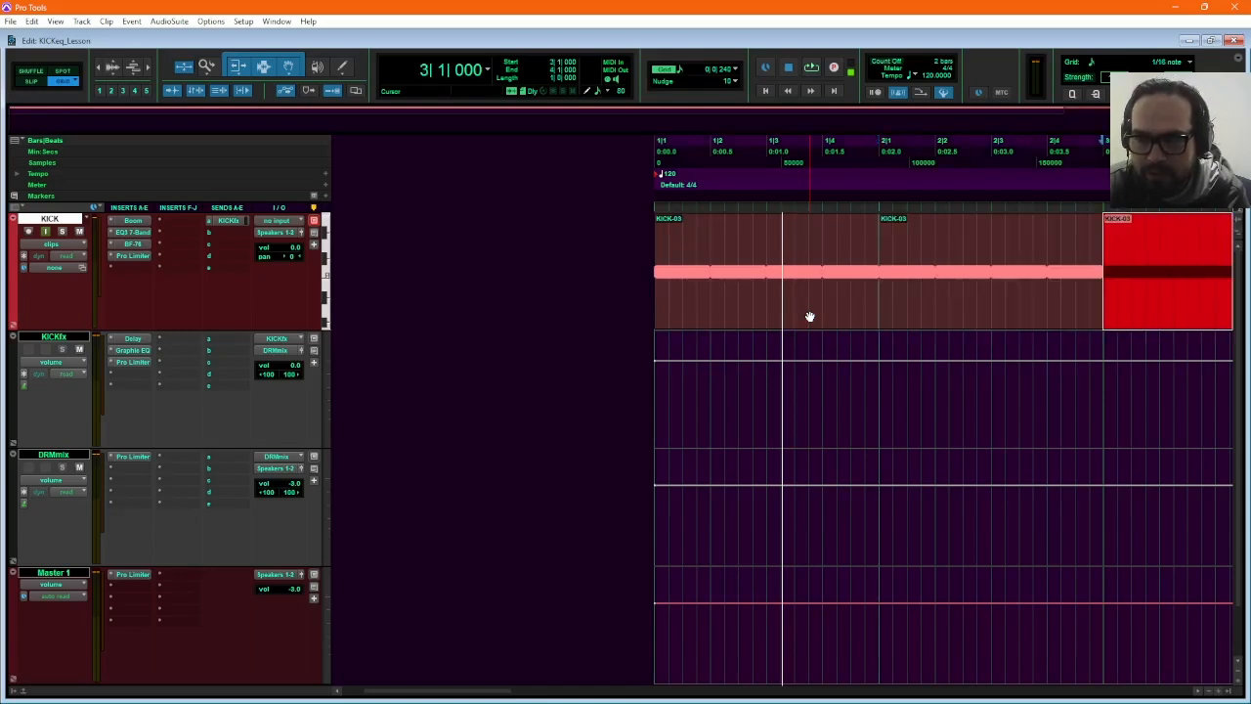
pyautogui.hotkey('ctrl', 'd')
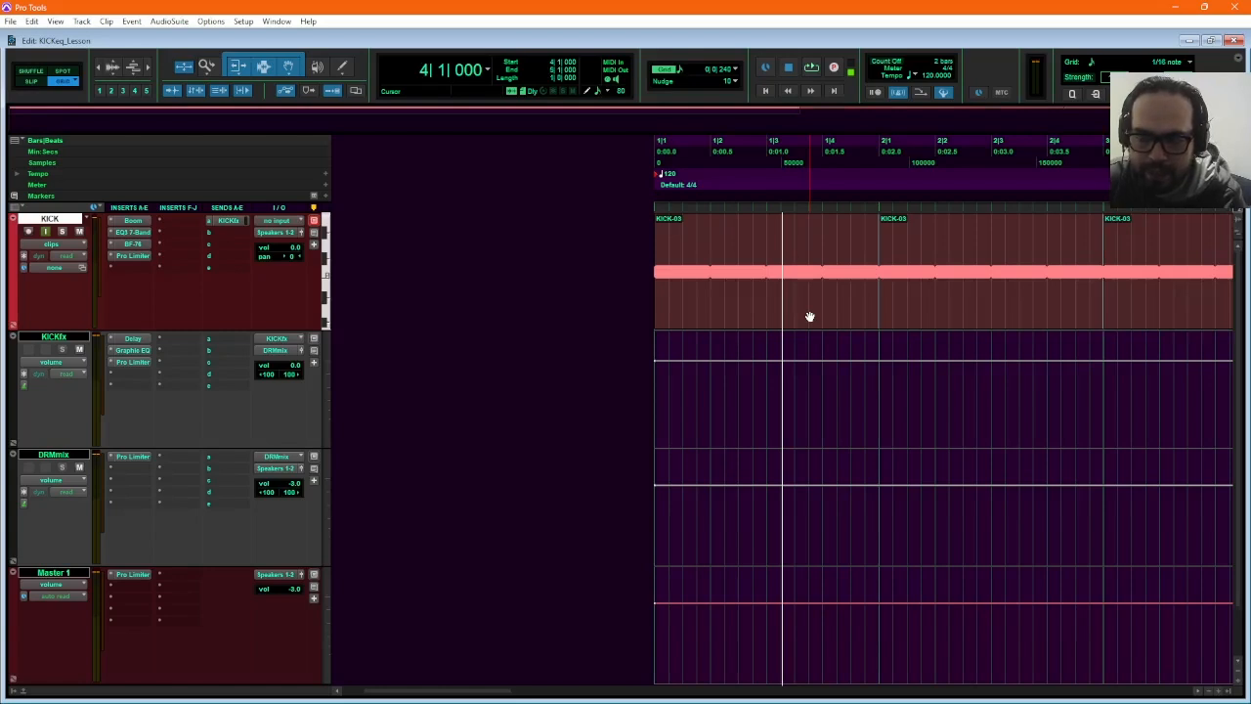
pyautogui.hscroll(2, 840, 334)
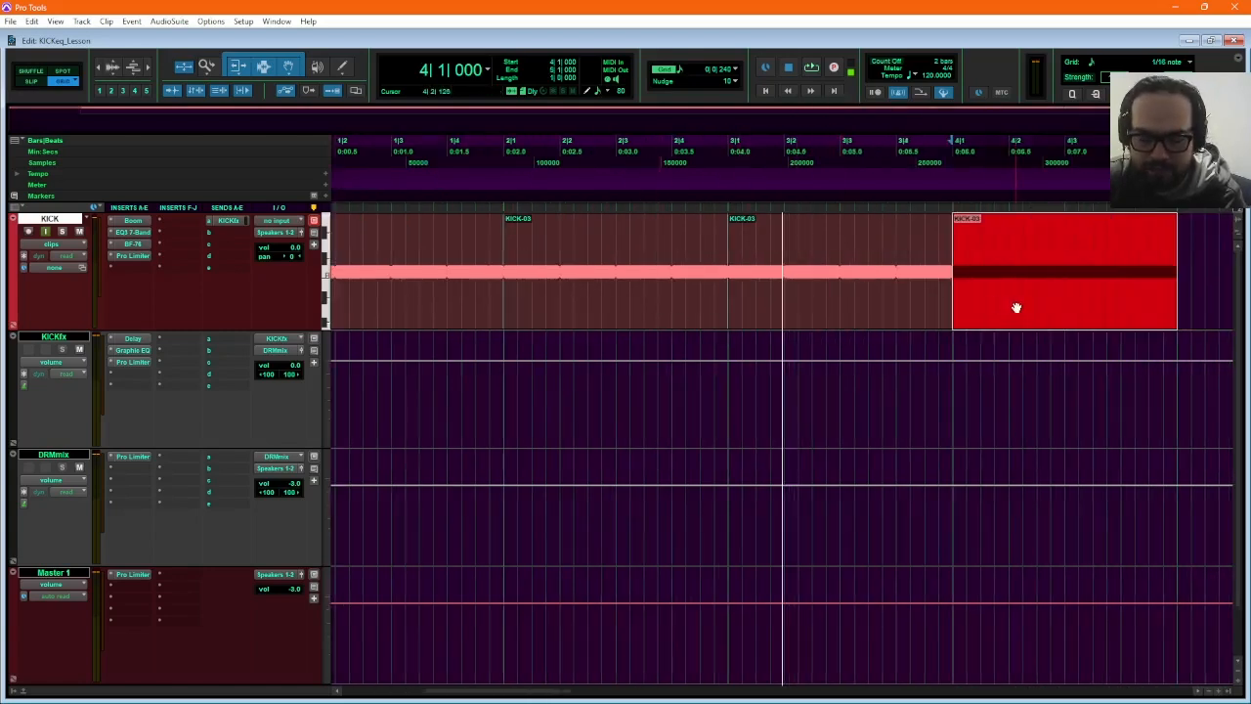
pyautogui.hotkey('ctrl', '[')
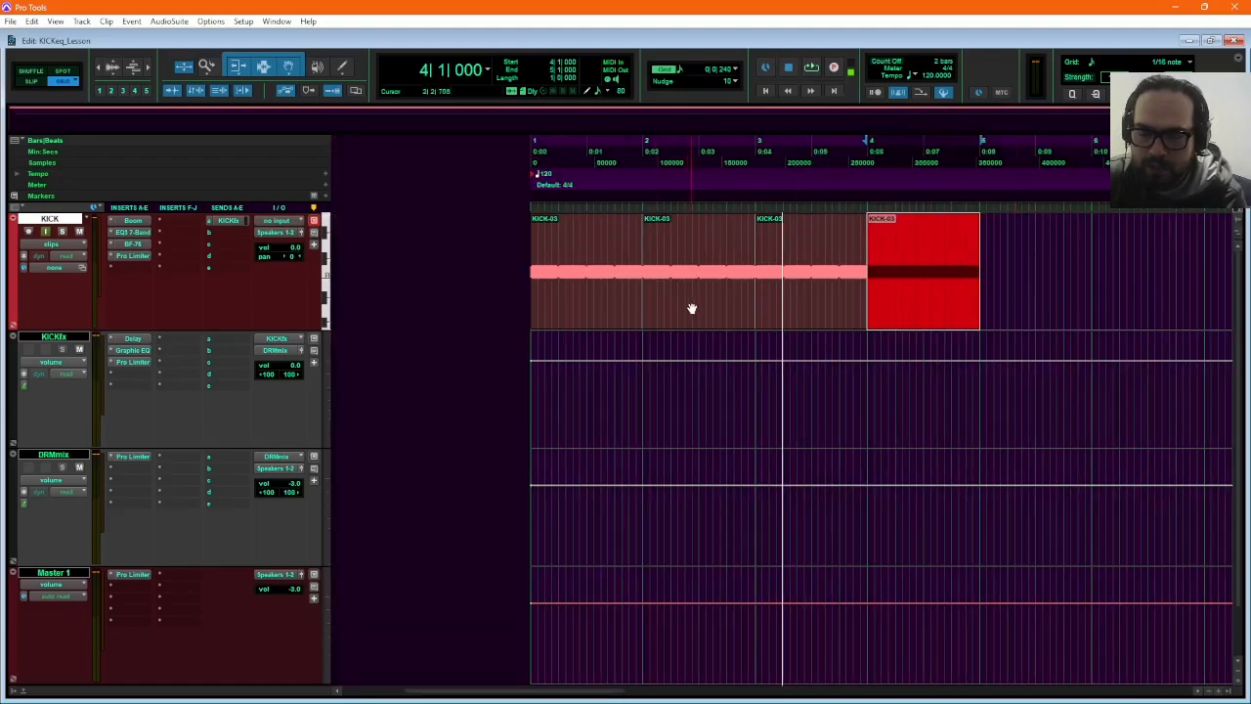
# Consolidate the four KICK clips in bars 1 to 4 into a single clip and deselect it.
pyautogui.keyDown('shift'); pyautogui.click(606, 309); pyautogui.keyUp('shift')
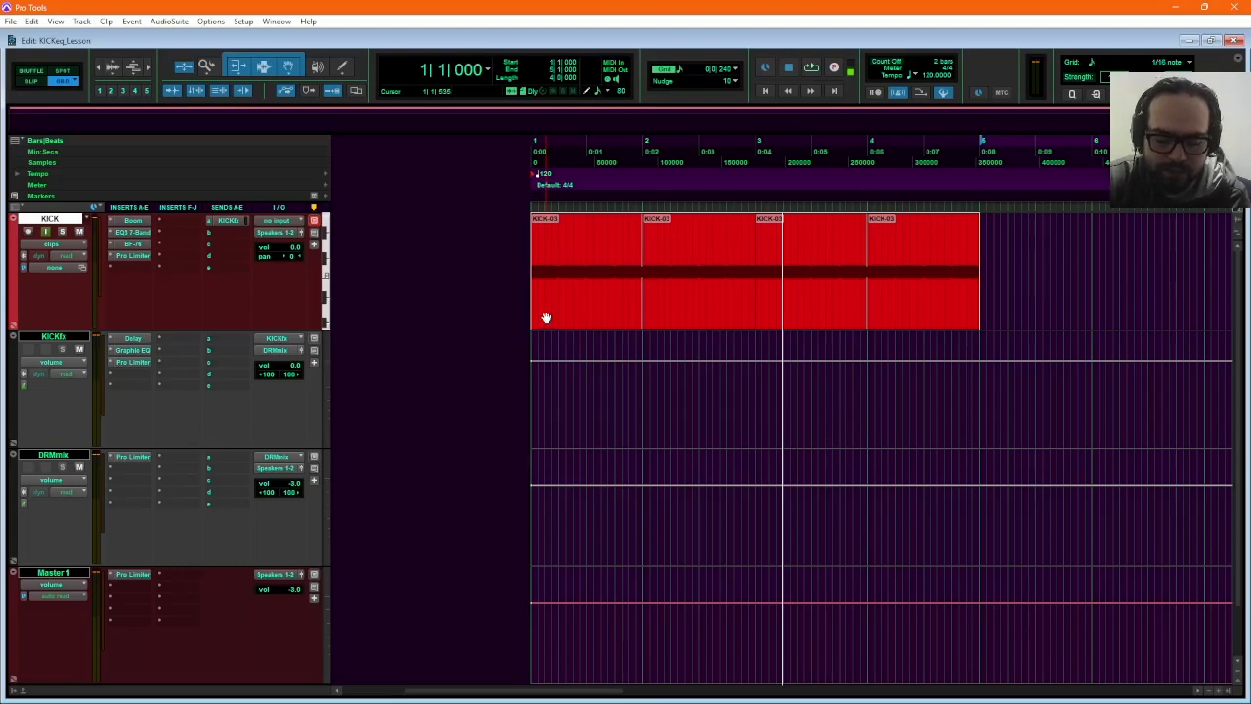
pyautogui.hotkey('alt', 'shift', '3')
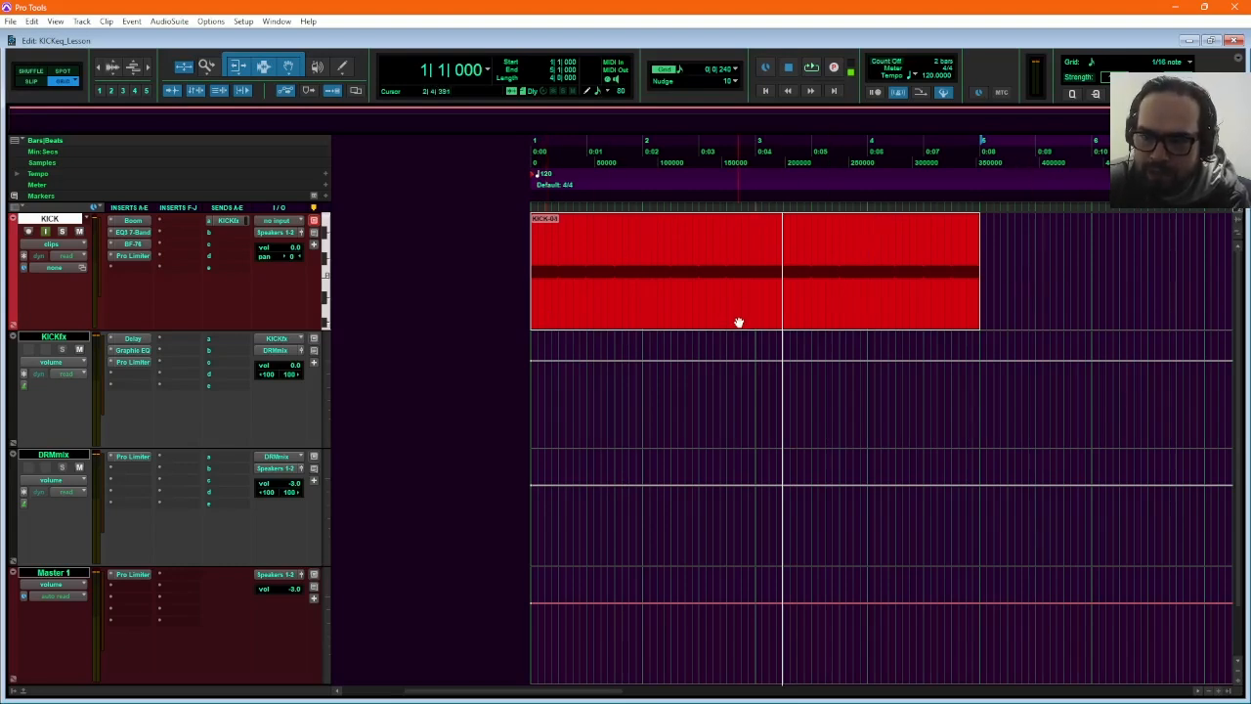
pyautogui.click(820, 334)
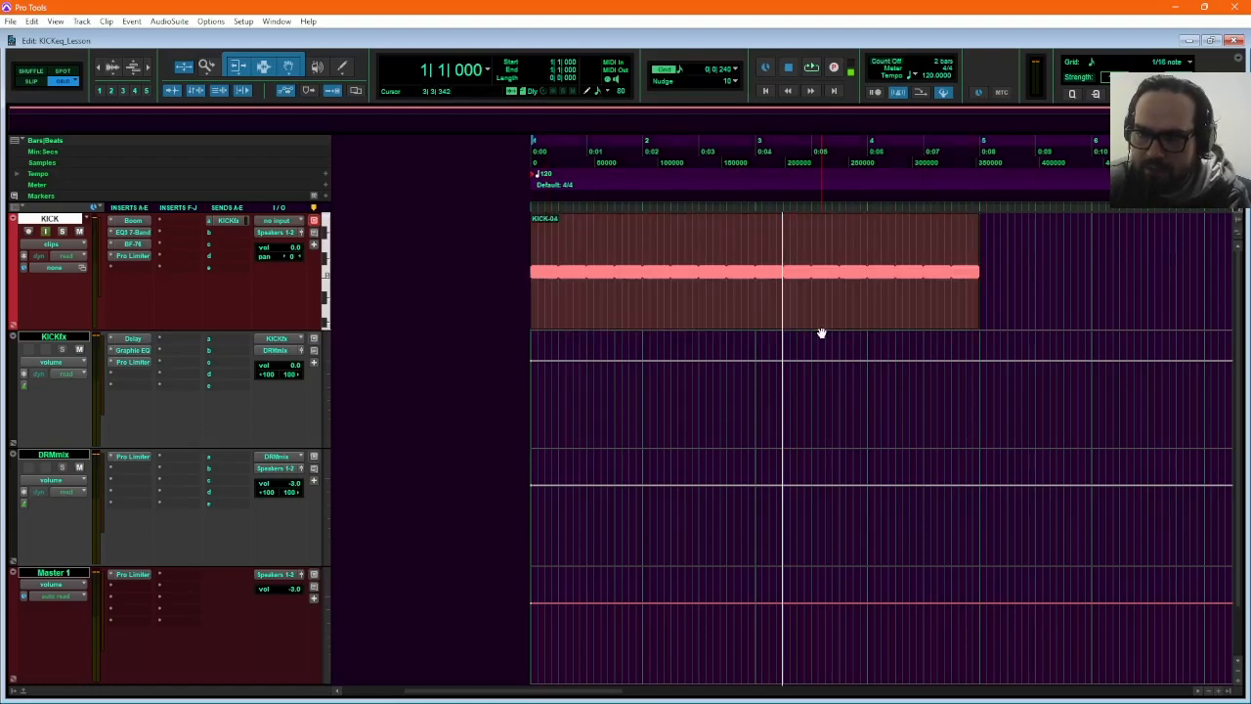
# Play back the consolidated KICK pattern with all track processing, stop, and return to the start of the session.
pyautogui.press('space')
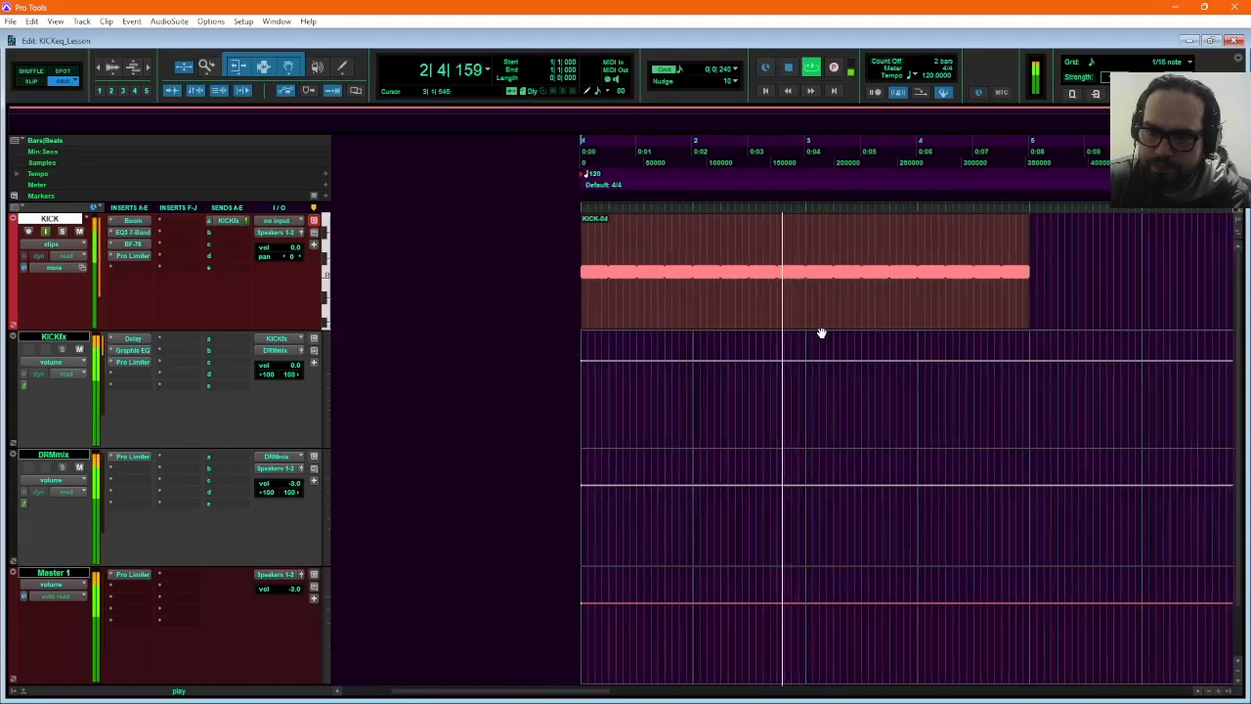
pyautogui.click(773, 313)
pyautogui.press('space')
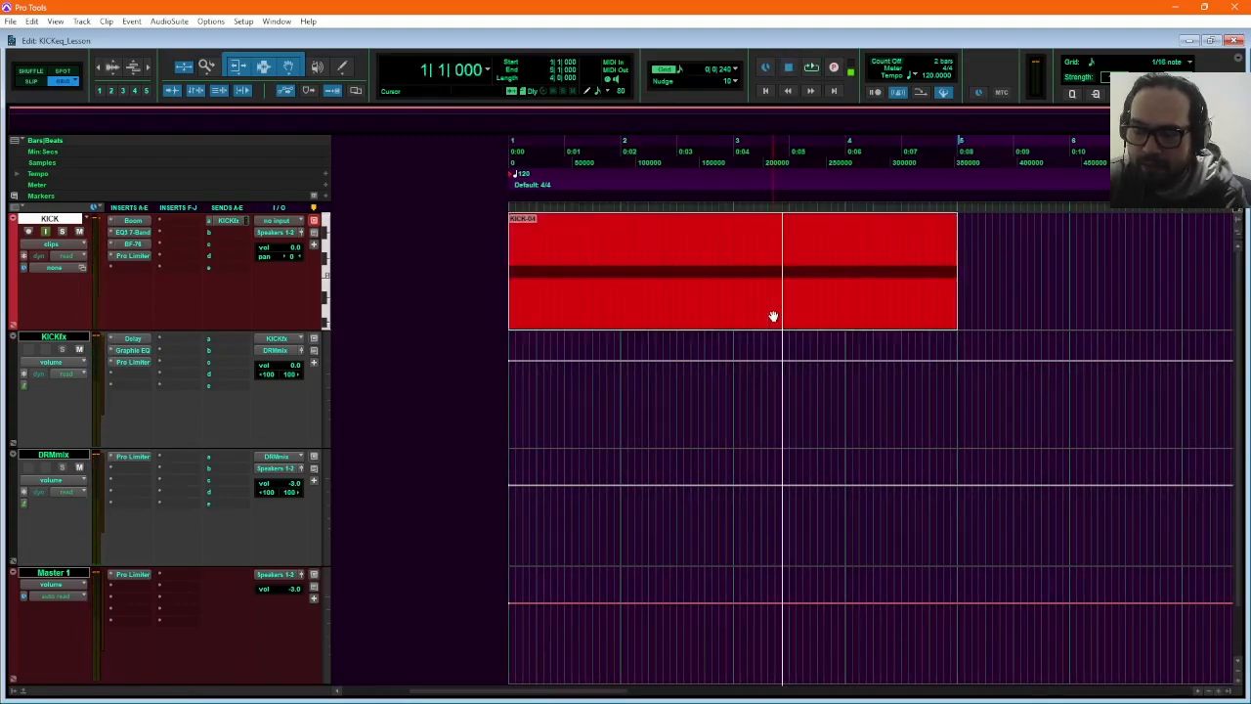
pyautogui.press('space')
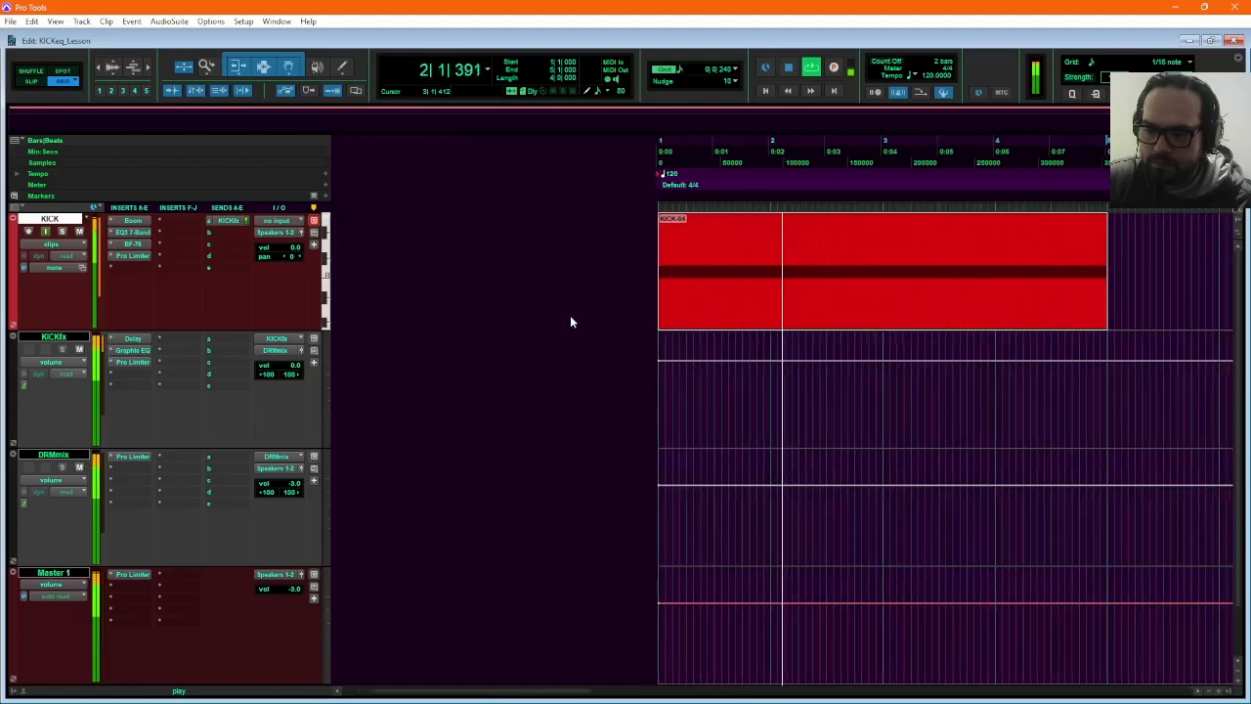
pyautogui.press('space')
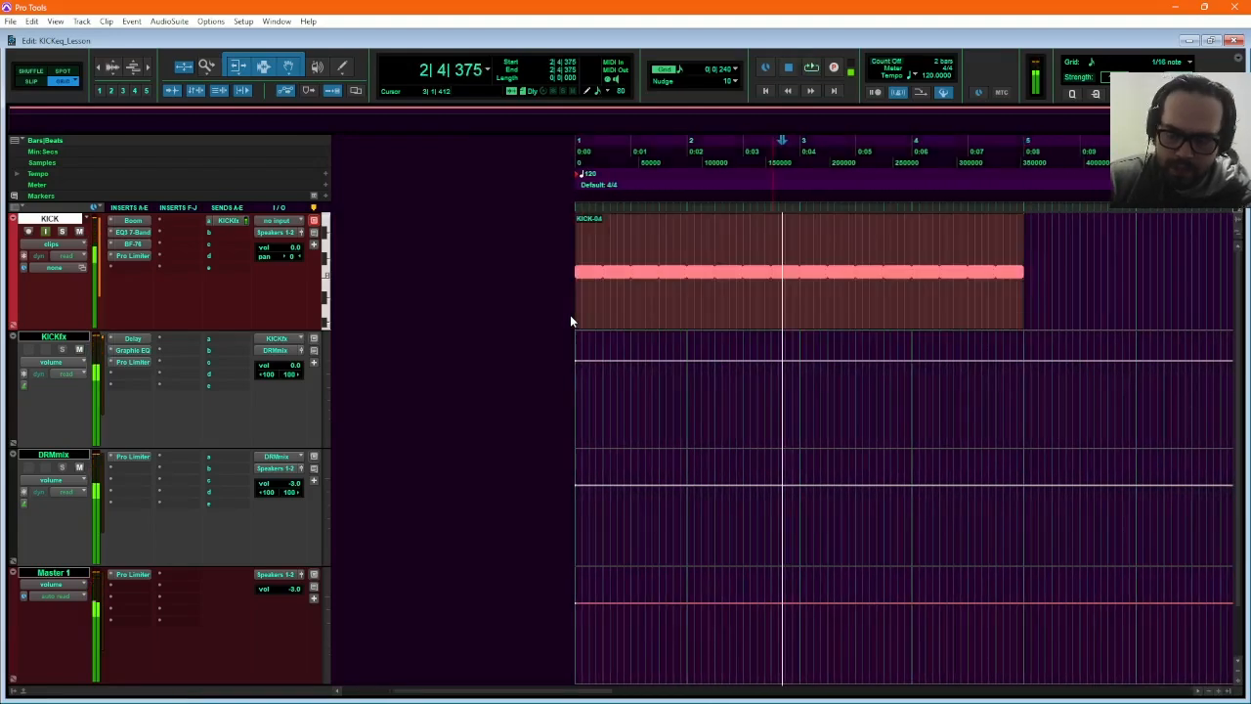
pyautogui.press('Return')
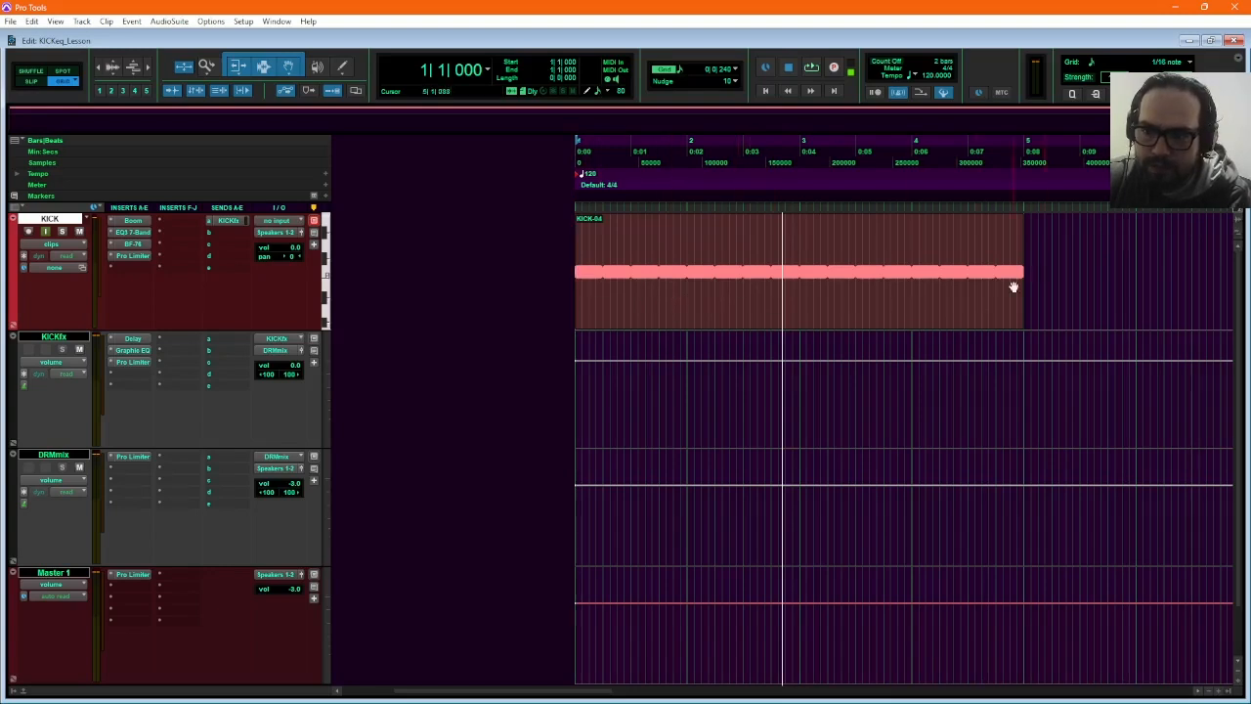
# Delete the consolidated KICK clip and open the empty KICK track in the MIDI Editor.
pyautogui.click(709, 312)
pyautogui.press('Delete')
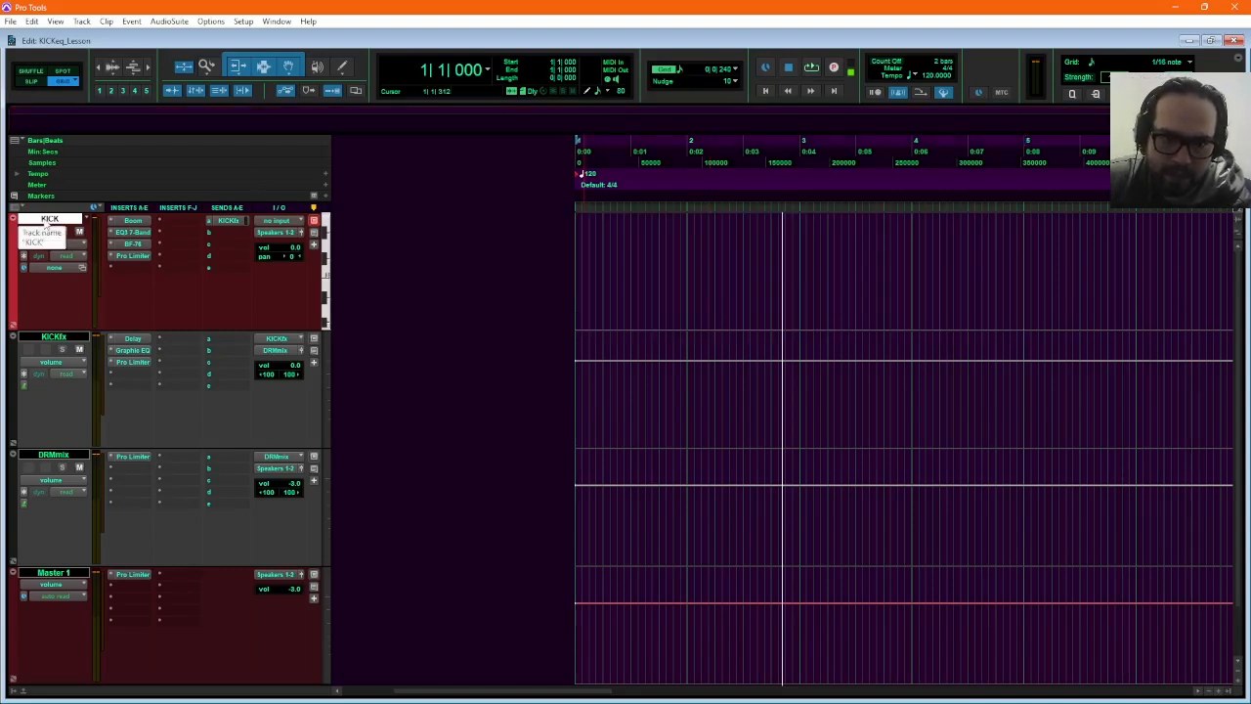
pyautogui.rightClick(45, 223)
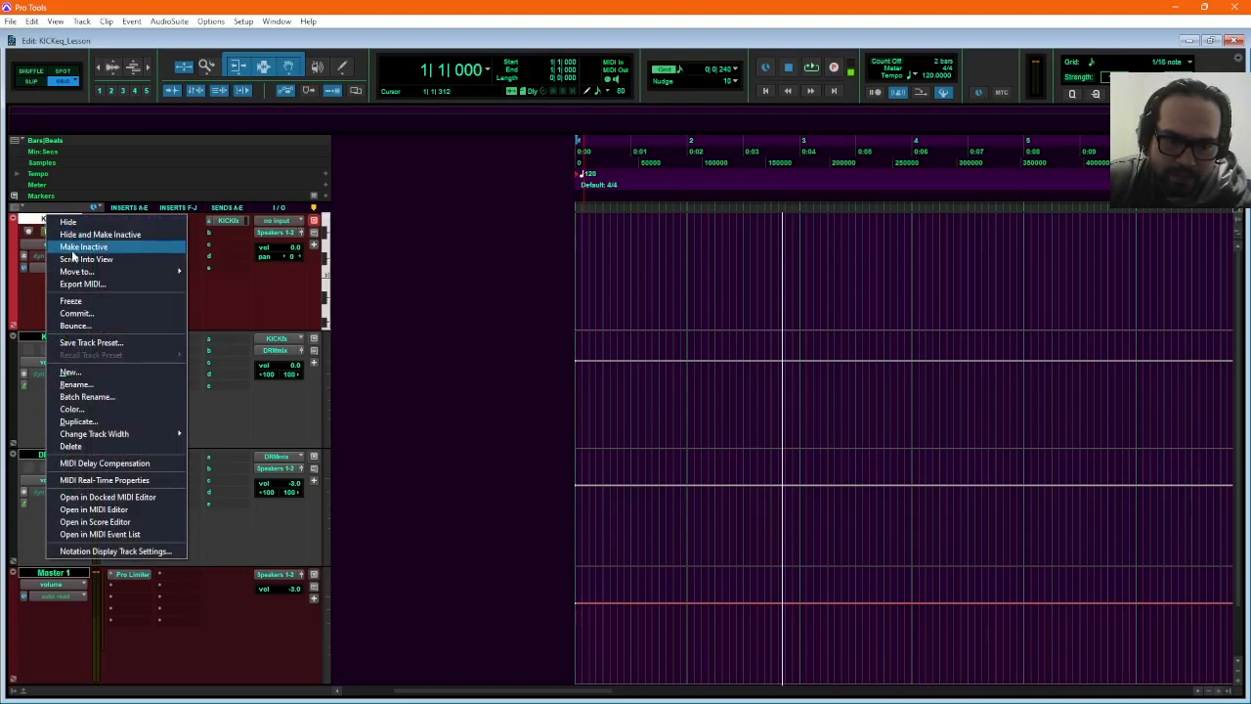
pyautogui.click(90, 509)
# Draw a one-beat C1 note at the start of bar 1, set its velocity to 127 and close the MIDI Editor.
pyautogui.moveTo(58, 427); pyautogui.dragTo(71, 493)
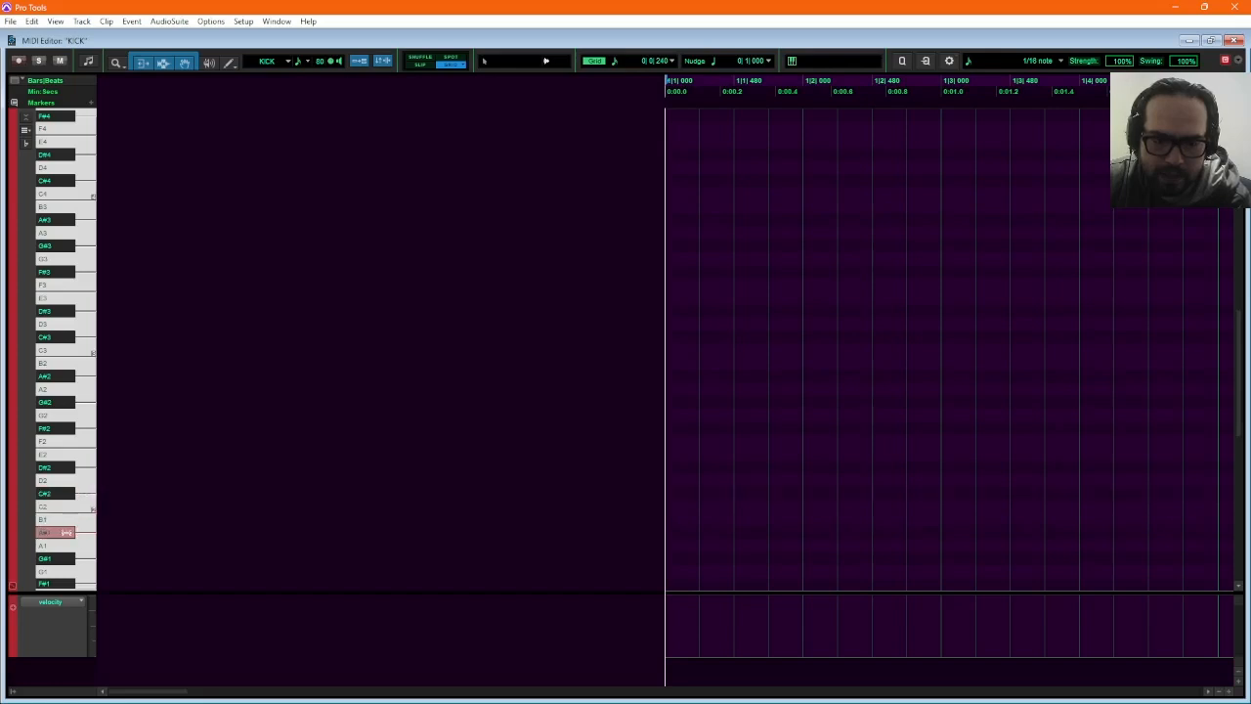
pyautogui.click(67, 533)
pyautogui.scroll(-3, 67, 533)
pyautogui.scroll(-6, 67, 541)
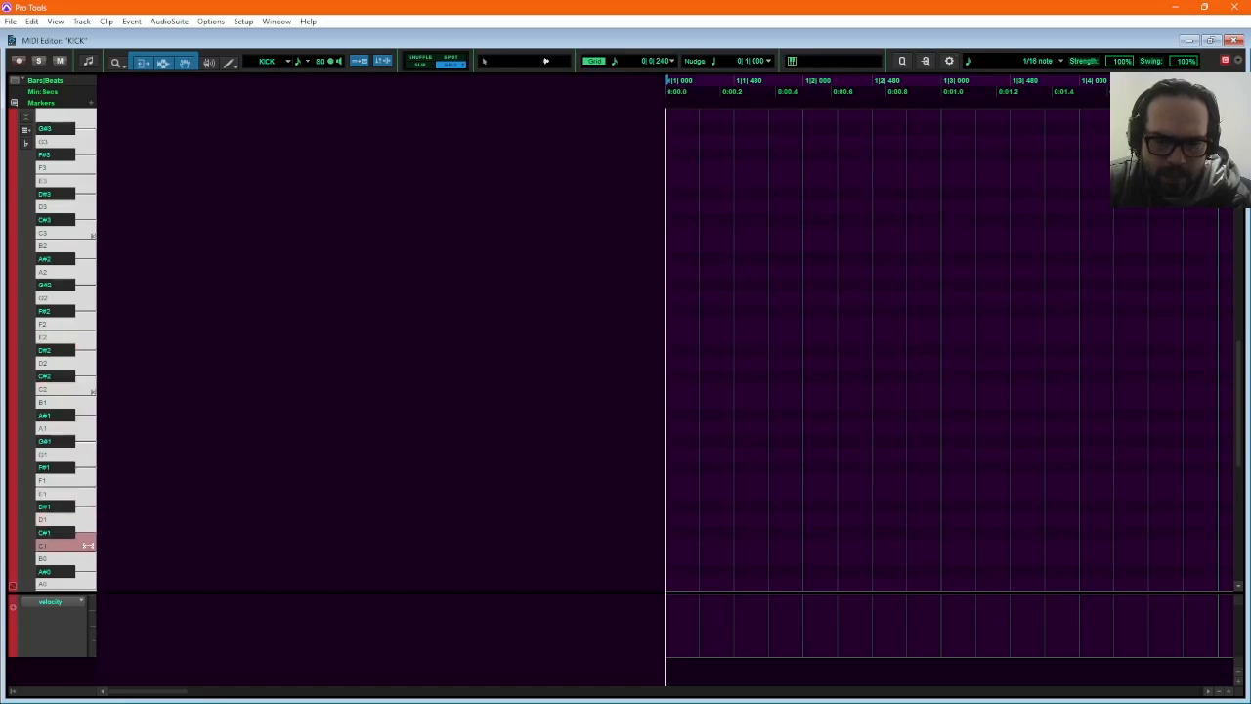
pyautogui.click(683, 533)
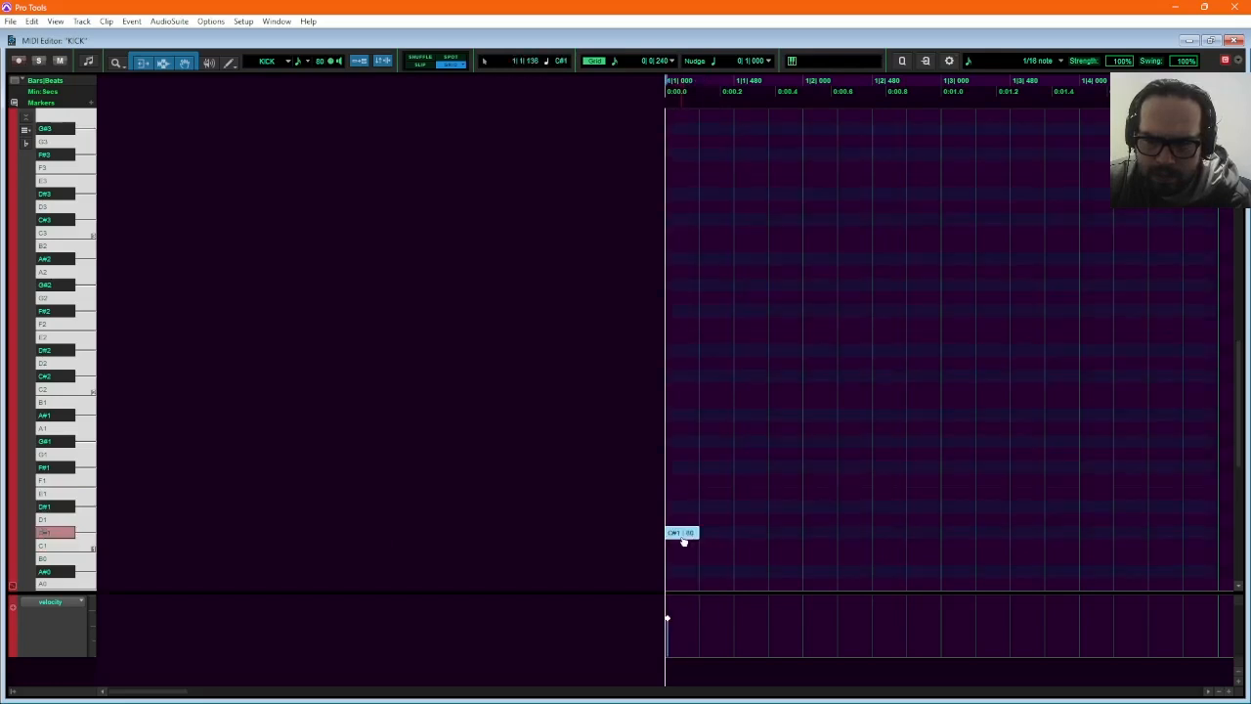
pyautogui.moveTo(682, 536); pyautogui.dragTo(803, 544)
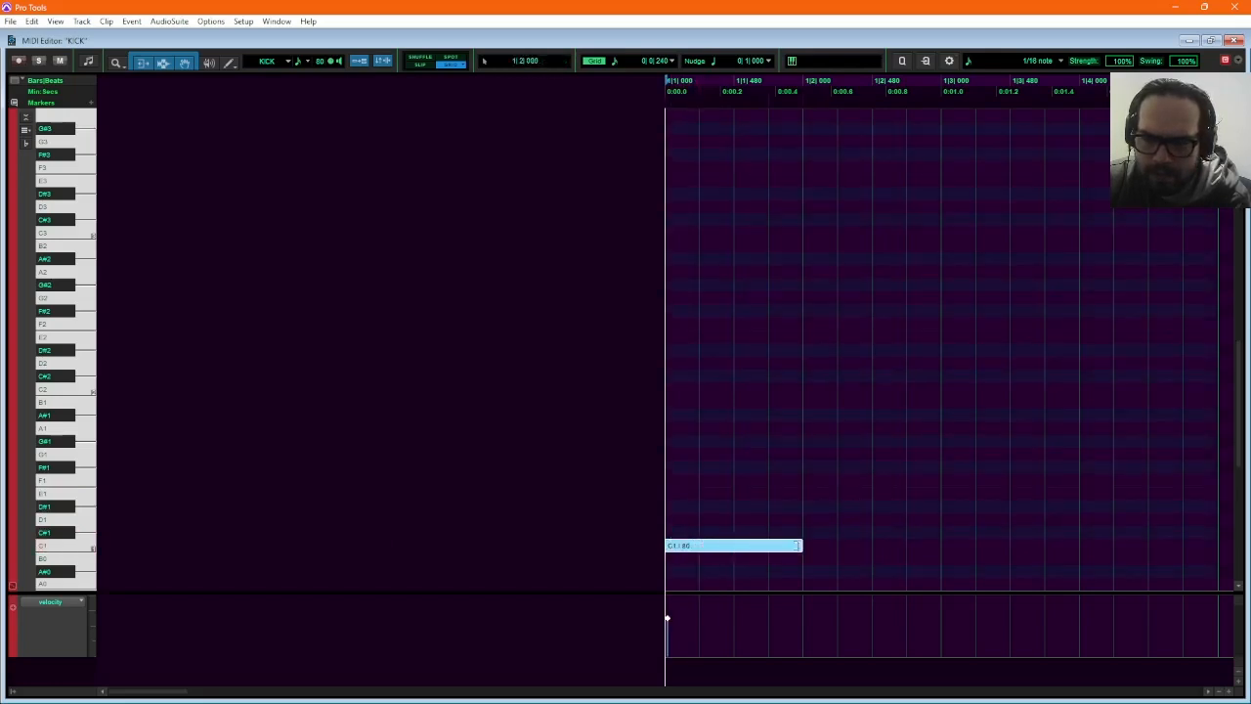
pyautogui.click(814, 545)
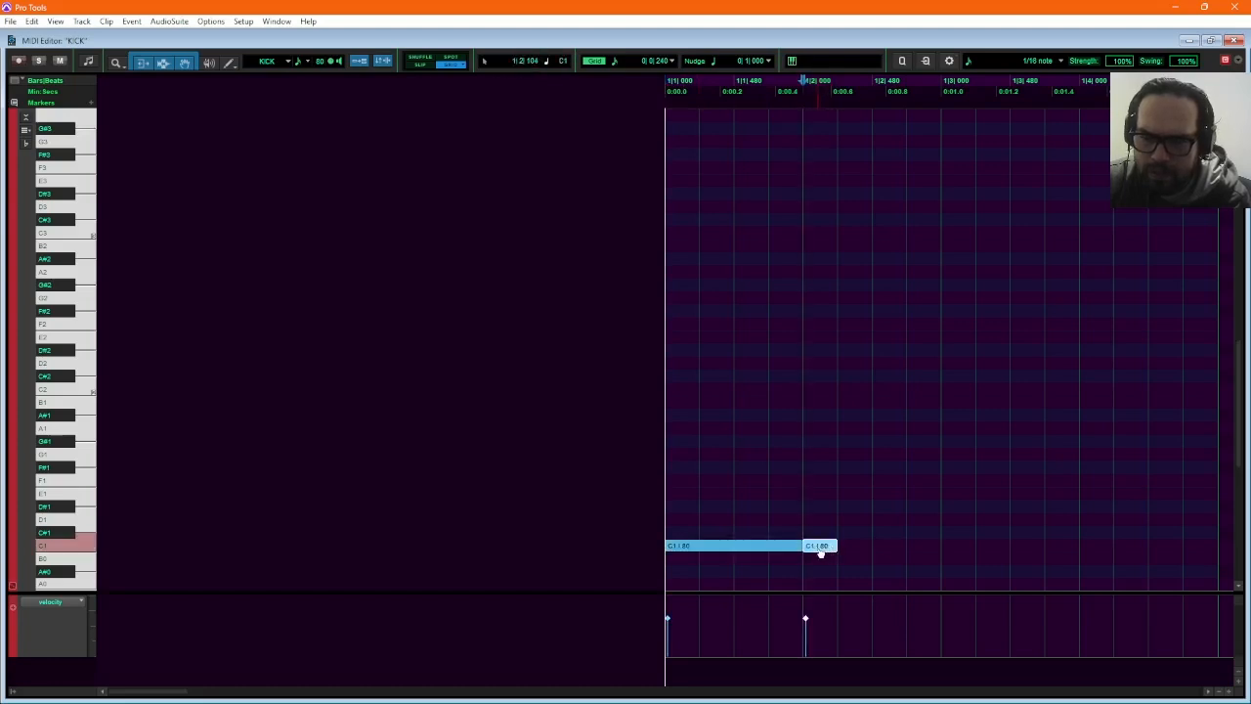
pyautogui.click(819, 552)
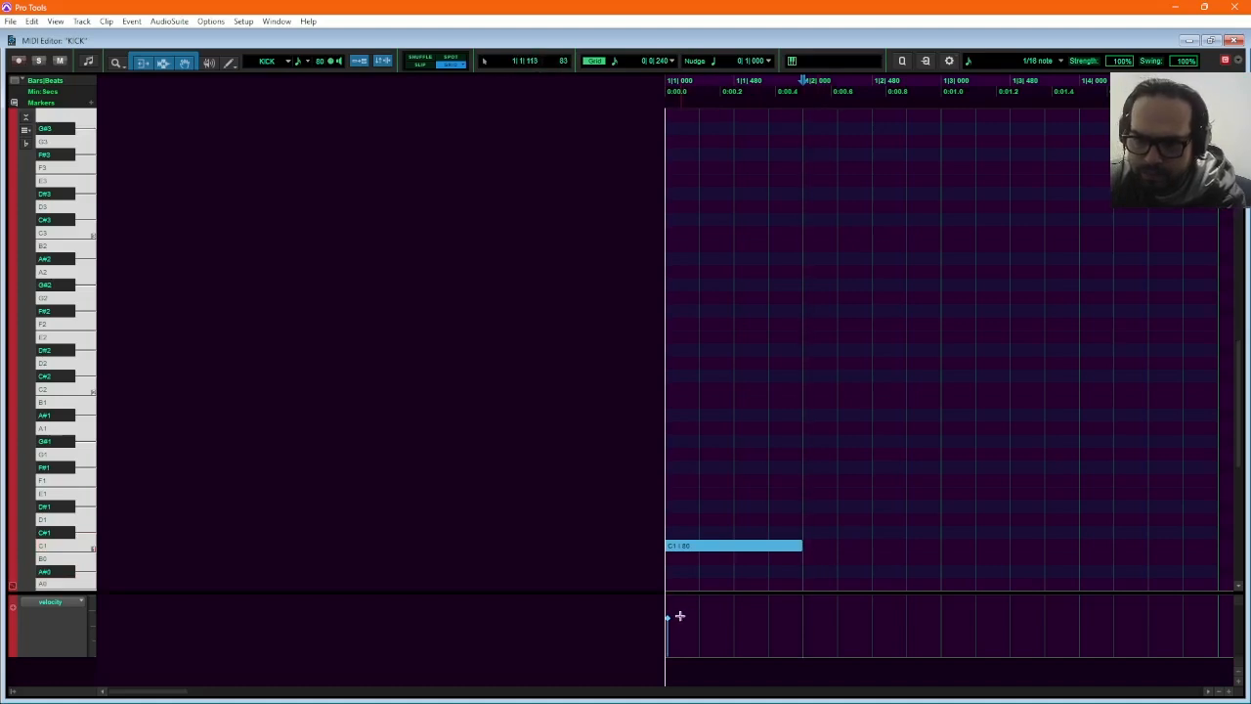
pyautogui.moveTo(668, 613); pyautogui.dragTo(664, 563)
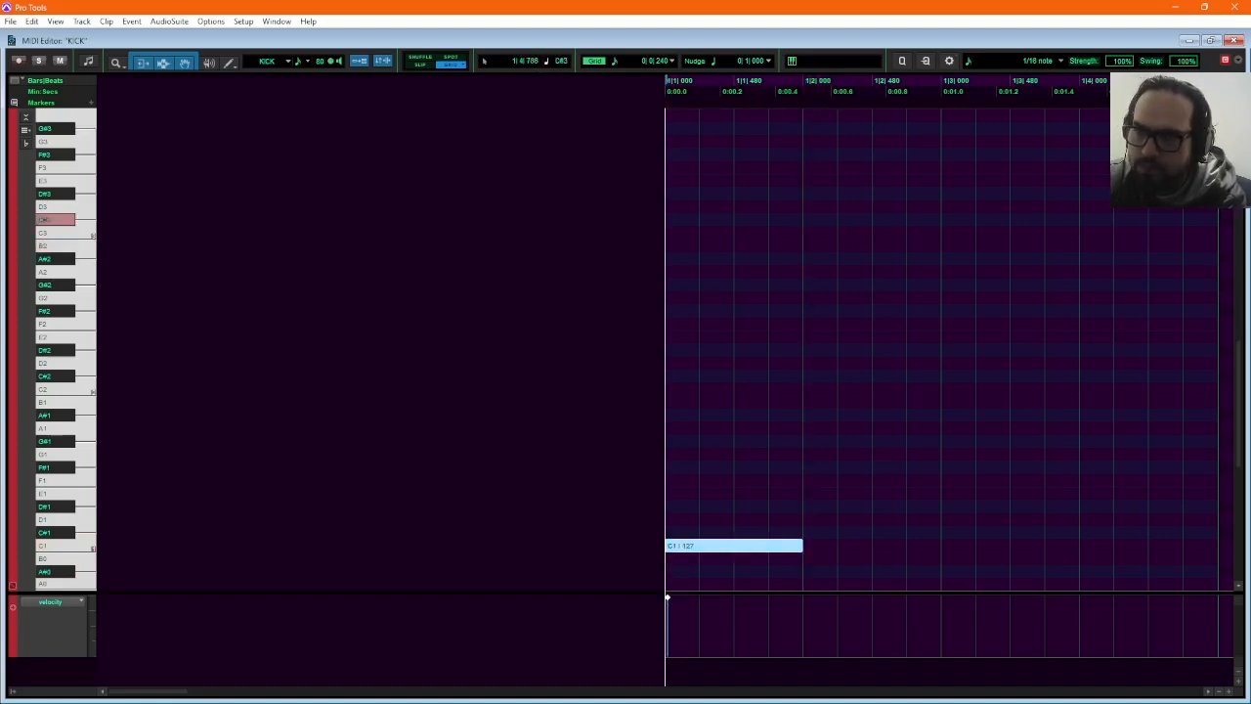
pyautogui.click(1235, 41)
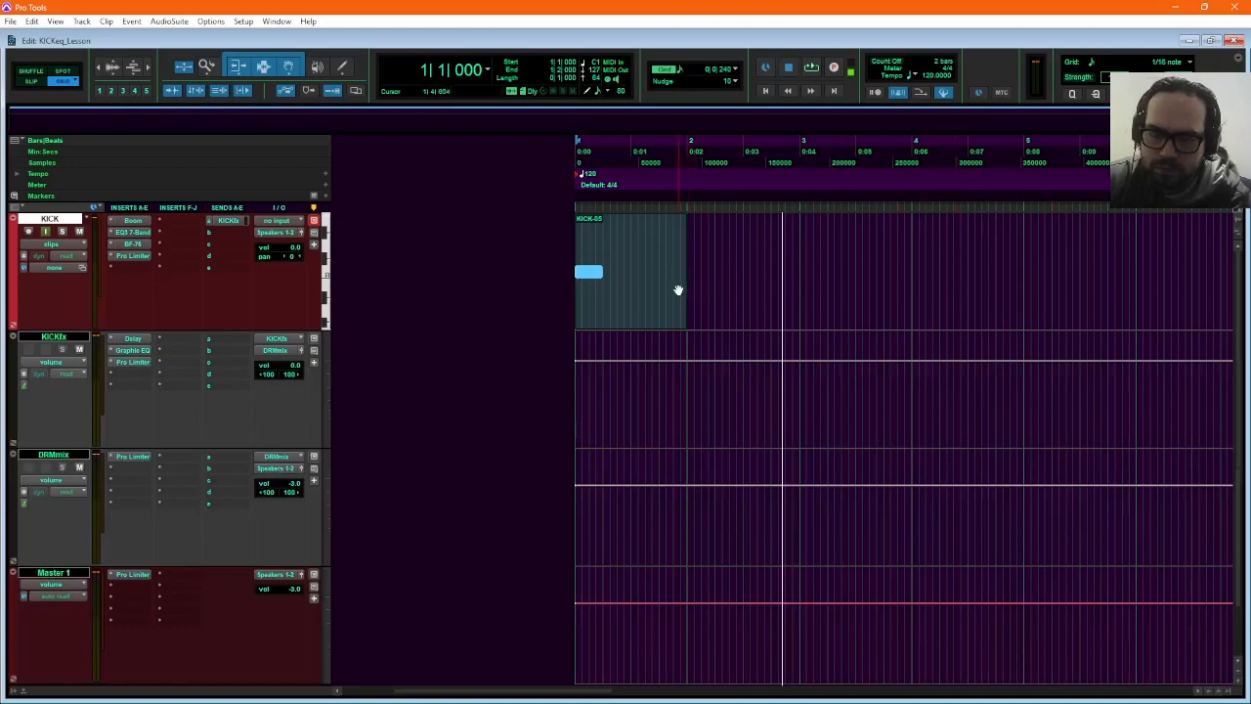
# Commit the selected KICK track offline with source tracks set to Hide and Make Inactive, accepting the dropped send.
pyautogui.click(611, 310)
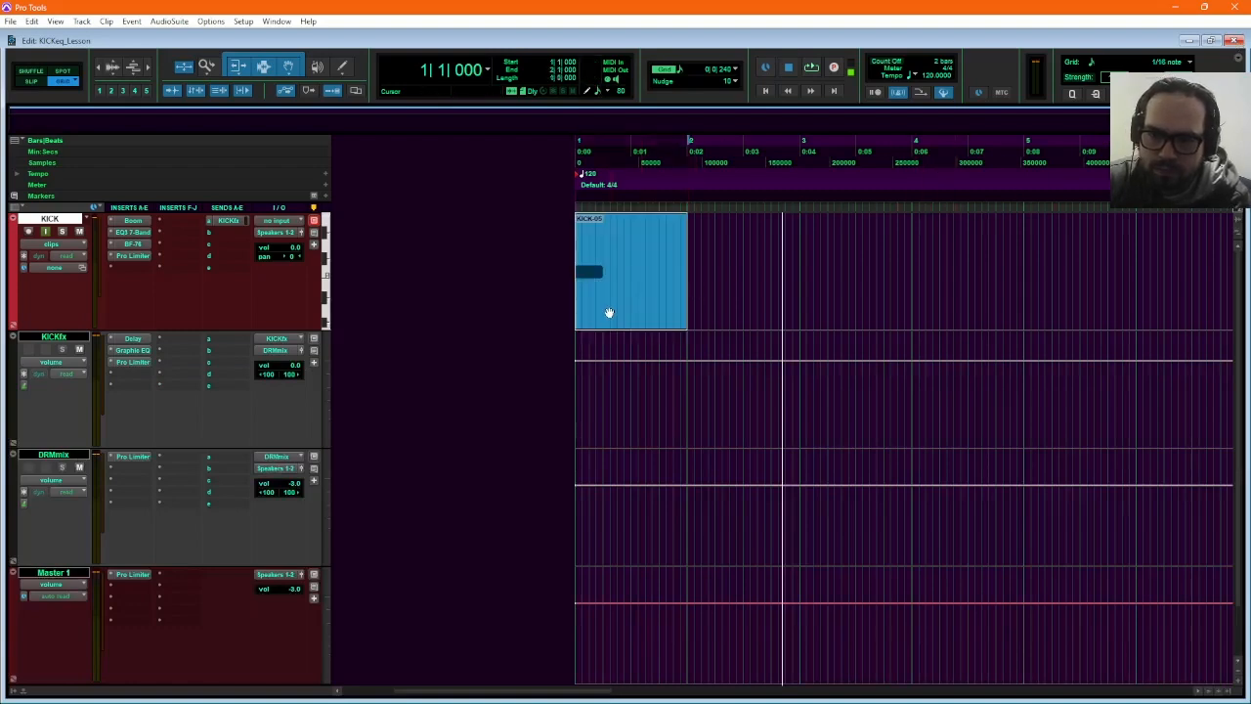
pyautogui.rightClick(52, 221)
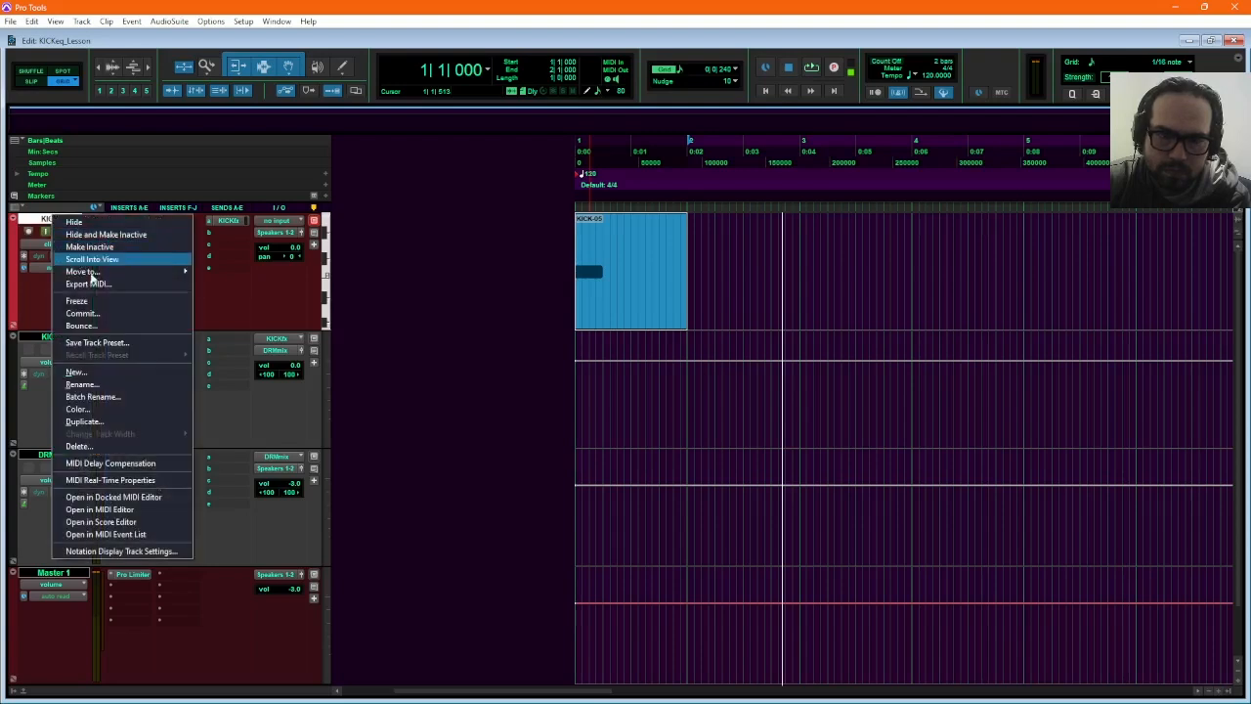
pyautogui.click(386, 289)
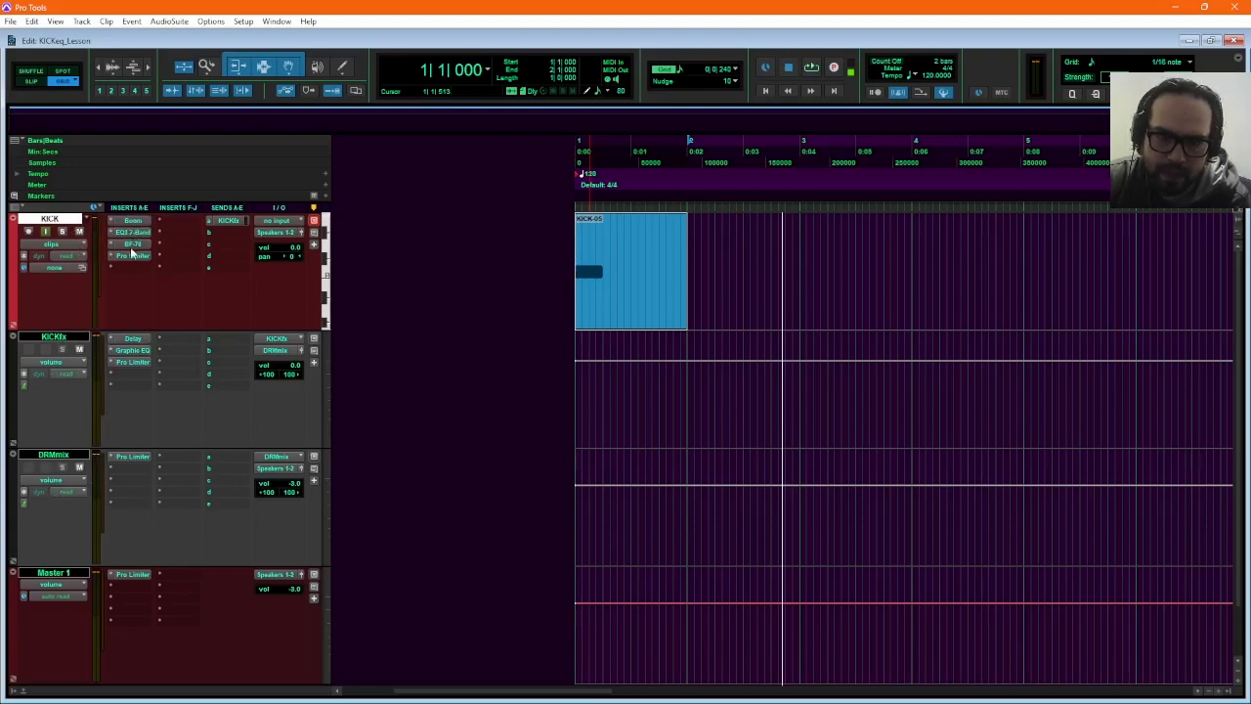
pyautogui.rightClick(57, 226)
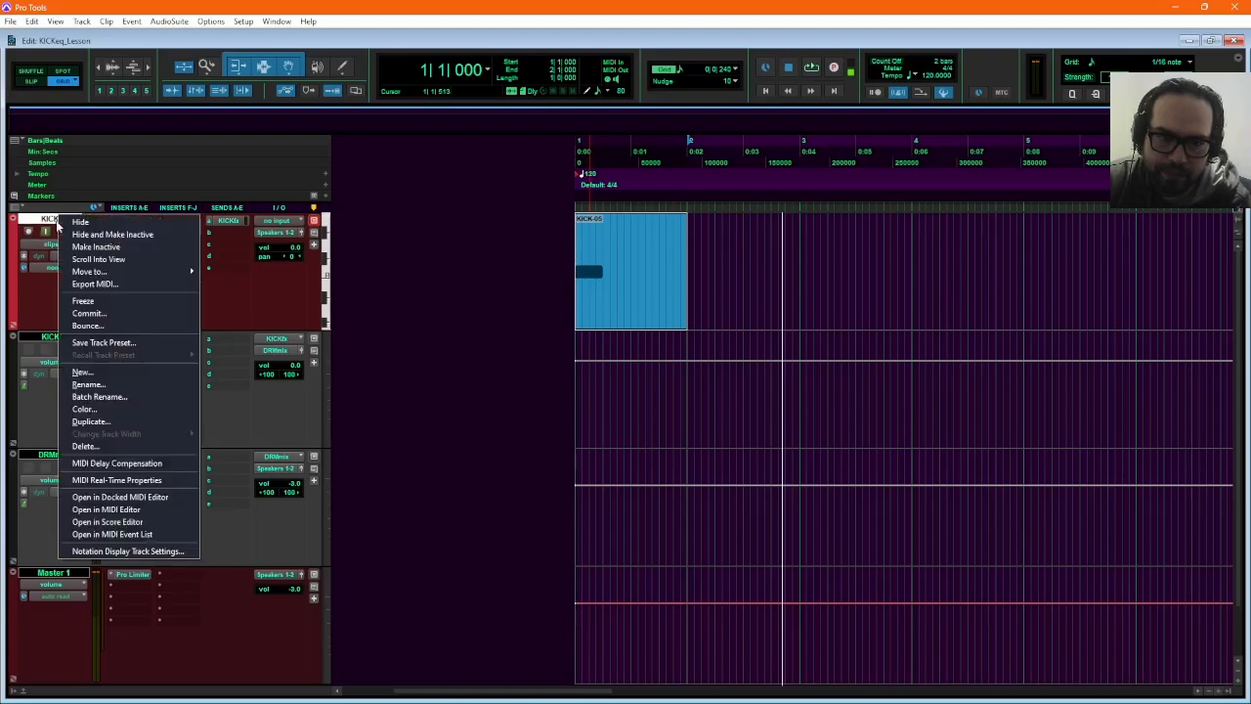
pyautogui.click(88, 314)
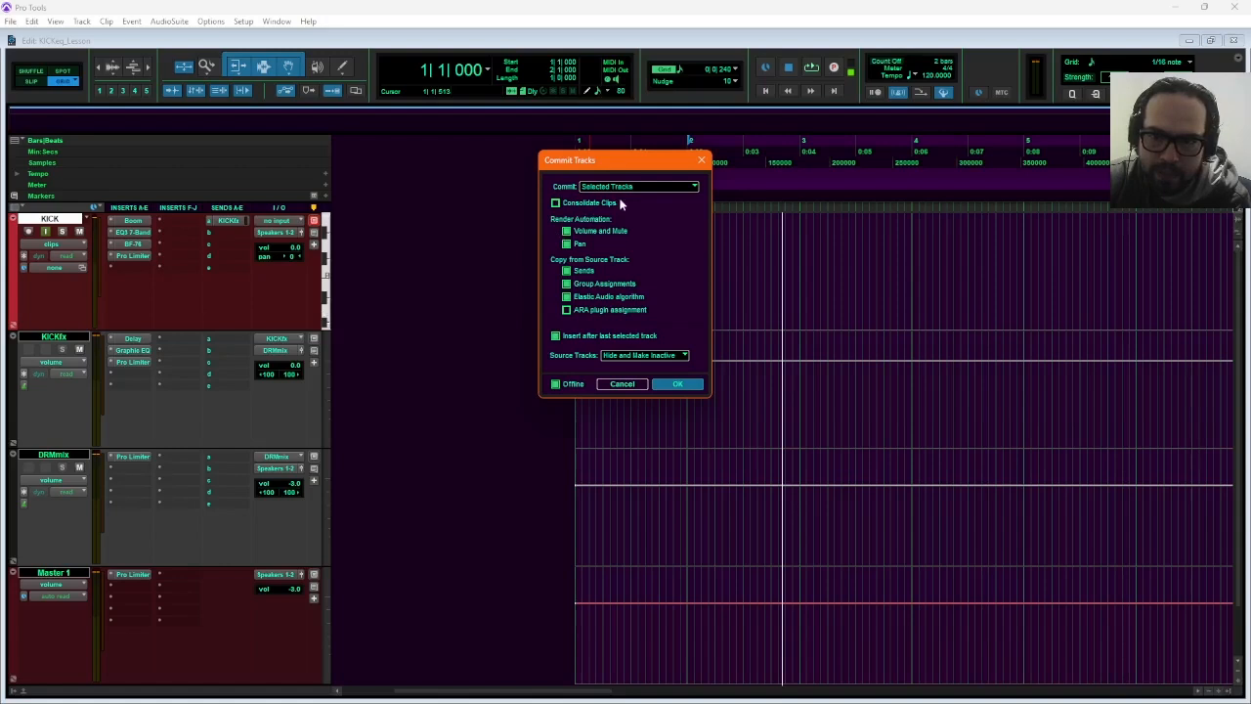
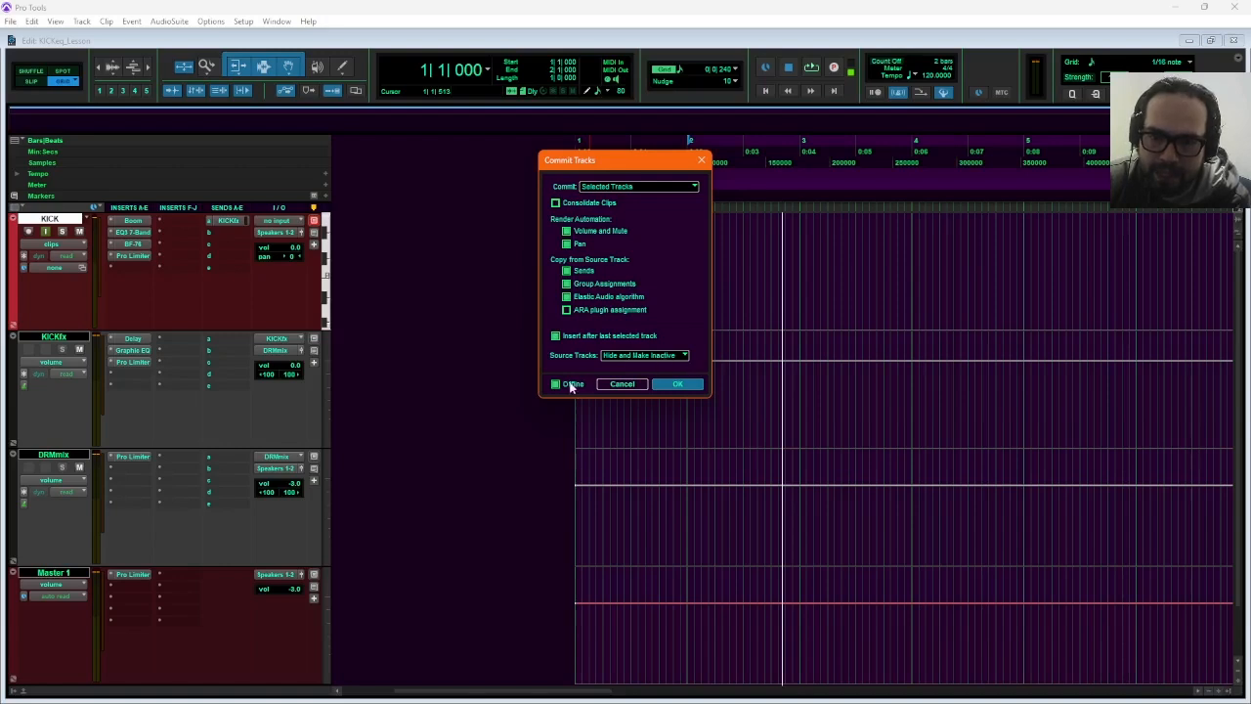
pyautogui.click(682, 390)
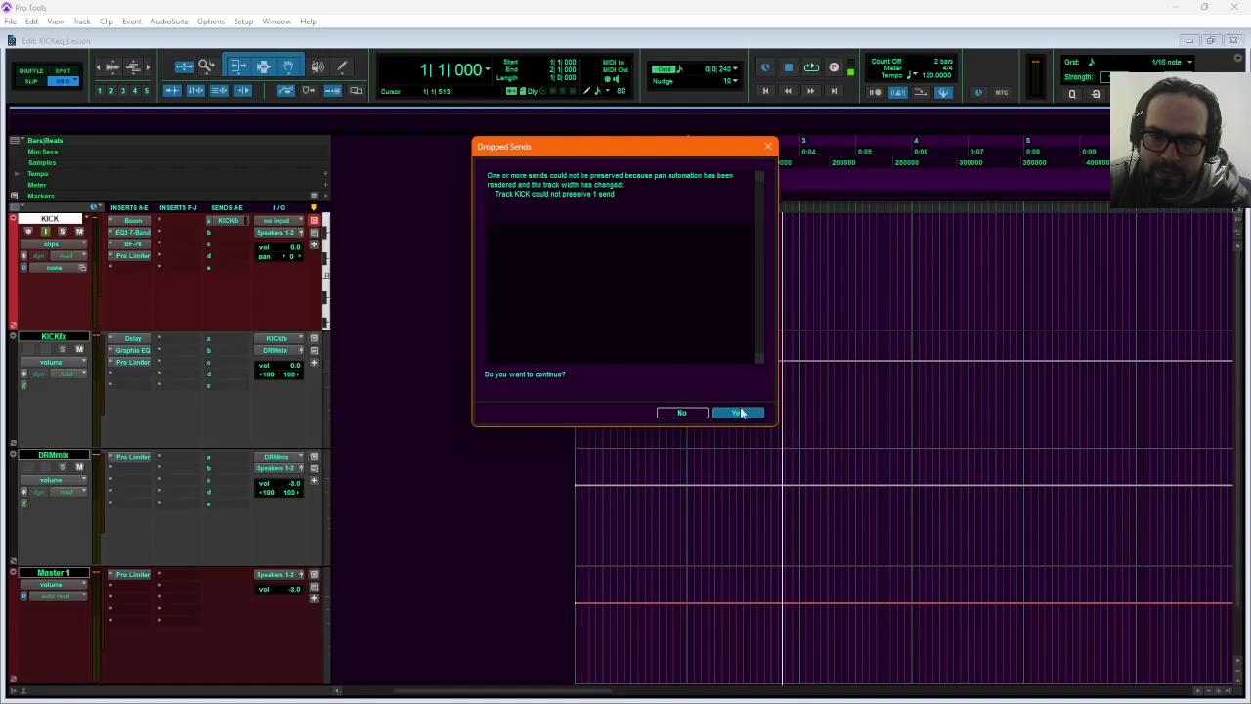
pyautogui.click(739, 413)
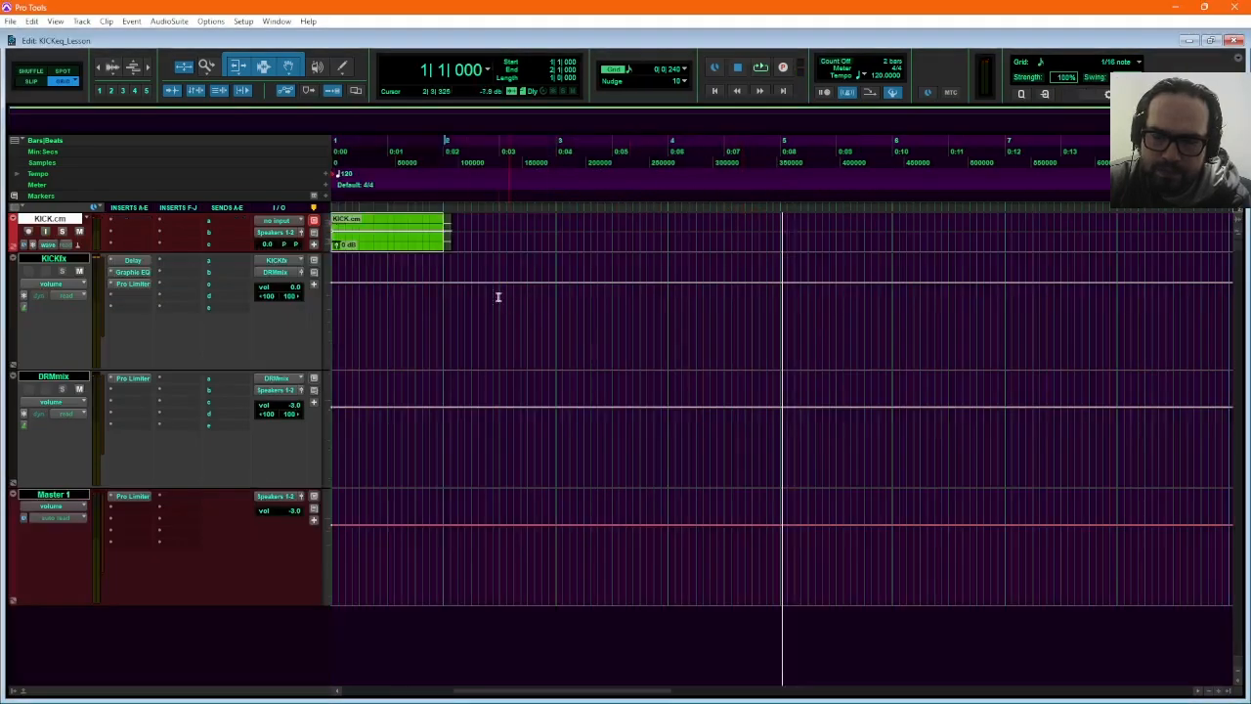
# Zoom in on the committed KICK.cm clip and trim its end to beat 2 of bar 1.
pyautogui.click(428, 244)
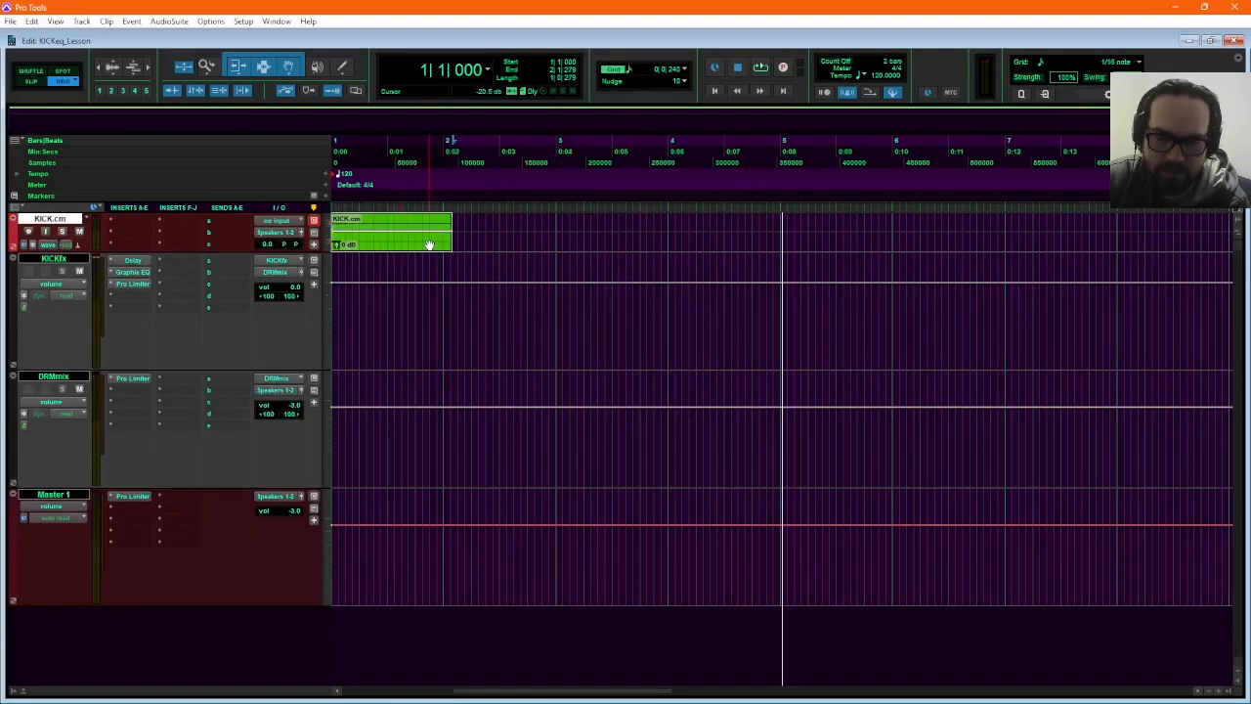
pyautogui.press('t')
pyautogui.press('t')
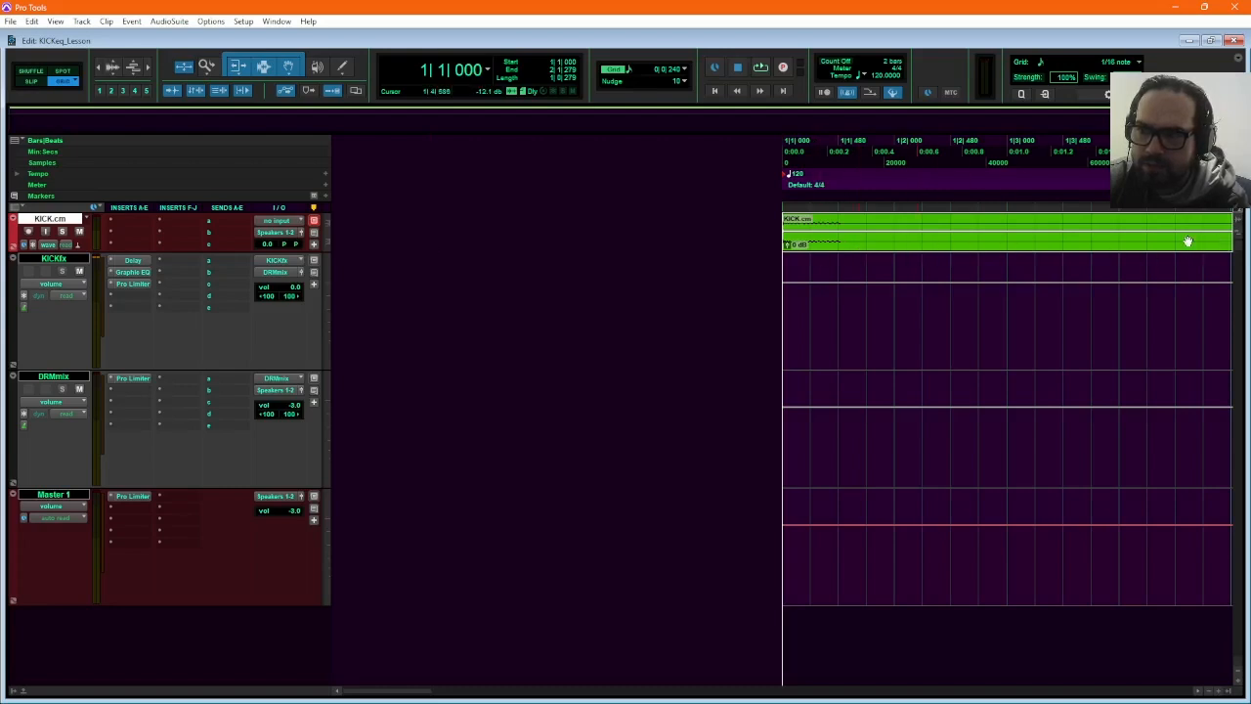
pyautogui.hscroll(1, 1207, 245)
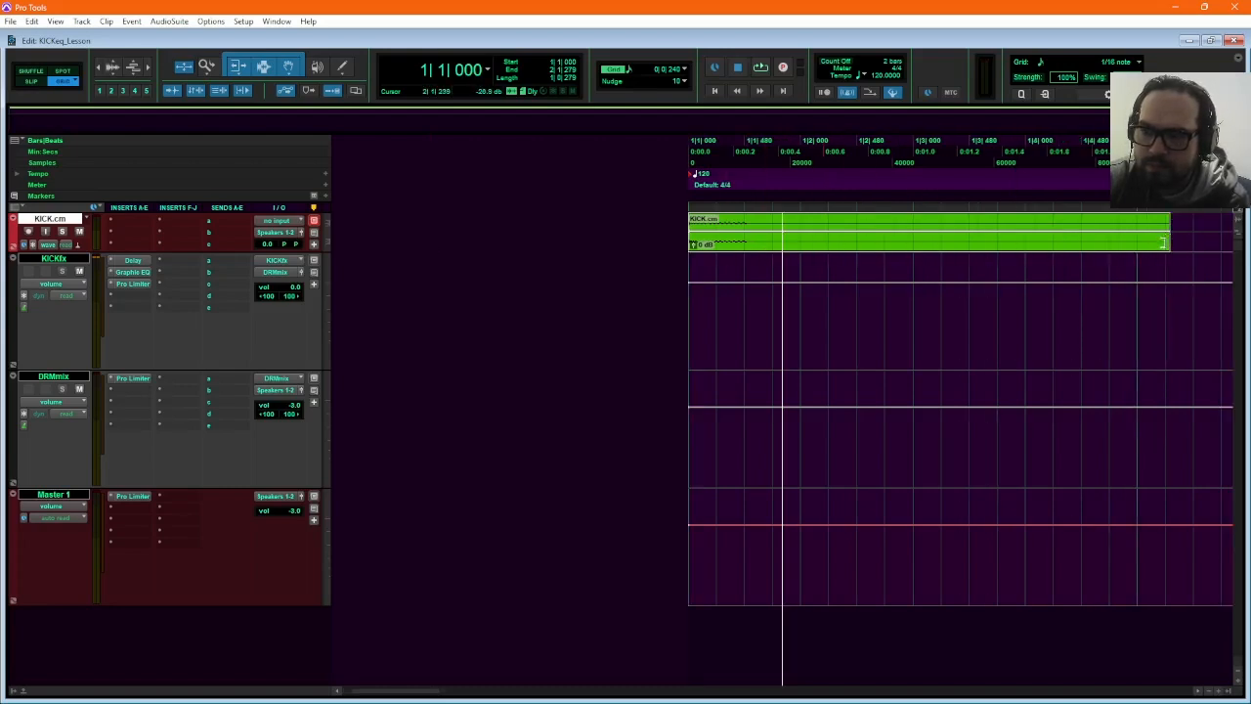
pyautogui.moveTo(1163, 242); pyautogui.dragTo(787, 256)
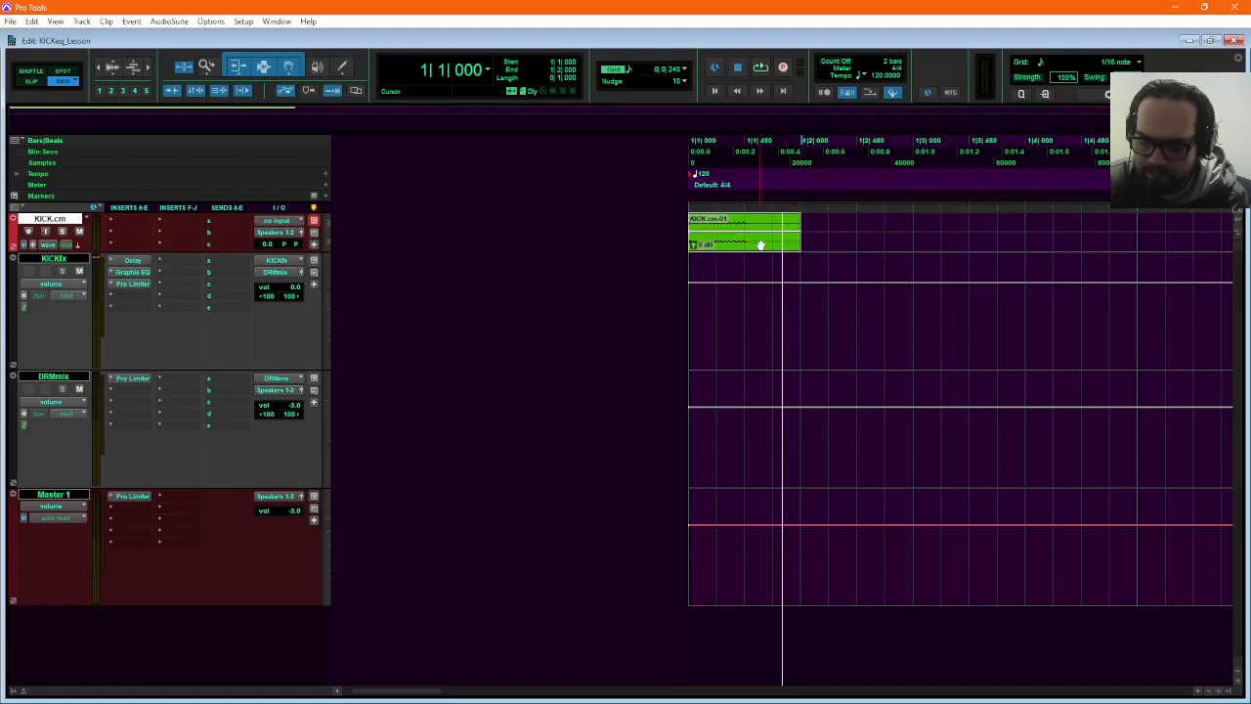
# Play the trimmed KICK.cm clip twice, and undo the trim and the commit to restore the KICK instrument track.
pyautogui.press('space')
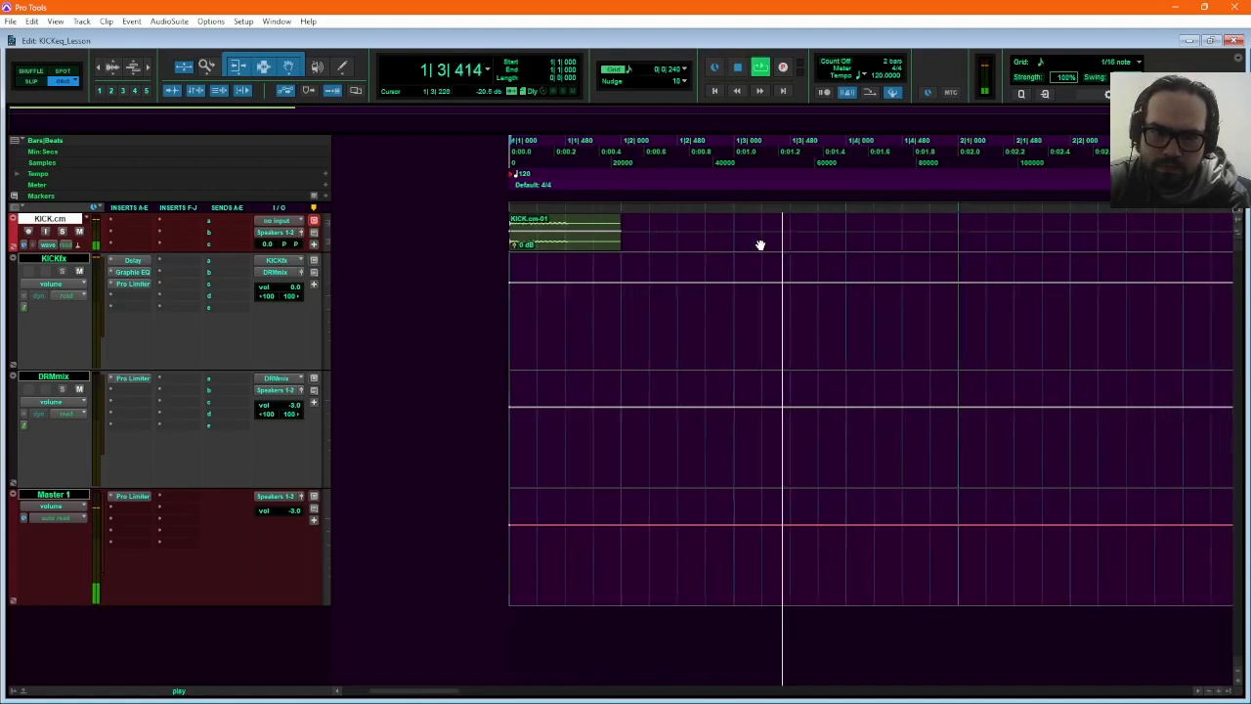
pyautogui.press('space')
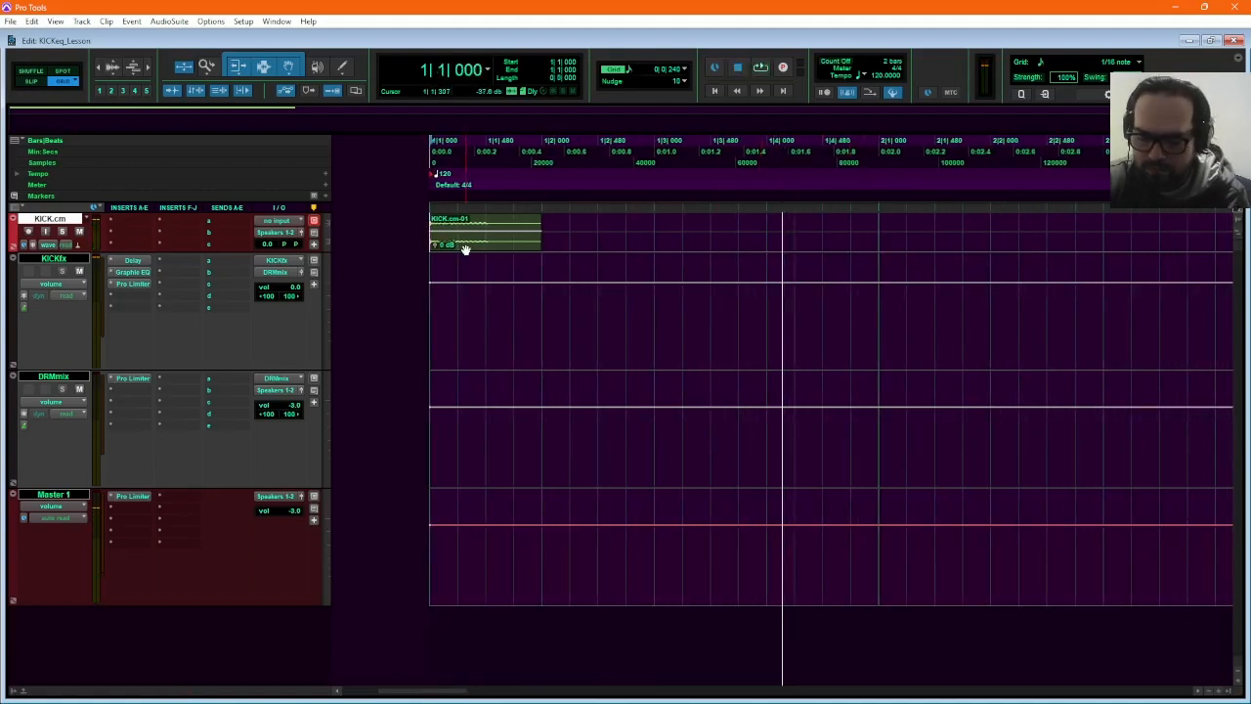
pyautogui.press('space')
pyautogui.press('space')
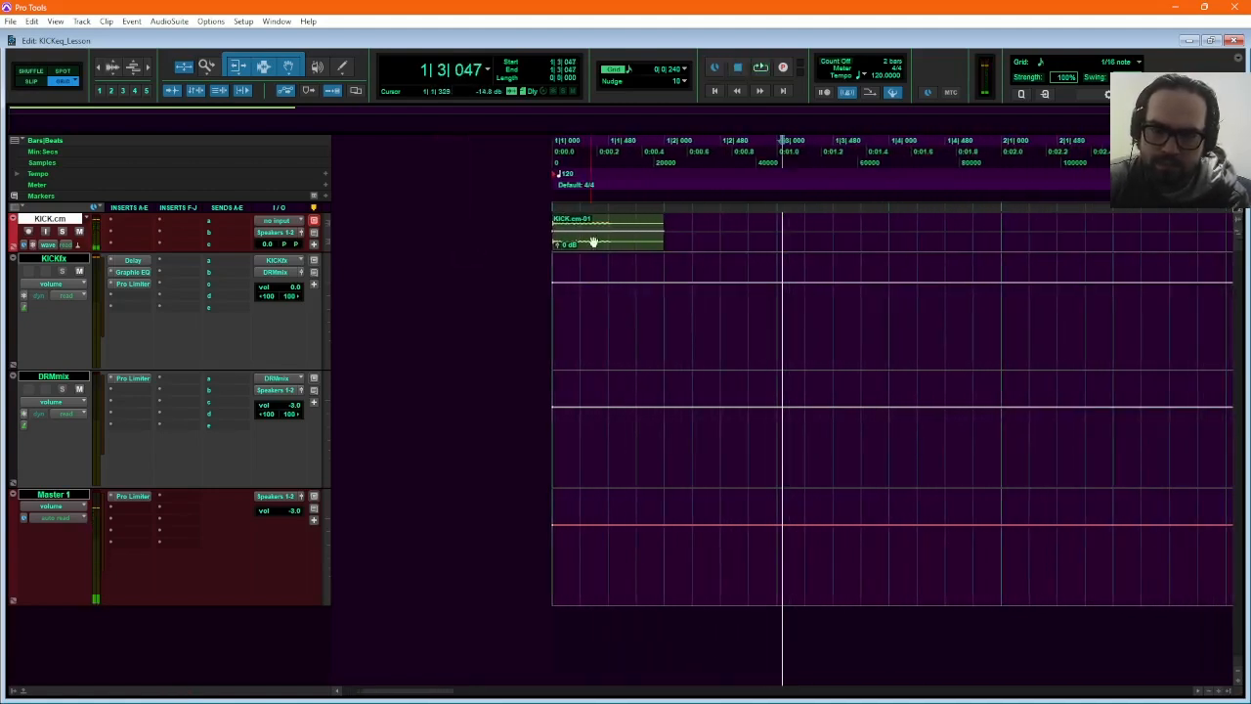
pyautogui.hotkey('ctrl', 'z')
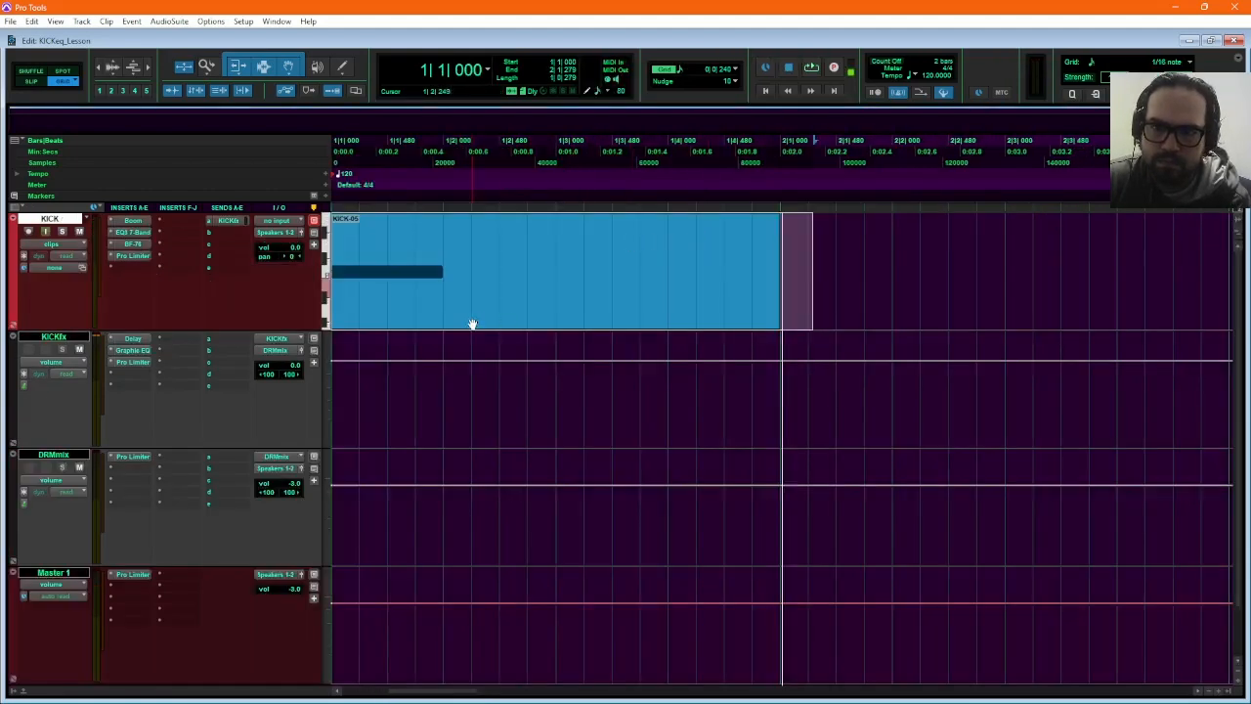
pyautogui.click(870, 299)
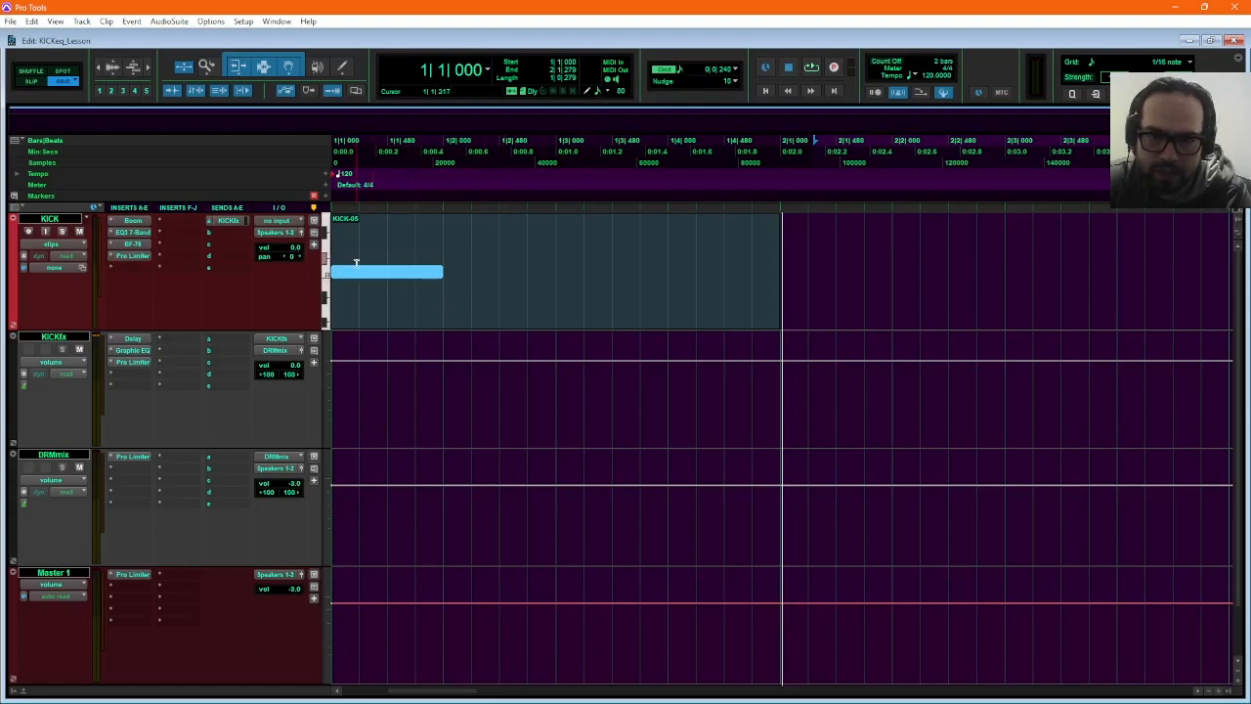
# Play the KICK clip from the start of bar 1 to hear the single kick note.
pyautogui.click(430, 324)
pyautogui.press('space')
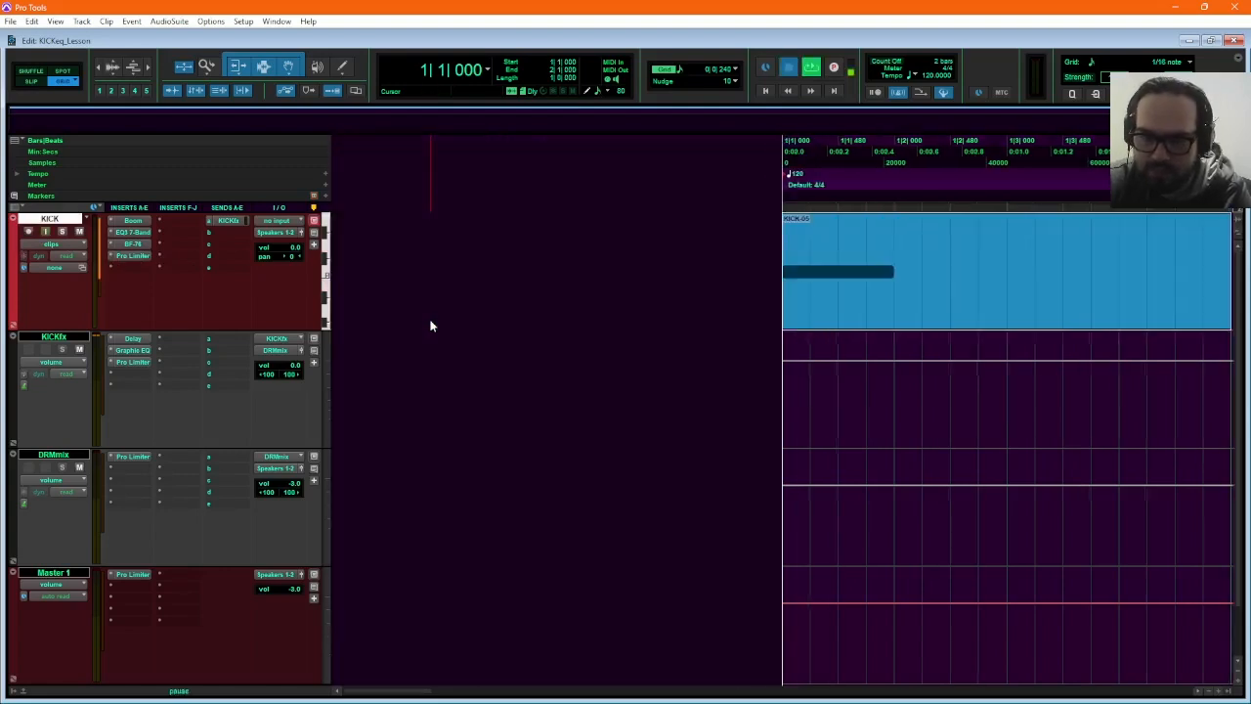
pyautogui.press('space')
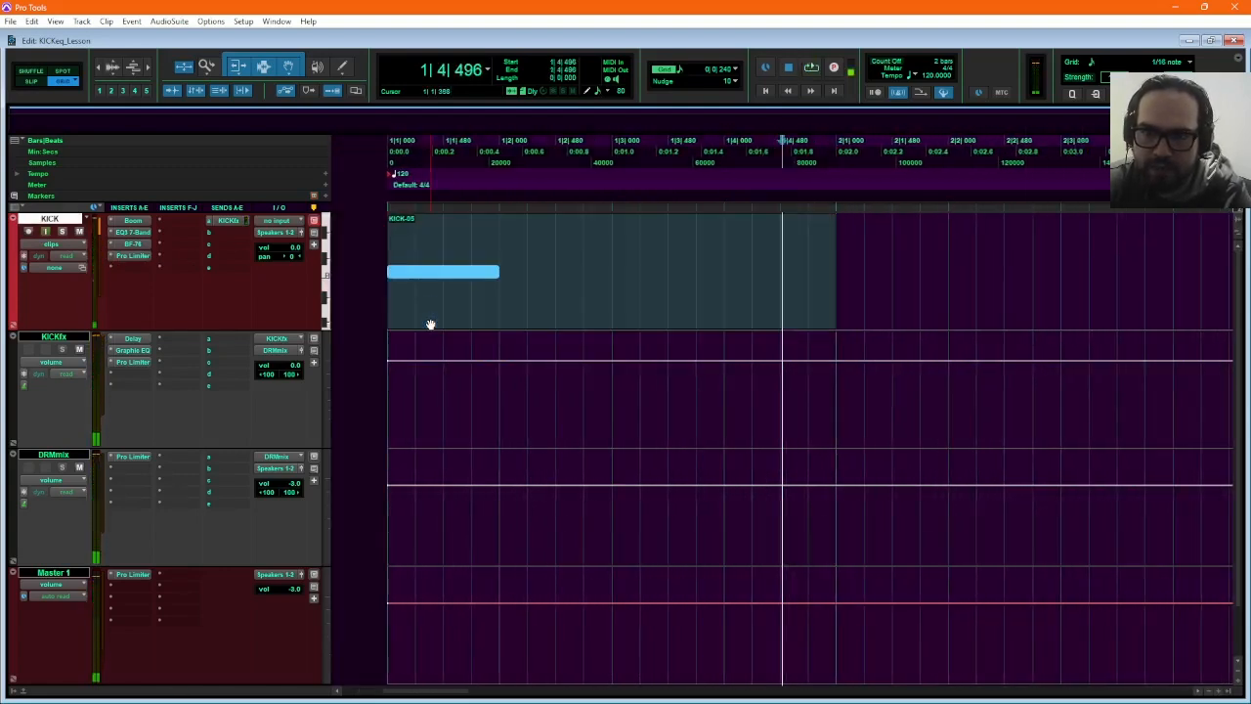
# Open the KICK track in the MIDI Editor and draw one-beat C1 notes on beats 2, 3 and 4 of bar 1.
pyautogui.rightClick(59, 220)
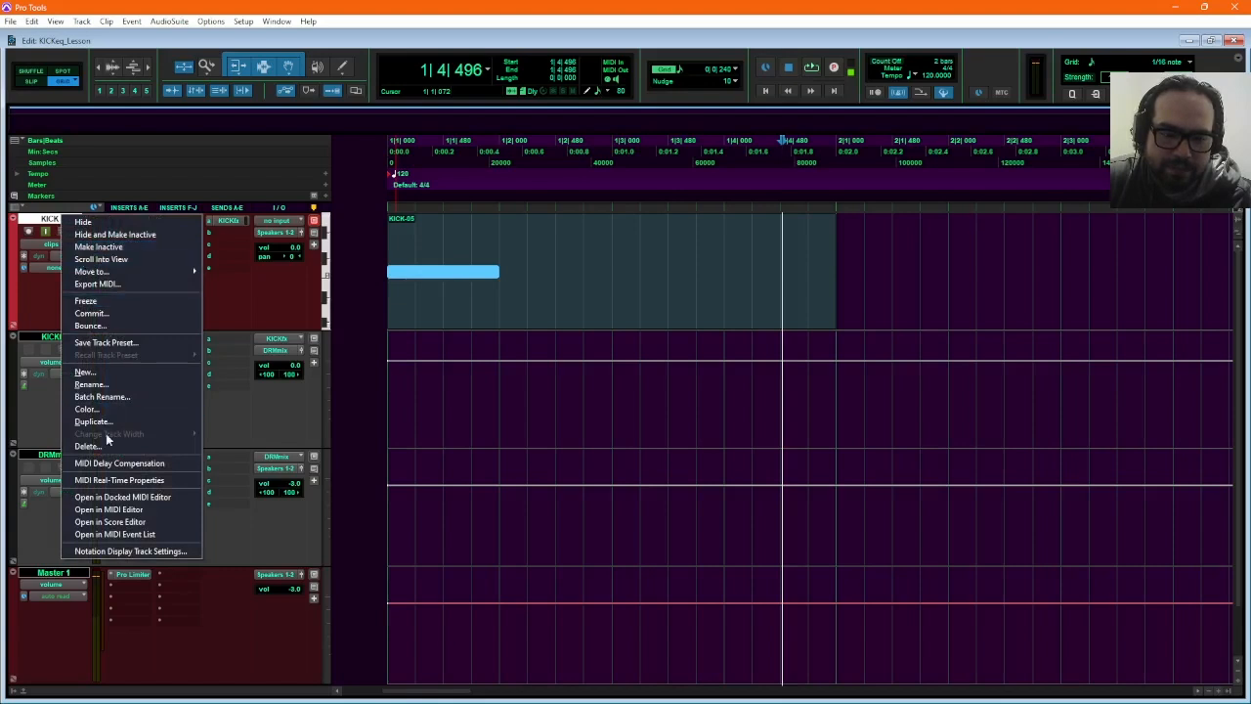
pyautogui.click(116, 510)
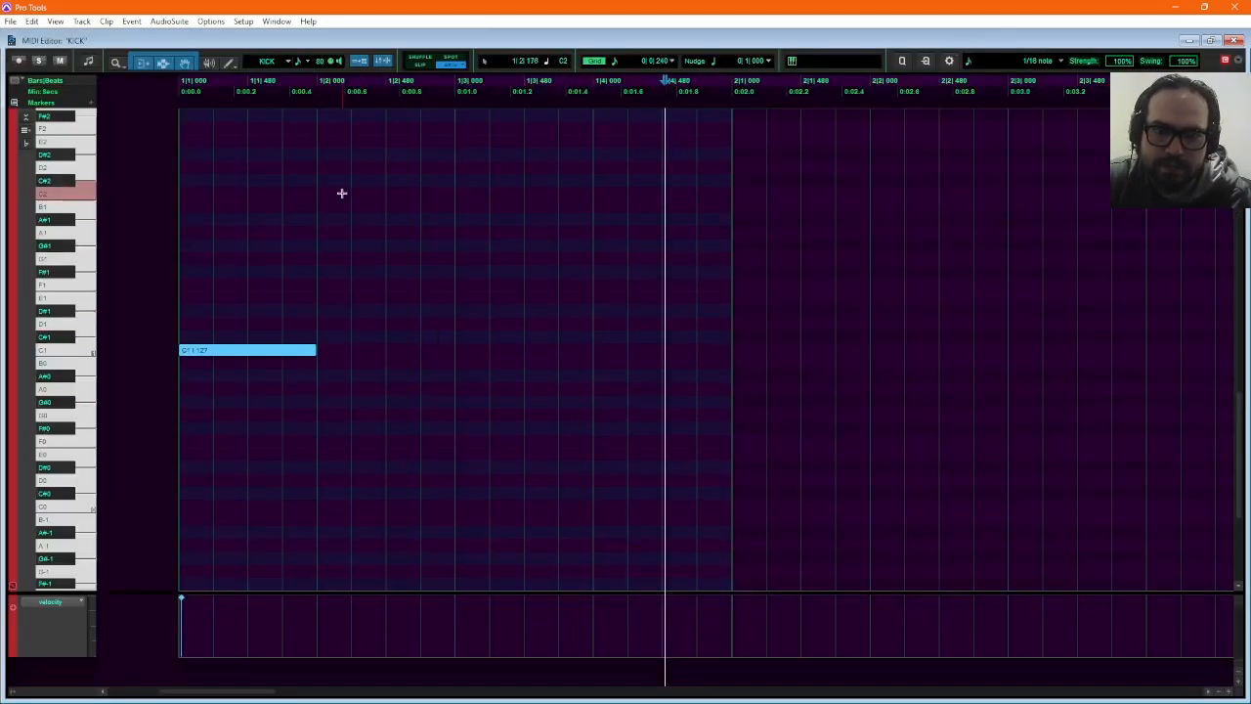
pyautogui.click(333, 350)
pyautogui.moveTo(342, 357); pyautogui.dragTo(730, 356)
pyautogui.click(472, 353)
pyautogui.click(605, 353)
# Raise the velocity of the notes on beats 2, 3 and 4 to 127 and close the MIDI Editor.
pyautogui.moveTo(609, 602); pyautogui.dragTo(174, 642)
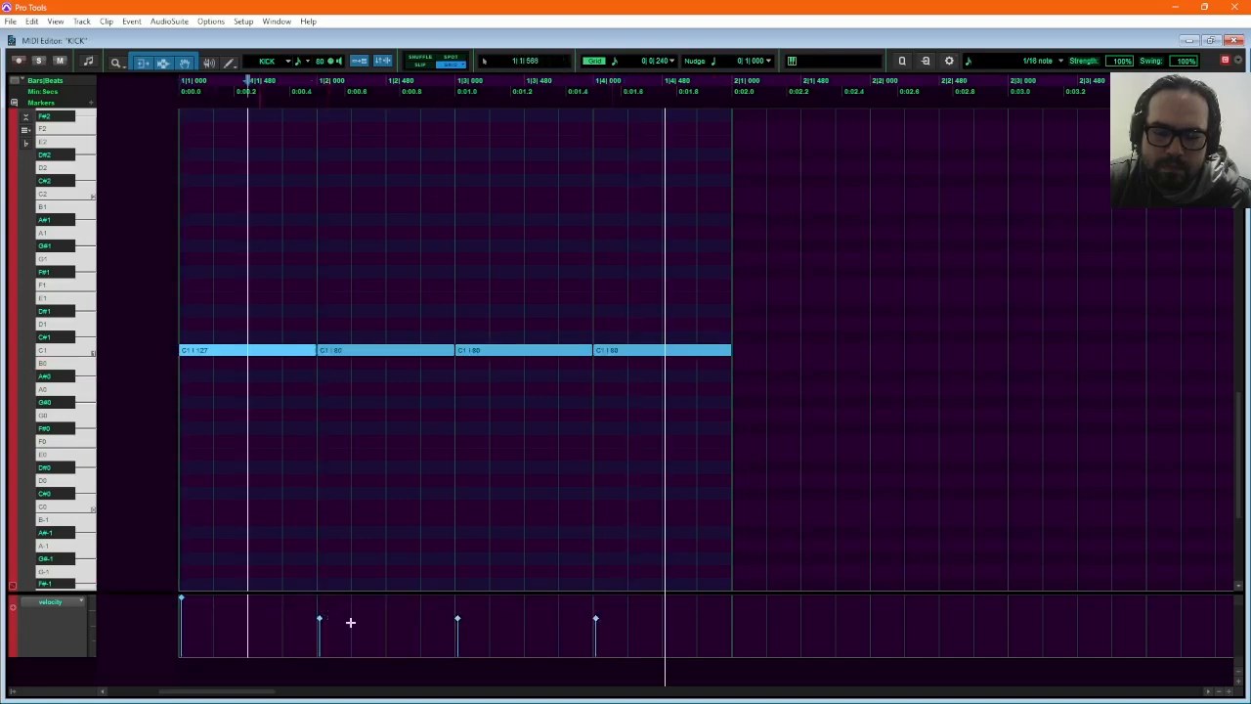
pyautogui.moveTo(258, 606); pyautogui.dragTo(580, 558)
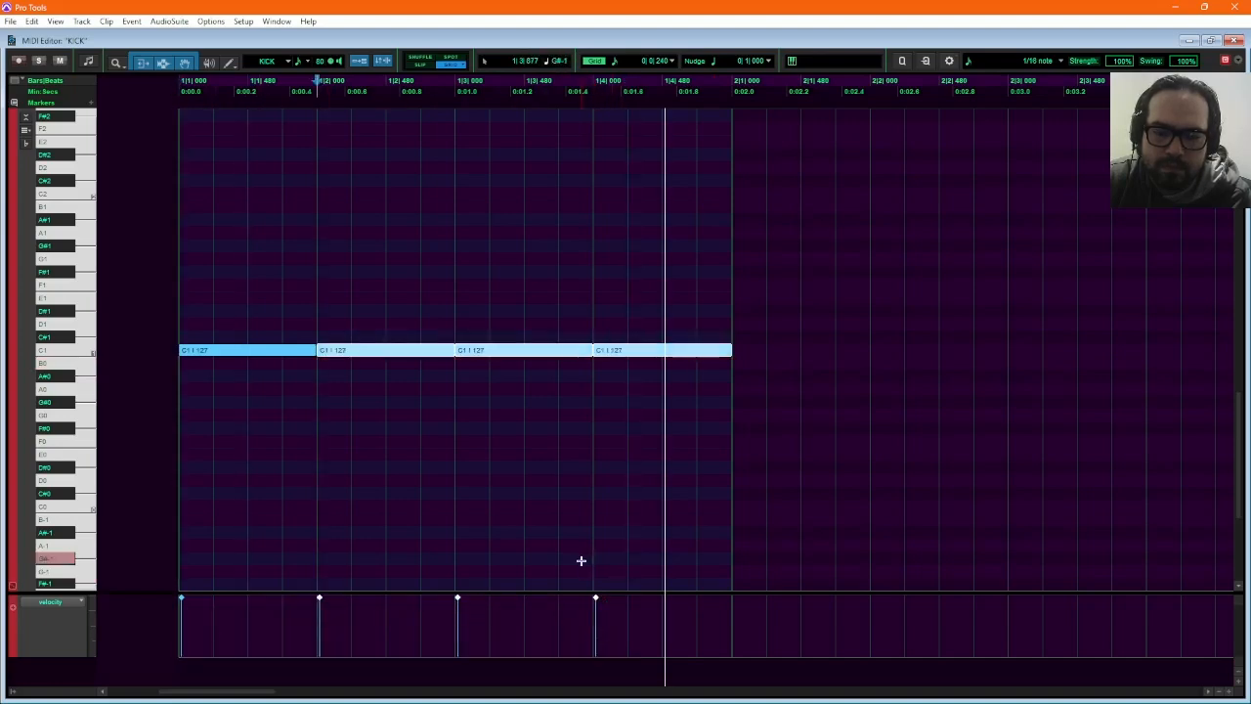
pyautogui.click(835, 318)
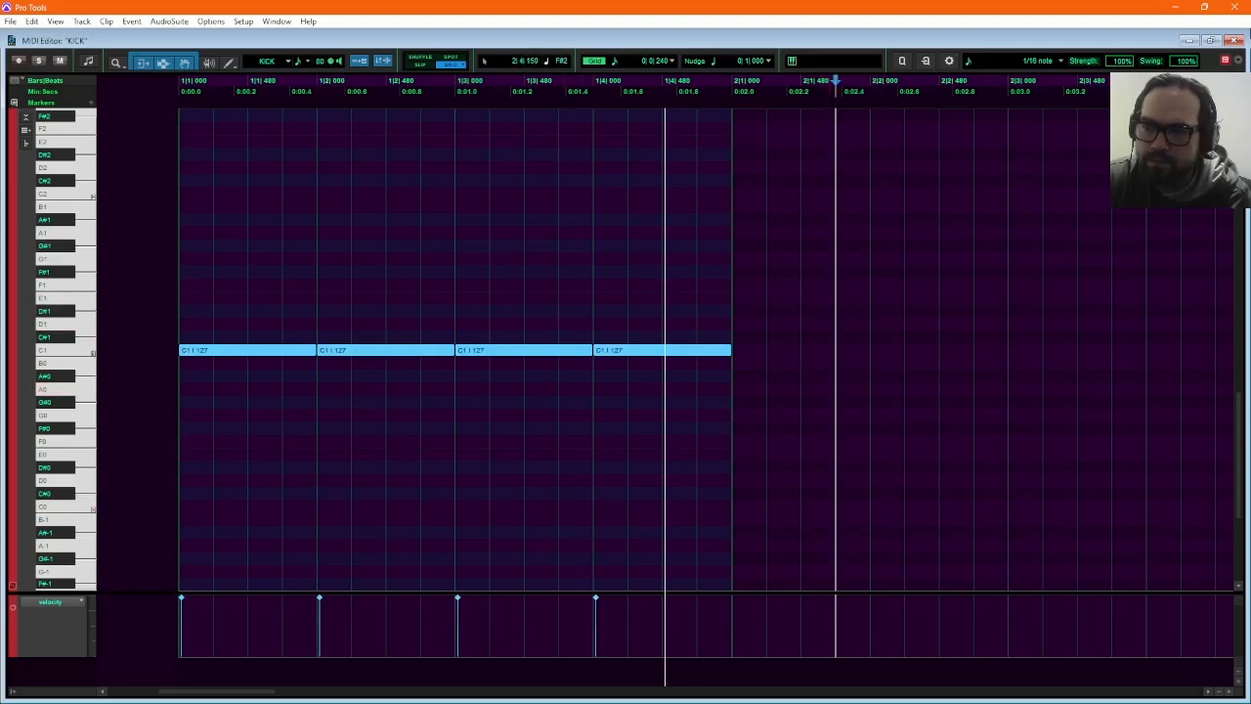
pyautogui.click(1234, 40)
# Select the KICK clip and play back the four-note kick pattern.
pyautogui.click(689, 301)
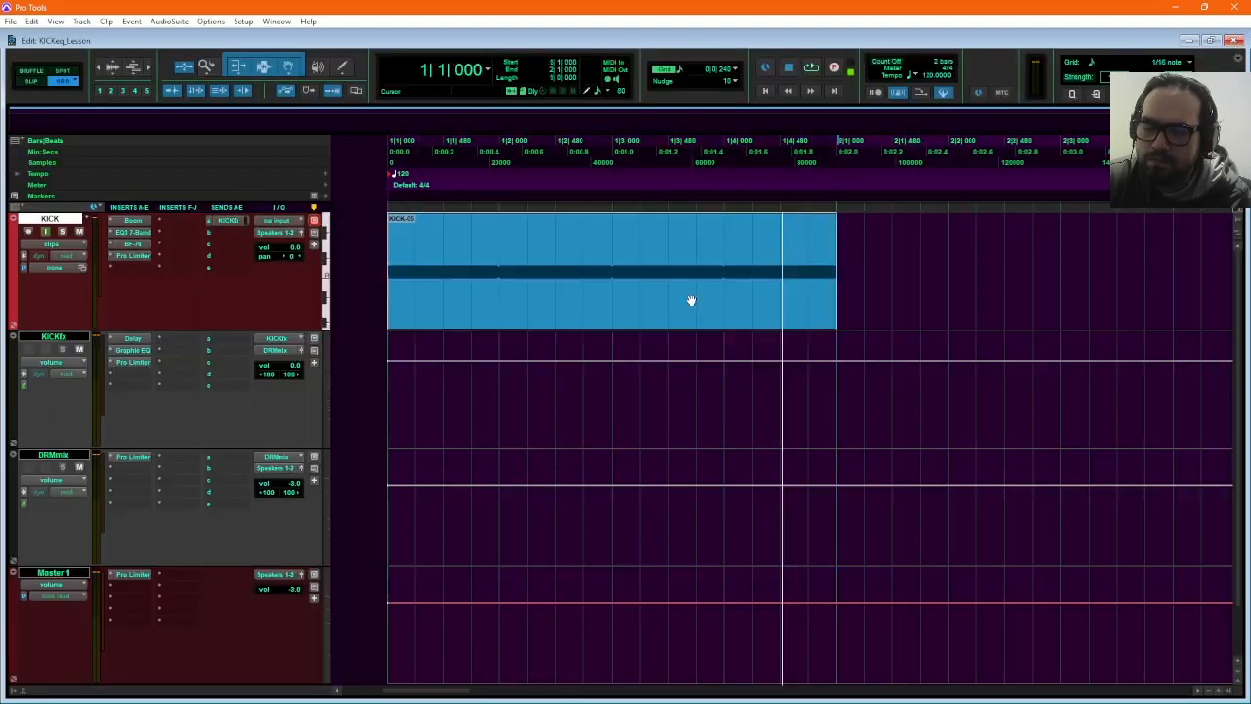
pyautogui.press('space')
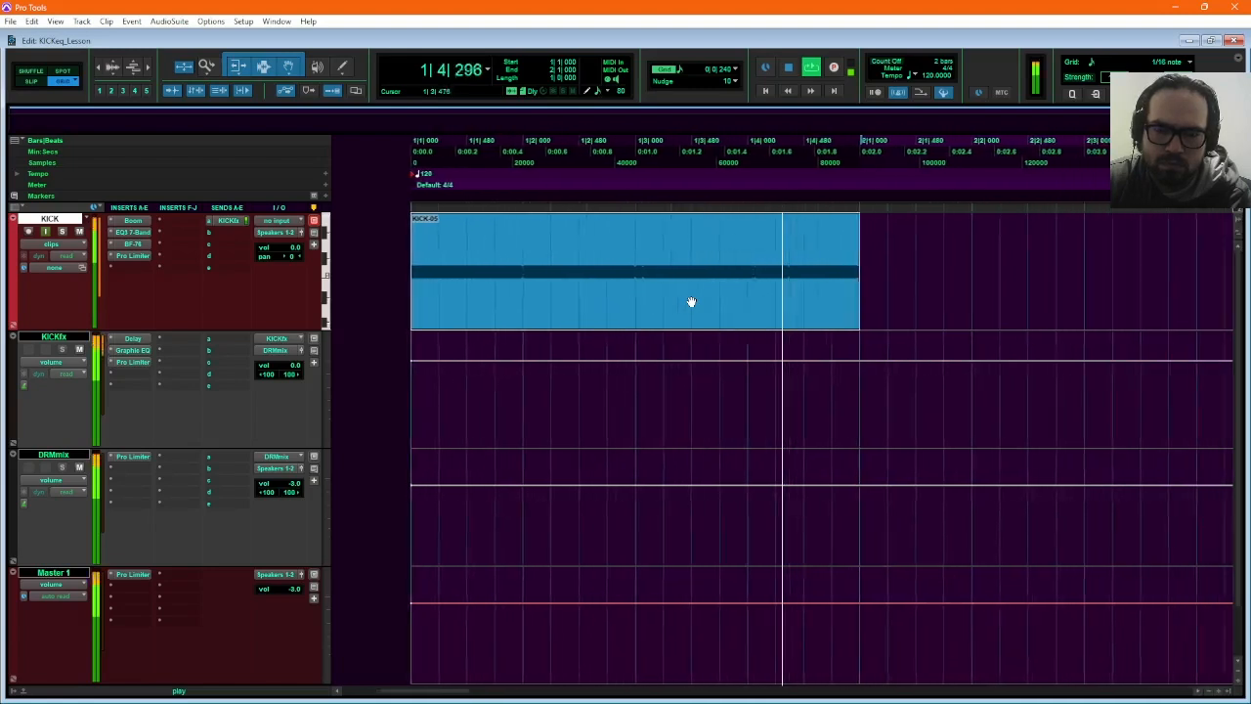
pyautogui.press('space')
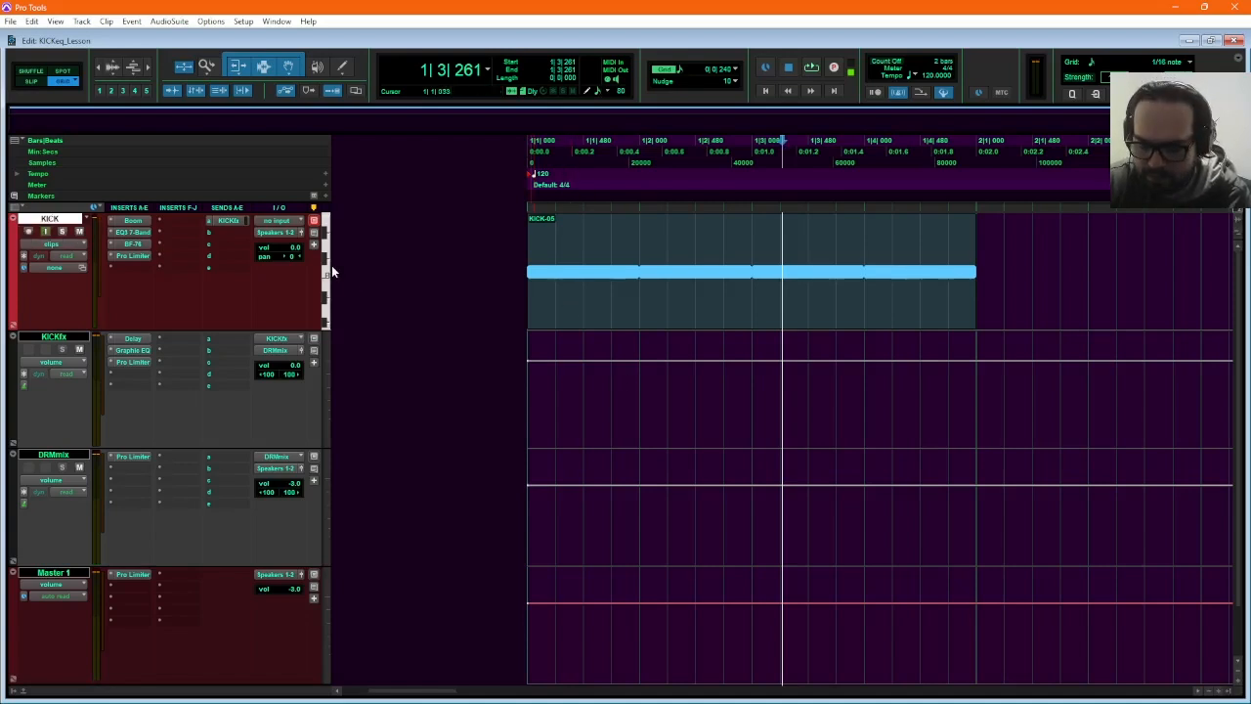
# Create one mono instrument track in Samples named KICK2.
pyautogui.hotkey('ctrl', 'shift', 'n')
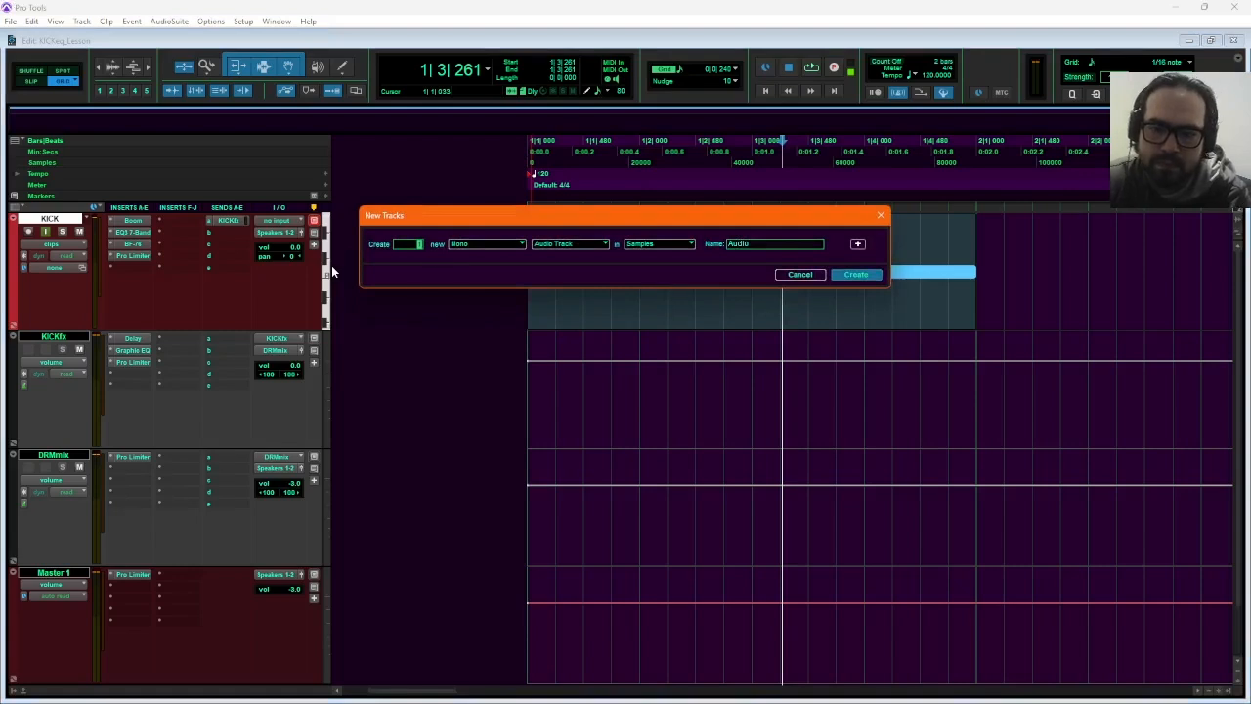
pyautogui.click(601, 245)
pyautogui.click(600, 245)
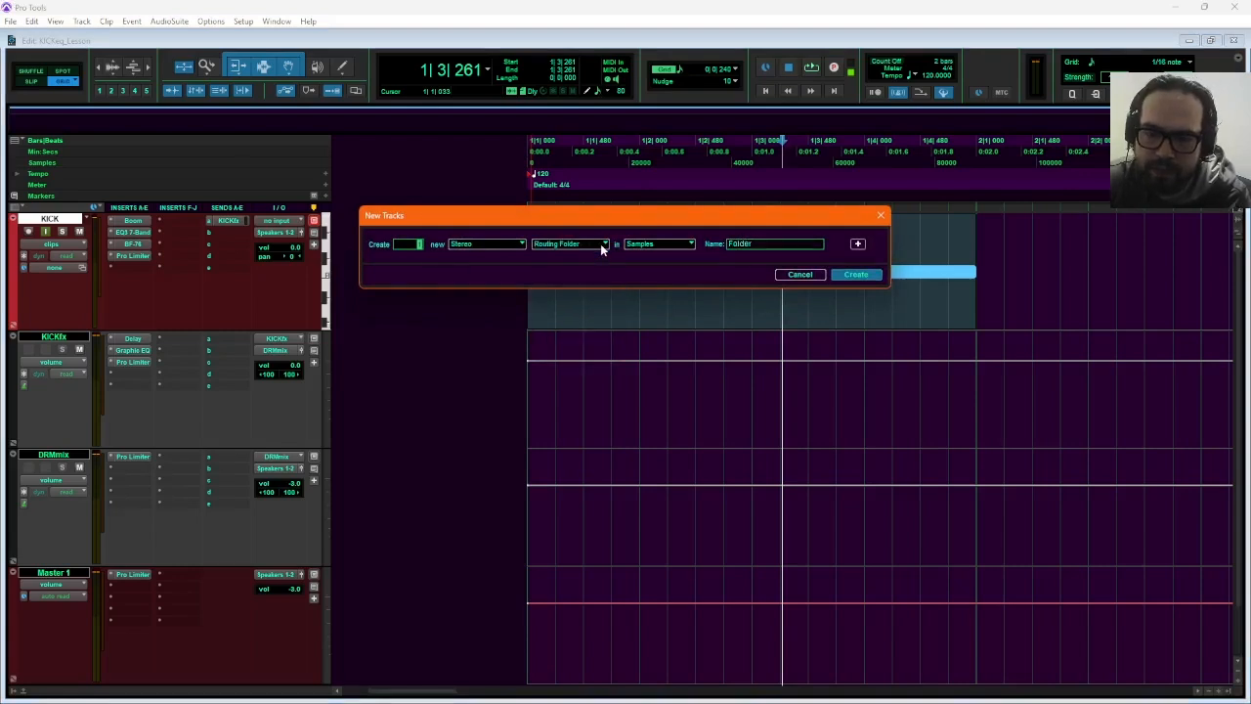
pyautogui.click(600, 244)
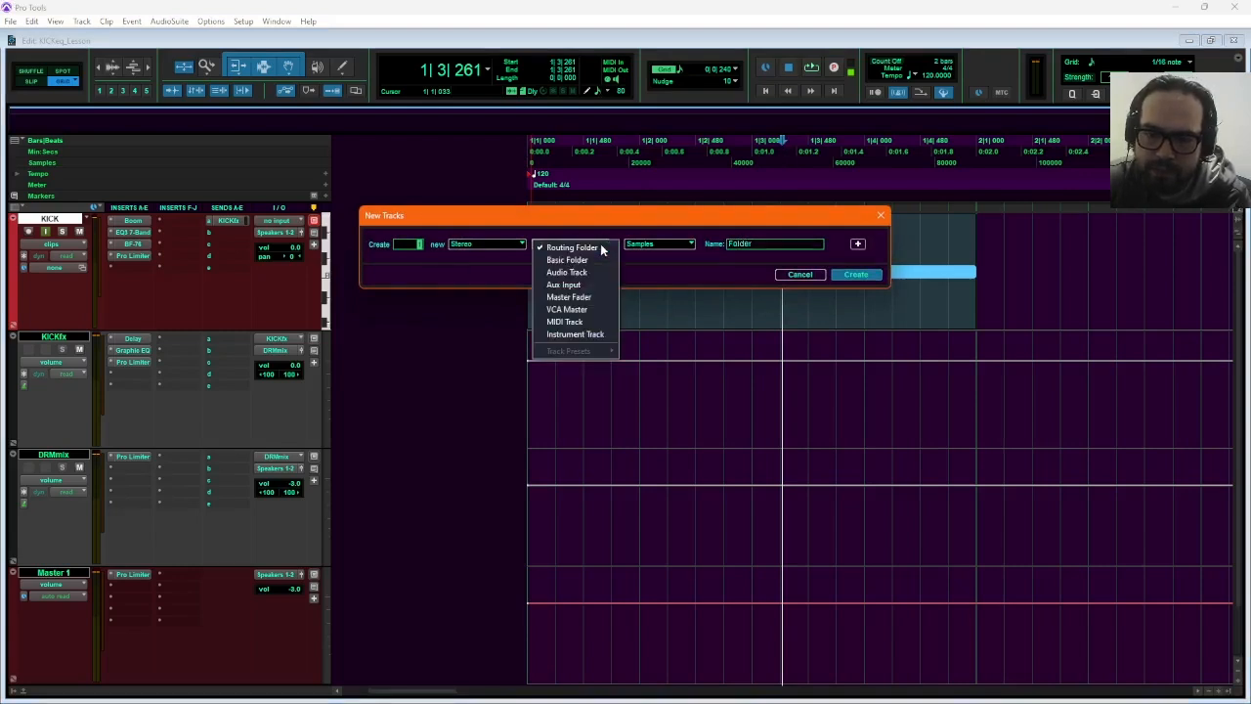
pyautogui.click(590, 334)
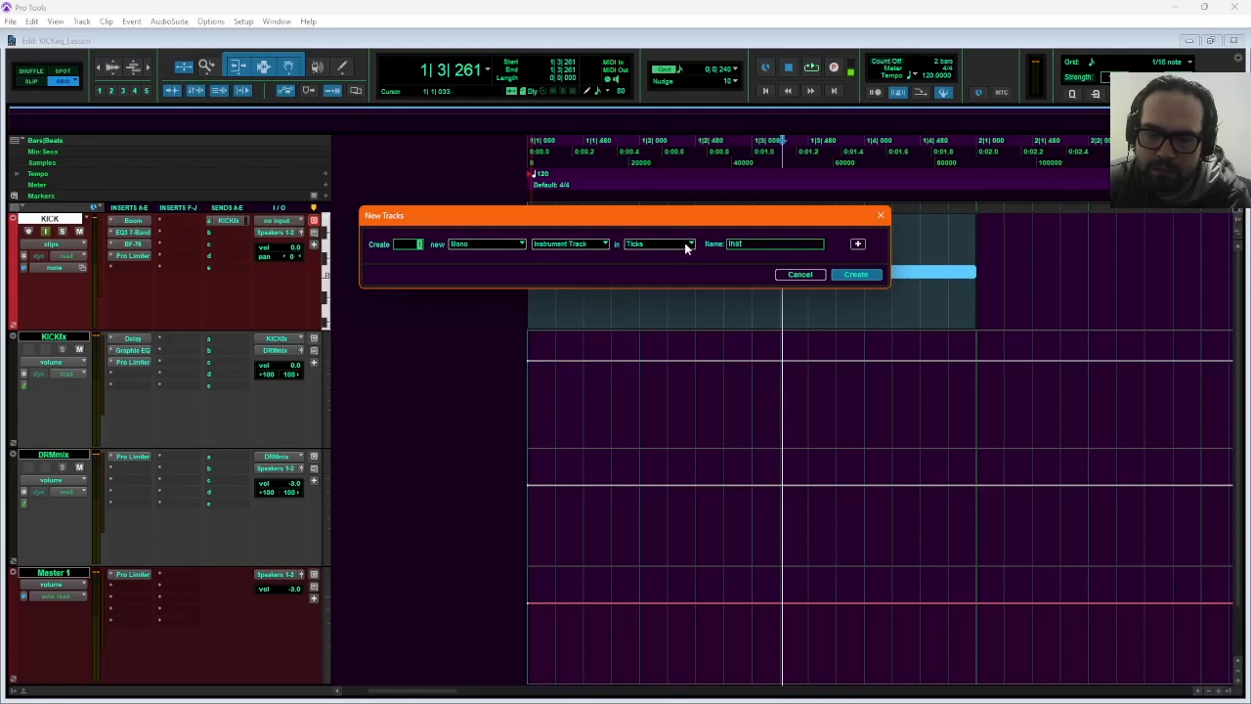
pyautogui.click(684, 244)
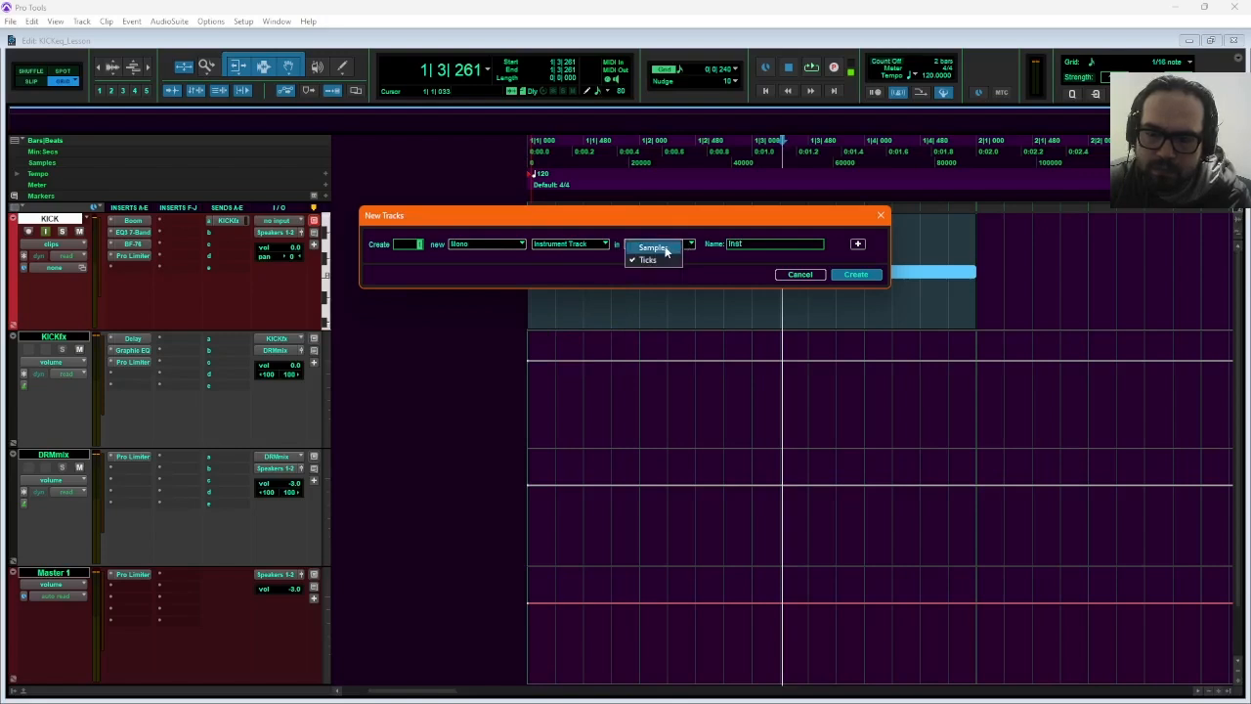
pyautogui.click(664, 250)
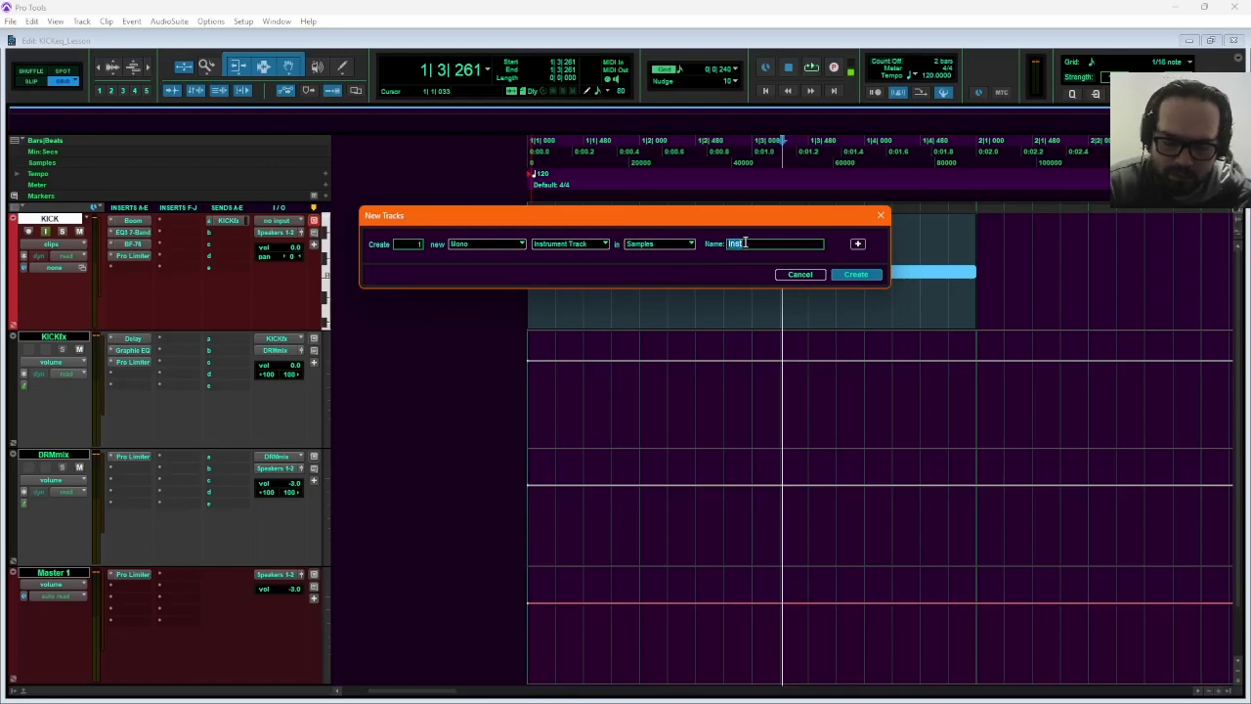
pyautogui.write('K')
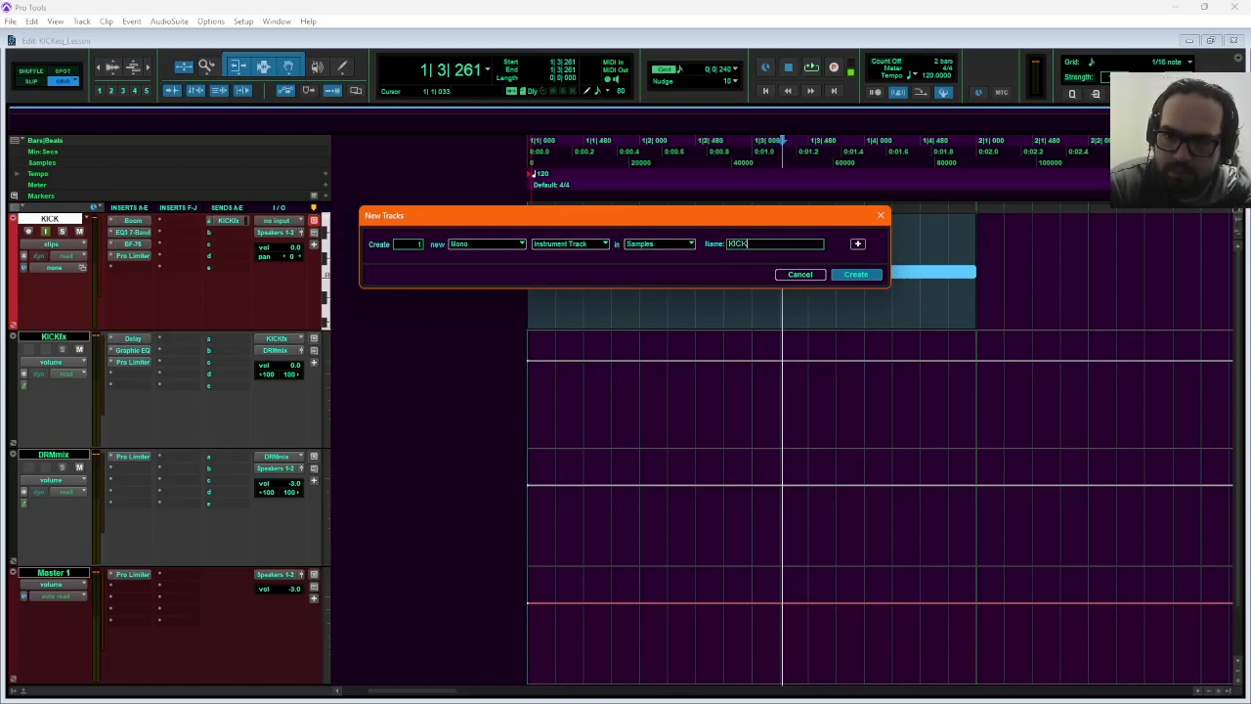
pyautogui.write('ICK')
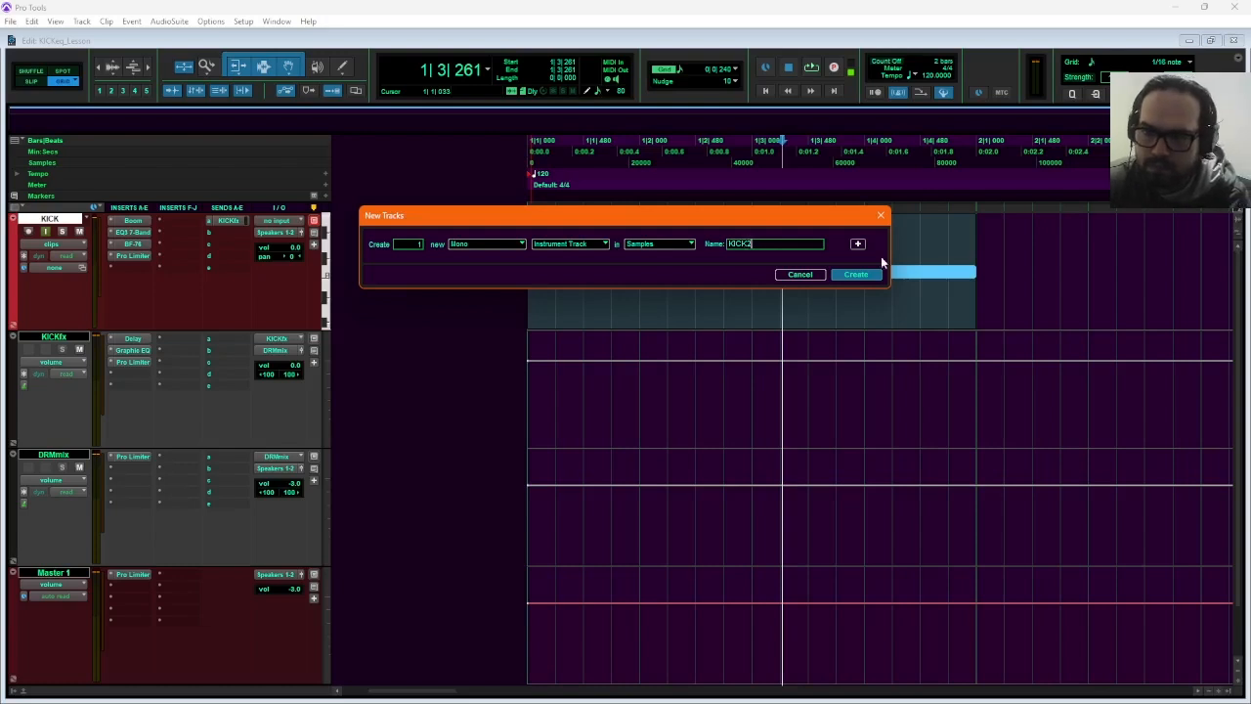
pyautogui.click(856, 275)
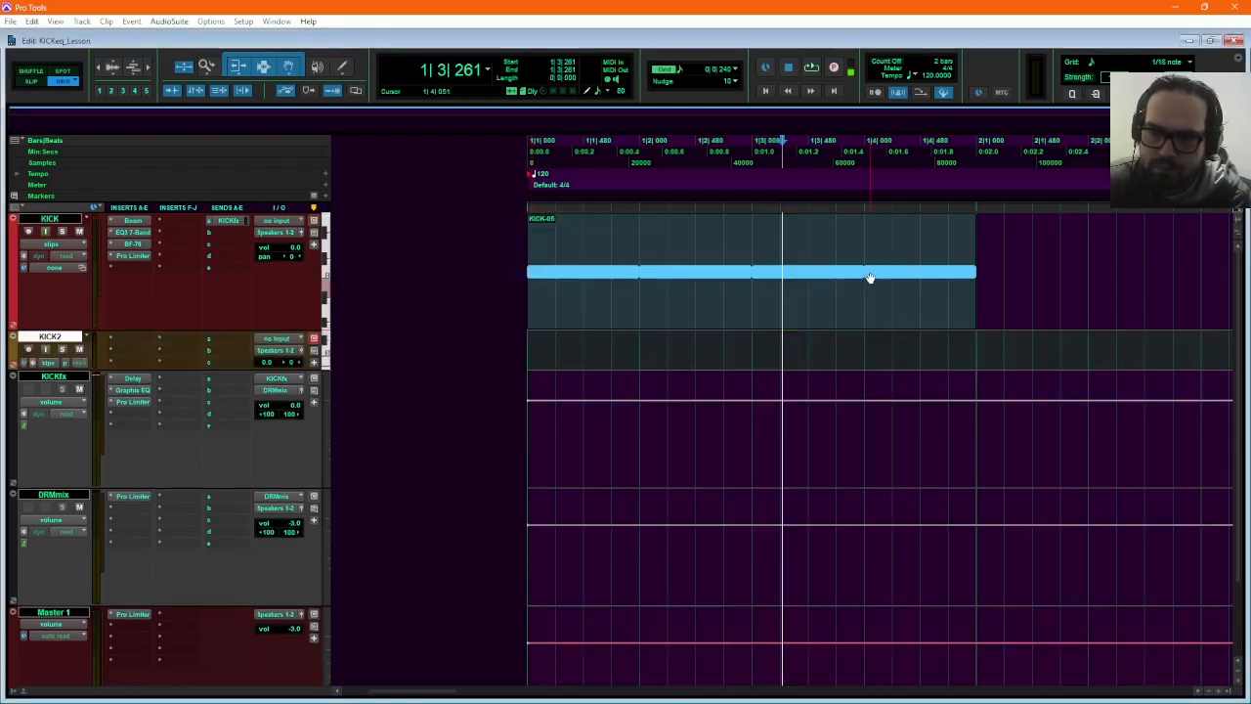
# Rename the KICK track as KICK1 and select its clip.
pyautogui.click(66, 221)
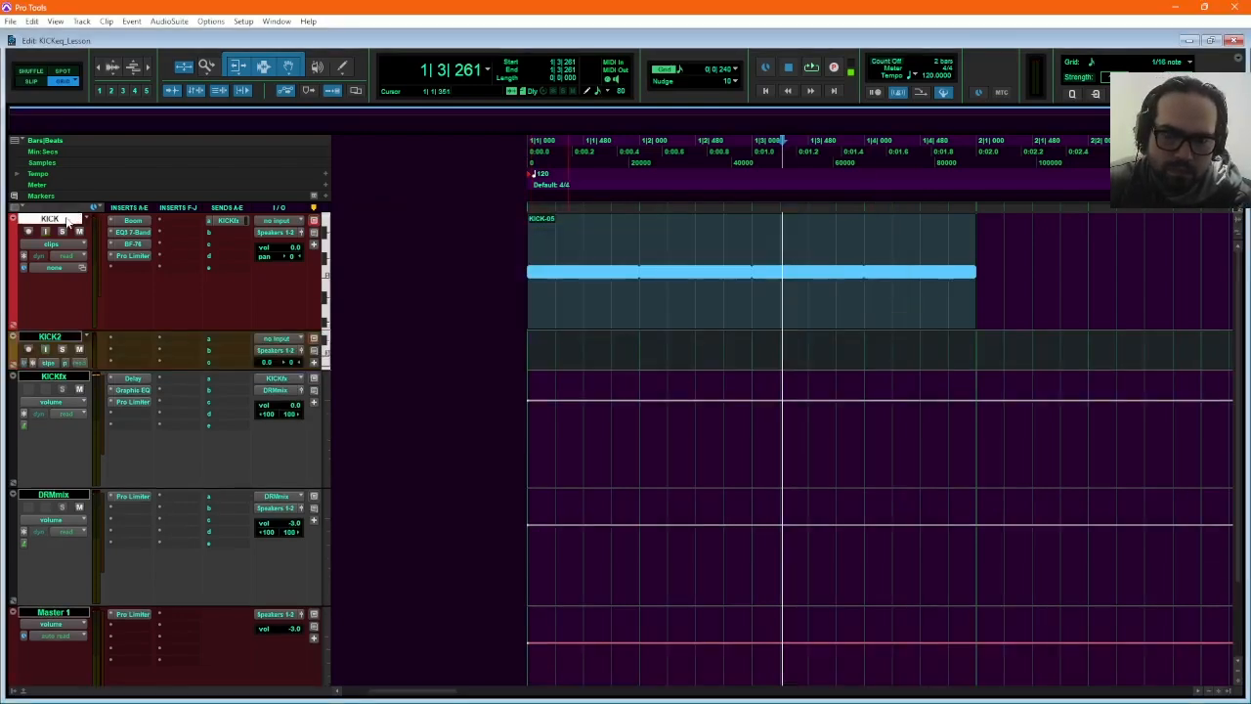
pyautogui.doubleClick(66, 221)
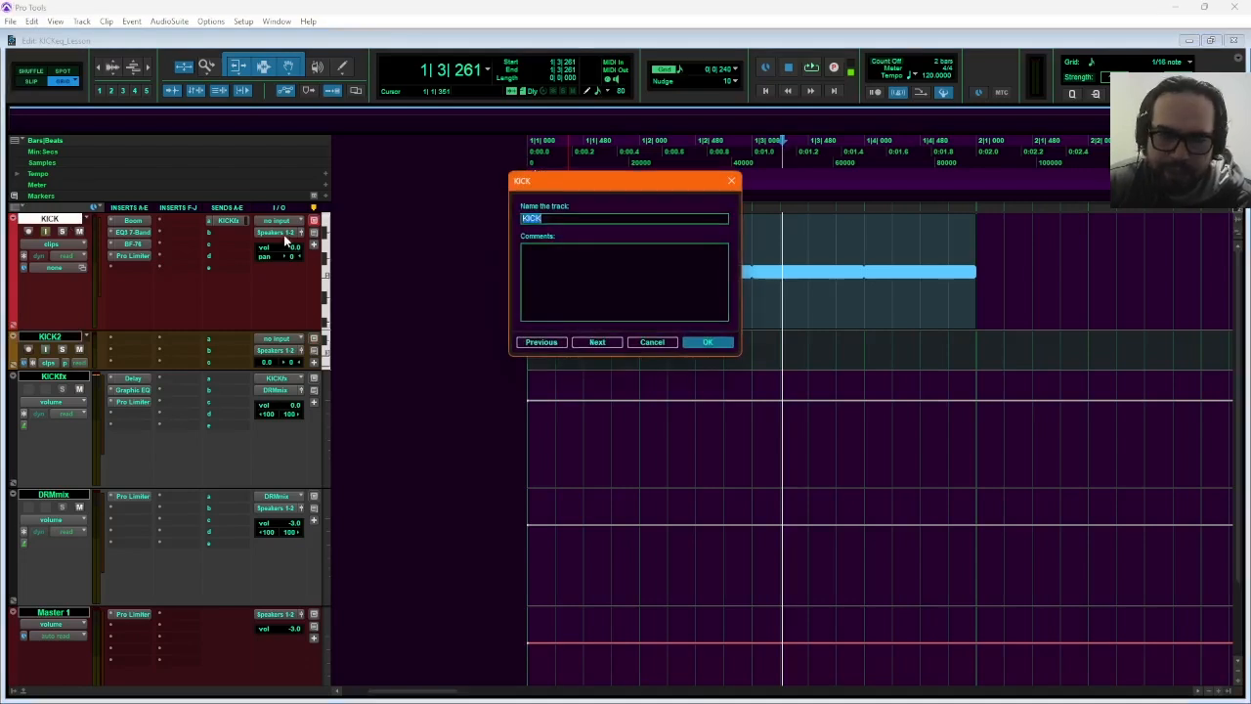
pyautogui.press('Right')
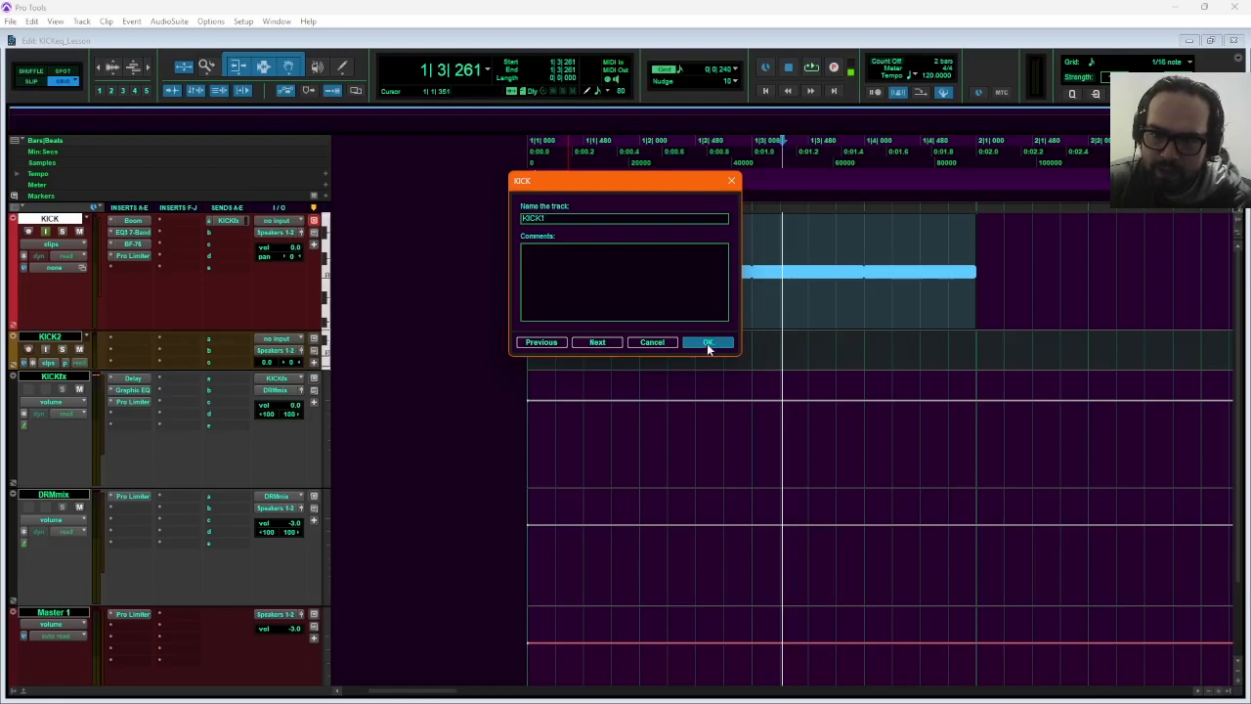
pyautogui.click(707, 343)
pyautogui.click(626, 310)
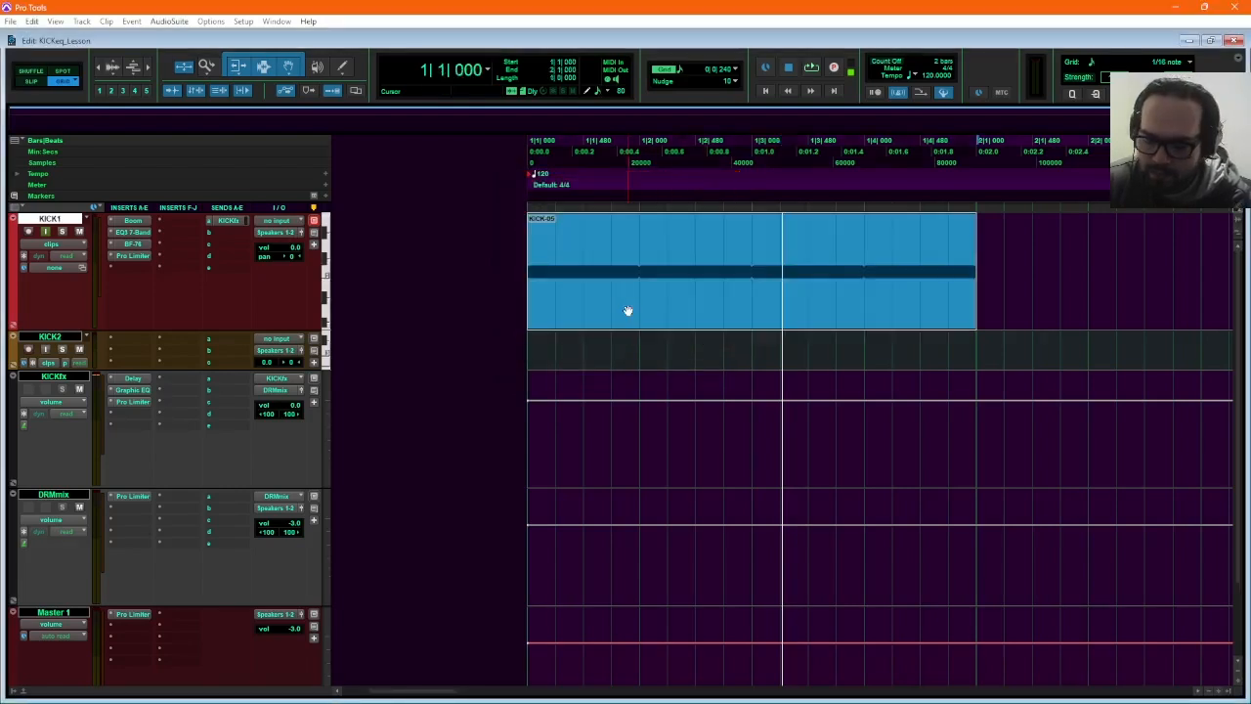
# Fit all track heights to the Edit window and color the KICK2 track red like KICK1.
pyautogui.click(57, 342)
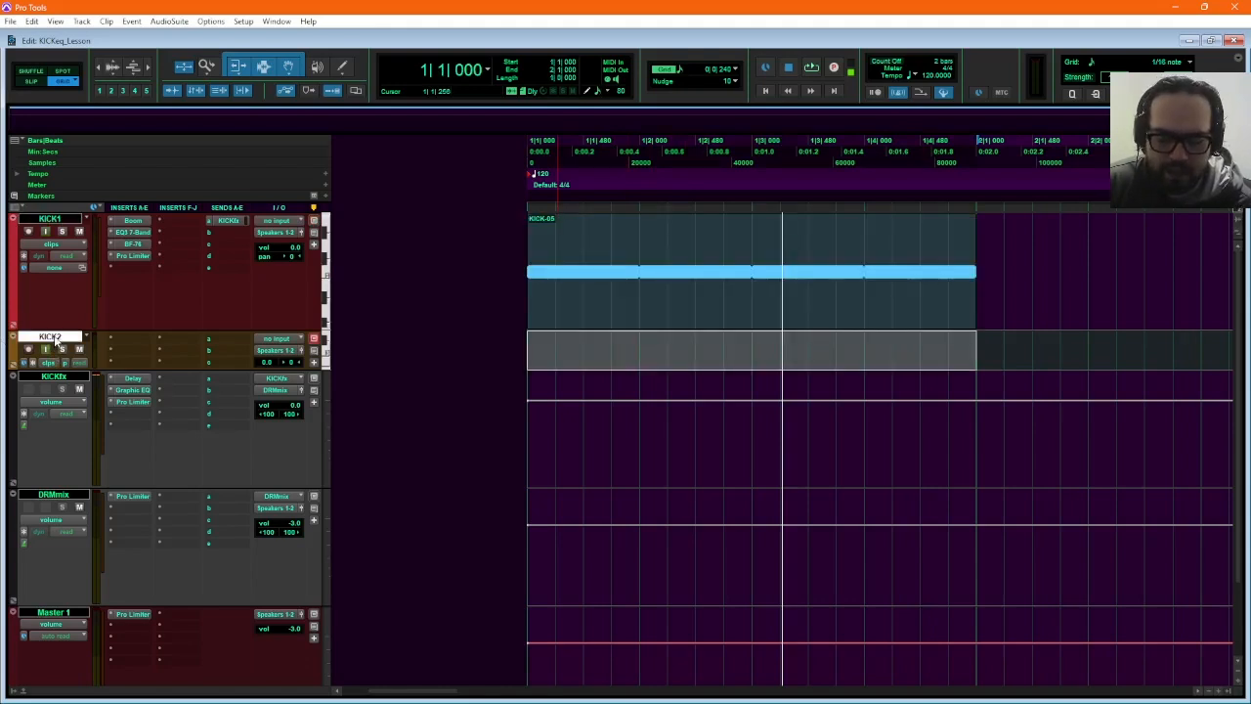
pyautogui.press('ctrl+alt+super+Down')
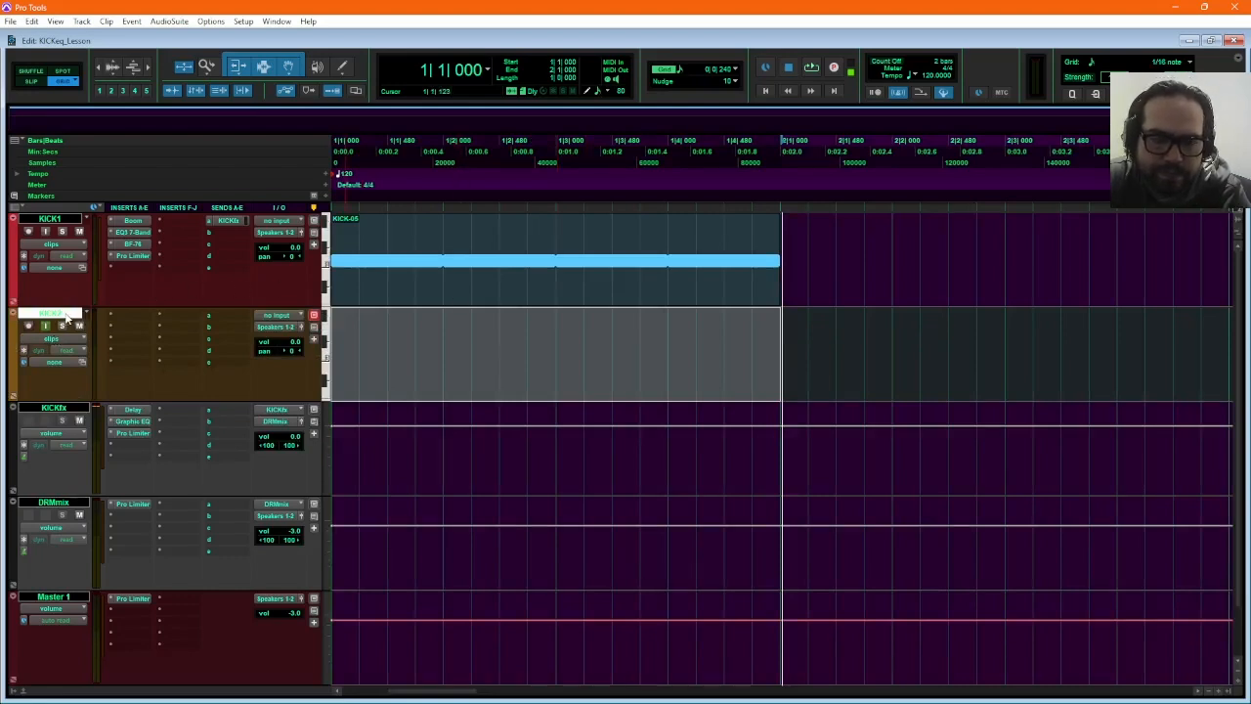
pyautogui.doubleClick(13, 335)
pyautogui.click(210, 349)
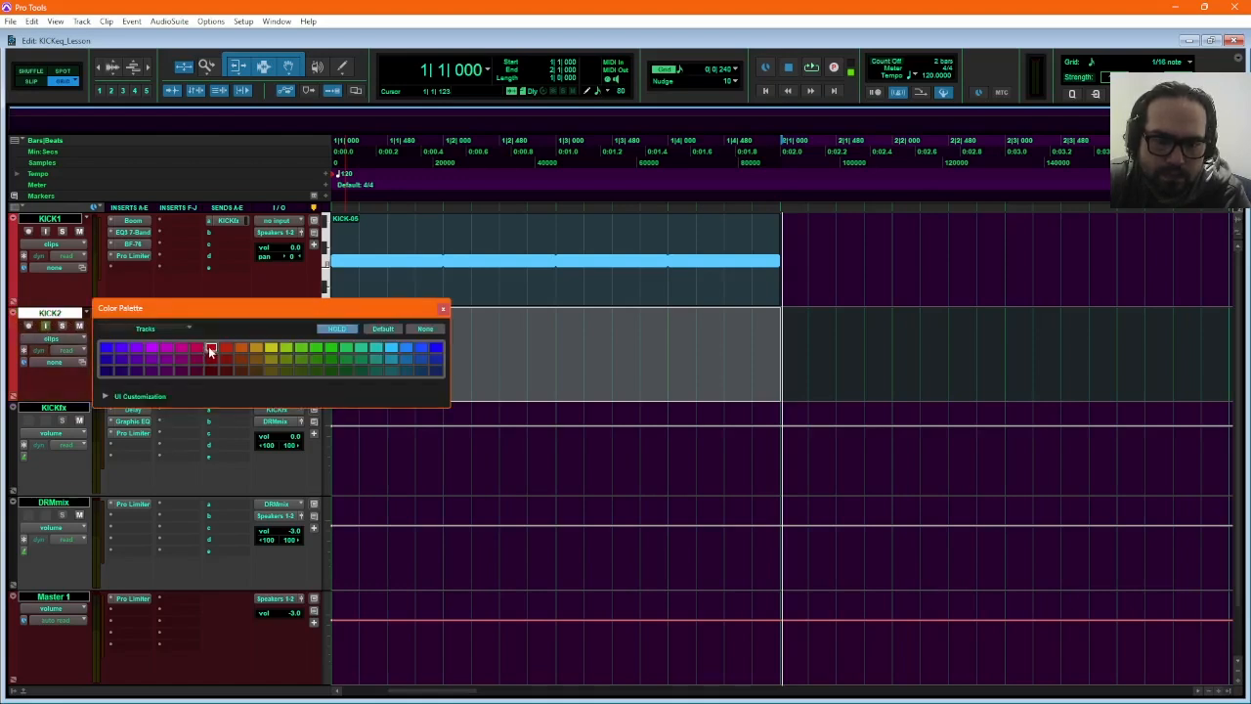
pyautogui.click(184, 328)
pyautogui.click(156, 346)
pyautogui.click(443, 310)
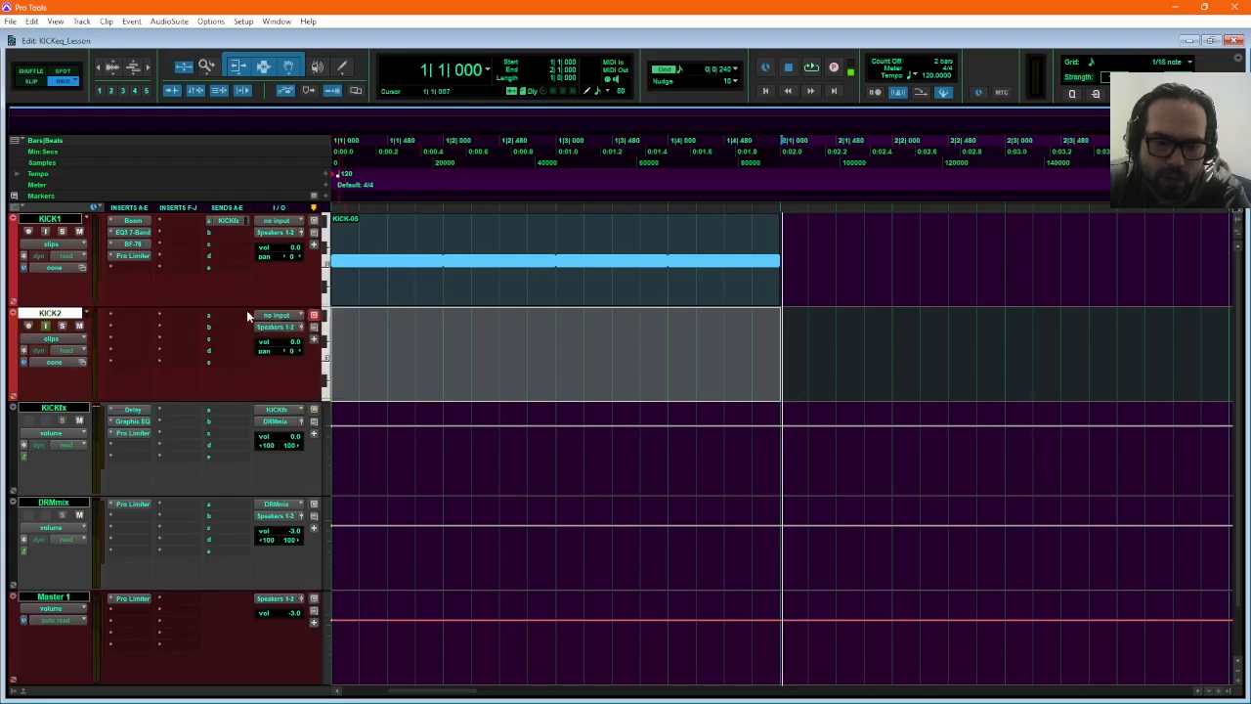
# Insert the Boom (mono) instrument on the first KICK2 insert and clear its drum pattern.
pyautogui.click(126, 312)
pyautogui.moveTo(168, 352)
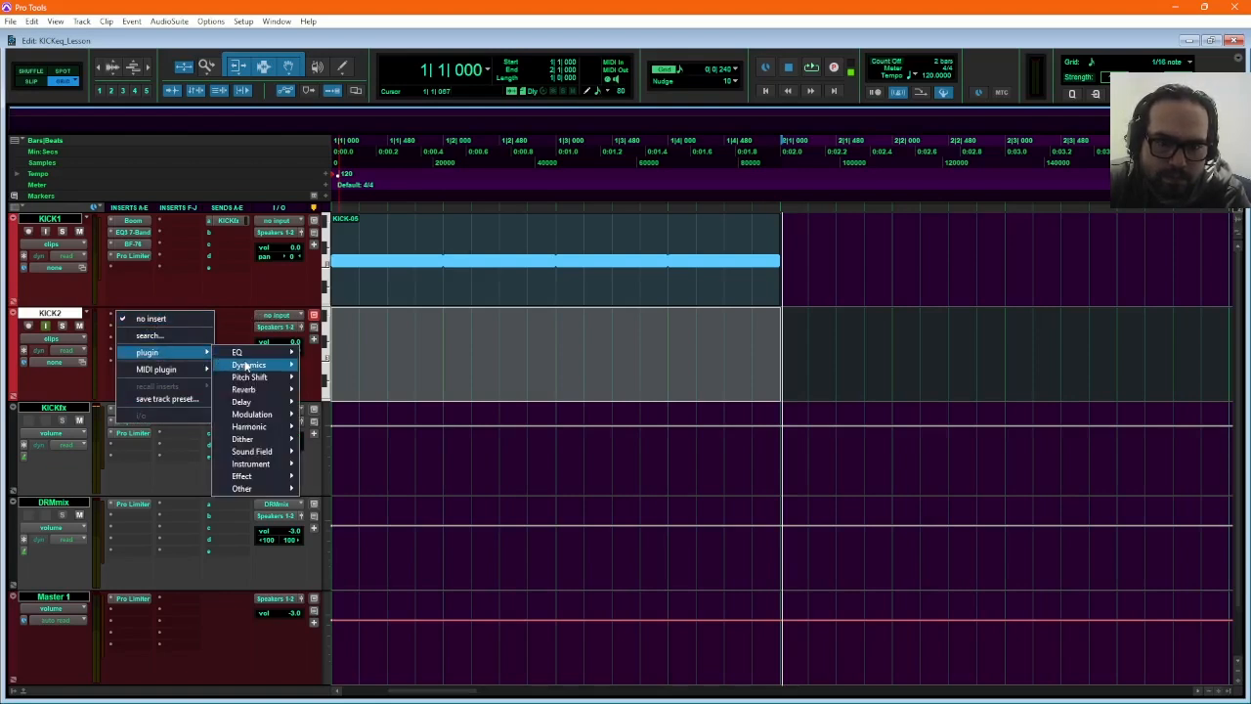
pyautogui.moveTo(256, 463)
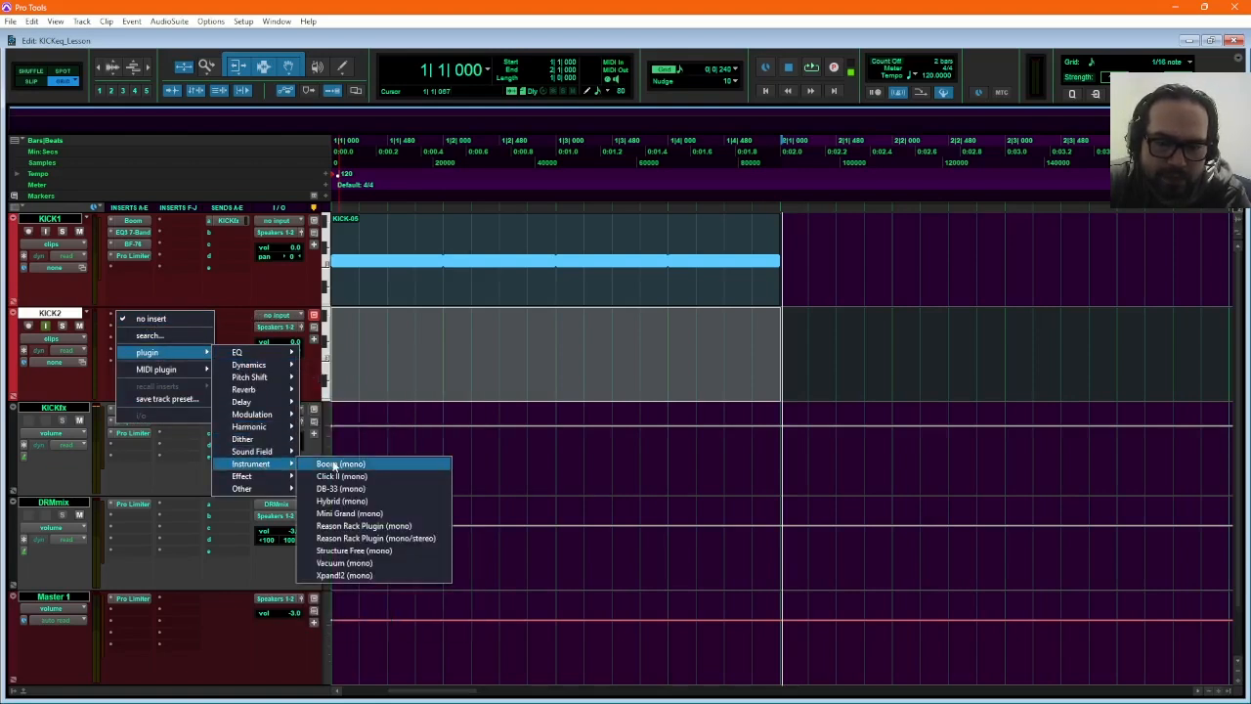
pyautogui.click(337, 463)
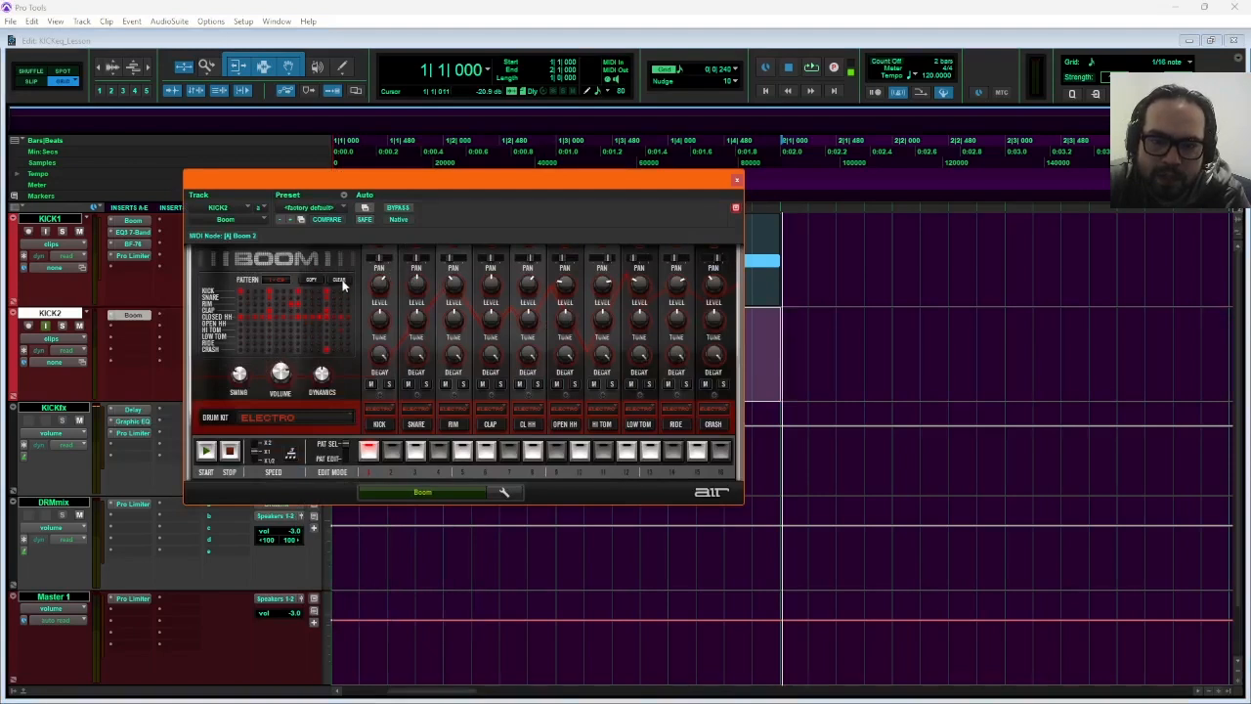
pyautogui.click(339, 280)
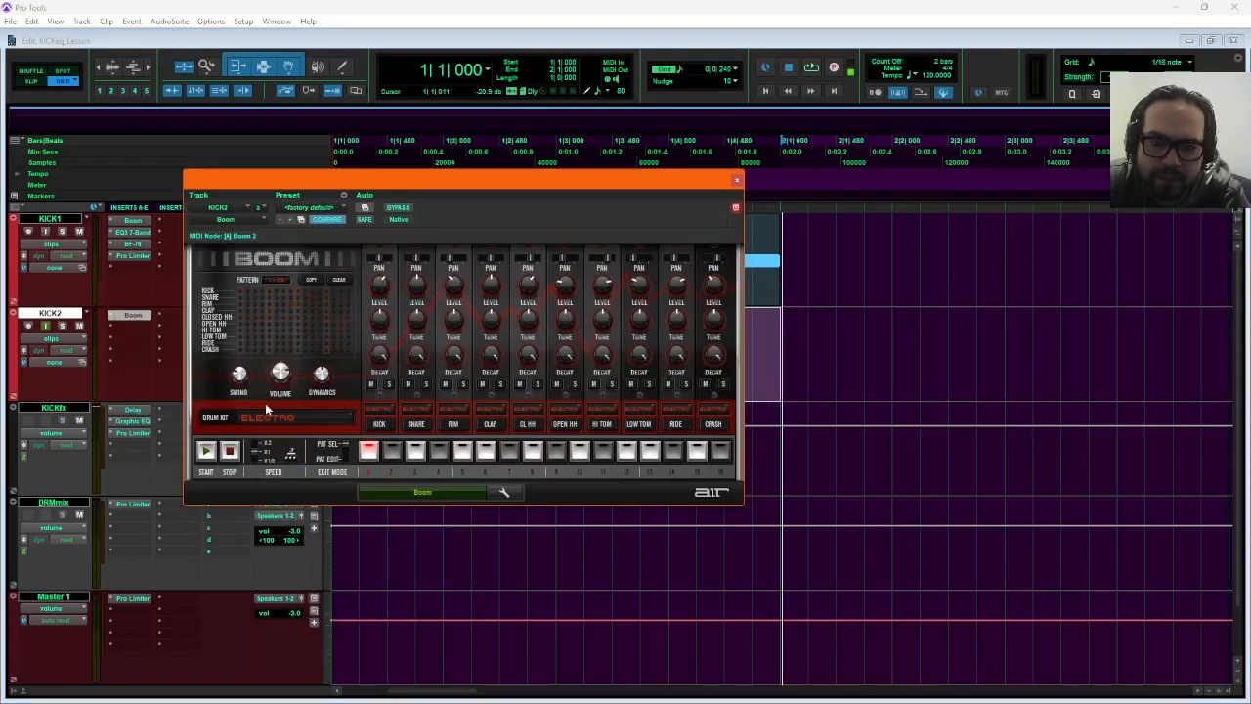
# Audition the kick sound on KICK2's Boom with the Electro, Retro and Fat 8 drum kits.
pyautogui.click(265, 420)
pyautogui.click(383, 428)
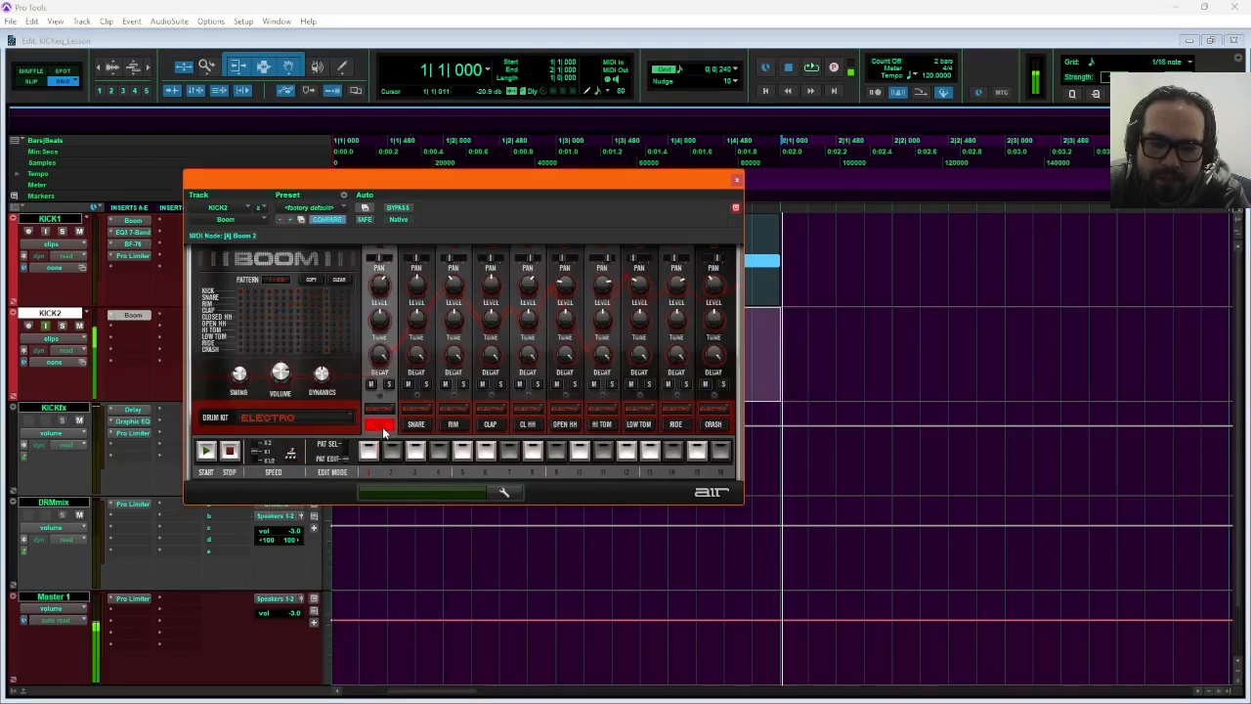
pyautogui.click(328, 418)
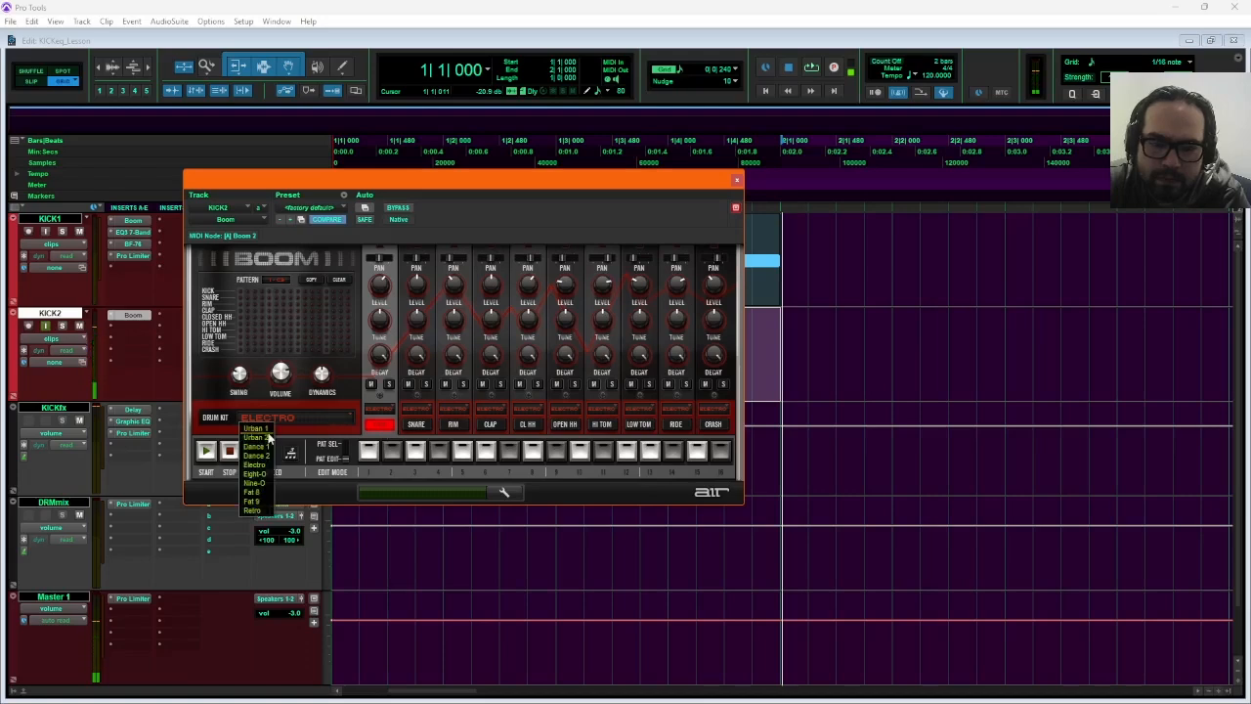
pyautogui.click(257, 512)
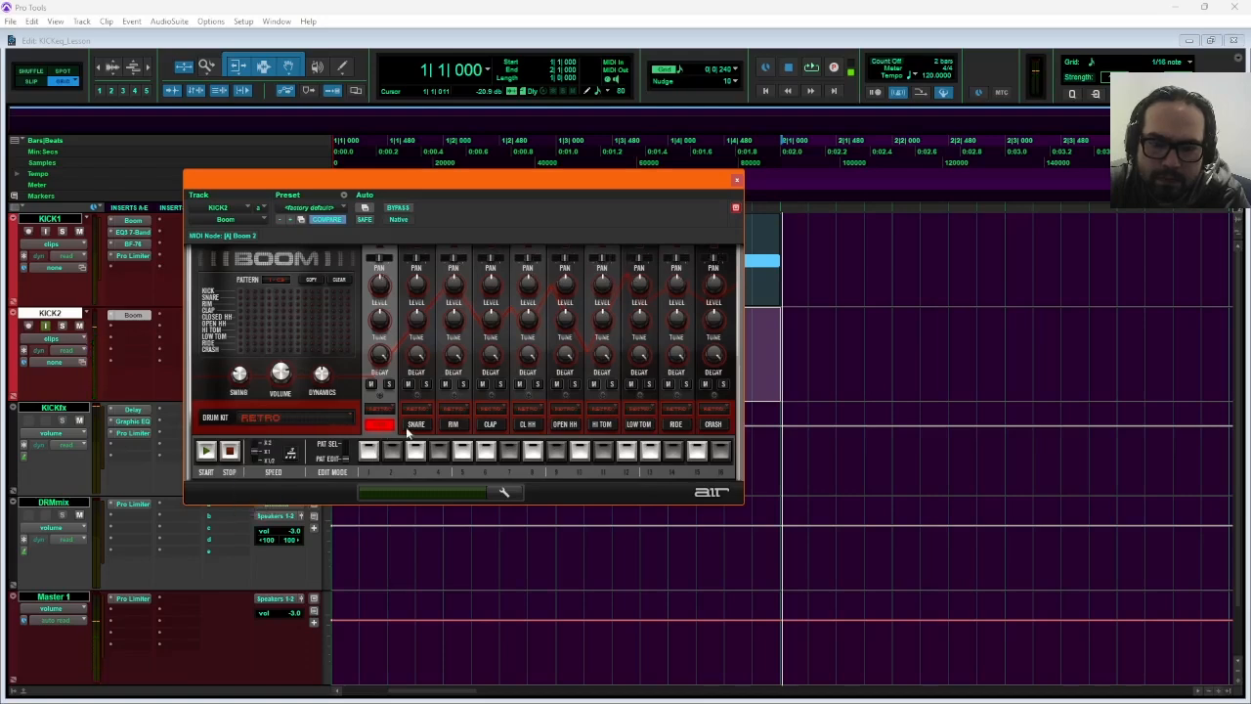
pyautogui.click(377, 430)
pyautogui.click(376, 430)
pyautogui.click(334, 415)
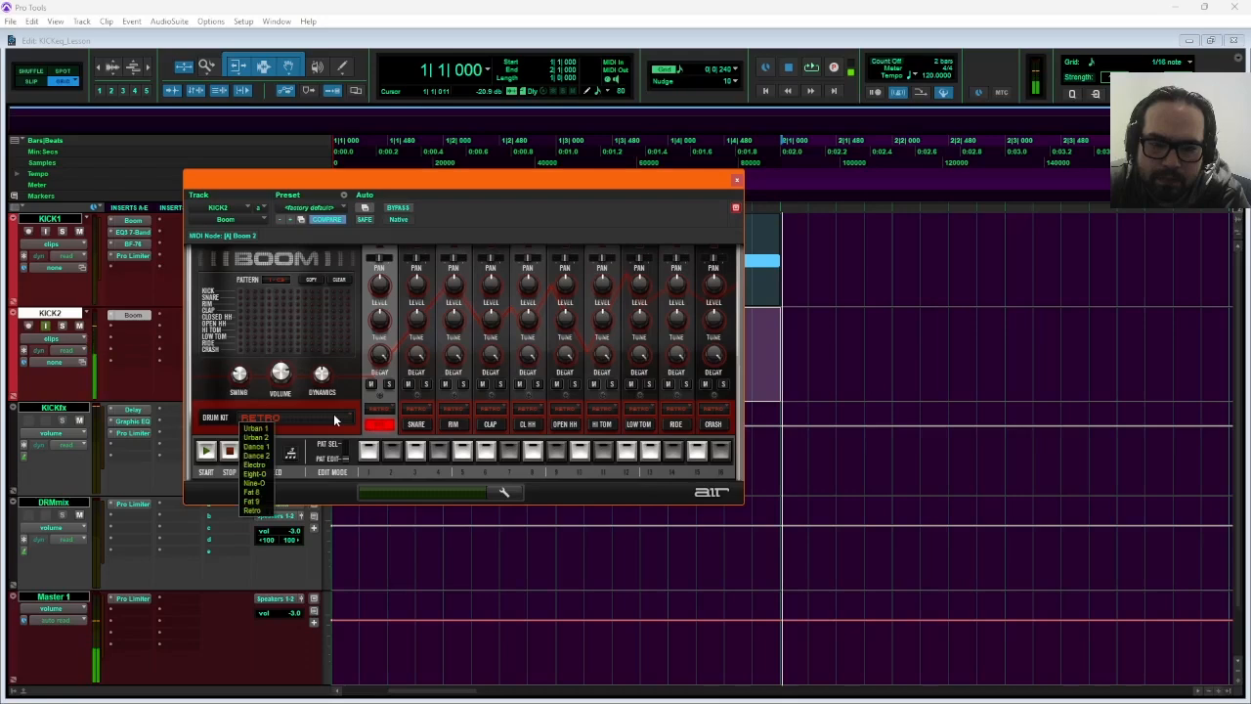
pyautogui.click(261, 493)
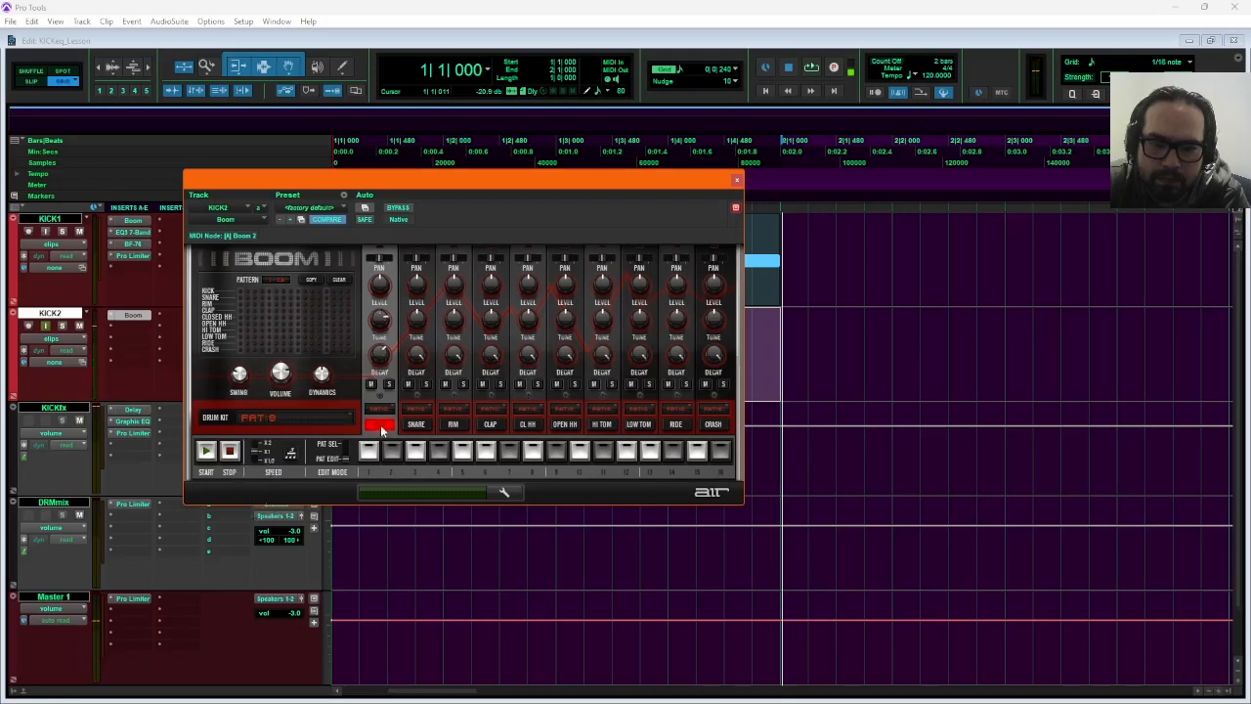
# Switch KICK2's Boom to the Eight-O drum kit, audition its kick and close the instrument window.
pyautogui.click(328, 418)
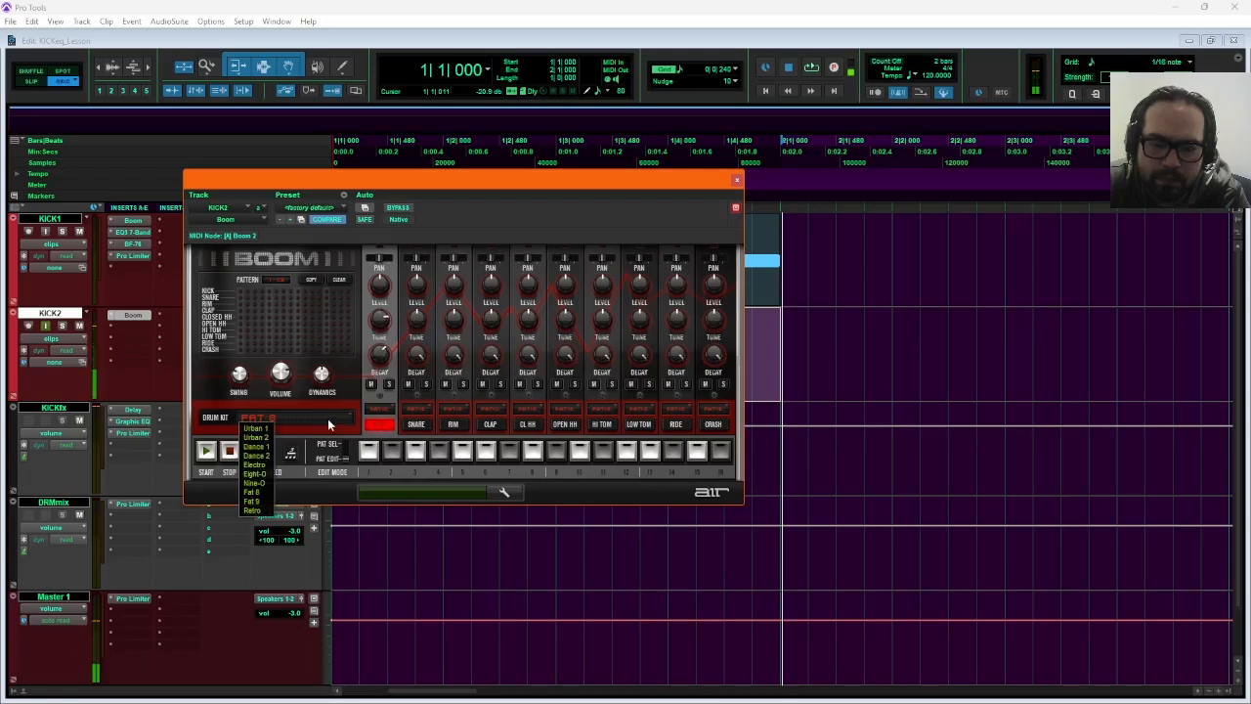
pyautogui.click(260, 474)
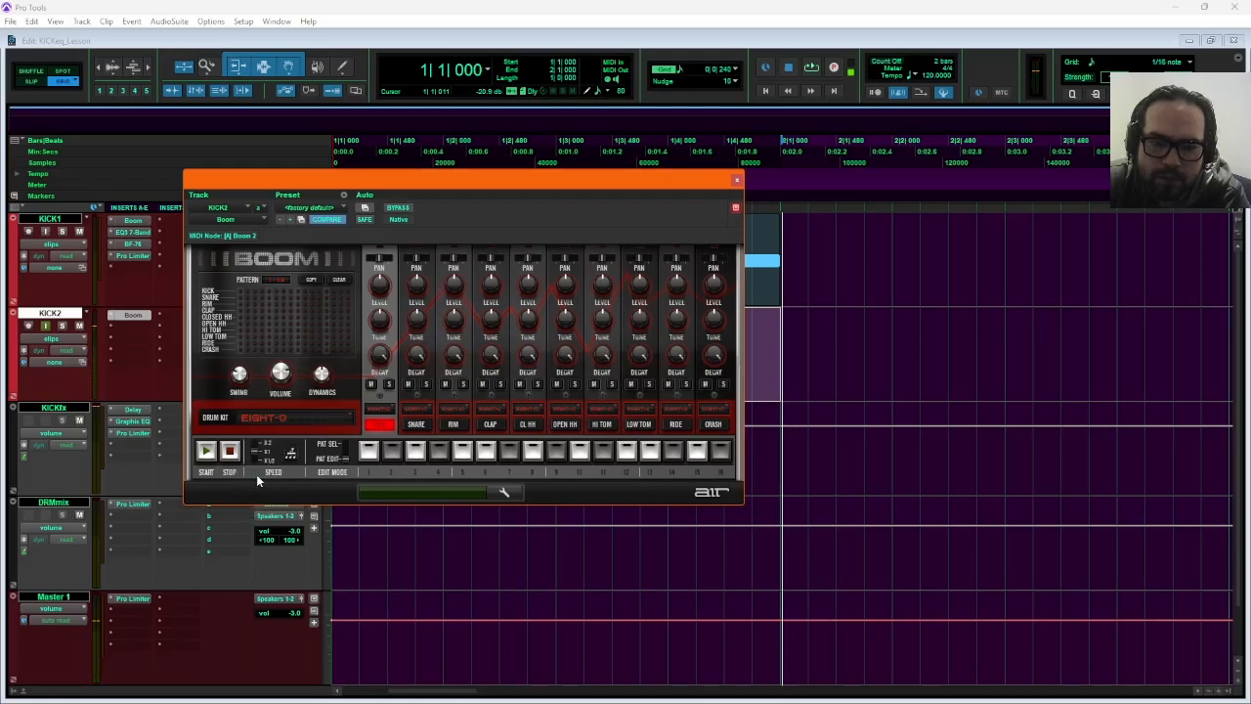
pyautogui.click(382, 430)
pyautogui.click(382, 430)
pyautogui.click(382, 430)
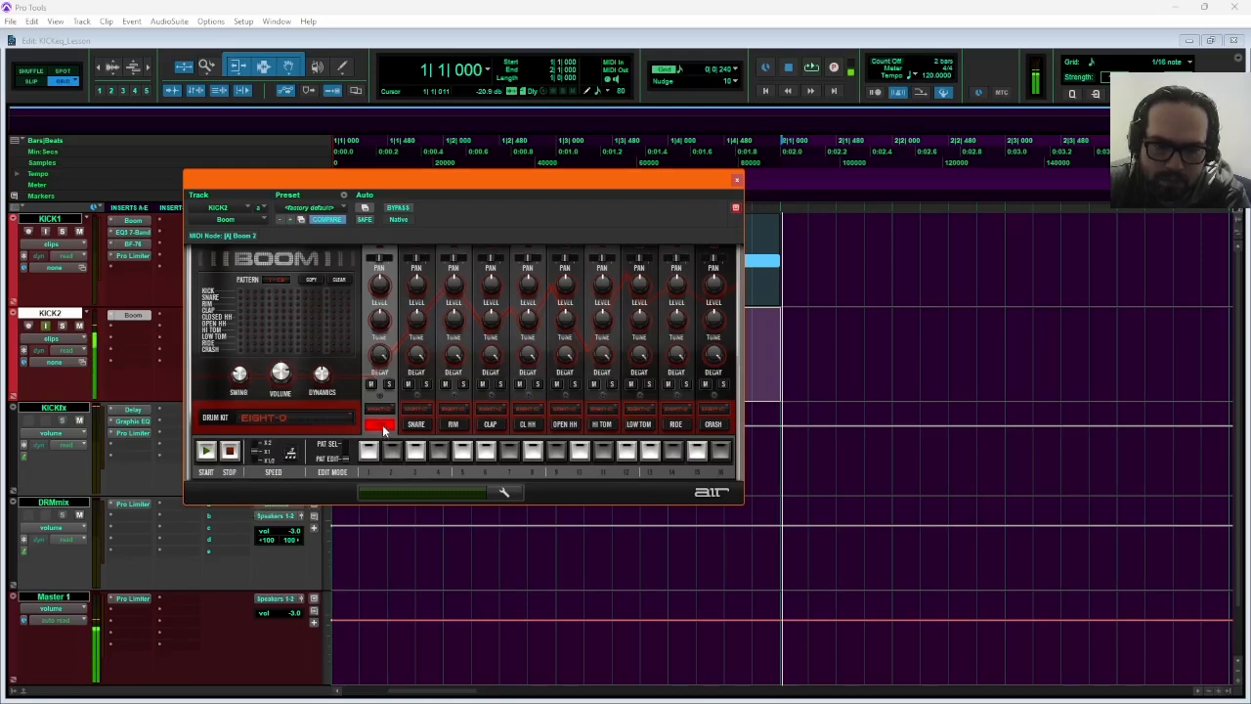
pyautogui.click(382, 430)
pyautogui.click(384, 430)
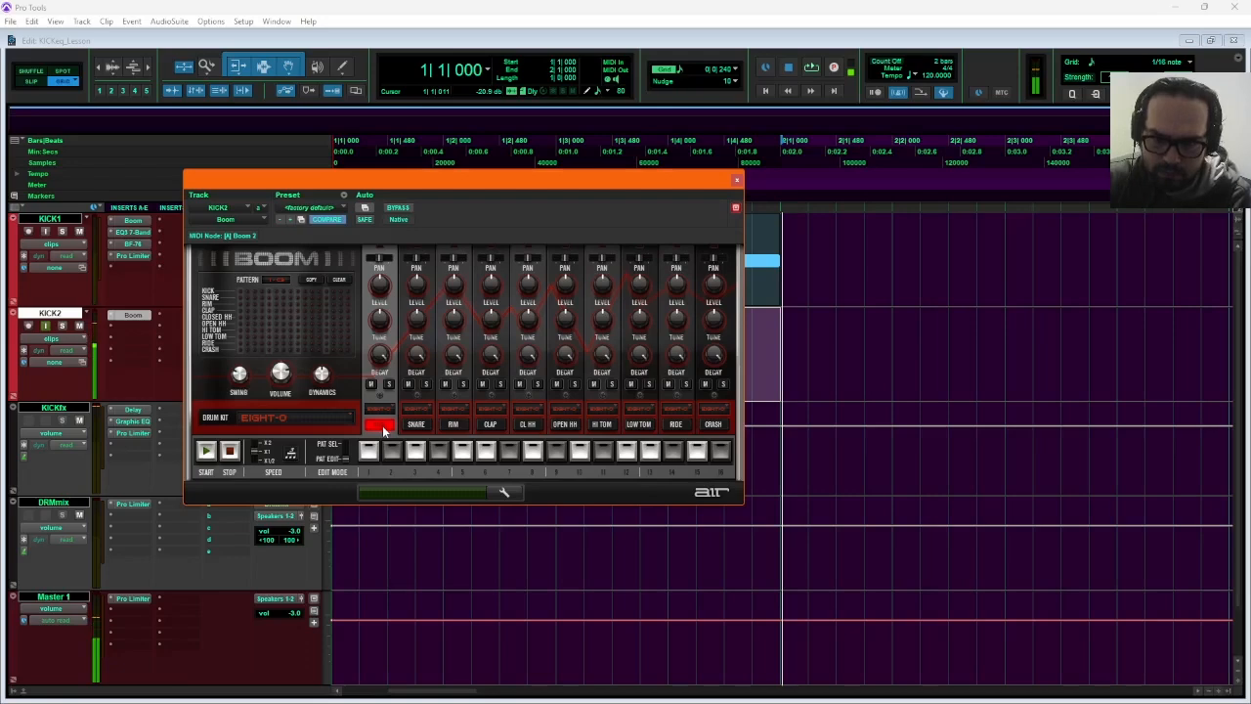
pyautogui.click(384, 430)
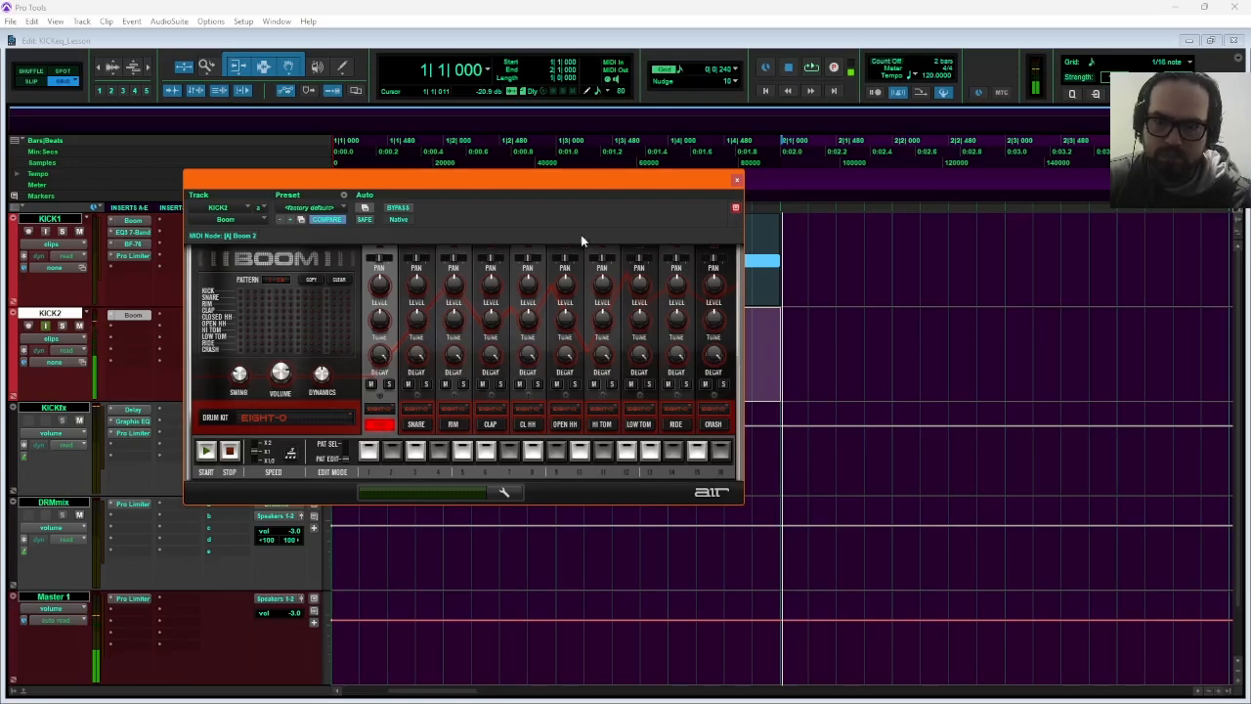
pyautogui.click(737, 180)
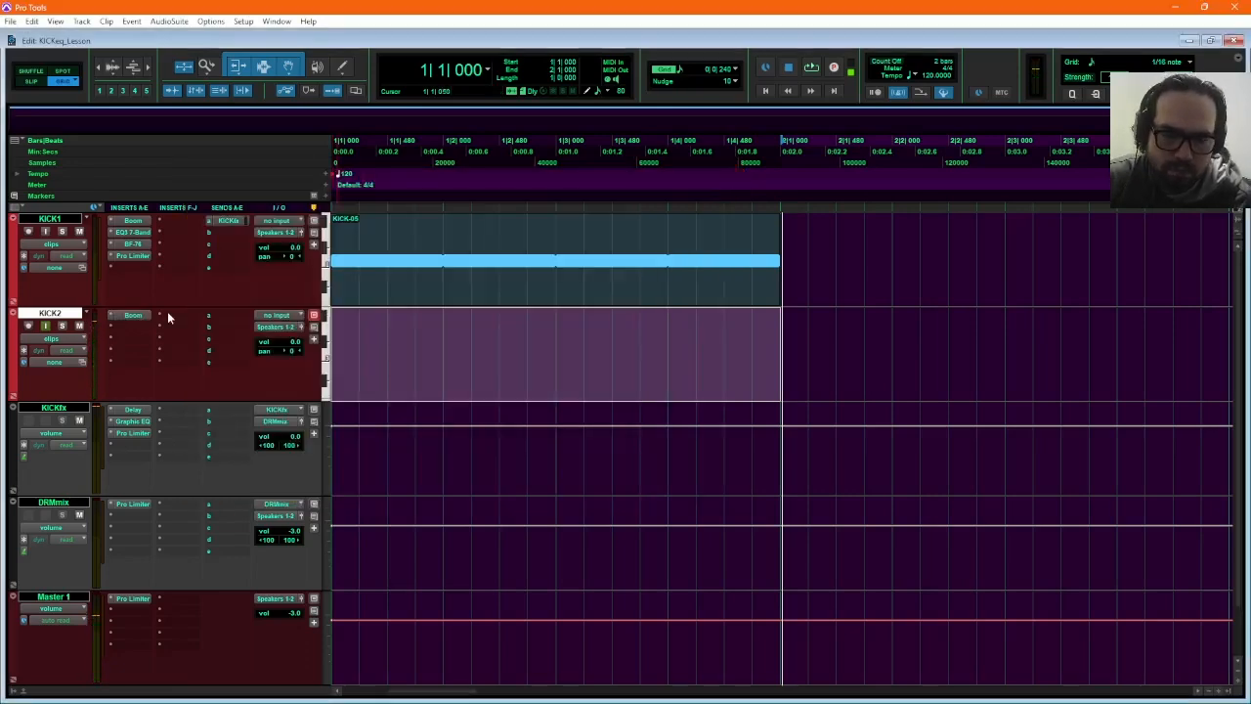
# Assign KICK2's first send to the KICKfx track and set the send level to 0.0 dB.
pyautogui.click(228, 316)
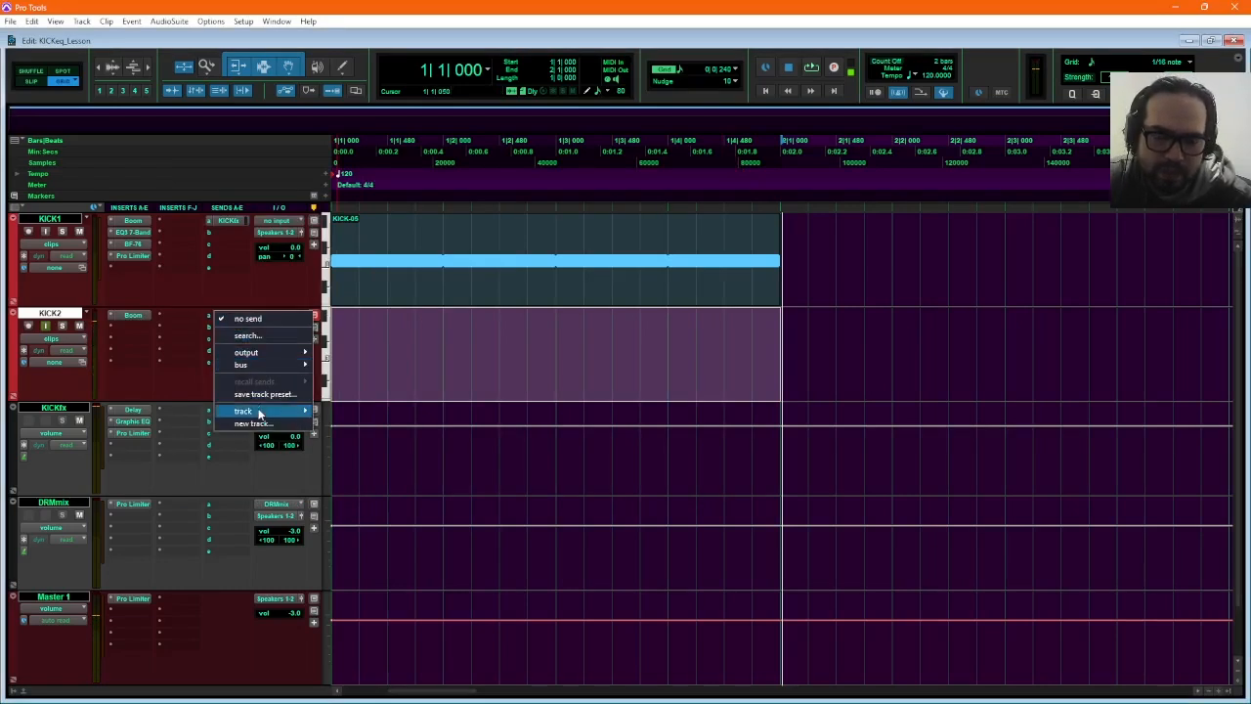
pyautogui.moveTo(259, 413)
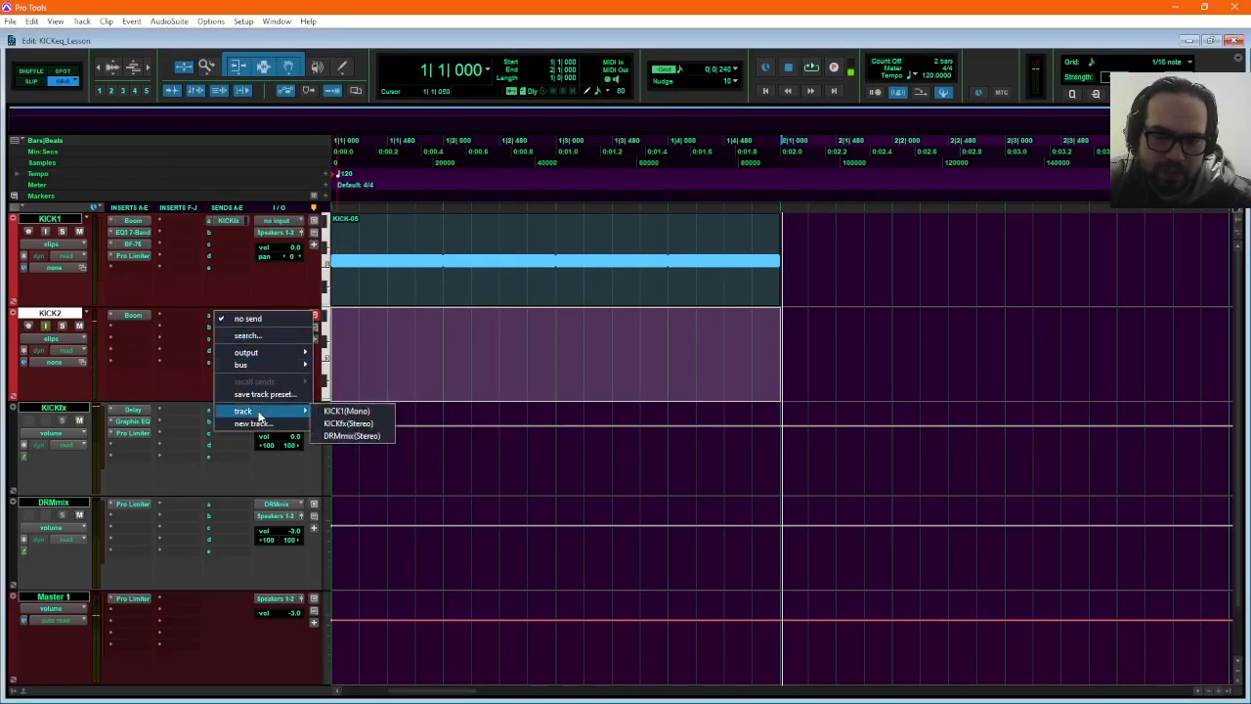
pyautogui.click(349, 424)
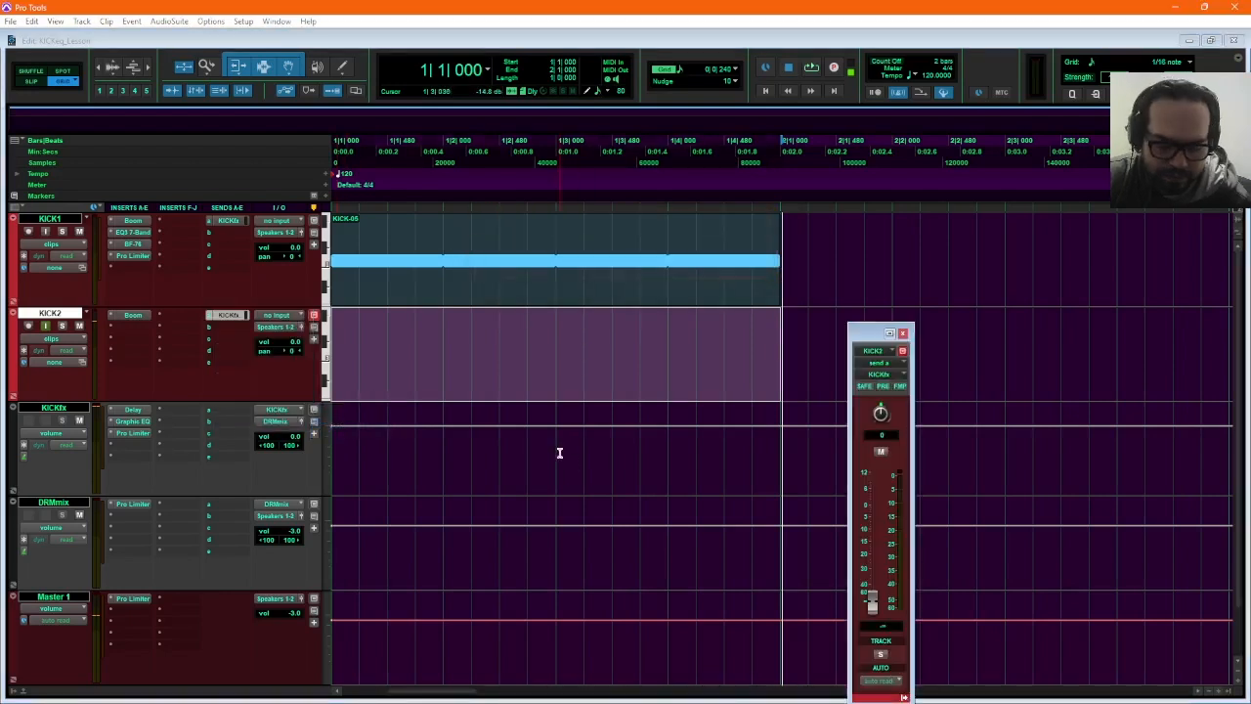
pyautogui.keyDown('alt'); pyautogui.click(873, 600); pyautogui.keyUp('alt')
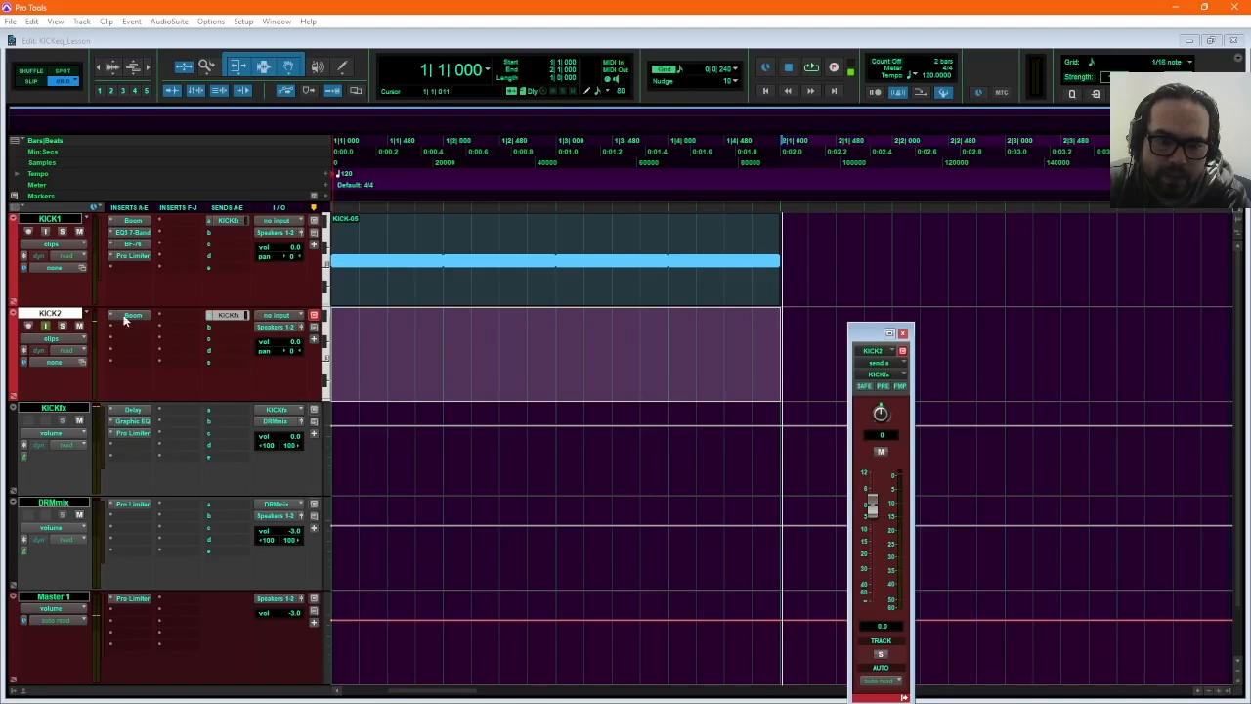
# Open the KICK2 track in the MIDI Editor and audition the C1 key.
pyautogui.rightClick(57, 312)
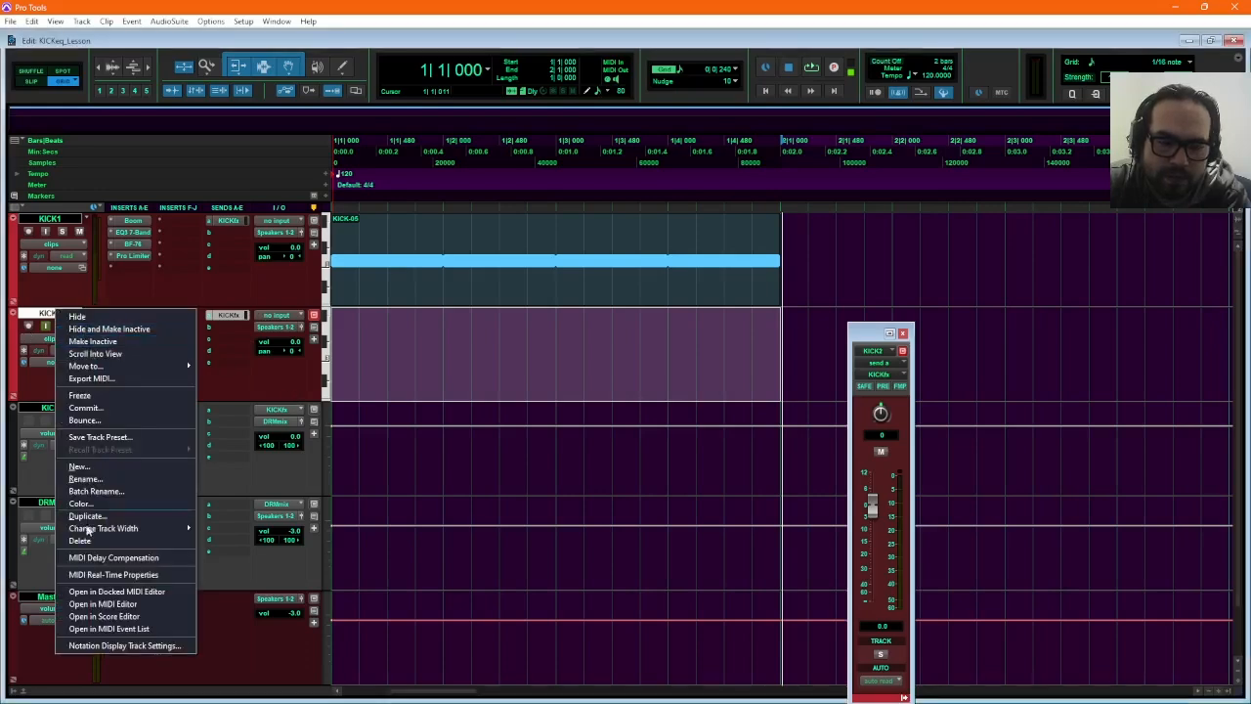
pyautogui.click(87, 604)
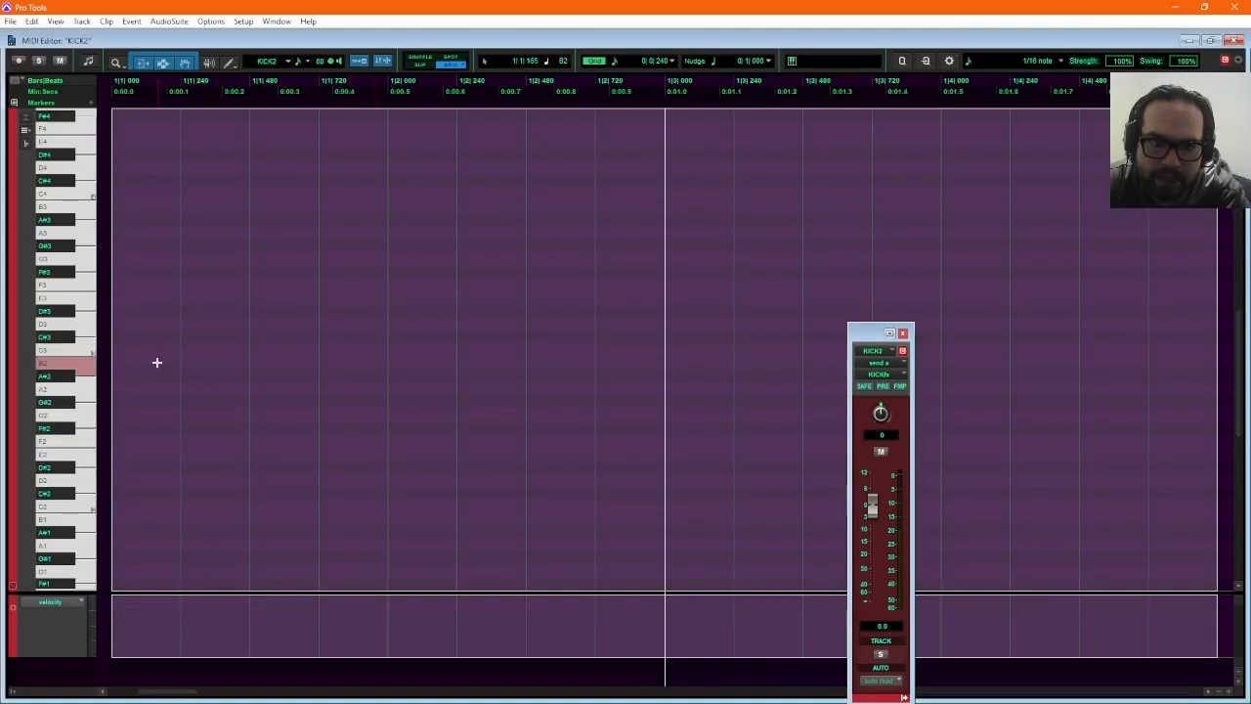
pyautogui.scroll(-4, 72, 521)
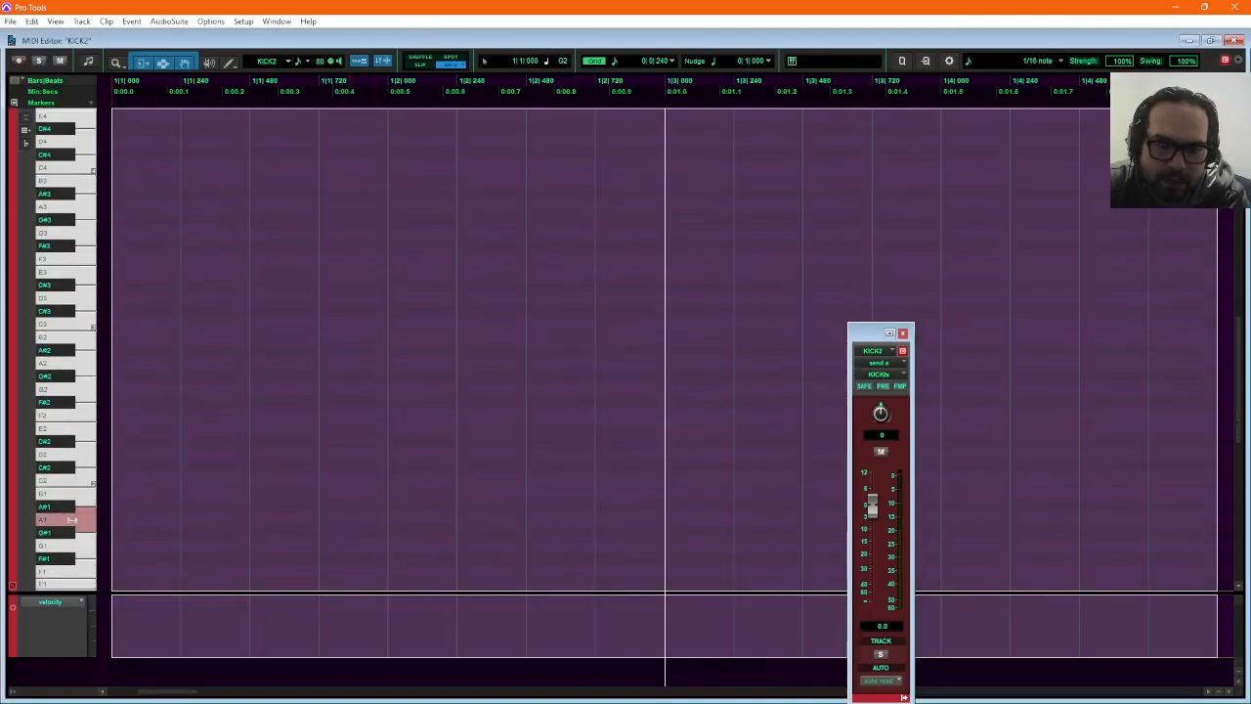
pyautogui.scroll(-1, 83, 535)
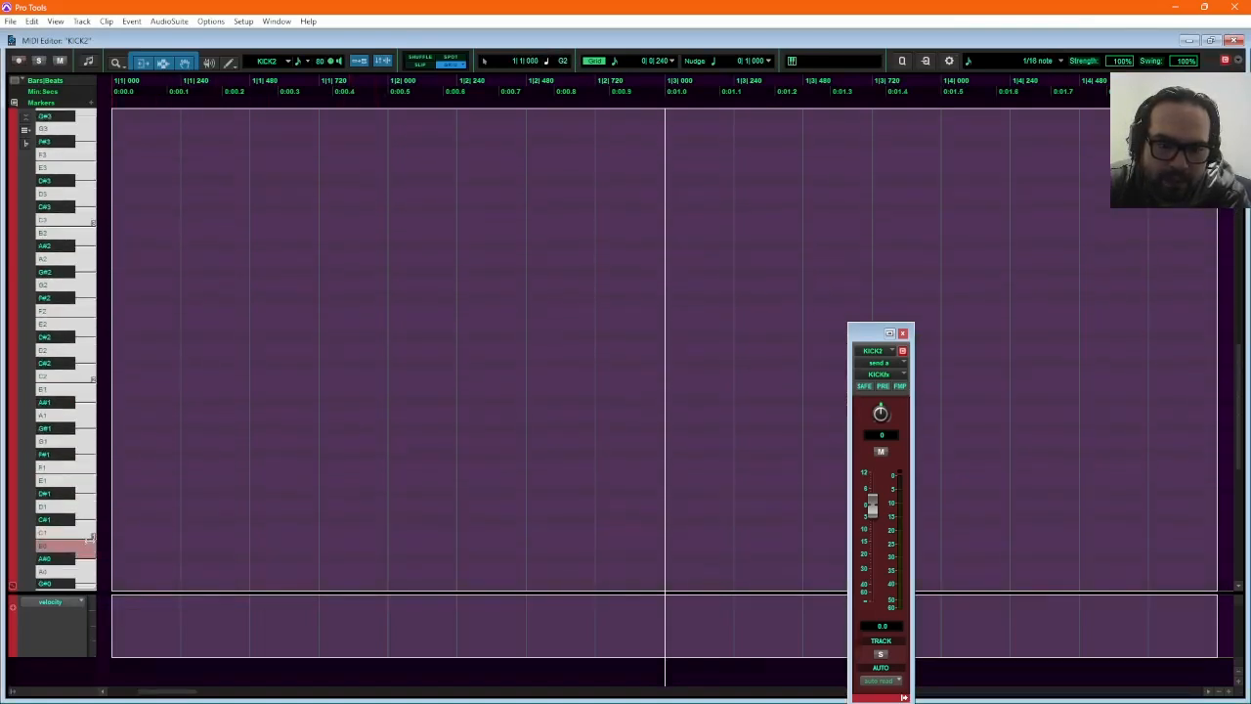
pyautogui.click(87, 532)
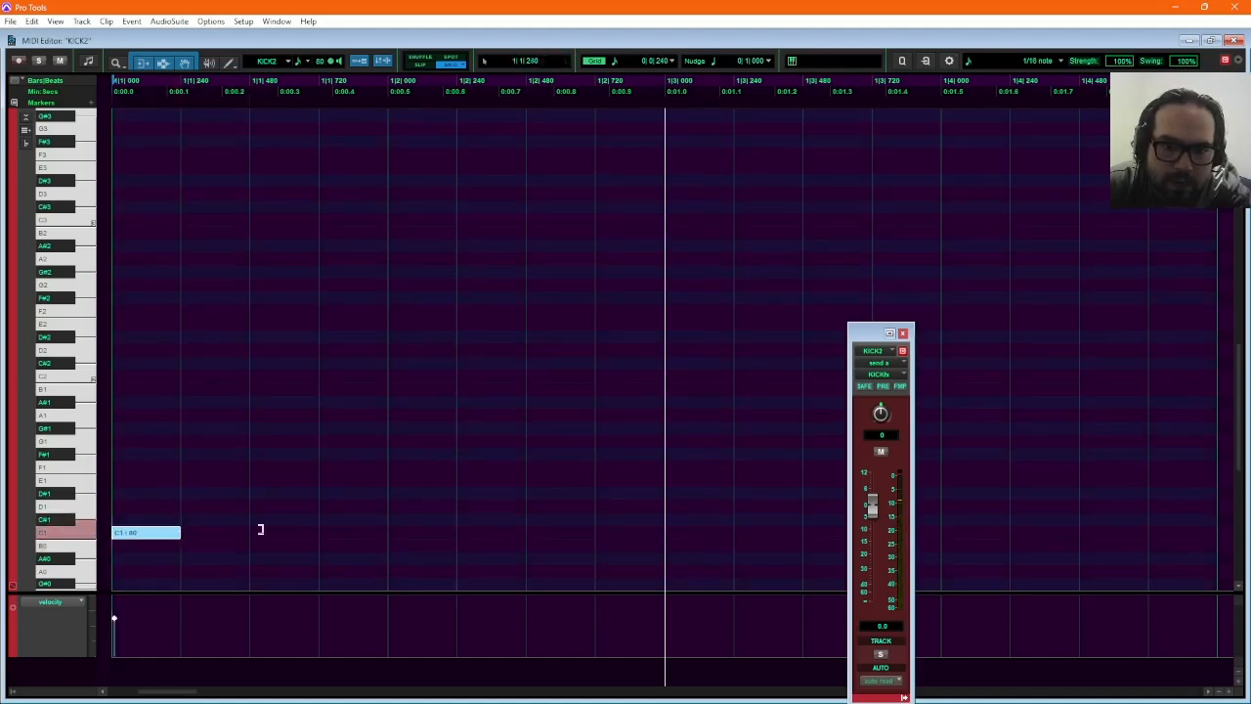
# Draw four consecutive one-beat C1 notes across bar 1 of KICK2 and raise all their velocities to 127.
pyautogui.moveTo(260, 529); pyautogui.dragTo(454, 532)
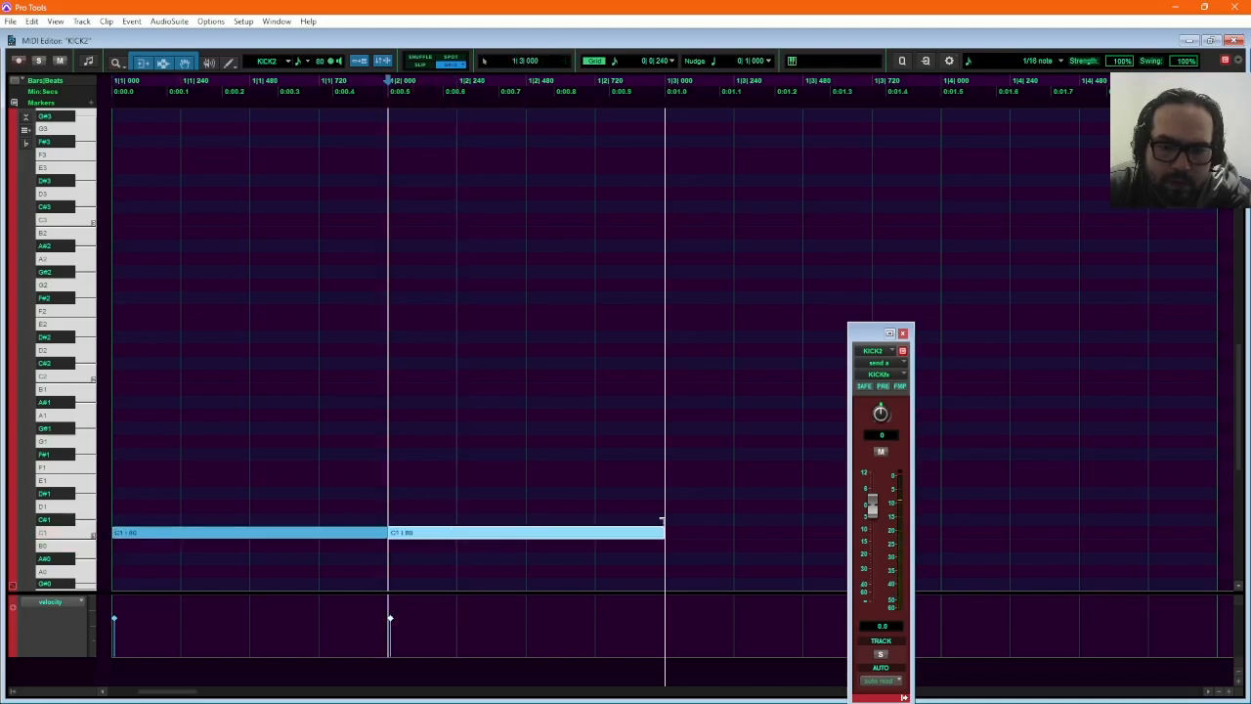
pyautogui.moveTo(675, 530); pyautogui.dragTo(679, 532)
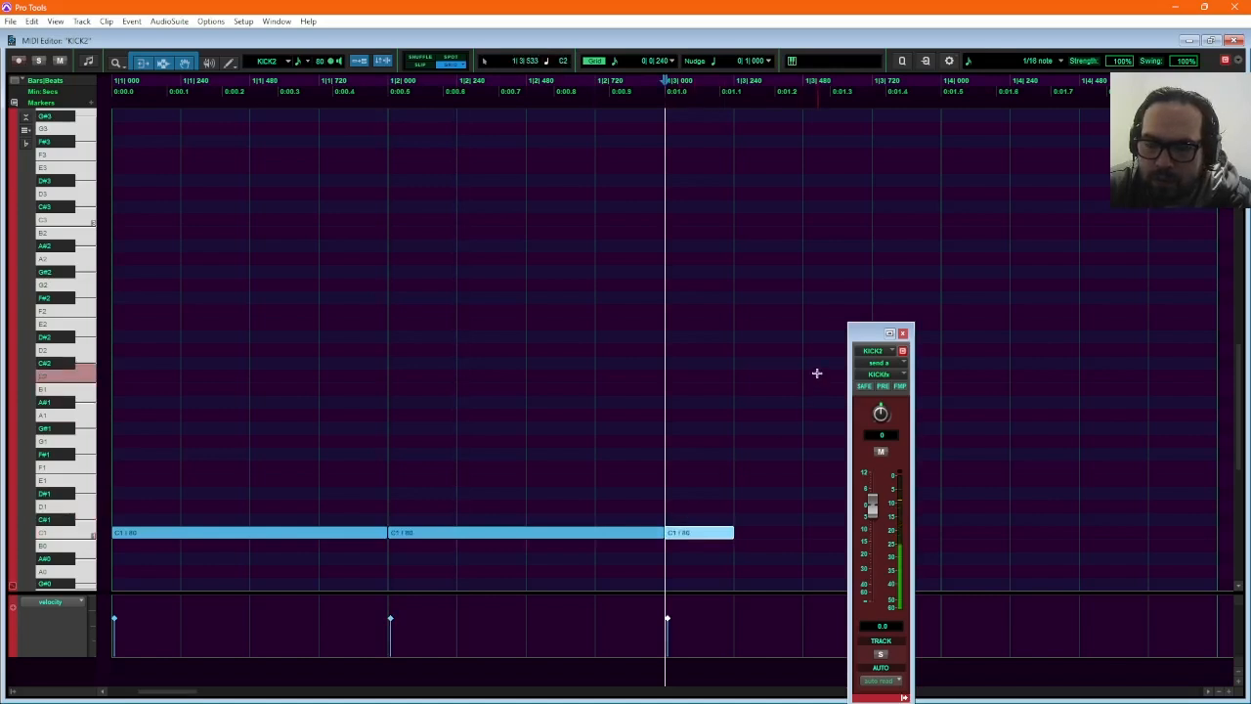
pyautogui.moveTo(881, 337); pyautogui.dragTo(609, 275)
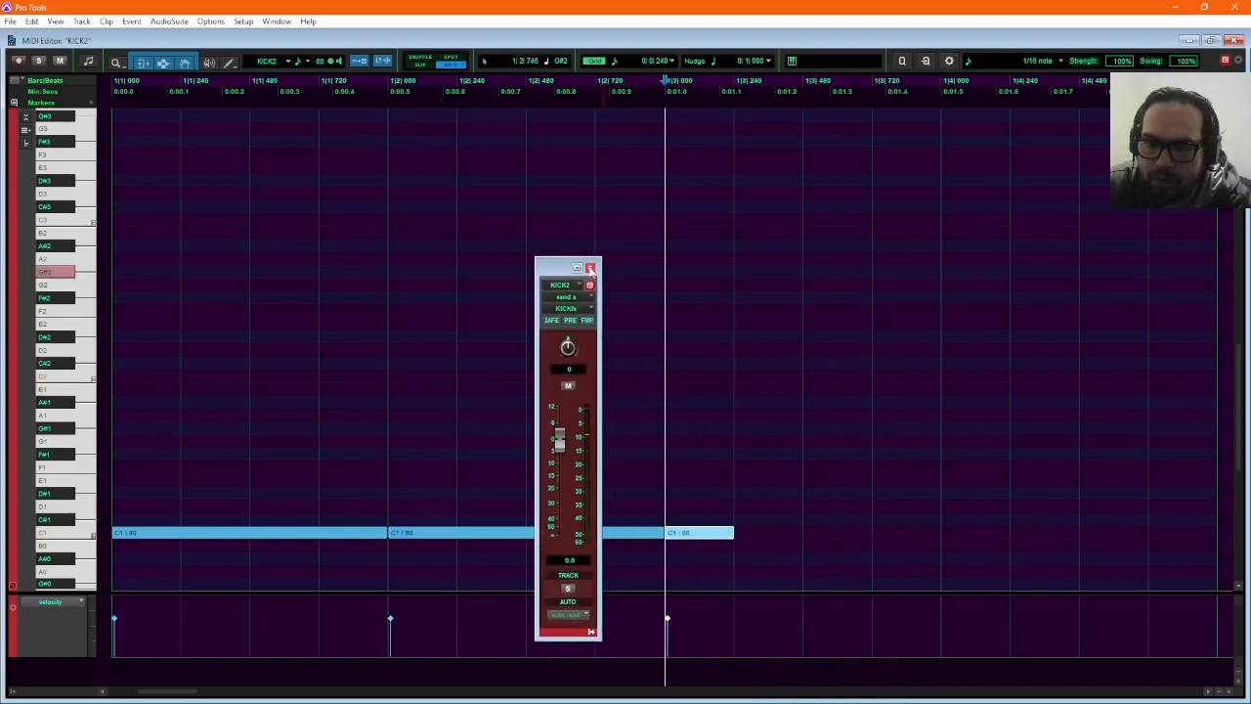
pyautogui.click(589, 268)
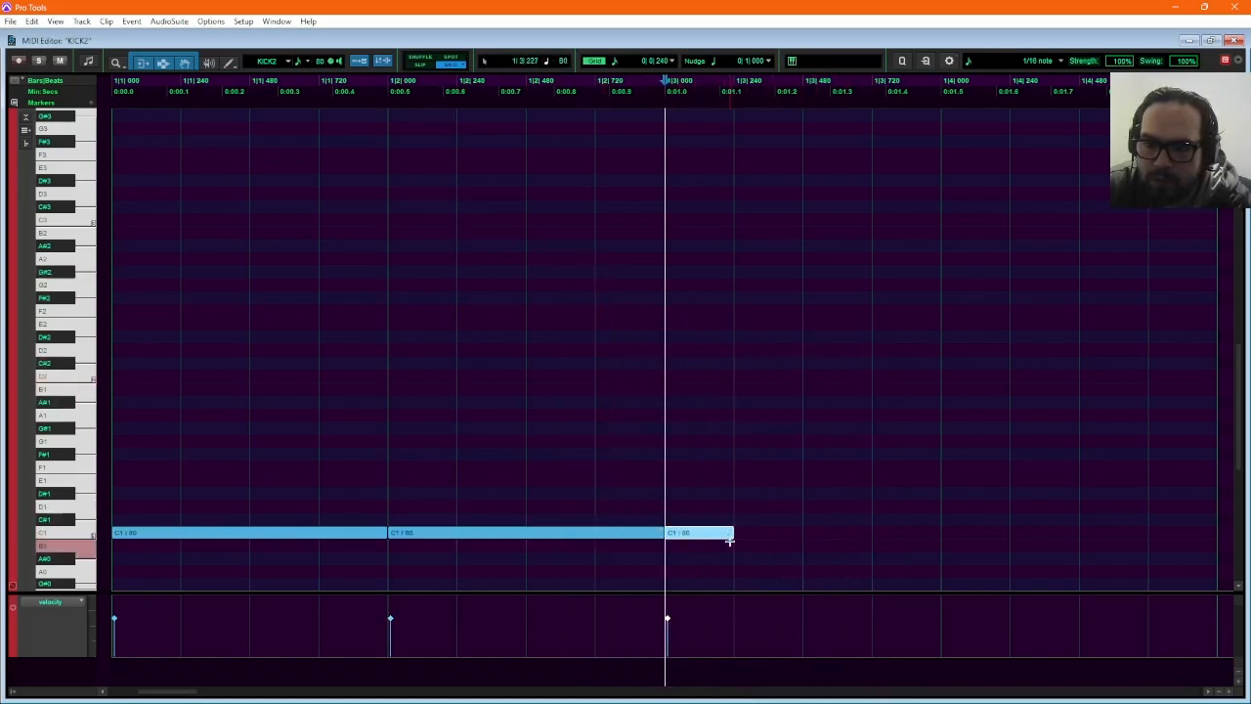
pyautogui.click(948, 531)
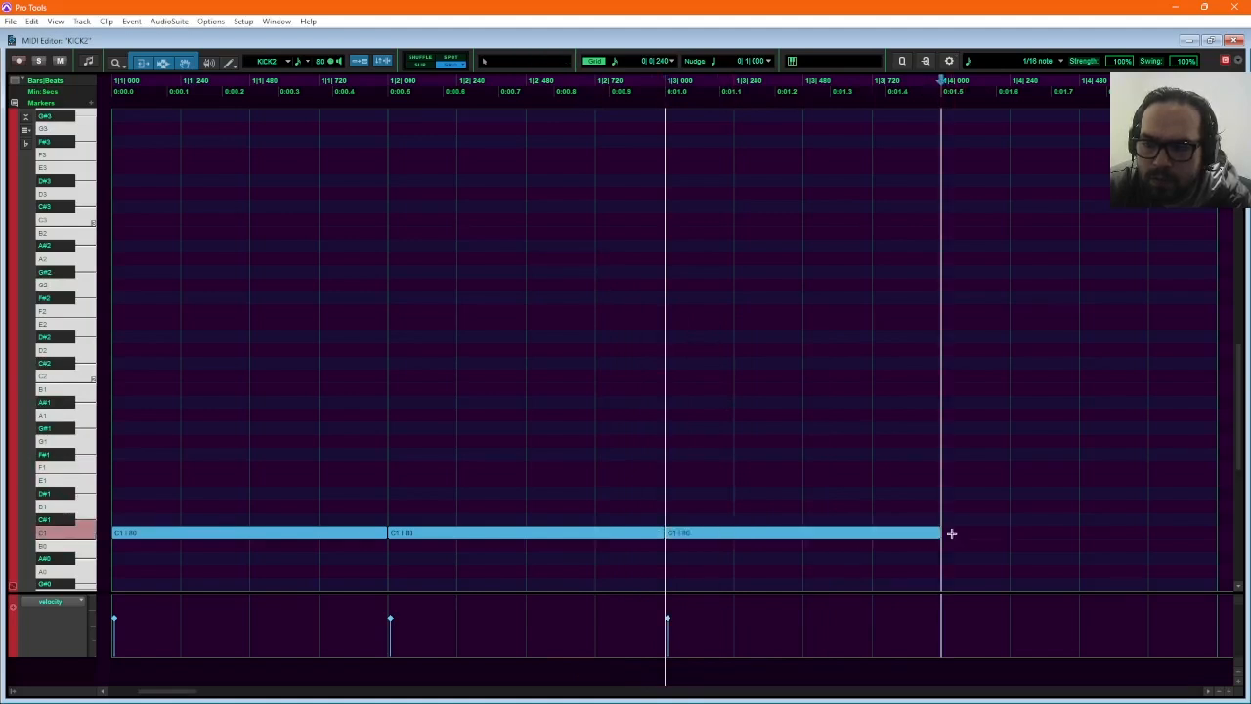
pyautogui.click(956, 532)
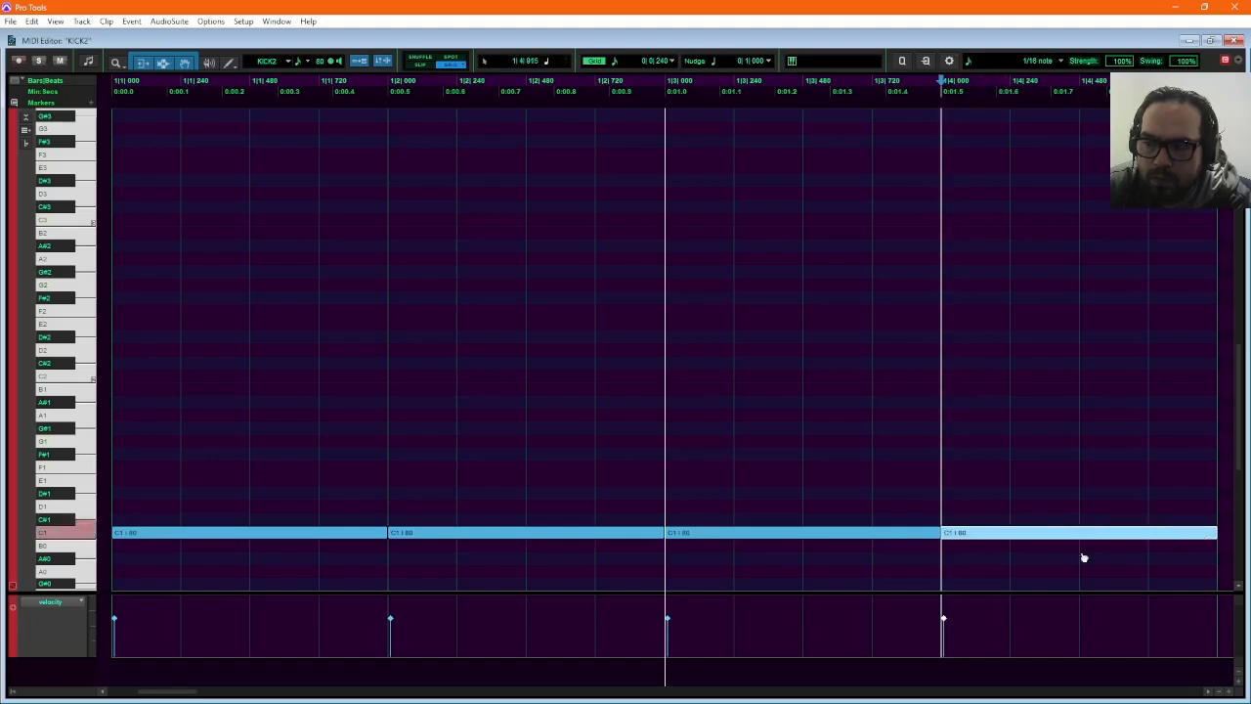
pyautogui.moveTo(961, 601); pyautogui.dragTo(177, 571)
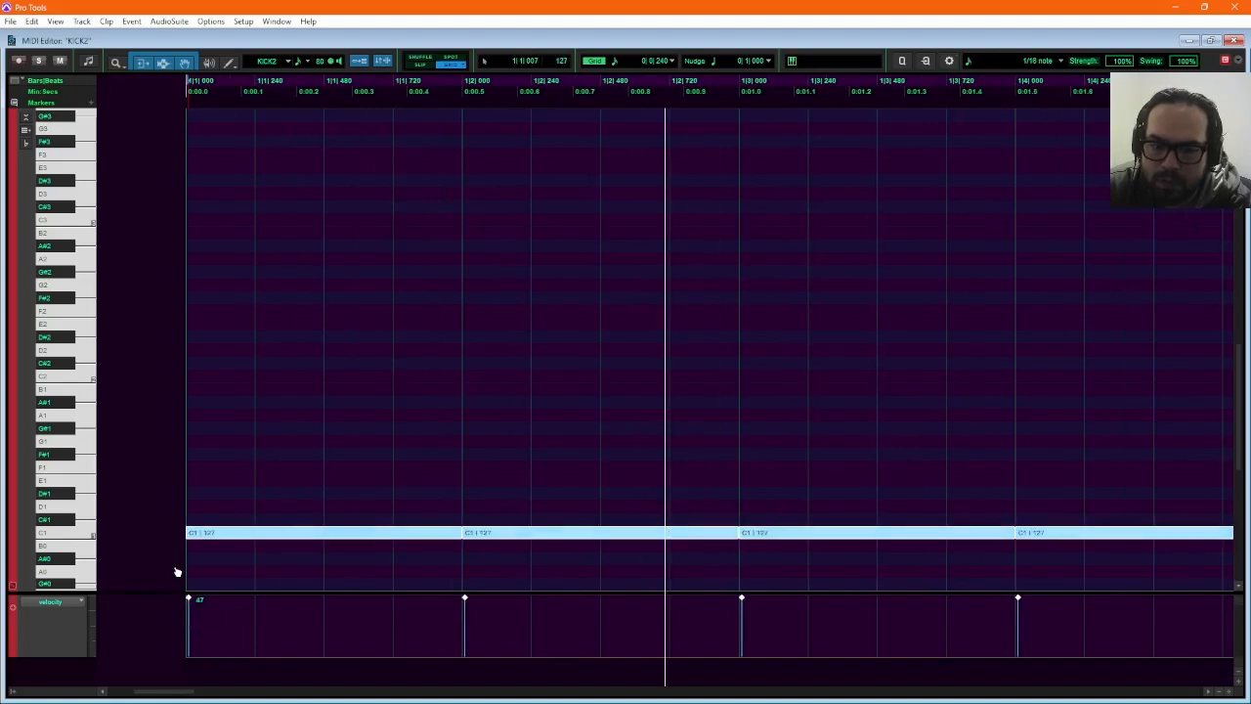
pyautogui.click(1235, 41)
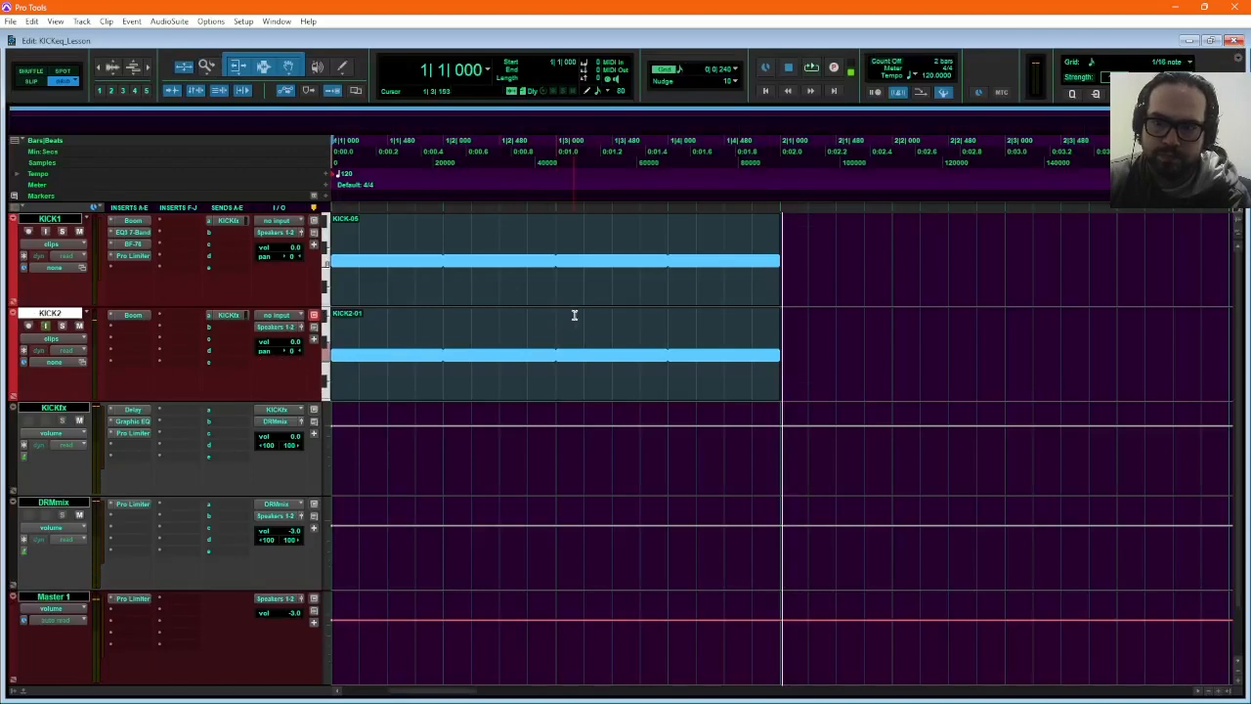
# Select the KICK1 and KICK2 clips and play them back together.
pyautogui.doubleClick(519, 352)
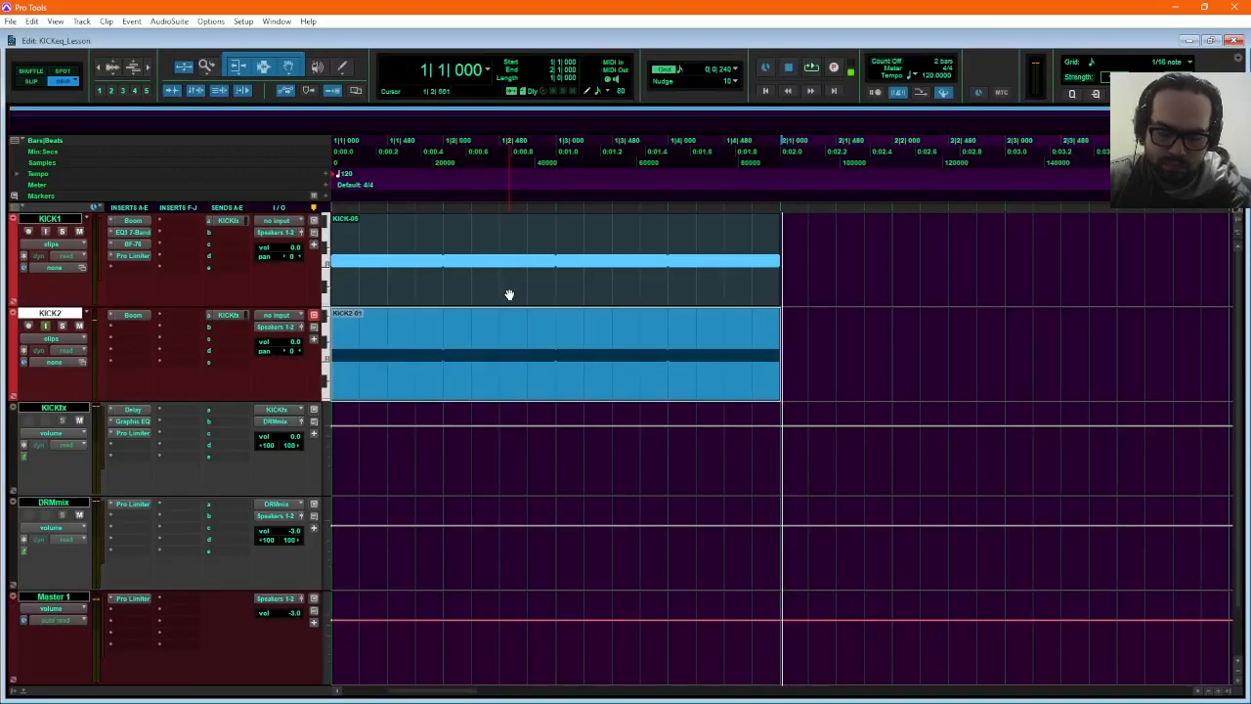
pyautogui.keyDown('shift'); pyautogui.click(510, 294); pyautogui.keyUp('shift')
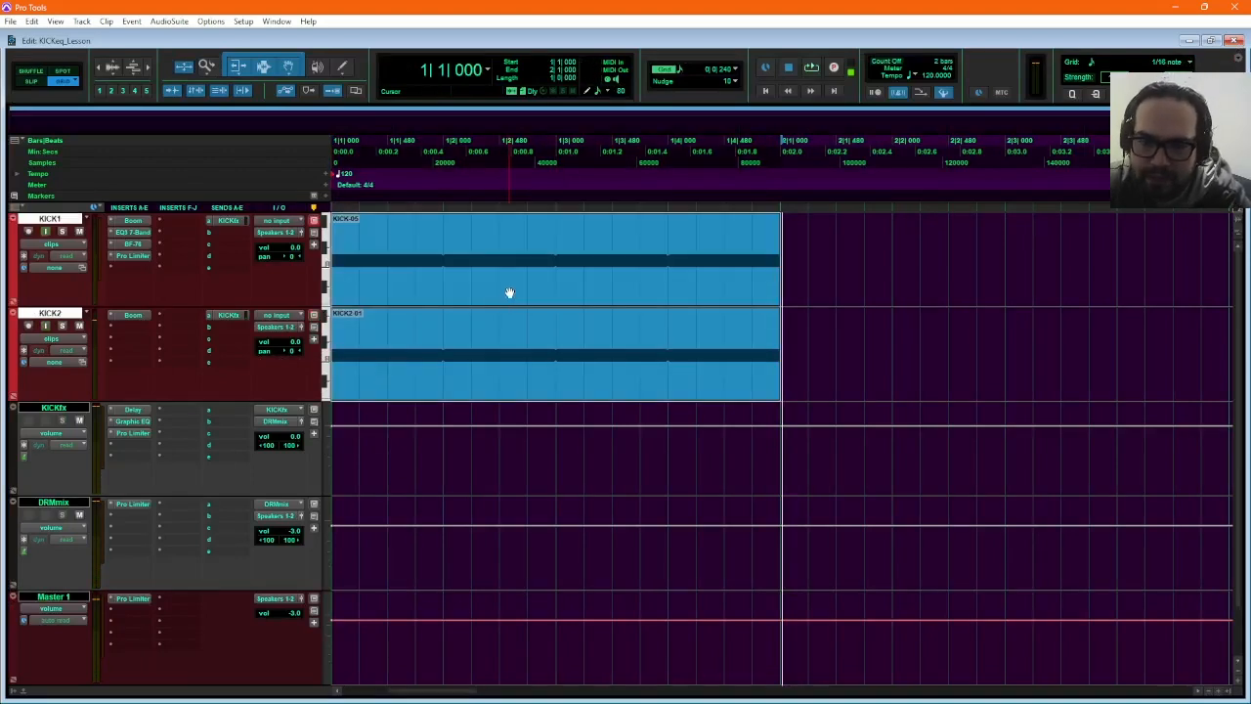
pyautogui.press('space')
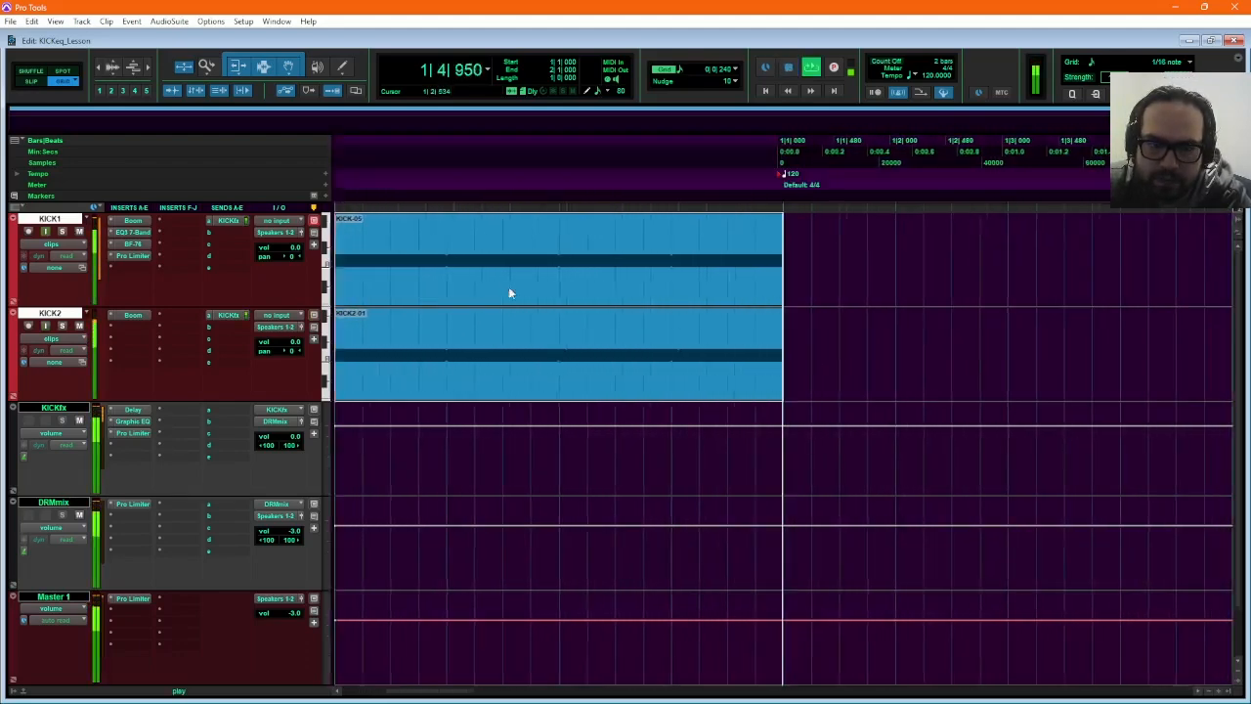
pyautogui.press('space')
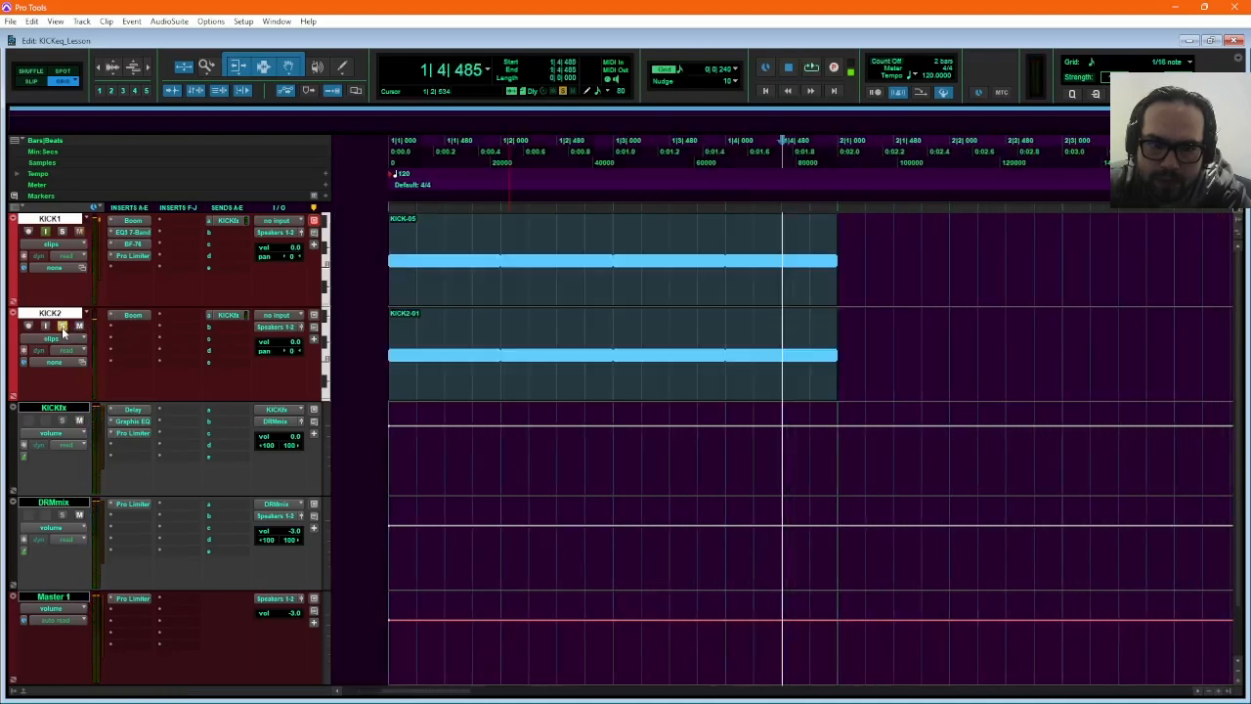
# Solo KICK2 and add an EQ3 7-Band plug-in on its second insert.
pyautogui.click(62, 326)
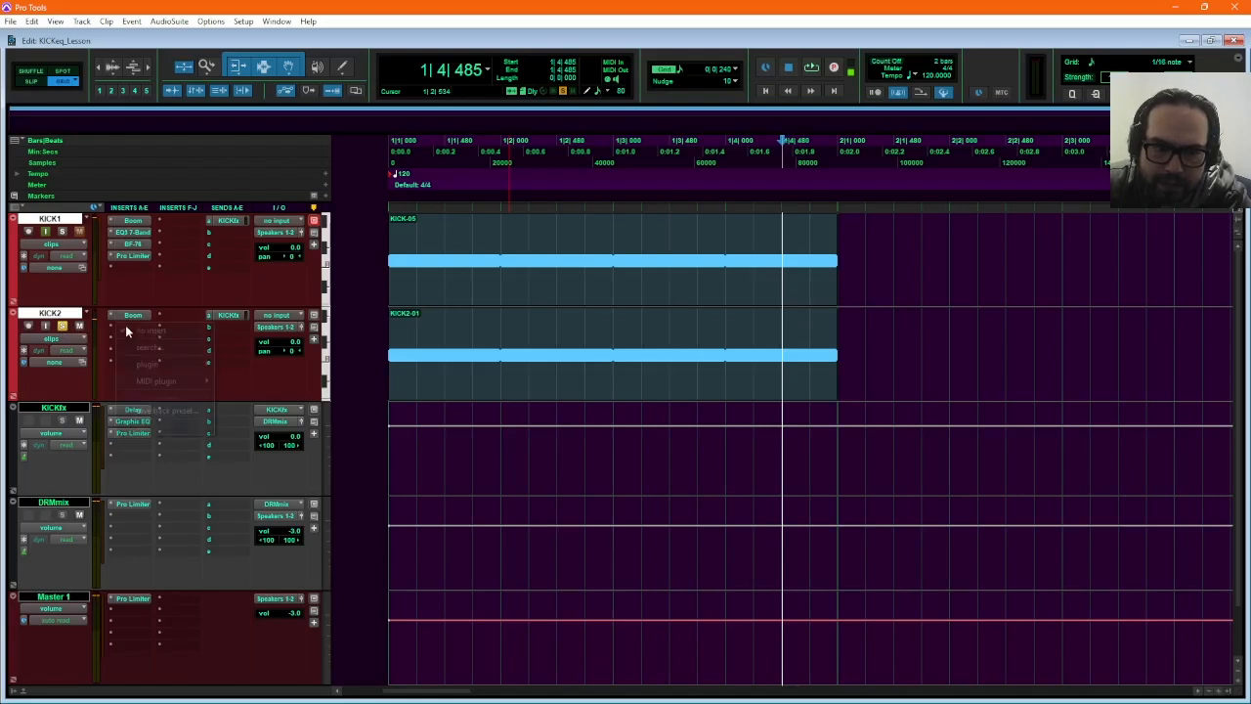
pyautogui.moveTo(151, 363)
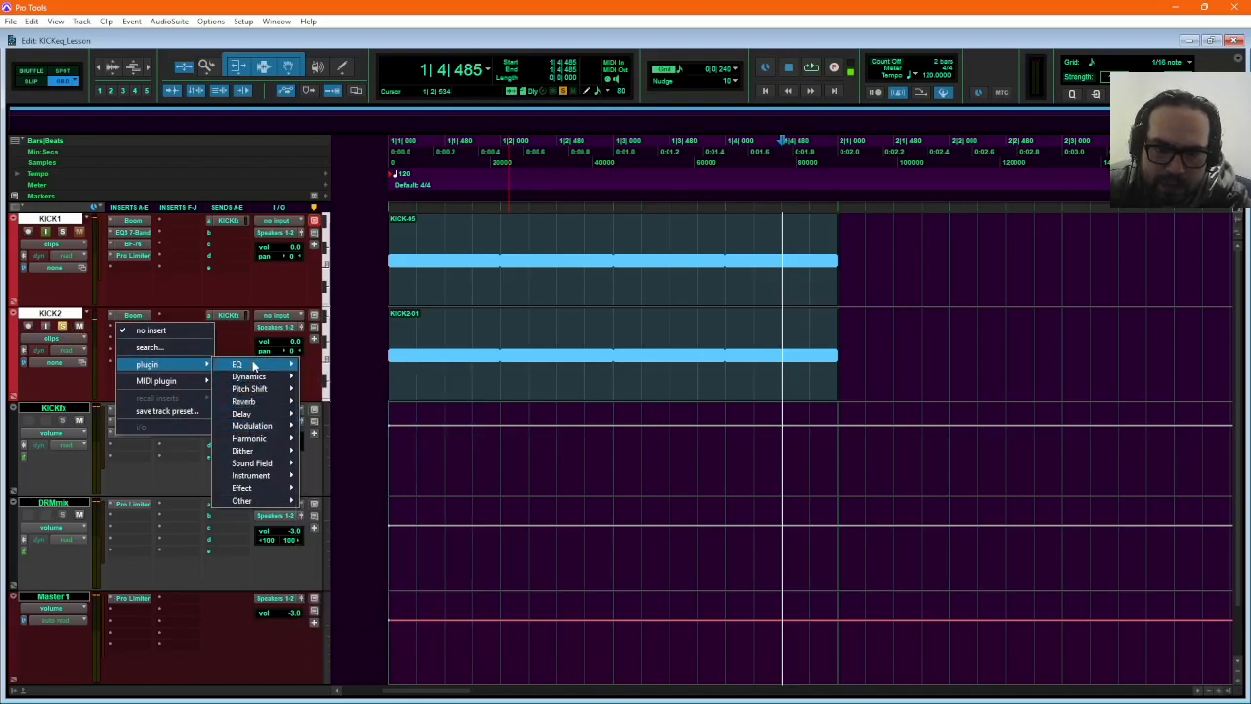
pyautogui.moveTo(253, 364)
pyautogui.click(333, 413)
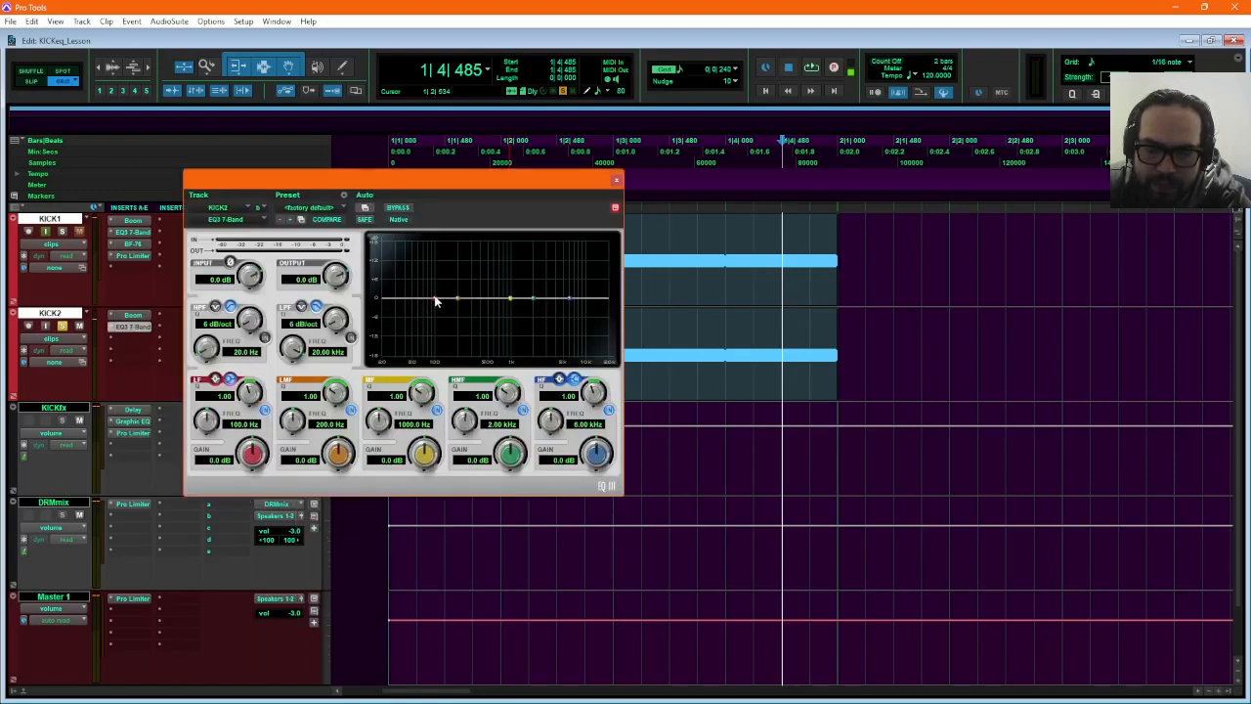
# Loop the KICK2 clip and shape EQ3: LF +5.6 dB at 86.9 Hz, HMF +5.4 dB at 3.93 kHz, MF -11.9 dB at 408.7 Hz with Q 3.72.
pyautogui.click(653, 391)
pyautogui.press('space')
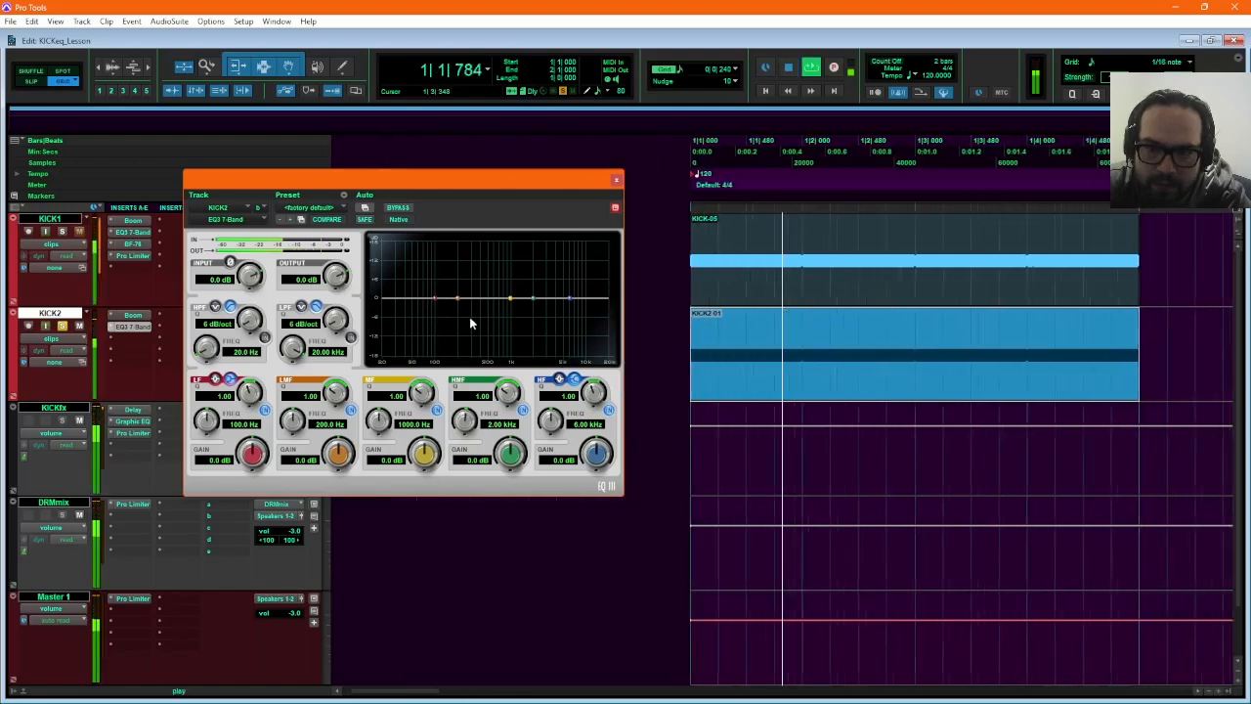
pyautogui.moveTo(435, 296); pyautogui.dragTo(431, 285)
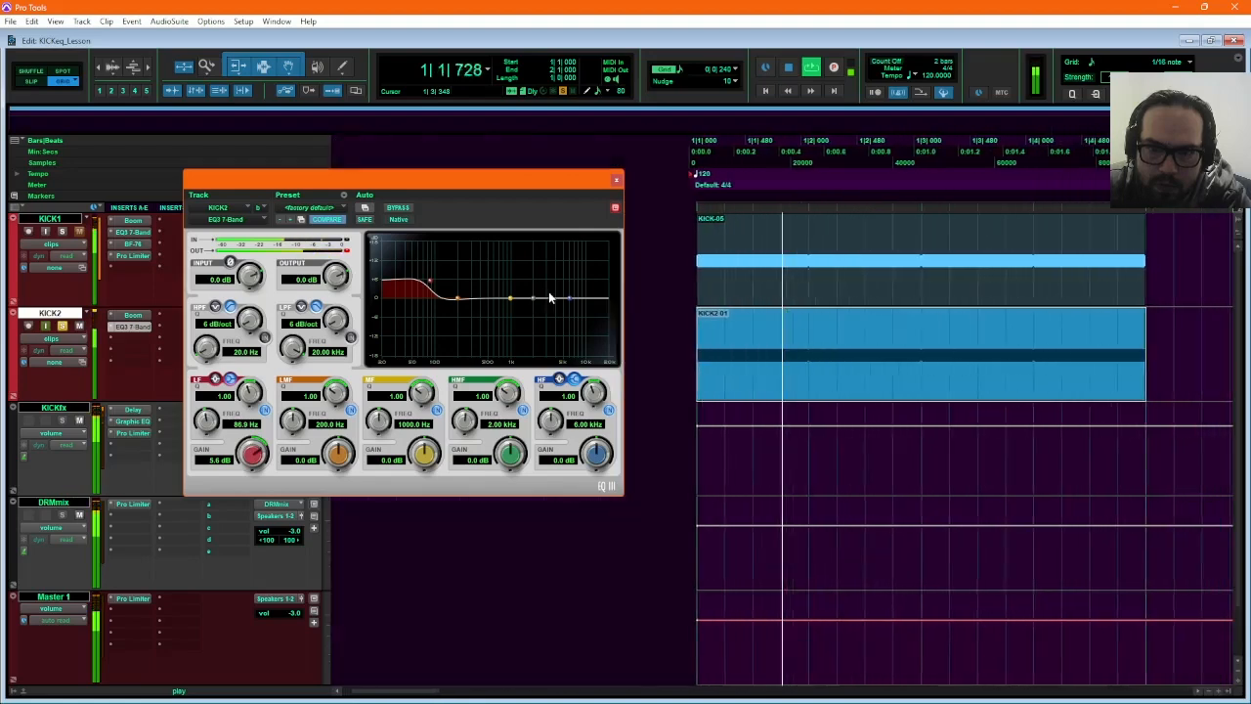
pyautogui.moveTo(532, 302); pyautogui.dragTo(497, 359)
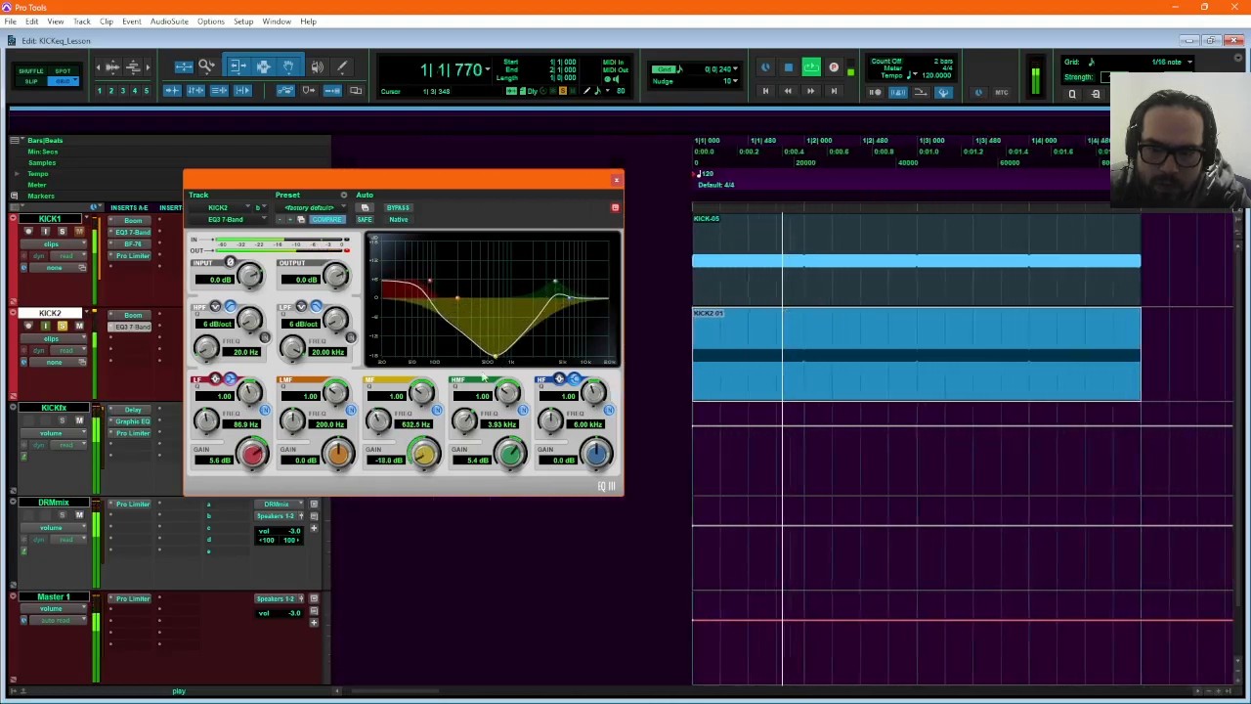
pyautogui.moveTo(424, 394); pyautogui.dragTo(482, 341)
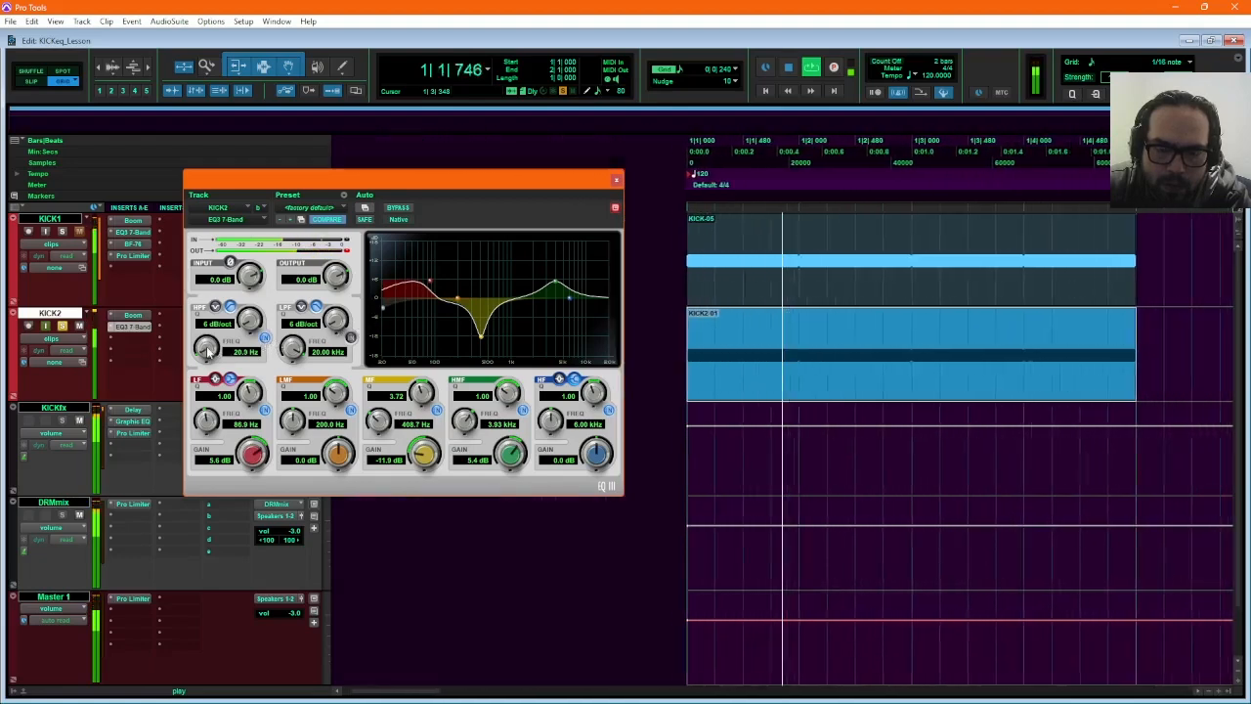
# Enable the high-pass filter in KICK2's EQ with an 18 dB/oct slope at 38.5 Hz.
pyautogui.moveTo(210, 350); pyautogui.dragTo(169, 400)
pyautogui.moveTo(257, 316); pyautogui.dragTo(305, 256)
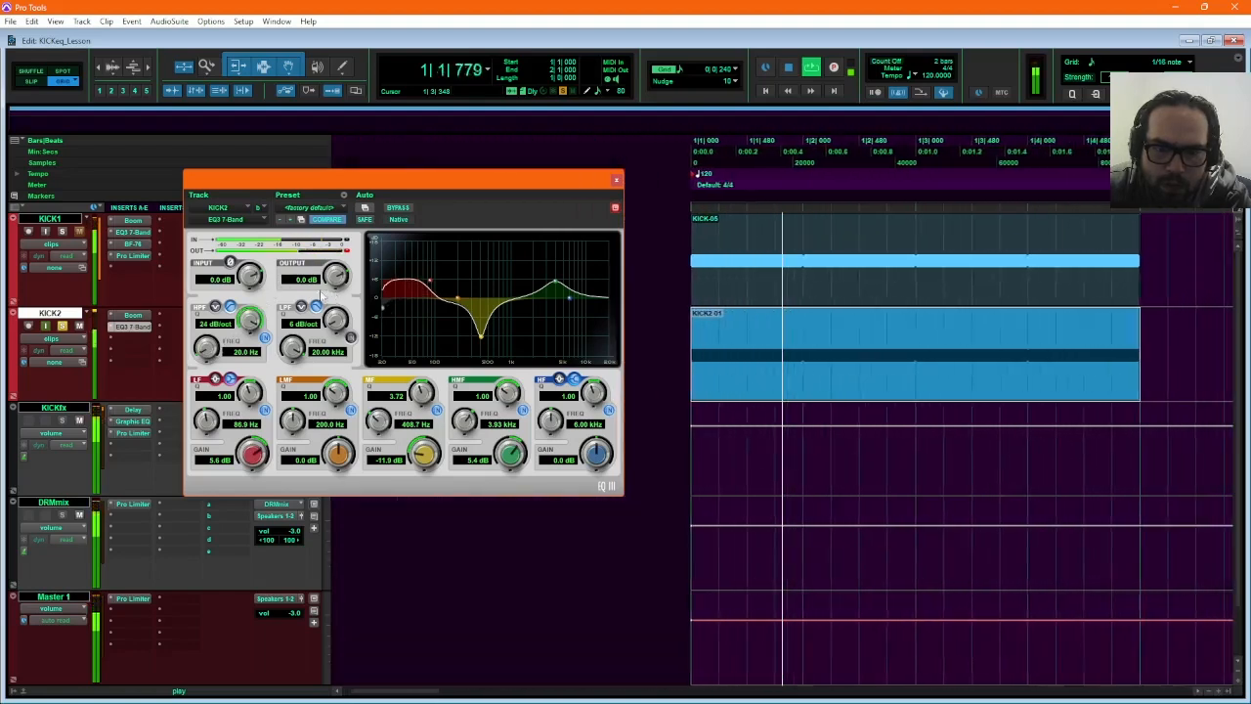
pyautogui.moveTo(245, 333); pyautogui.dragTo(238, 346)
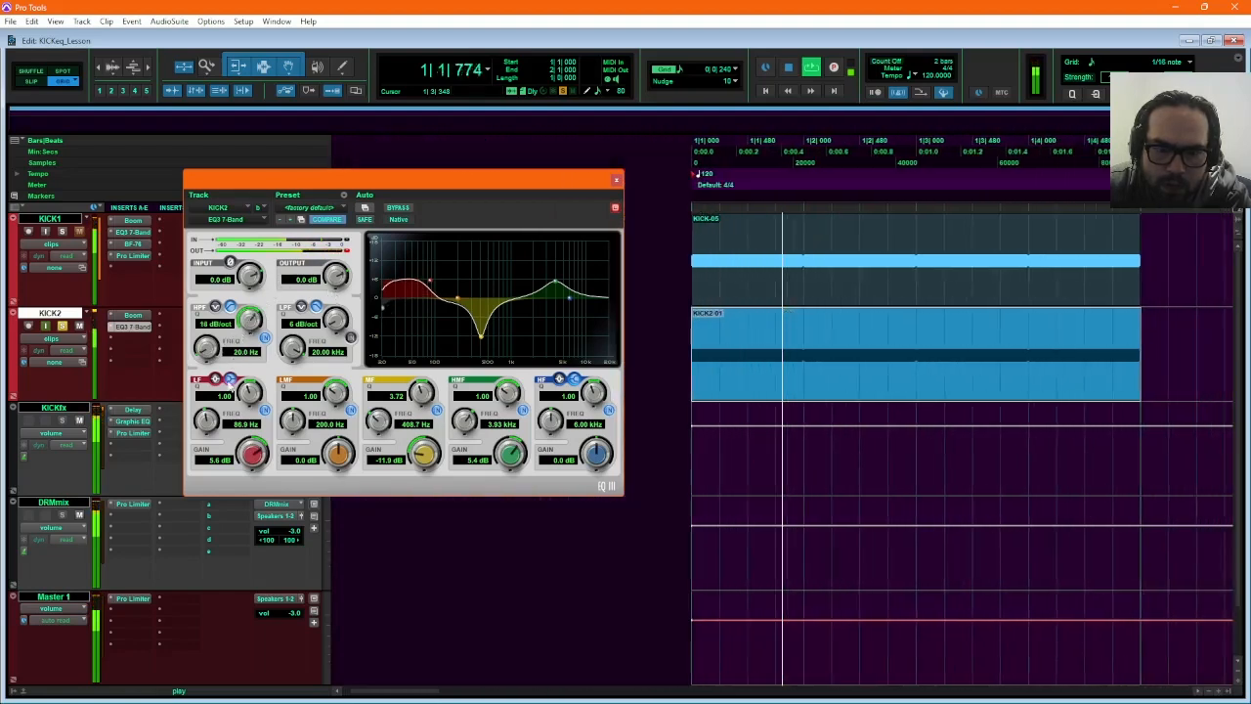
pyautogui.moveTo(382, 313); pyautogui.dragTo(404, 318)
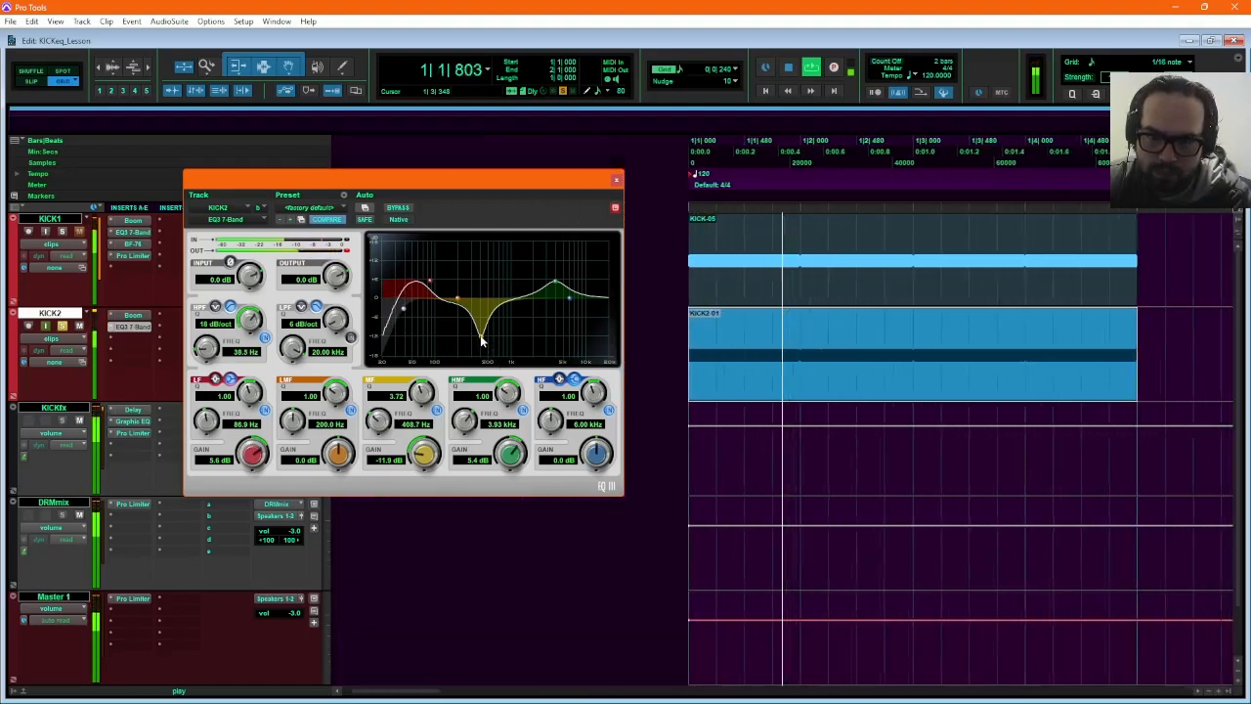
# Boost KICK2's LMF band 4.2 dB at 756.2 Hz, cut the HF band 12 dB at 15.15 kHz, and close the EQ.
pyautogui.moveTo(455, 306); pyautogui.dragTo(502, 289)
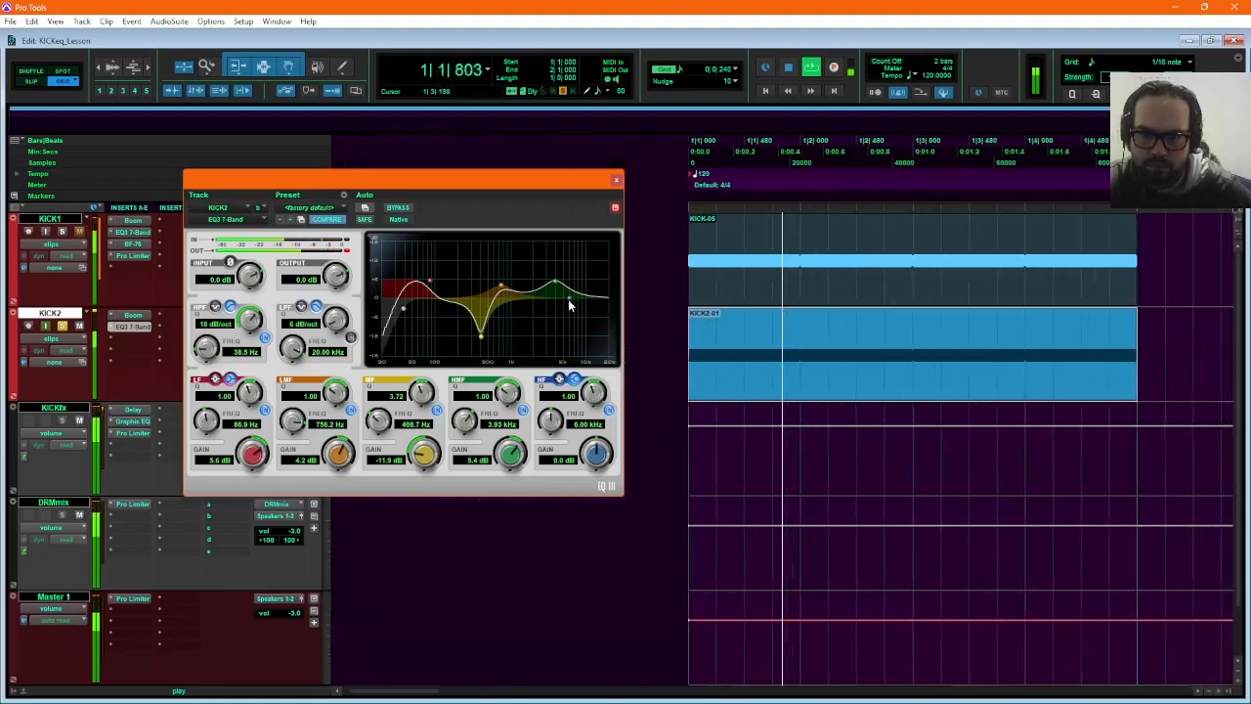
pyautogui.moveTo(569, 297); pyautogui.dragTo(605, 364)
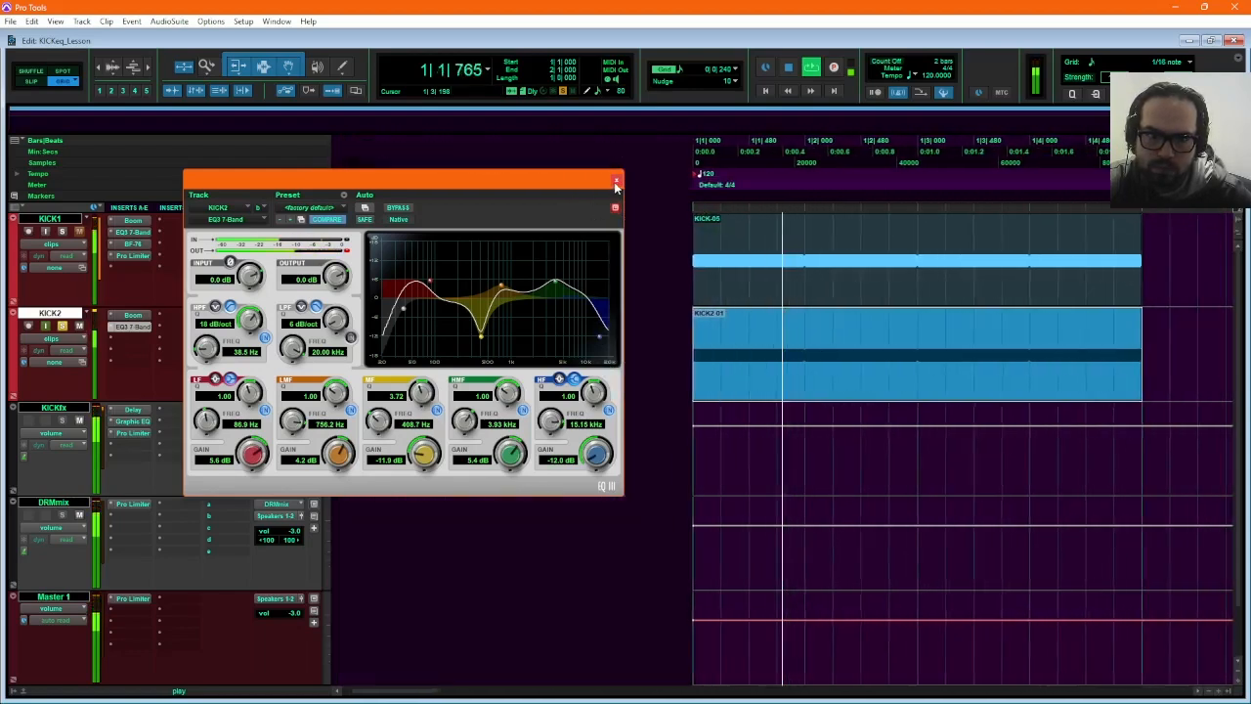
pyautogui.click(615, 181)
# Insert a BF-76 compressor on KICK2's third insert and raise its input and output levels.
pyautogui.click(131, 338)
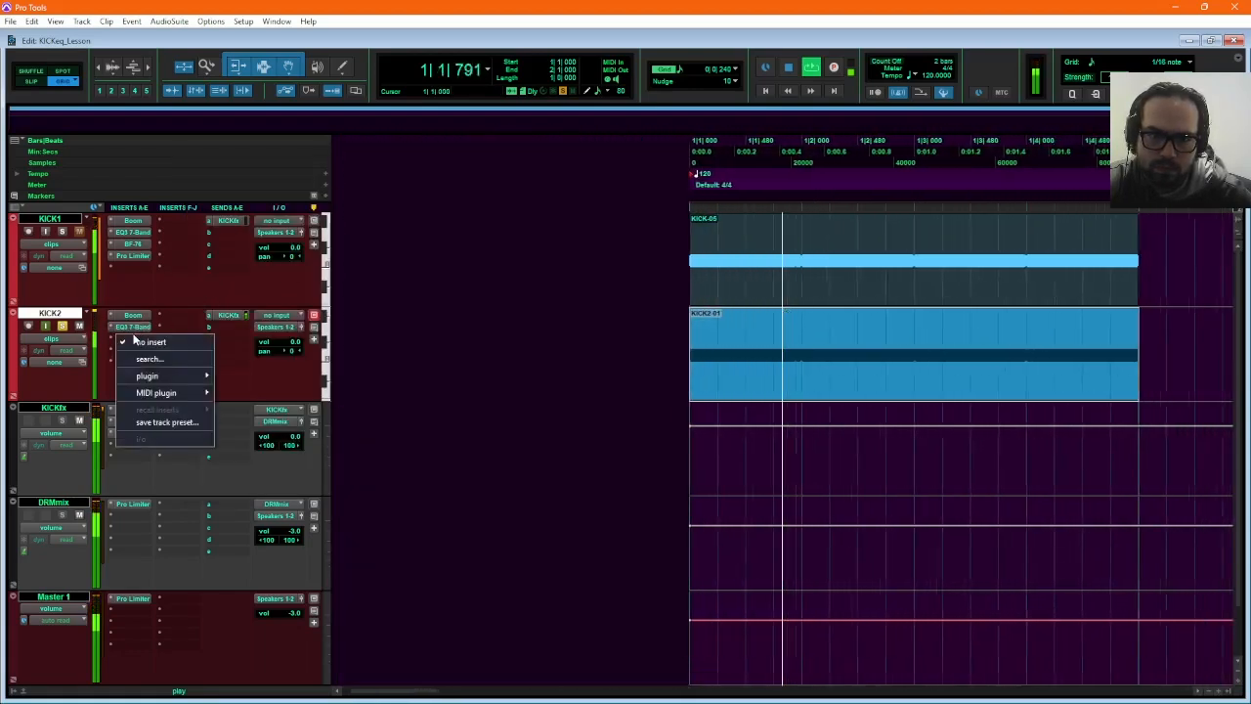
pyautogui.moveTo(149, 377)
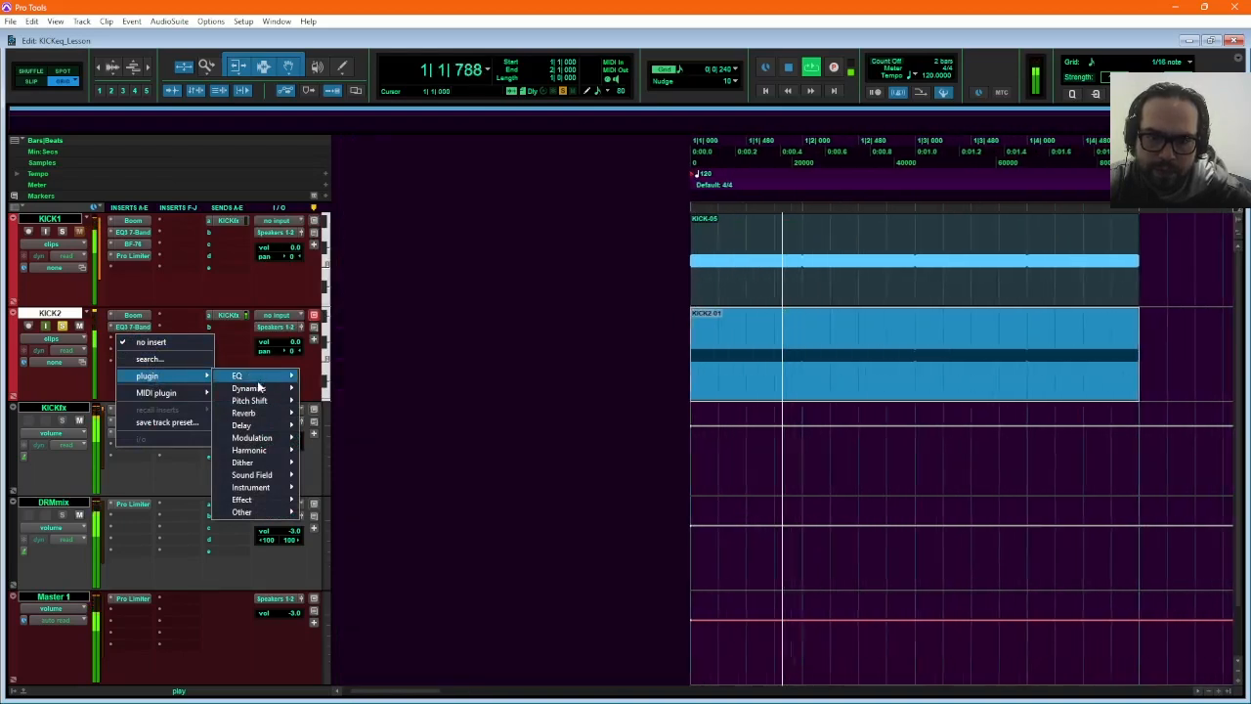
pyautogui.moveTo(260, 389)
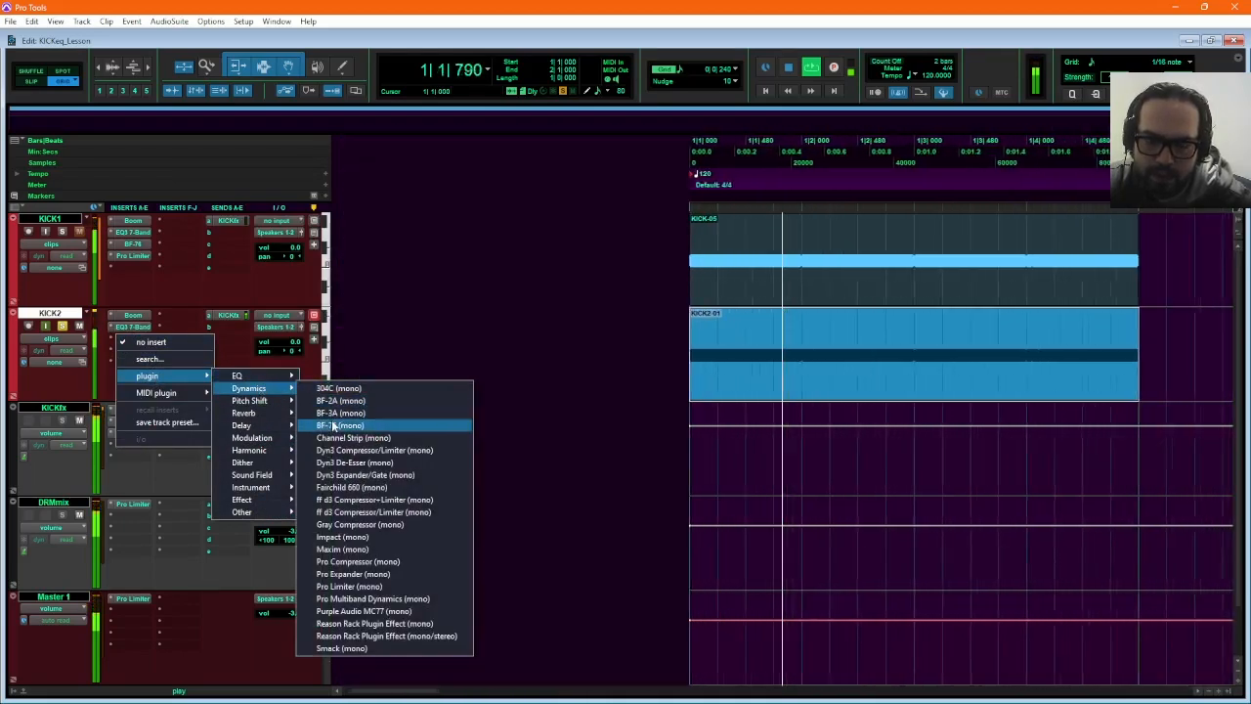
pyautogui.click(333, 426)
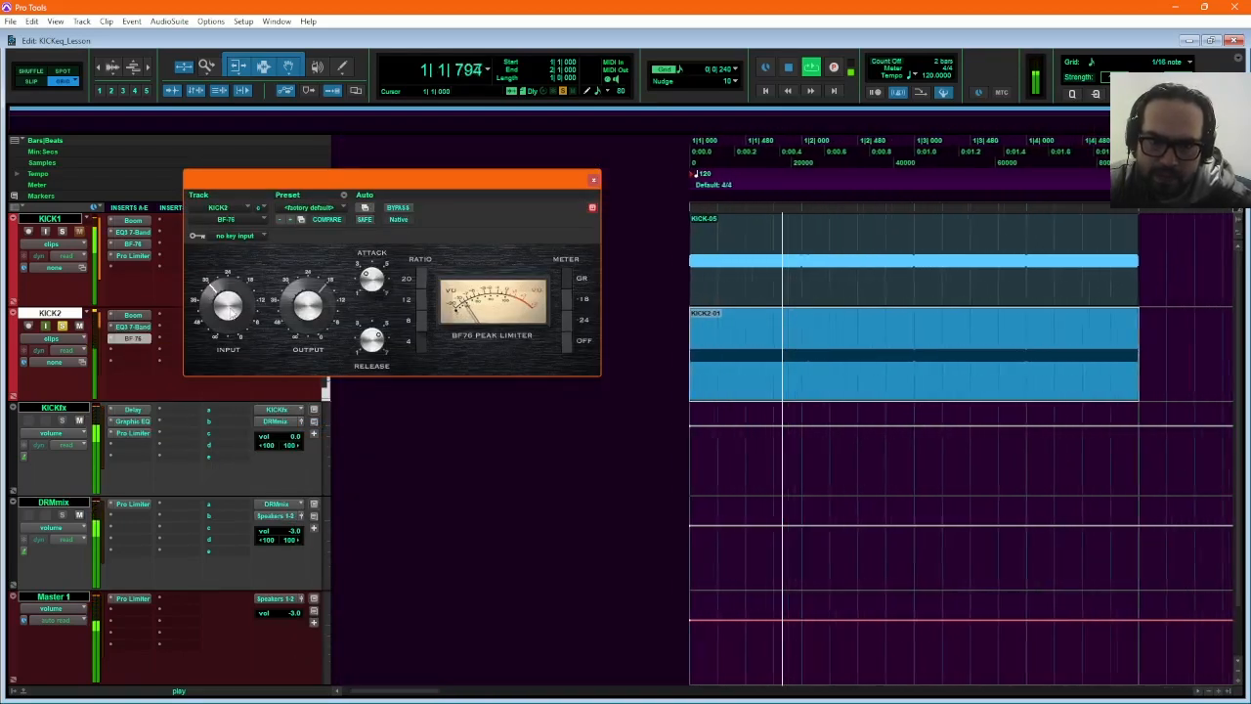
pyautogui.moveTo(233, 309); pyautogui.dragTo(234, 289)
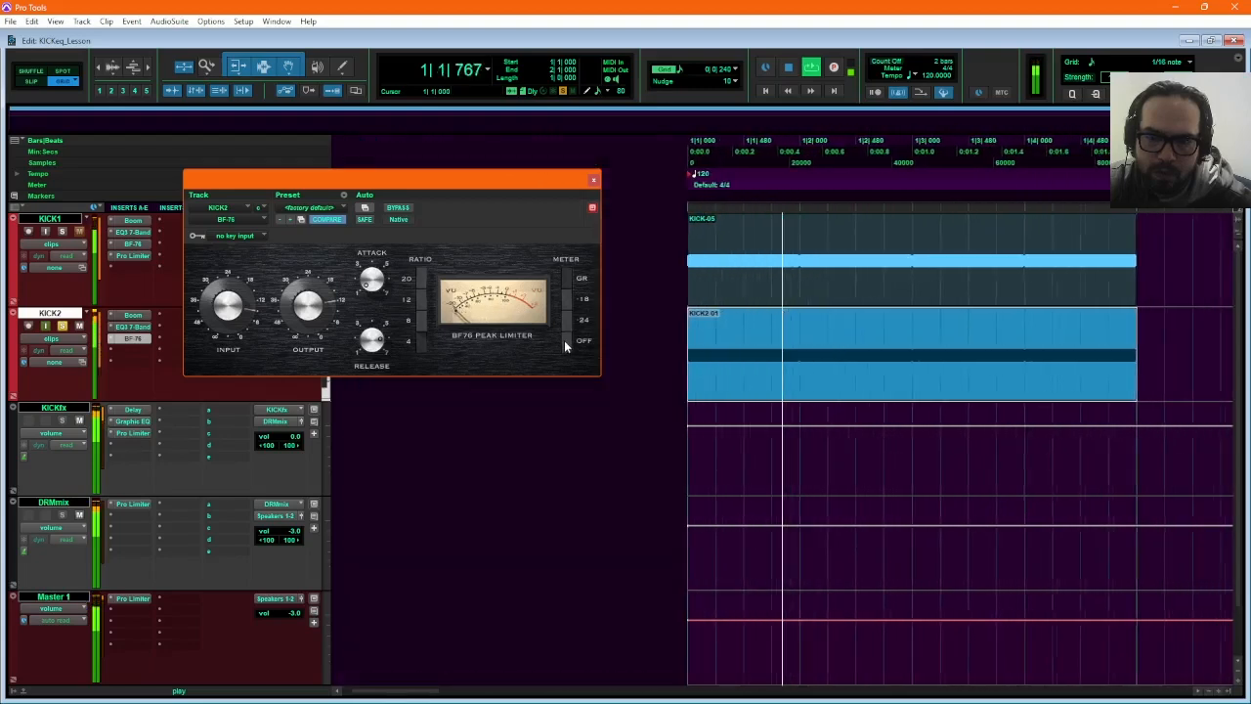
pyautogui.click(593, 180)
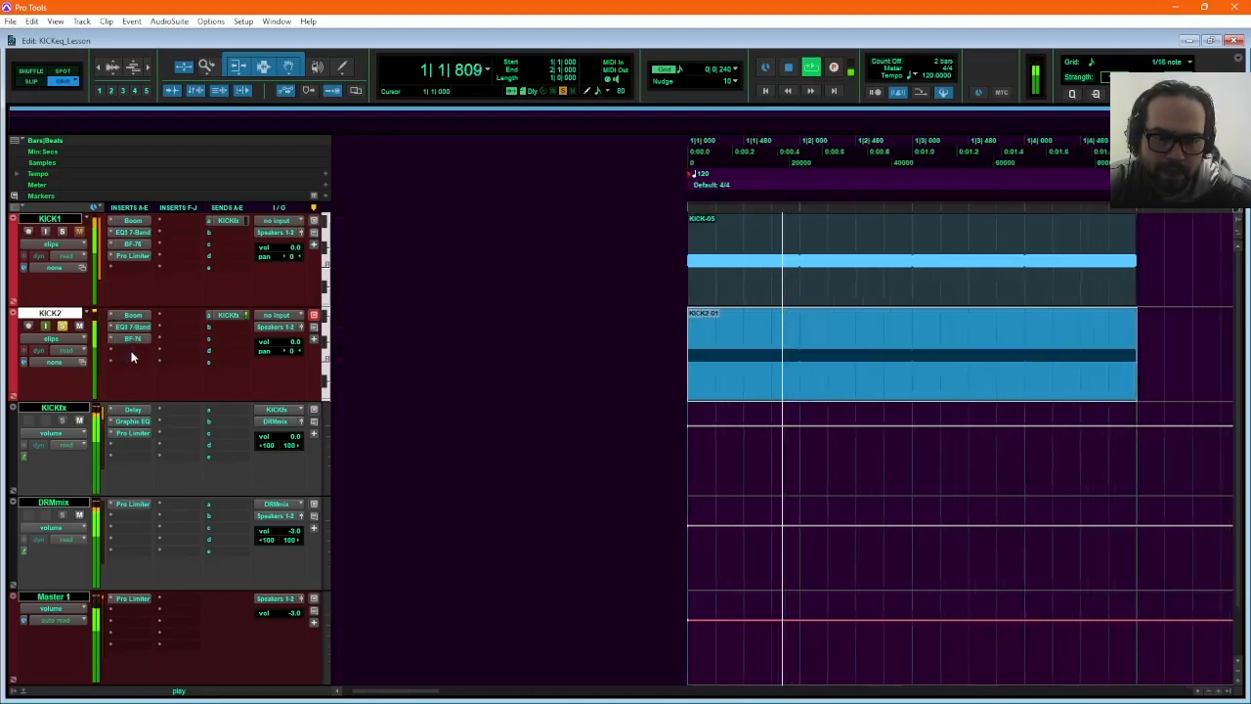
# Insert a Pro Limiter with a -0.2 dBTP ceiling on KICK2's fourth insert and unsolo the track.
pyautogui.click(134, 352)
pyautogui.moveTo(156, 387)
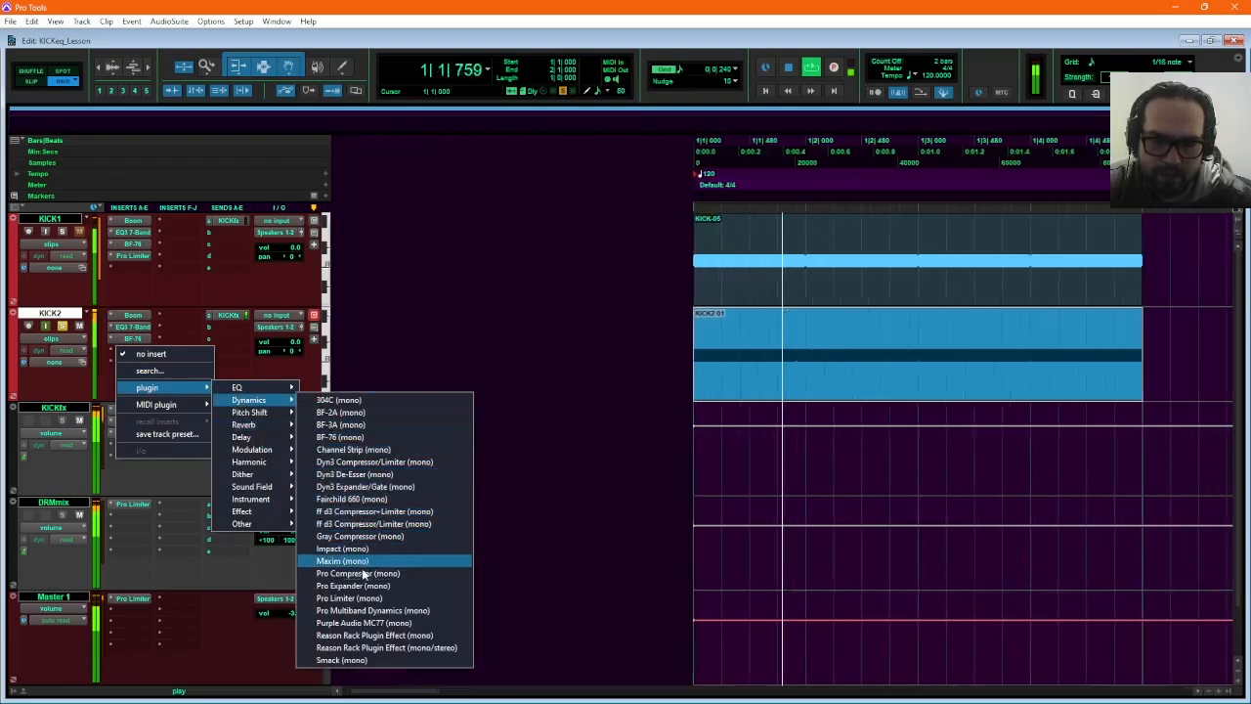
pyautogui.click(361, 598)
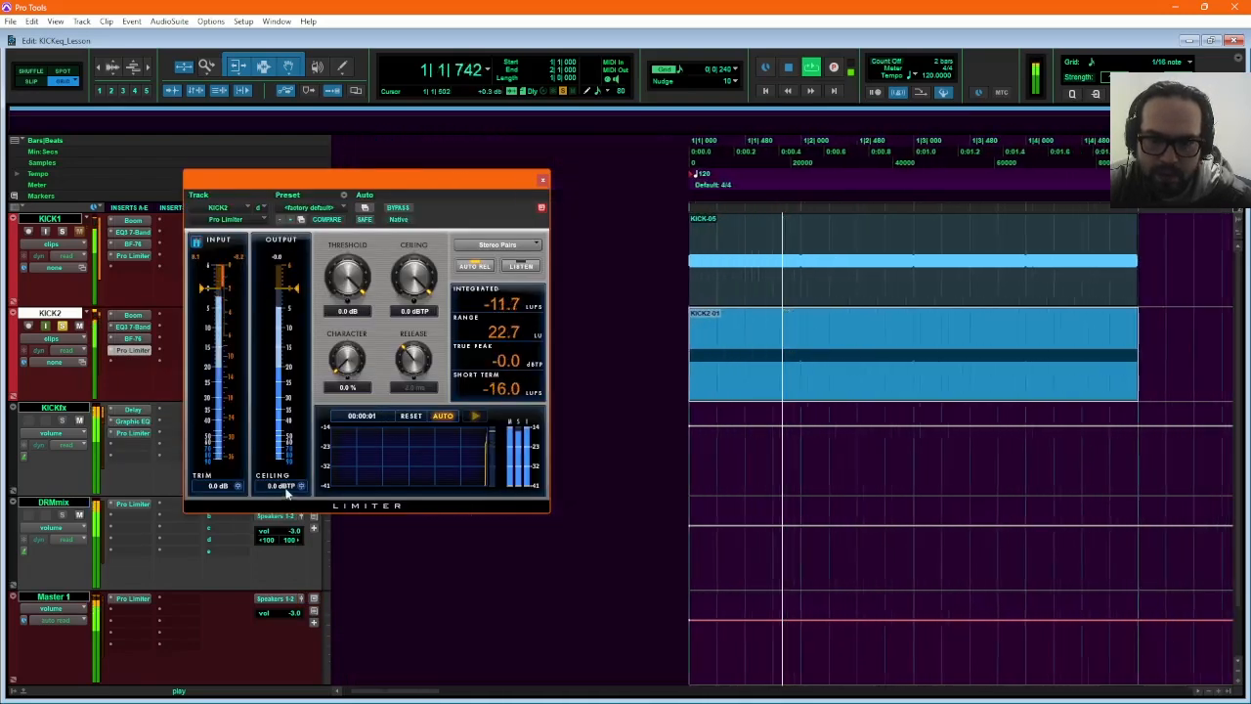
pyautogui.click(275, 486)
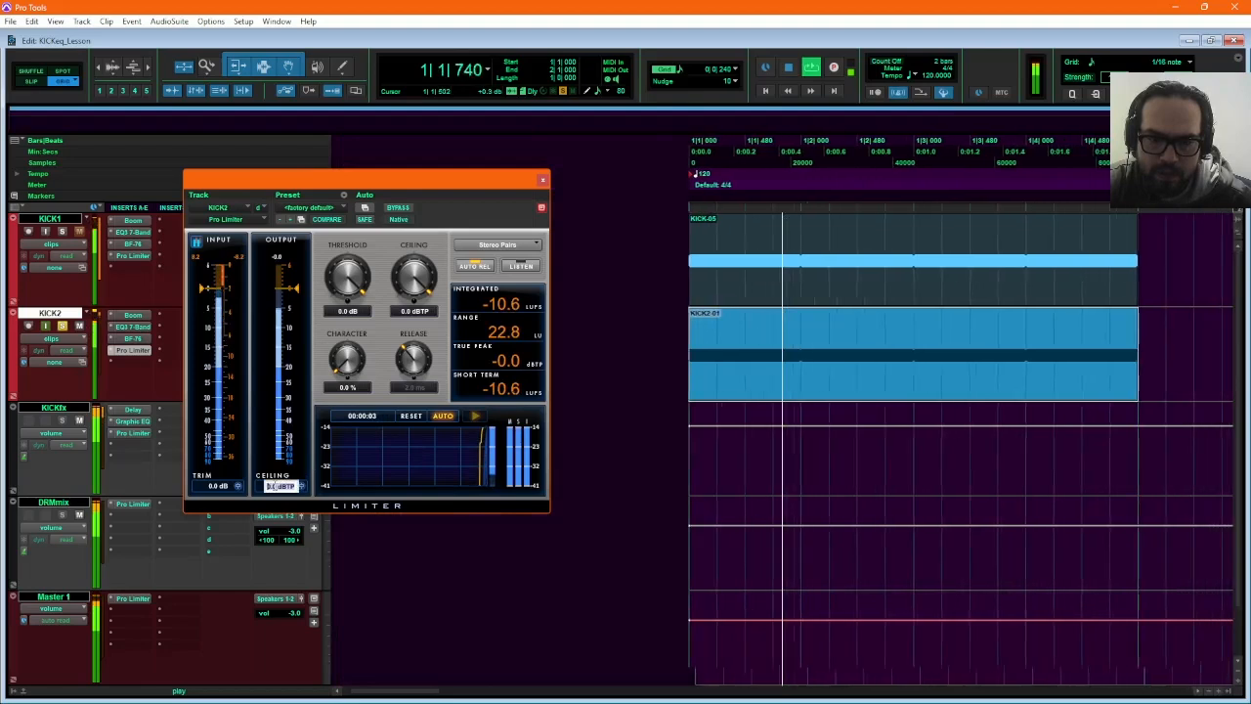
pyautogui.write('-0.2')
pyautogui.press('Return')
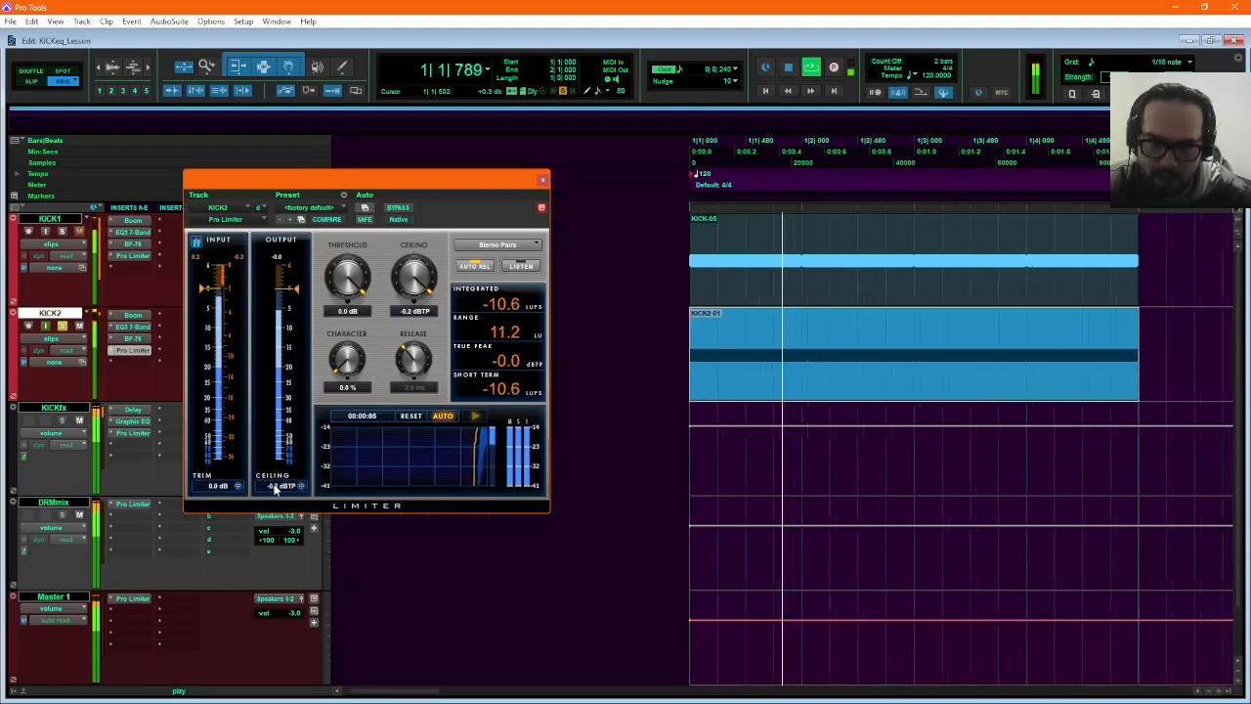
pyautogui.click(542, 180)
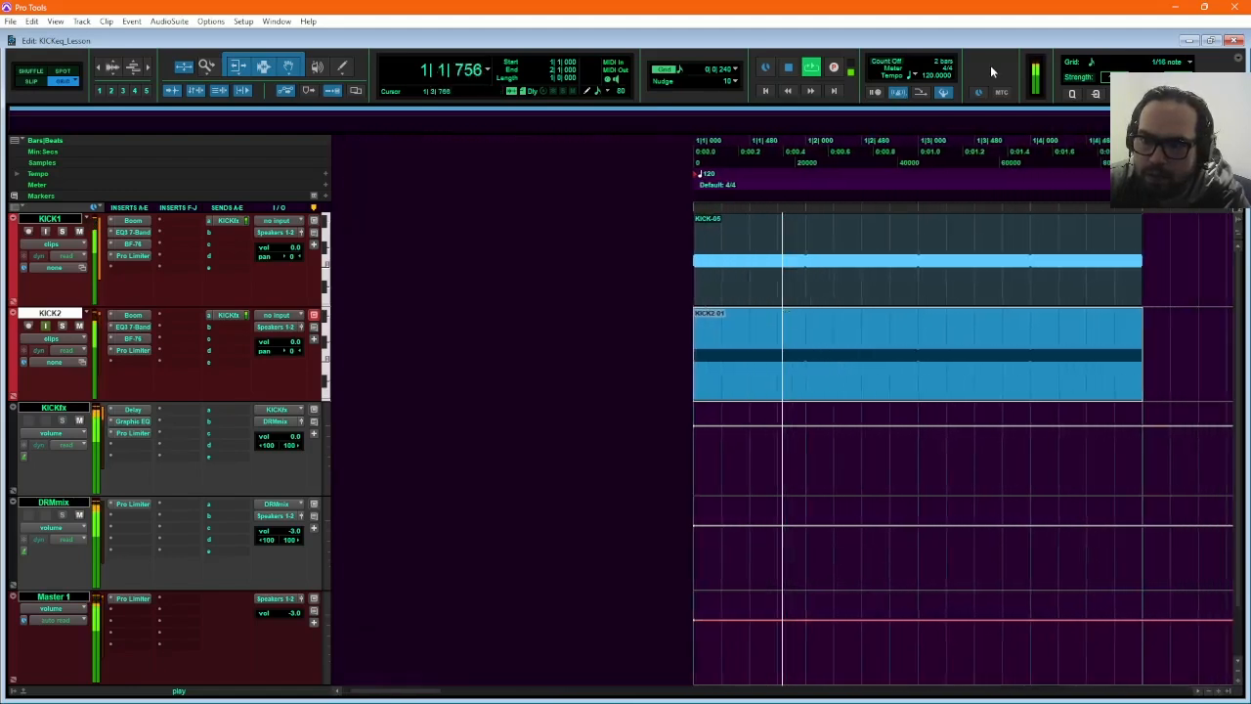
# Select both the KICK1 and KICK2 tracks with their clips and loop them together.
pyautogui.press('space')
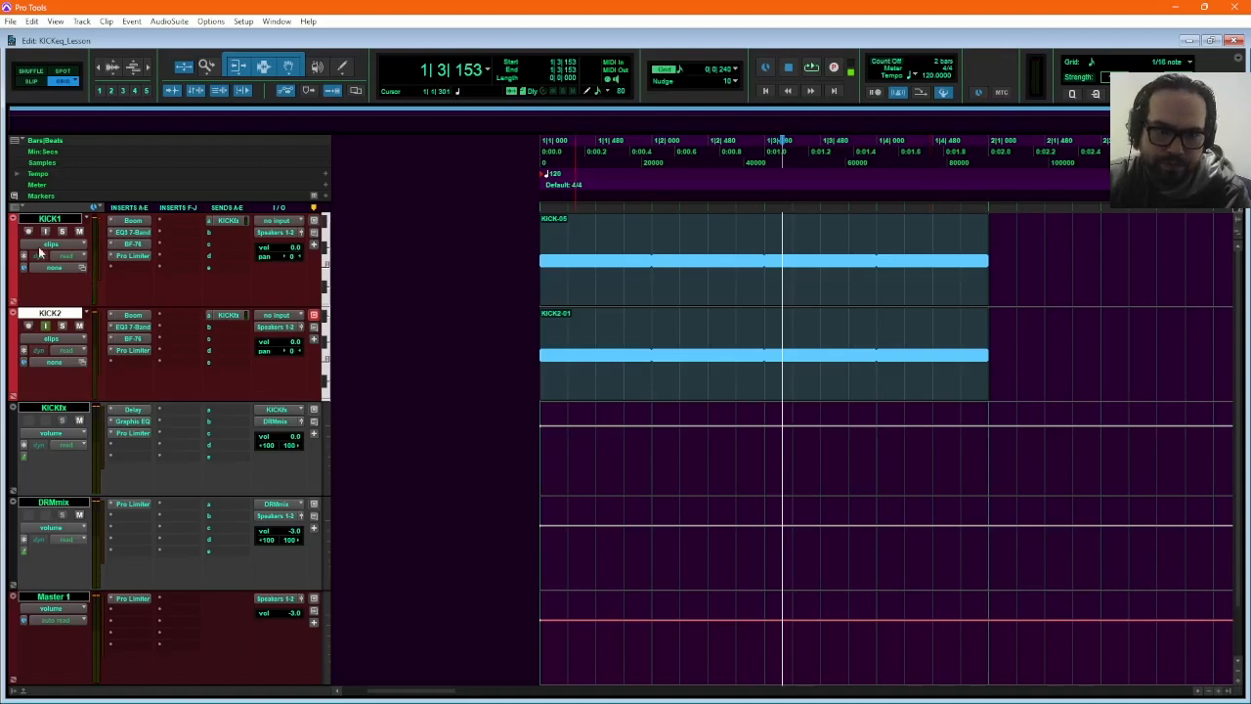
pyautogui.click(69, 220)
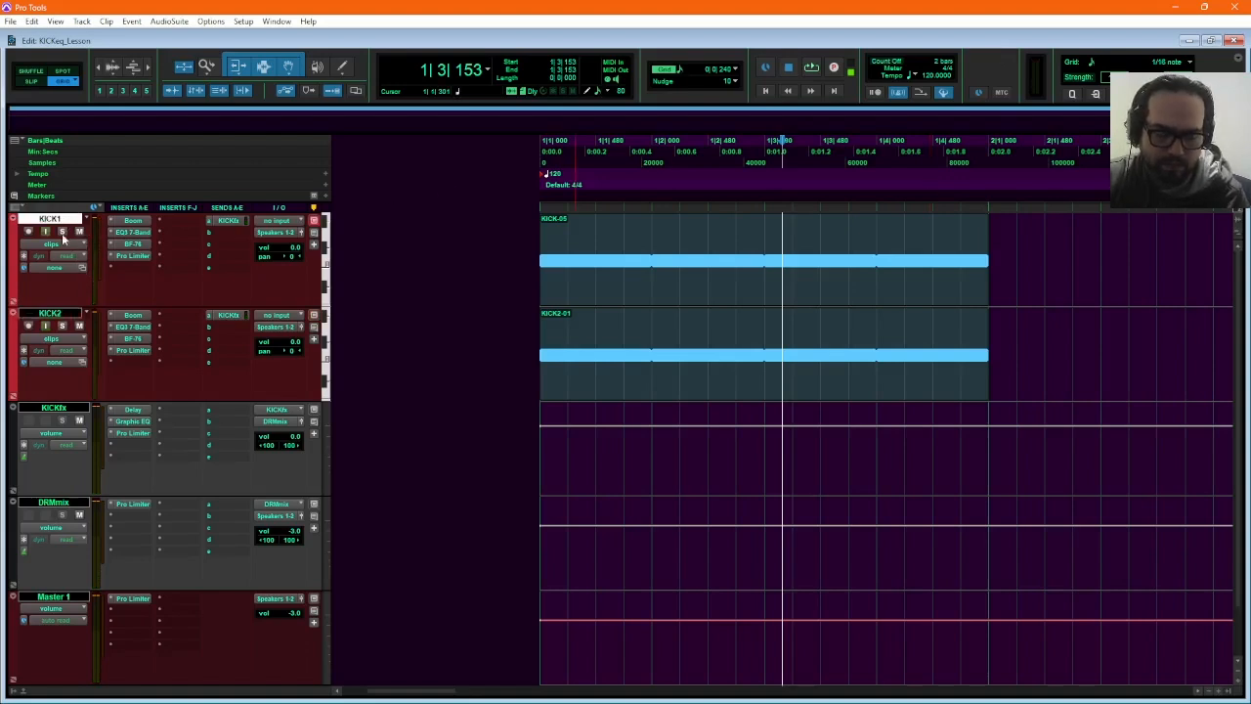
pyautogui.keyDown('shift'); pyautogui.click(58, 312); pyautogui.keyUp('shift')
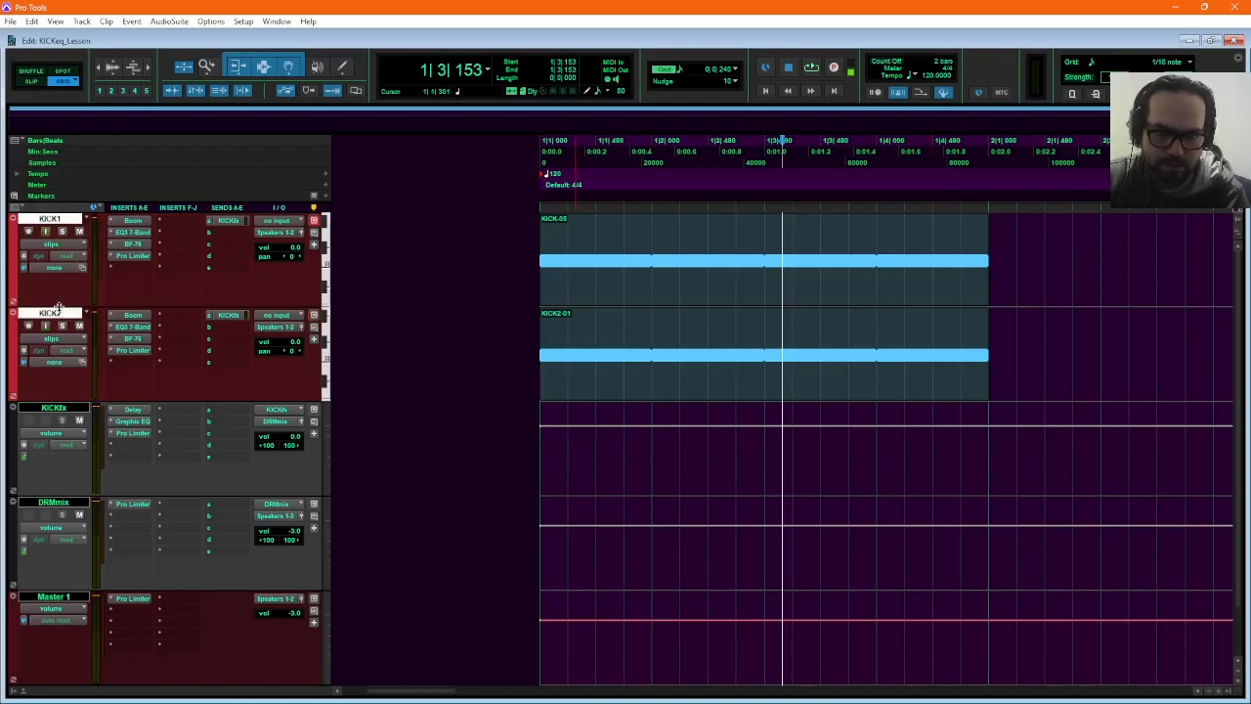
pyautogui.press('space')
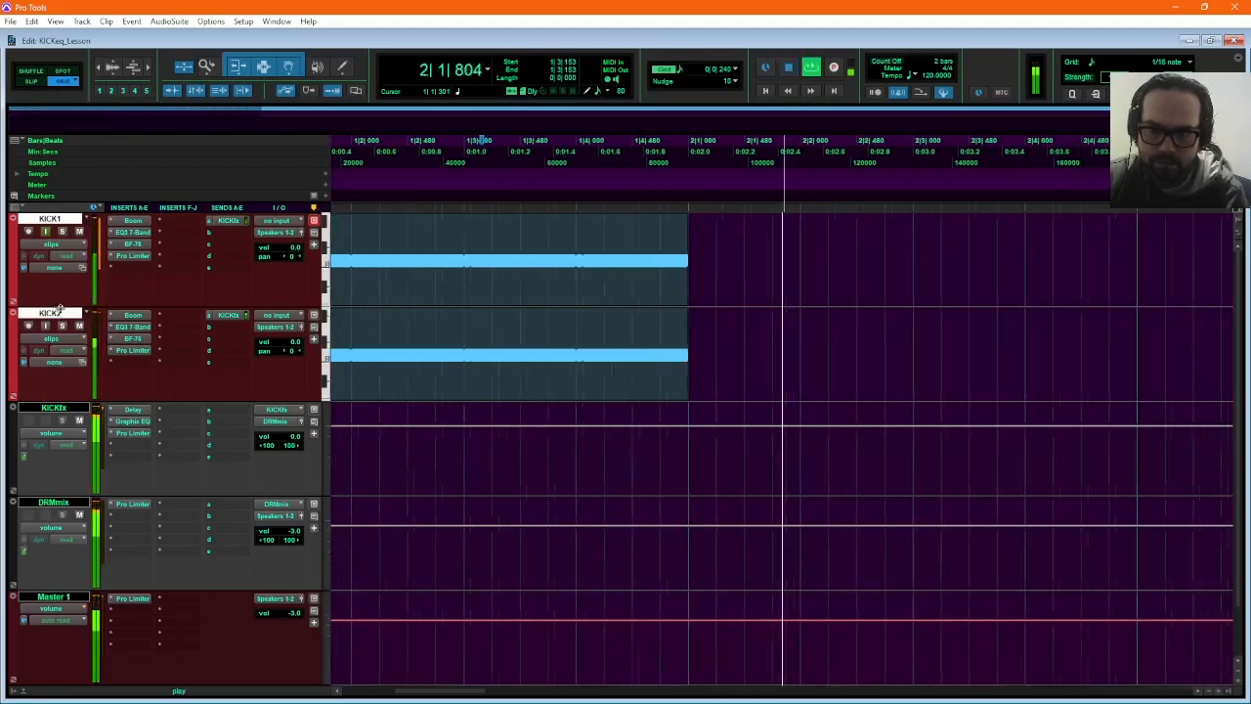
pyautogui.click(447, 283)
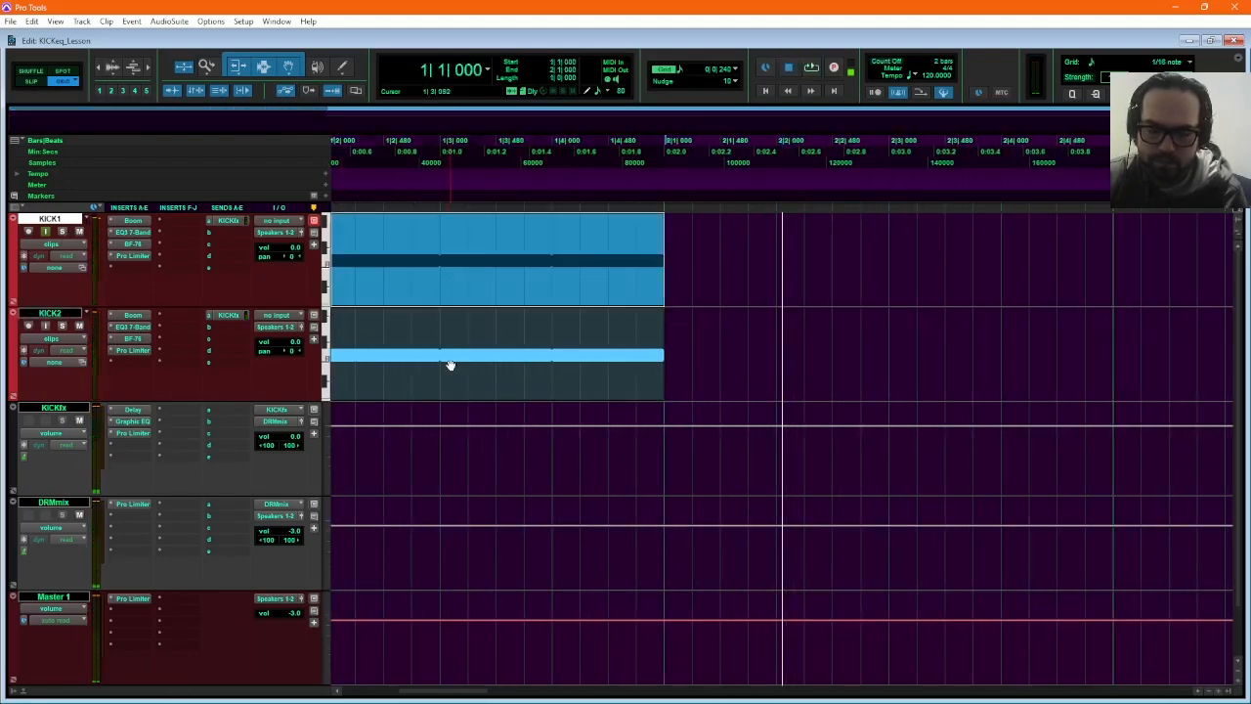
pyautogui.keyDown('shift'); pyautogui.click(451, 375); pyautogui.keyUp('shift')
pyautogui.press('space')
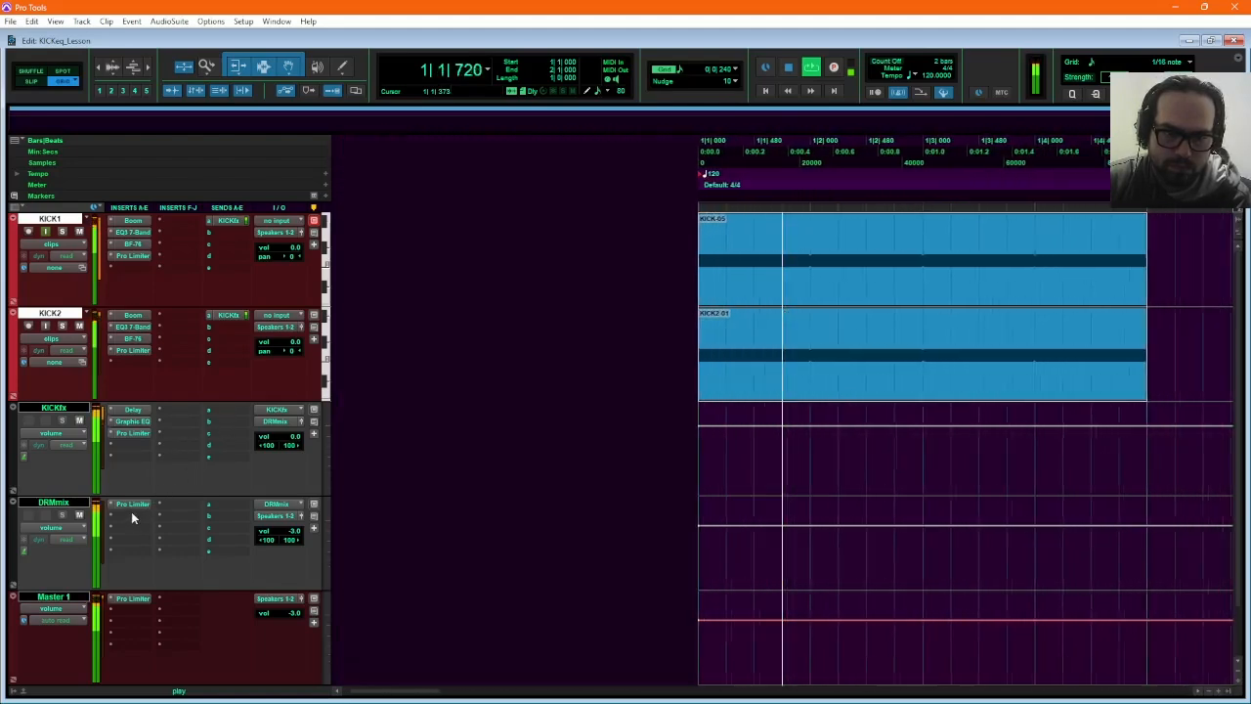
# Lower the DRMmix fader to -5.2 dB and the Master 1 fader to -6.2 dB in the Mix window.
pyautogui.hotkey('ctrl', '=')
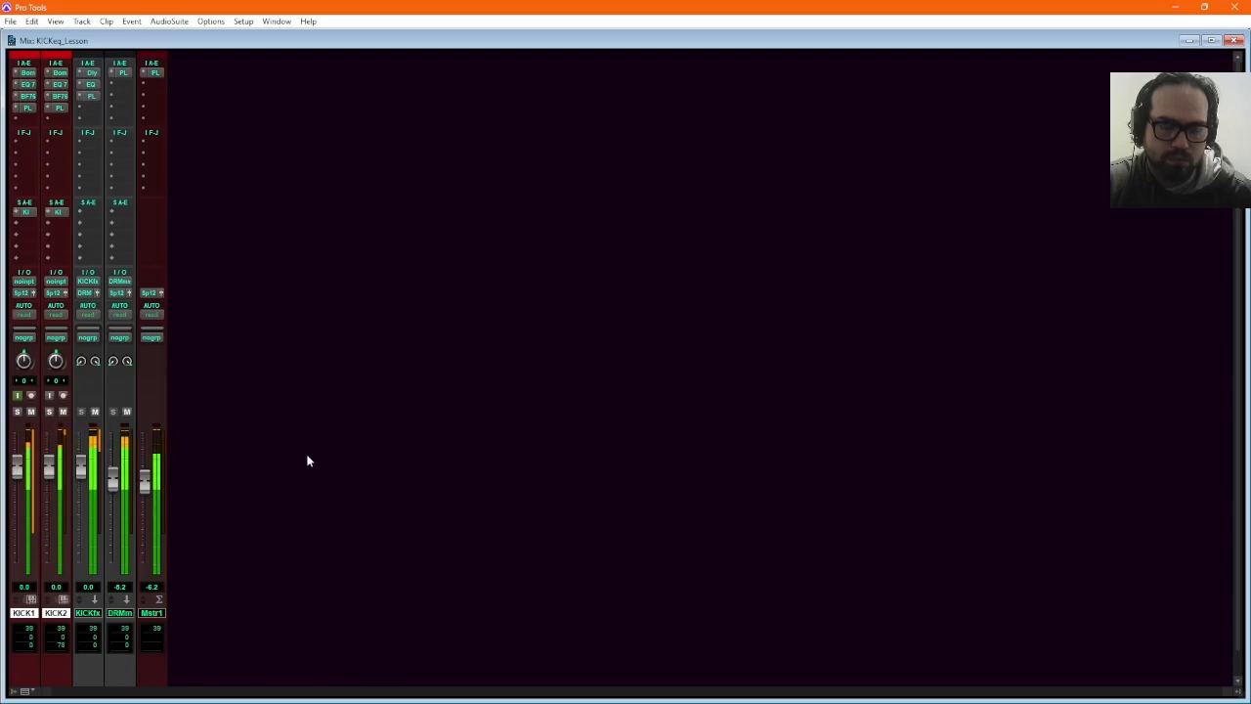
pyautogui.click(1235, 41)
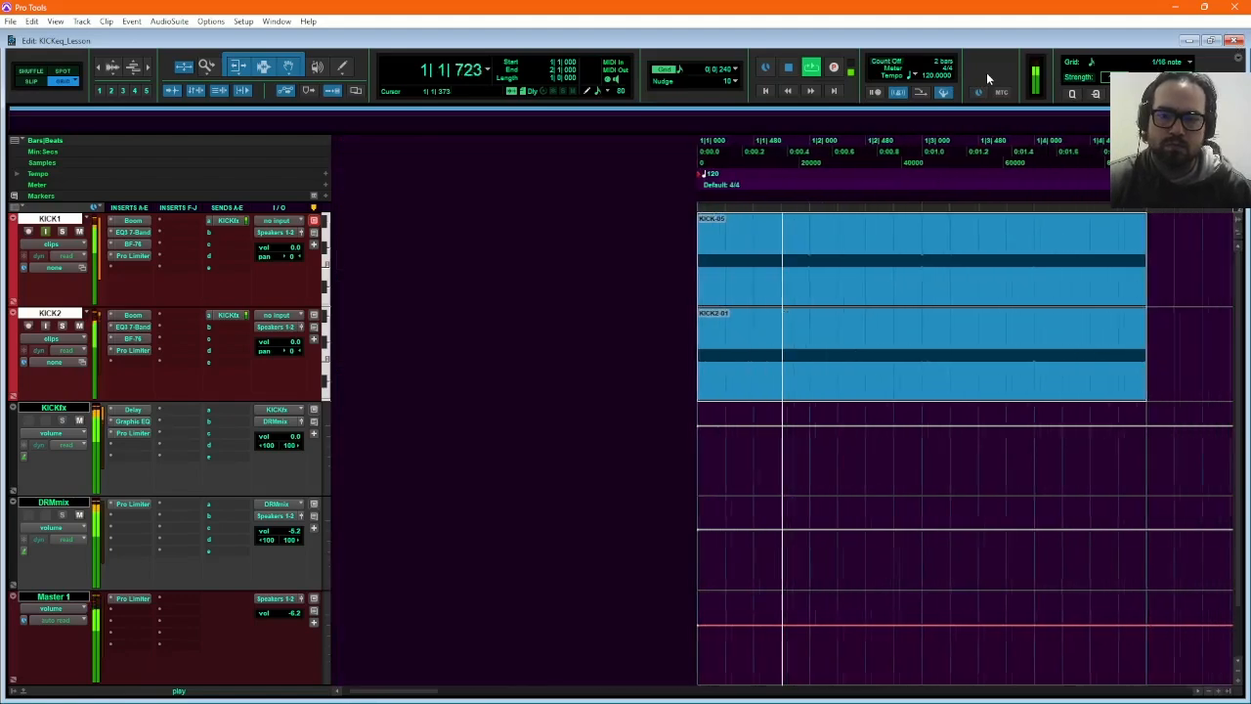
pyautogui.press('space')
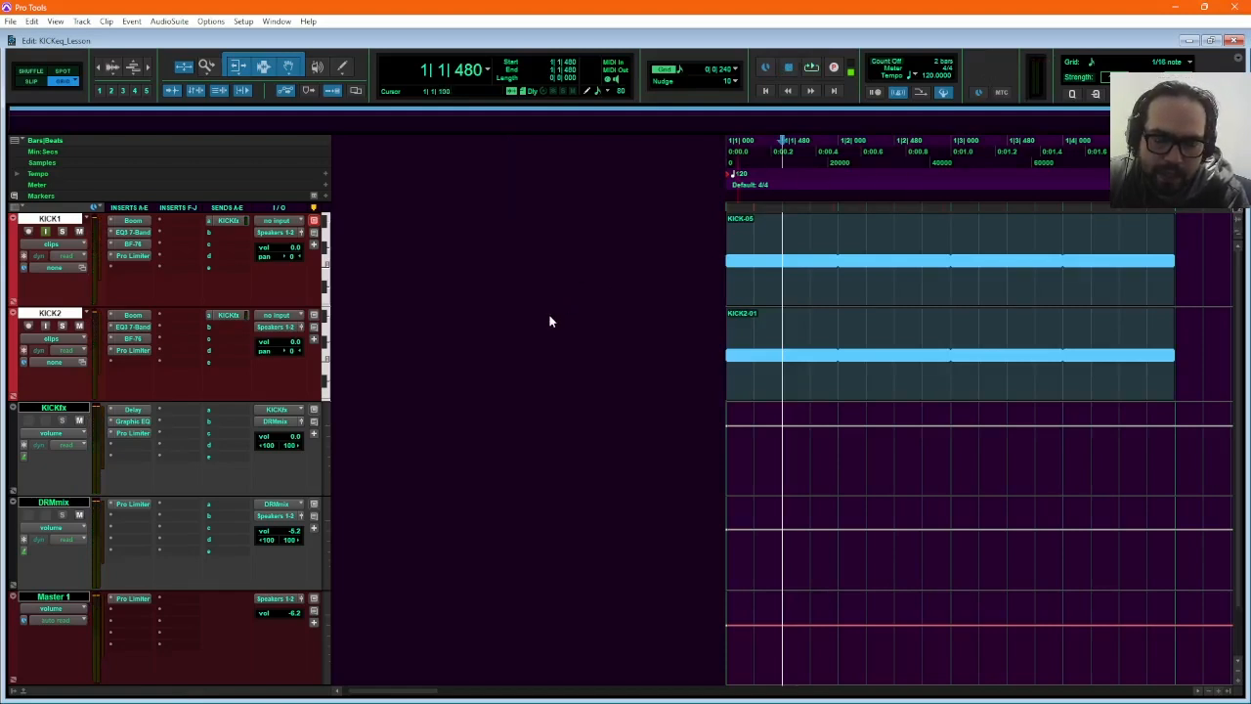
# Replay both kick clips and compare the EQ3 7-Band curves of KICK1 and KICK2 side by side.
pyautogui.click(819, 274)
pyautogui.keyDown('shift'); pyautogui.click(823, 386); pyautogui.keyUp('shift')
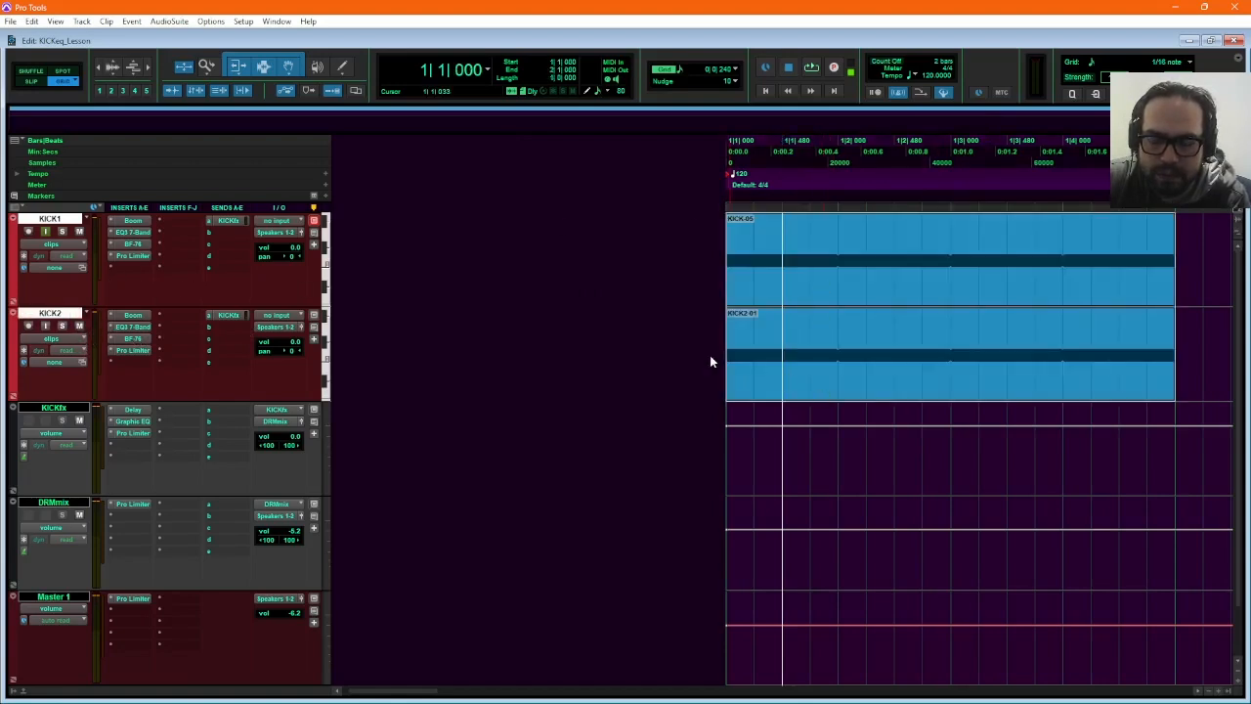
pyautogui.press('space')
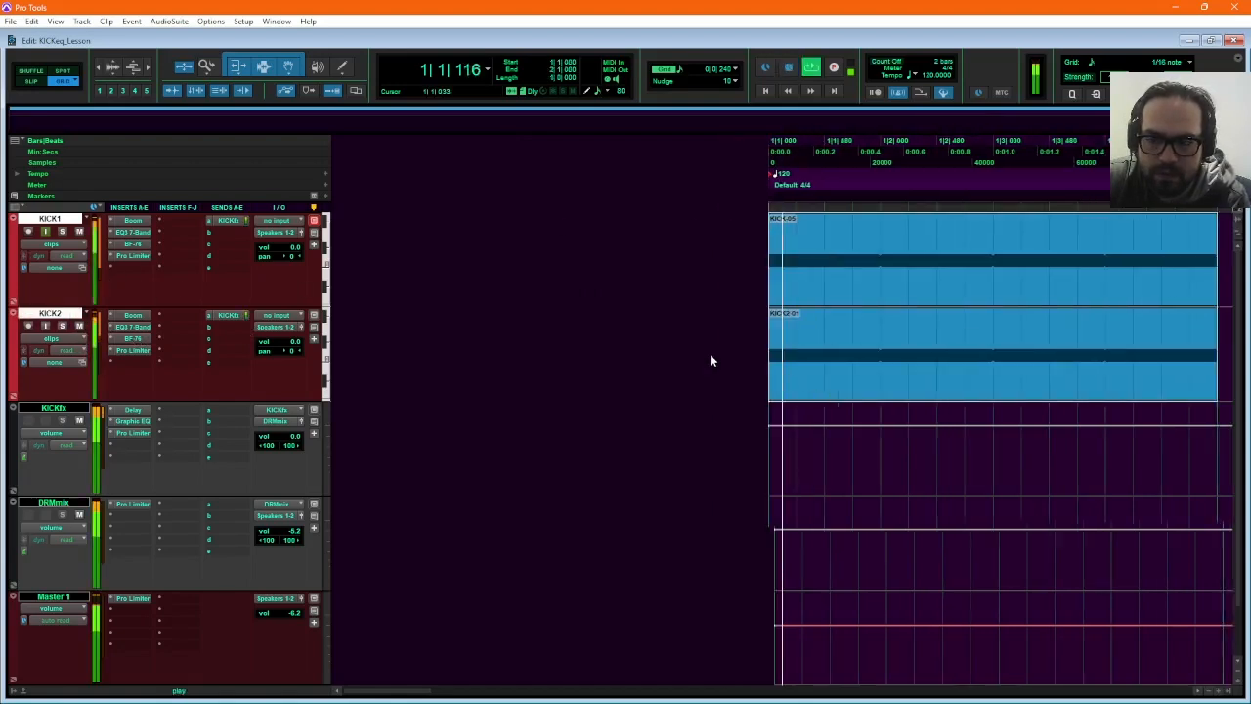
pyautogui.click(128, 232)
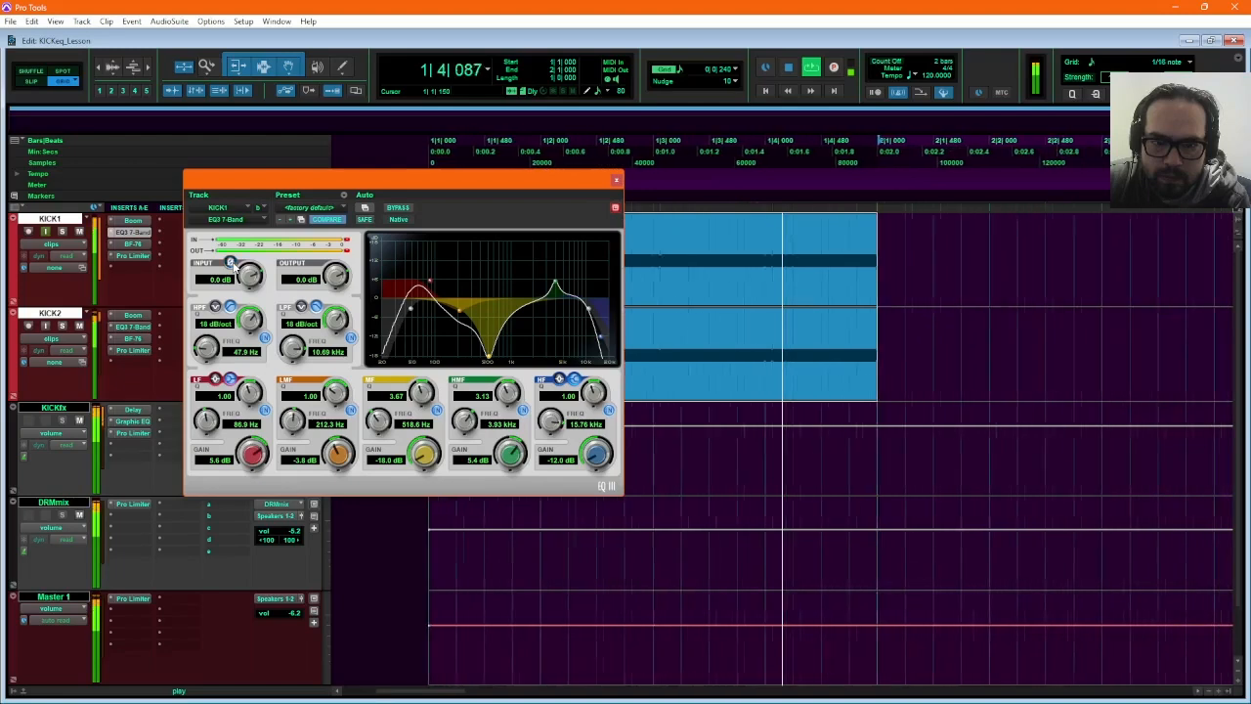
pyautogui.click(131, 327)
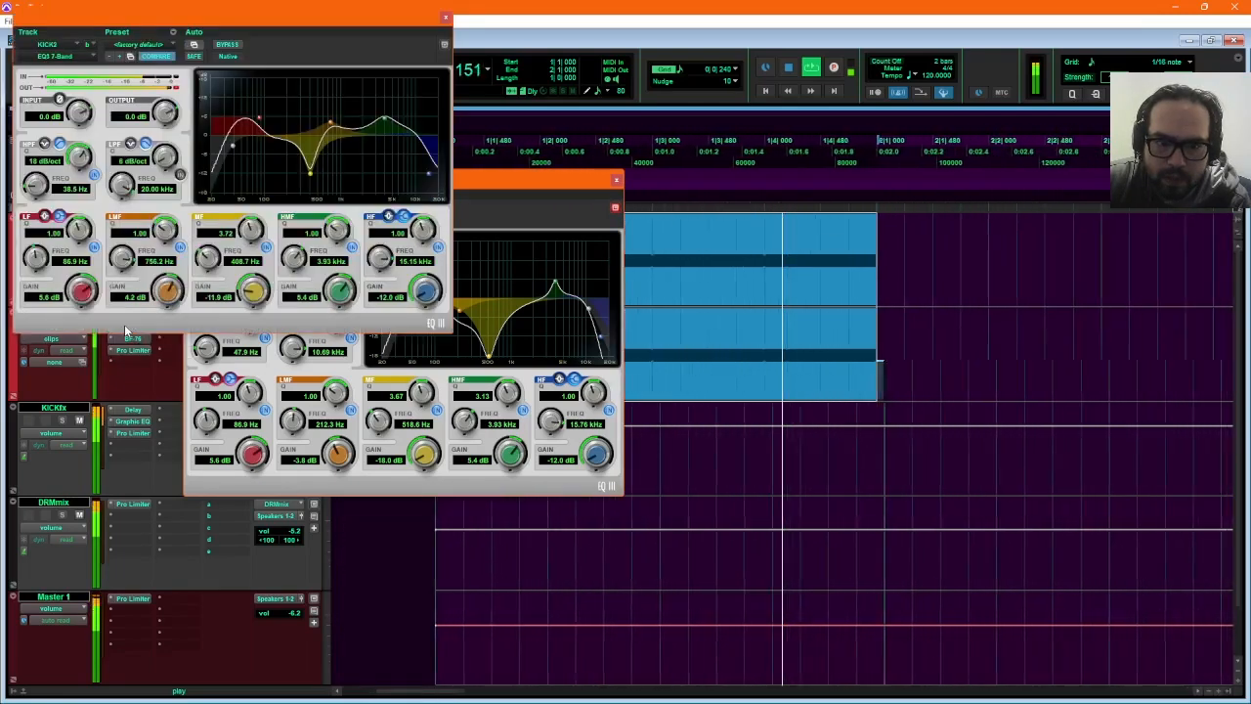
pyautogui.moveTo(319, 20); pyautogui.dragTo(957, 150)
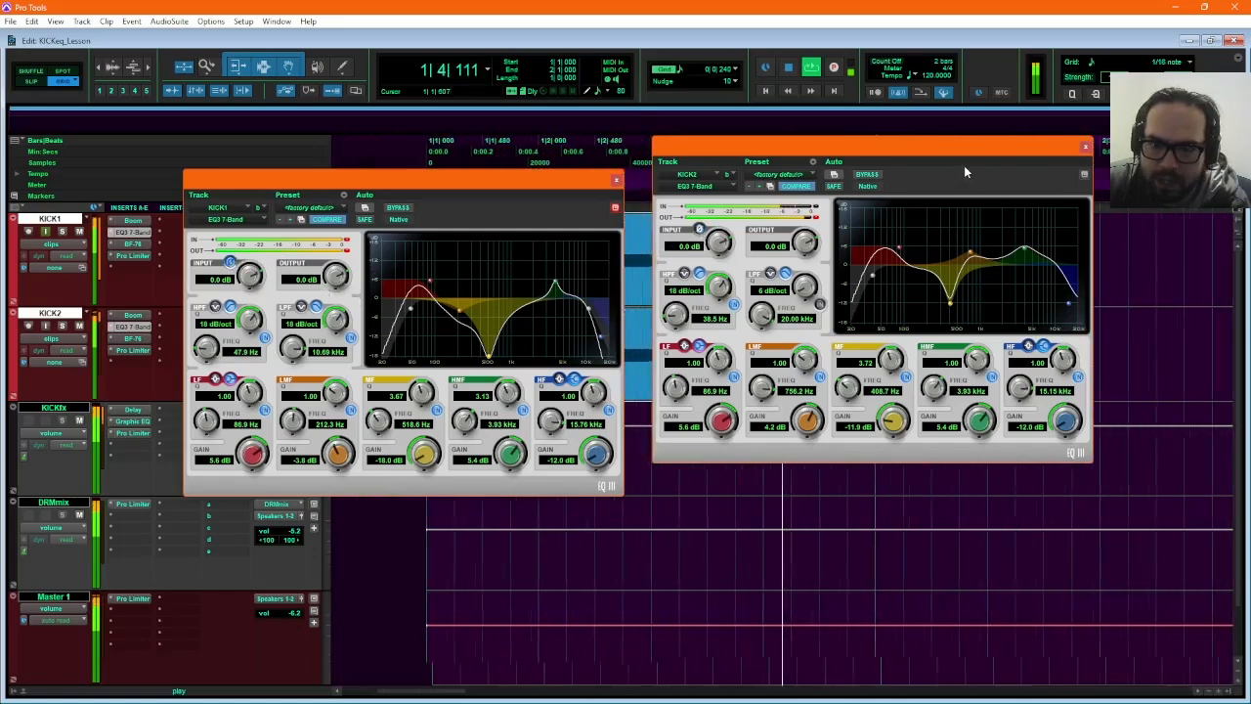
pyautogui.click(1085, 146)
pyautogui.click(615, 179)
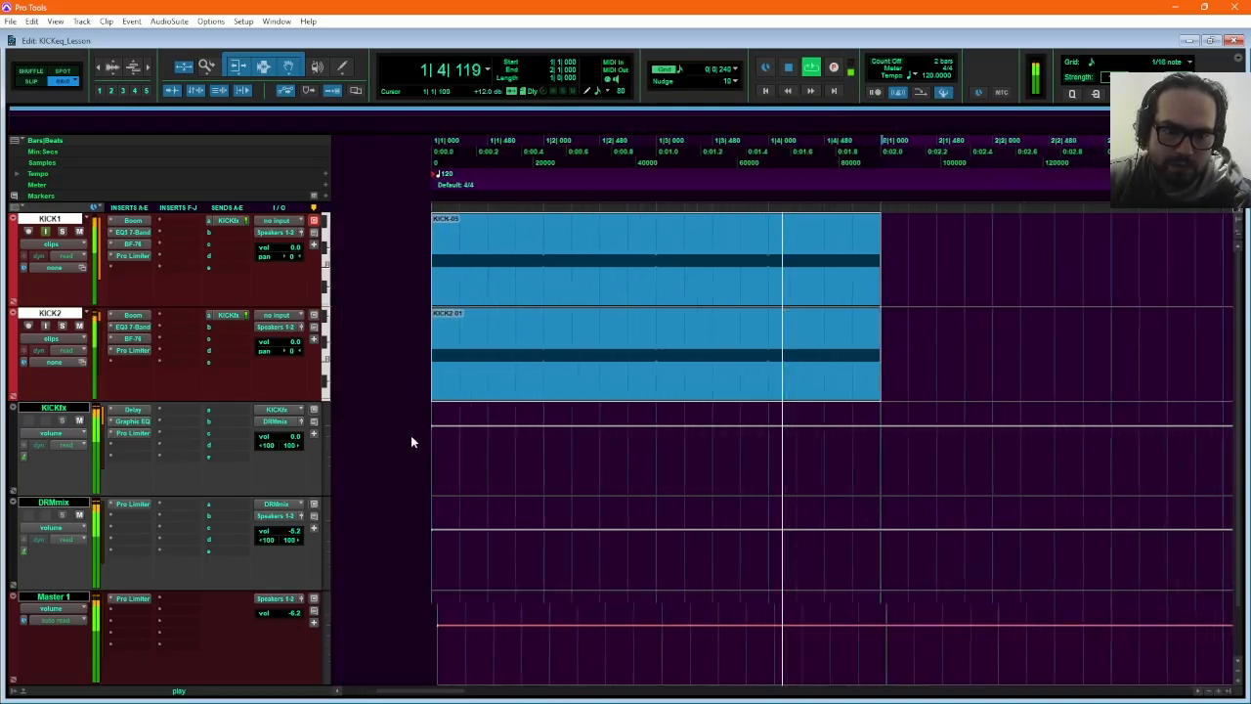
pyautogui.press('space')
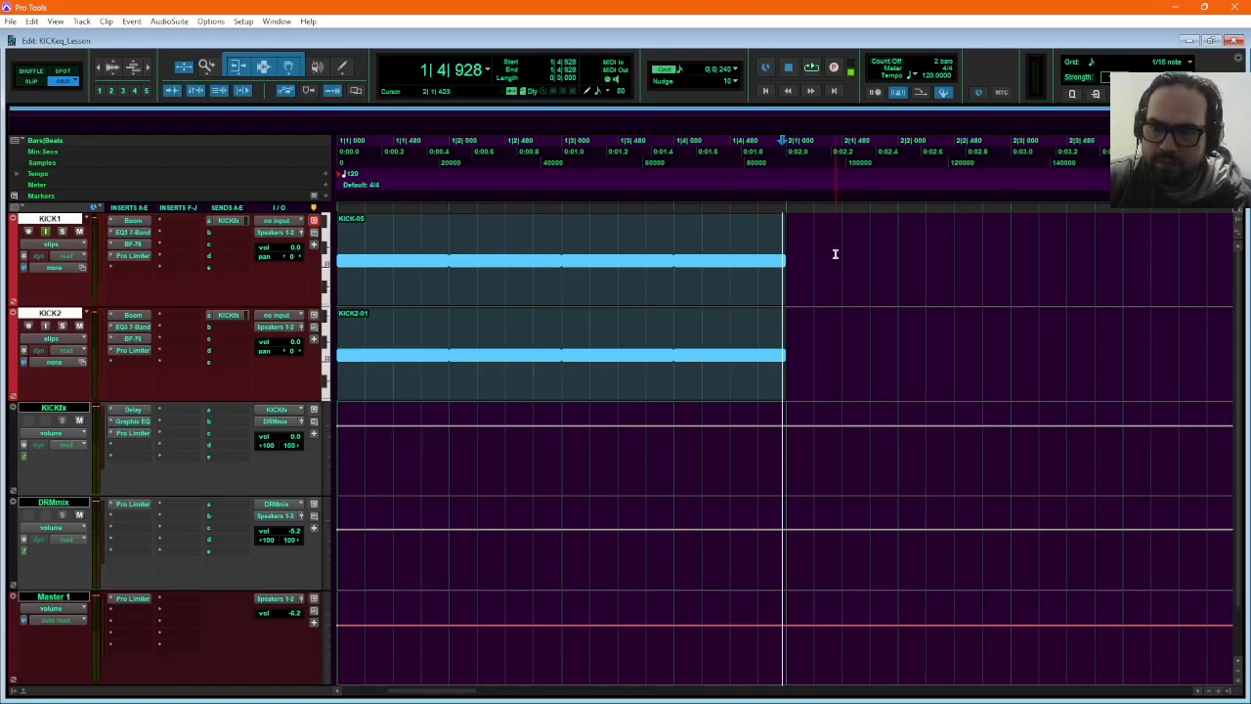
# Close the KICKeq_Lesson session and quit the program.
pyautogui.hscroll(-2, 835, 256)
pyautogui.hscroll(2, 836, 256)
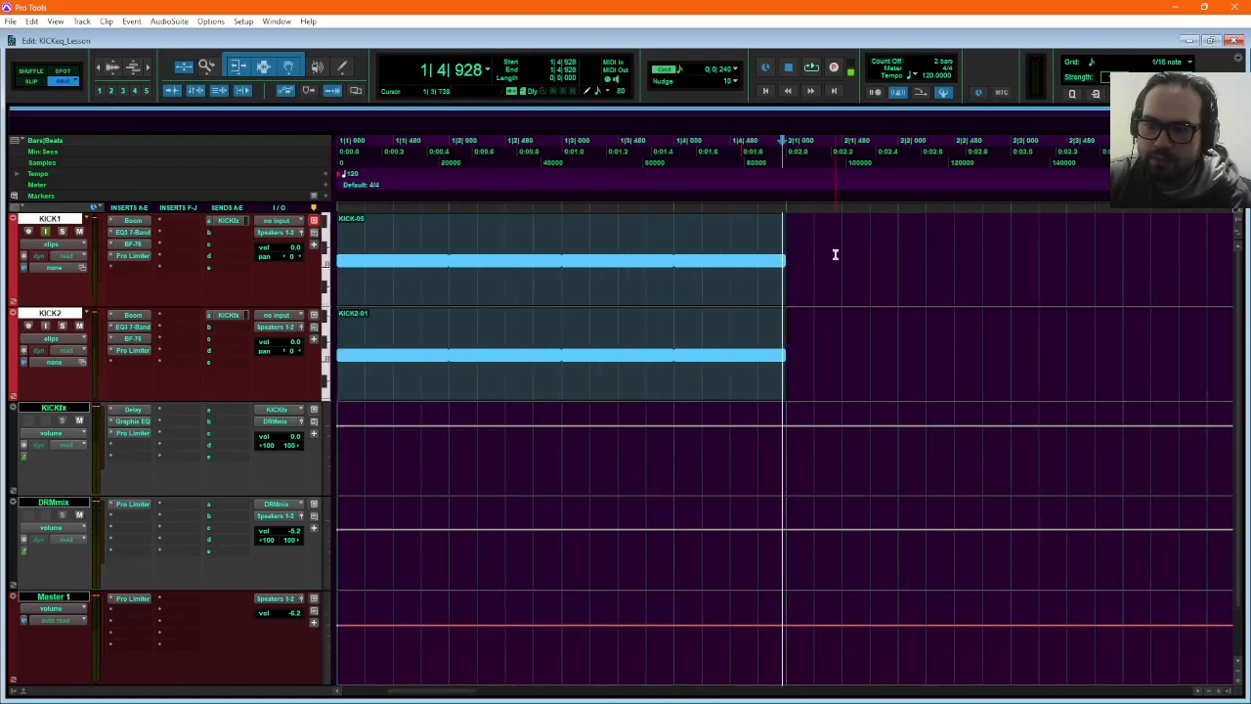
pyautogui.hscroll(-1, 835, 256)
pyautogui.hscroll(-1, 835, 256)
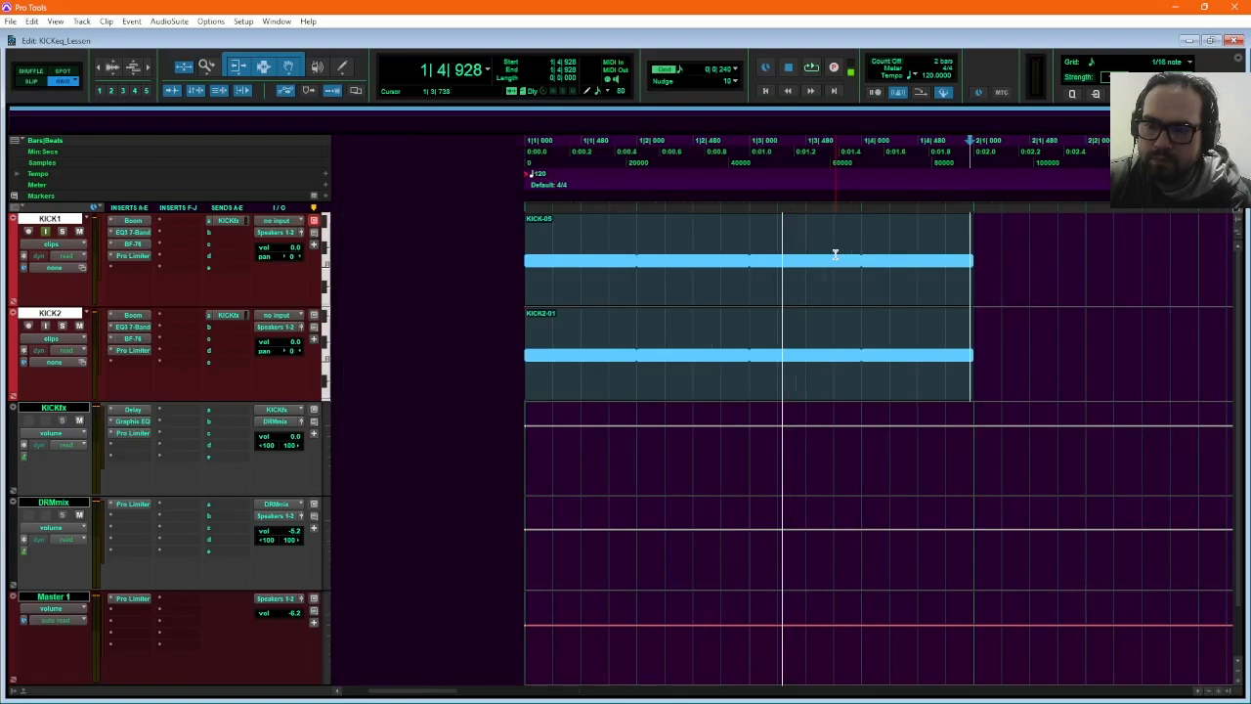
pyautogui.hscroll(1, 835, 256)
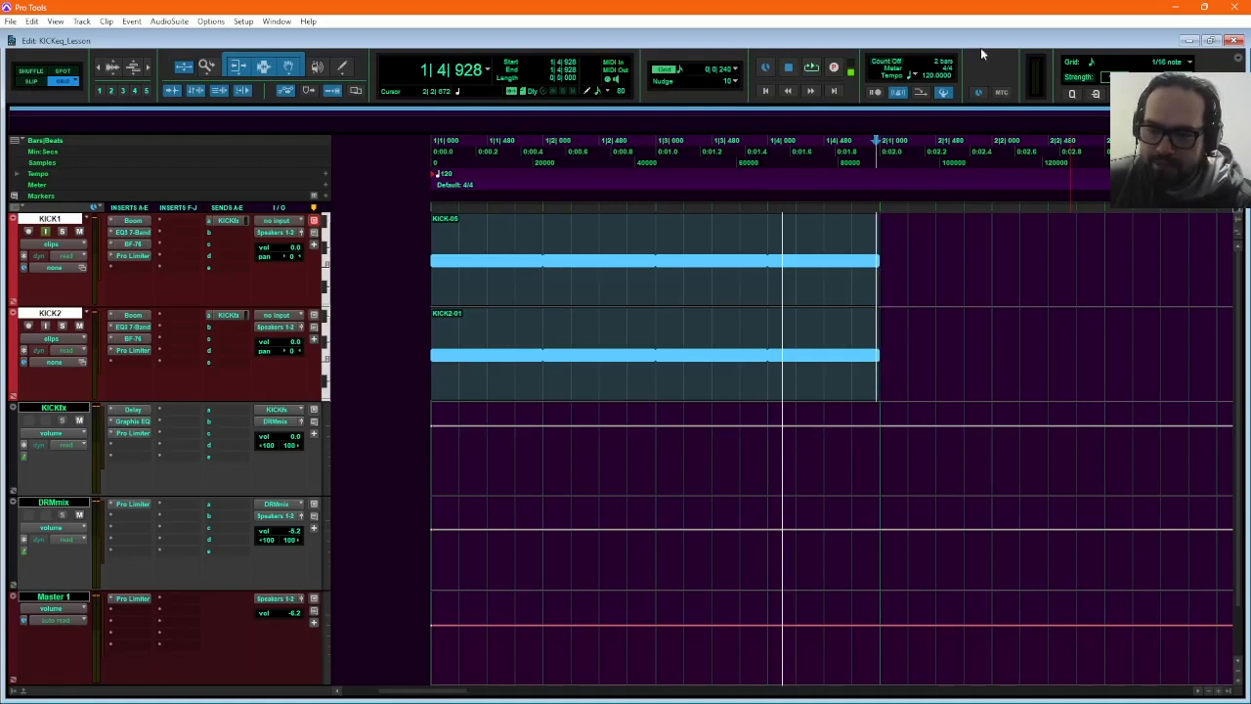
pyautogui.click(1233, 9)
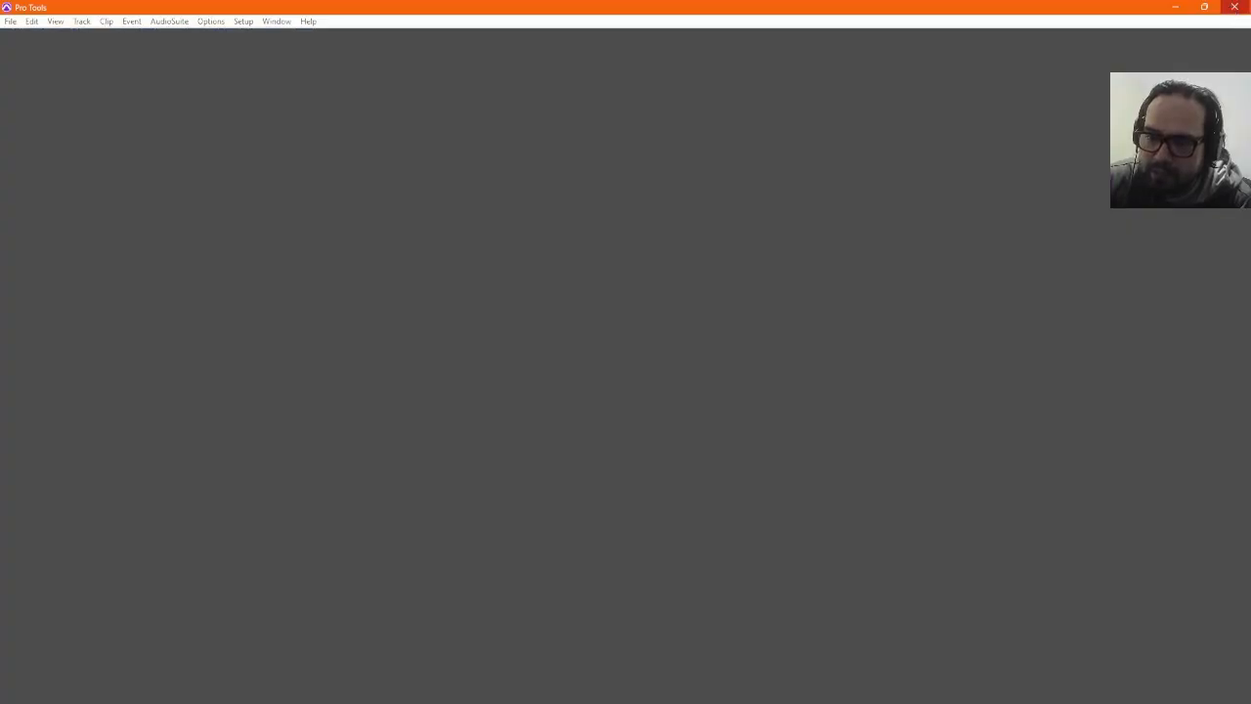